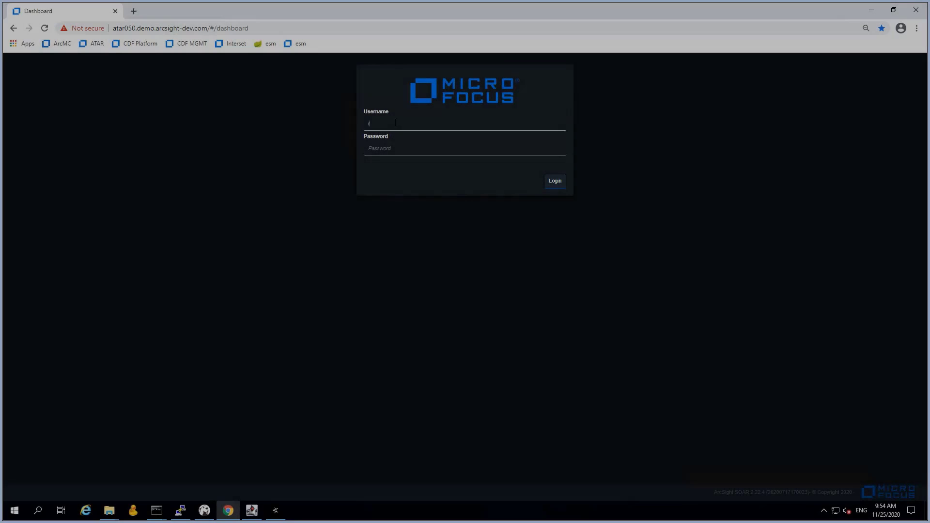
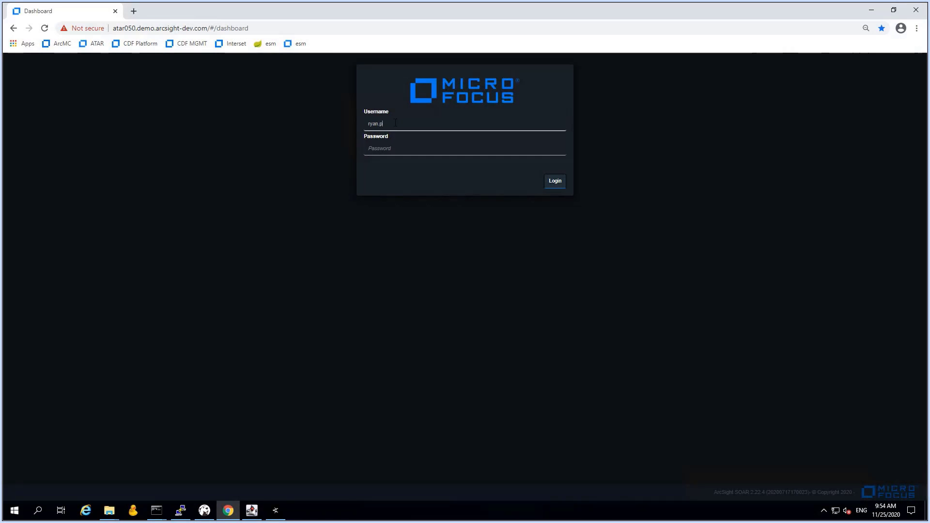
Log in to ArcSight SOAR with the analyst's username and password
{"action": "key", "text": "Tab"}
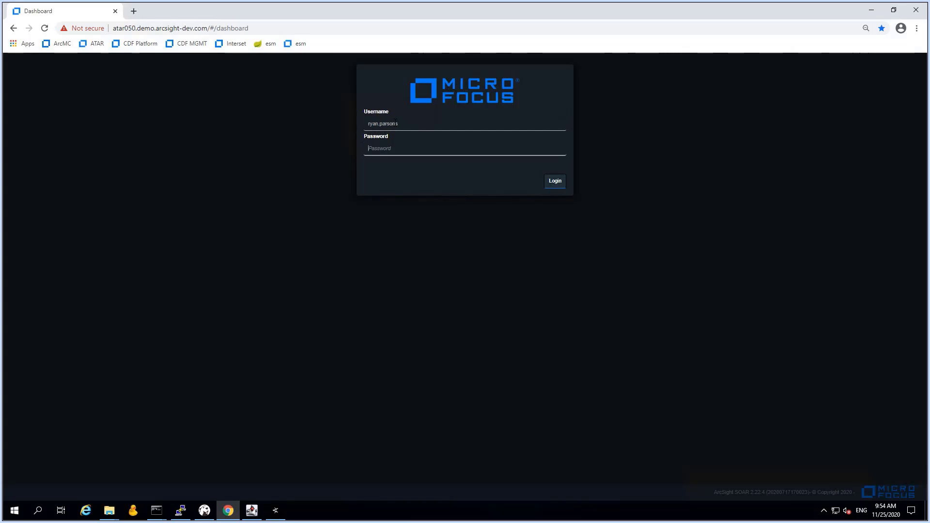
{"action": "type", "text": "p•••••••••••••••"}
{"action": "key", "text": "Return"}
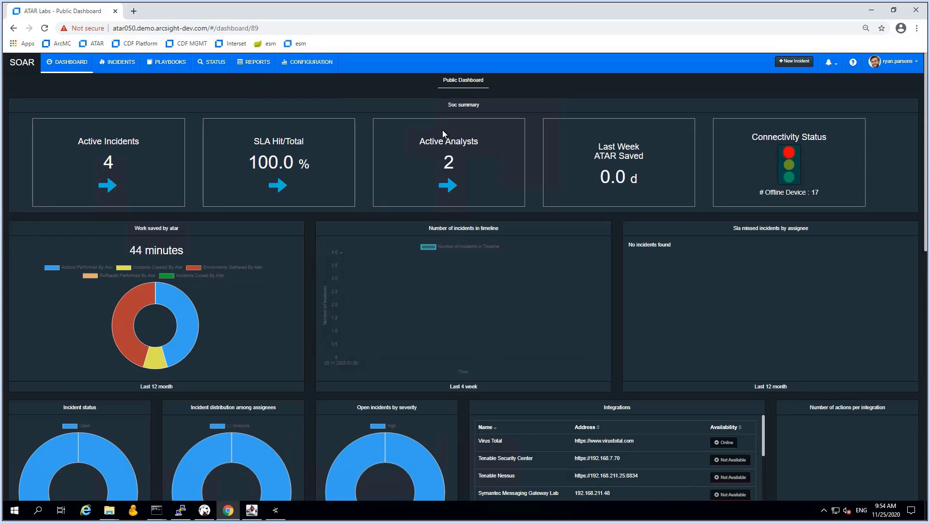
Switch the incident list to L1 Work Pipeline and open incident 3.8 - Potential Identity Theft
{"action": "left_click", "coordinate": [119, 63]}
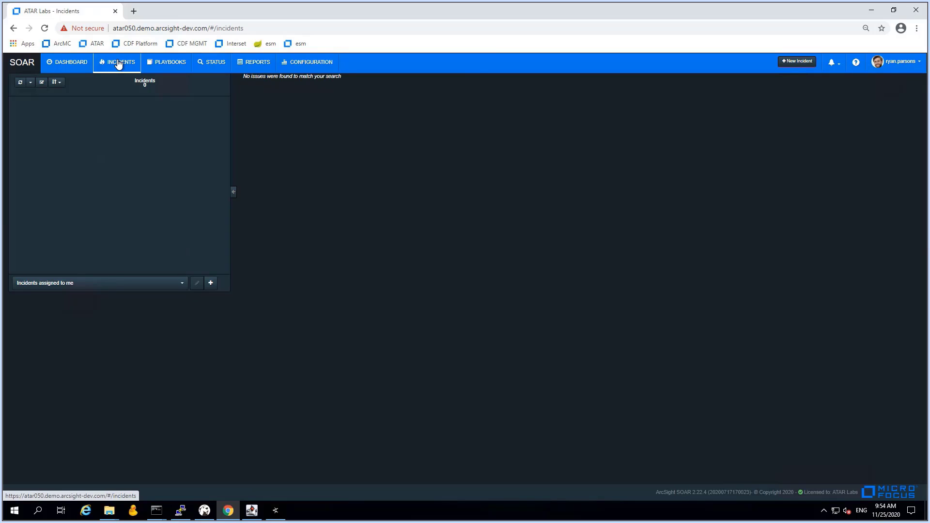
{"action": "left_click", "coordinate": [68, 285]}
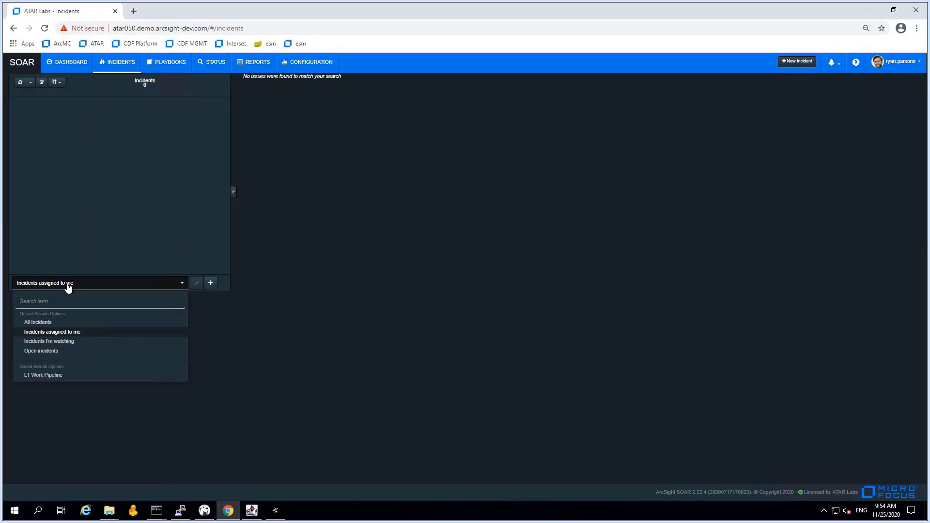
{"action": "left_click", "coordinate": [50, 376]}
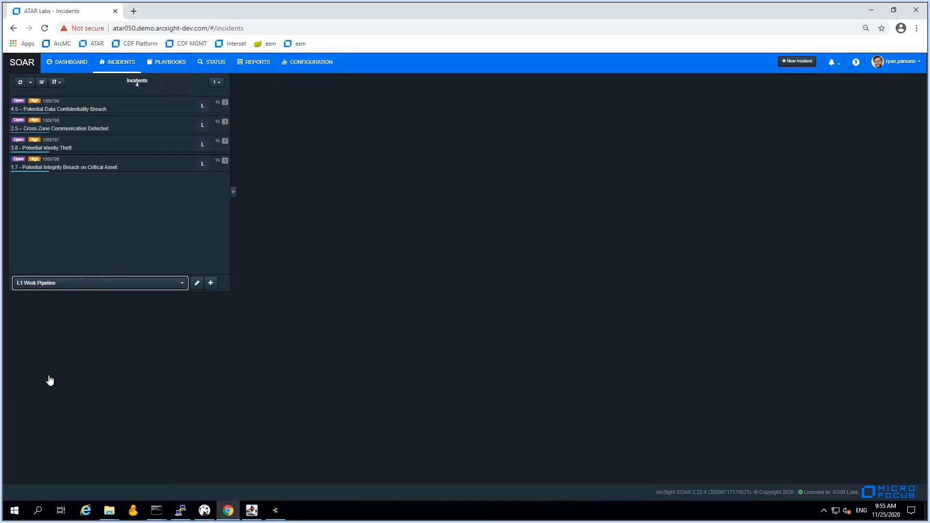
{"action": "left_click", "coordinate": [95, 146]}
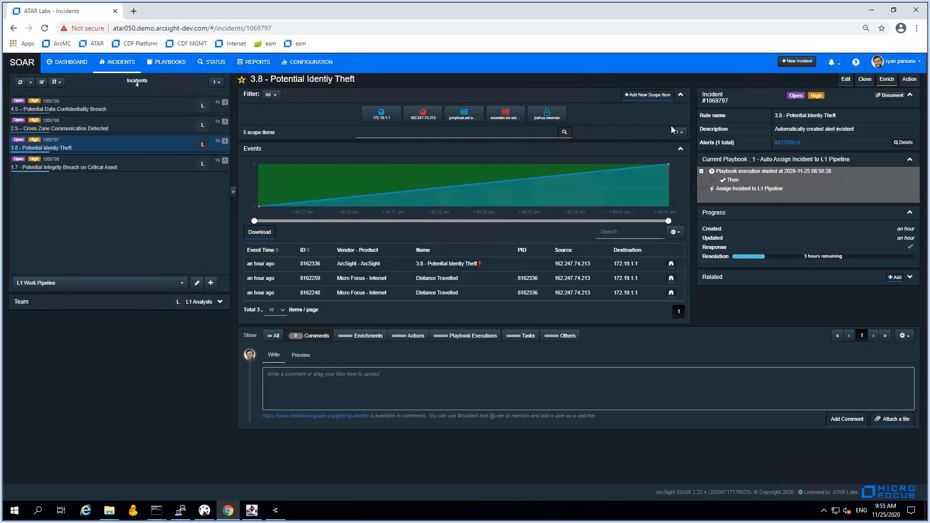
Assign incident 3.8 to yourself, set it In Progress, and save with the note 'Picked up ticket. Will take care'
{"action": "left_click", "coordinate": [847, 81]}
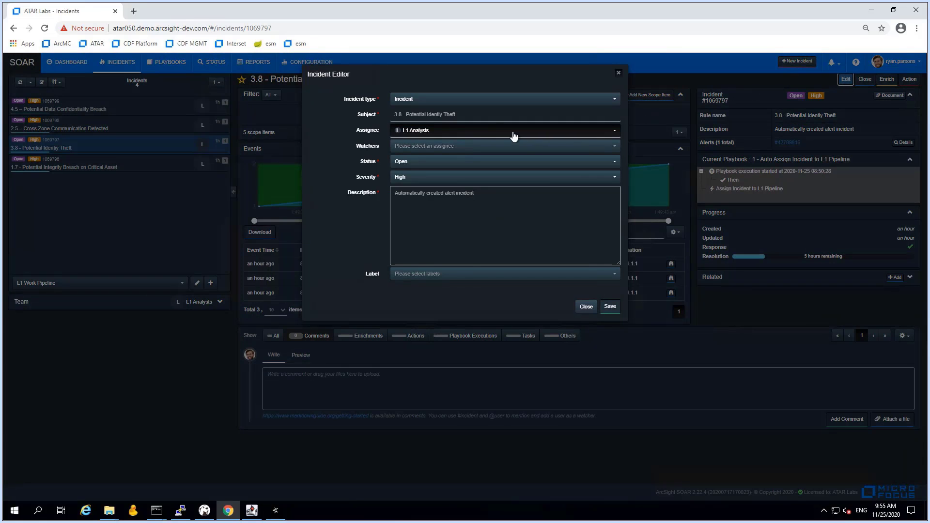
{"action": "left_click", "coordinate": [423, 134]}
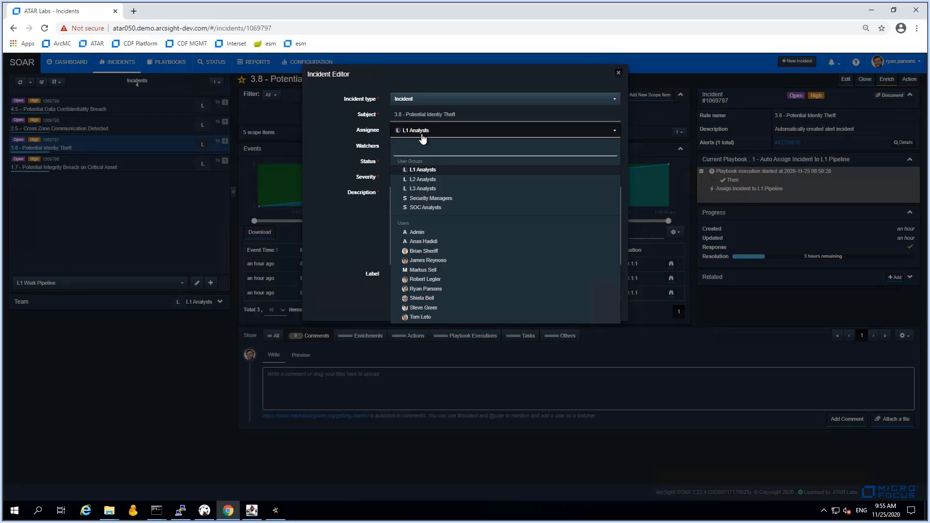
{"action": "left_click", "coordinate": [424, 290]}
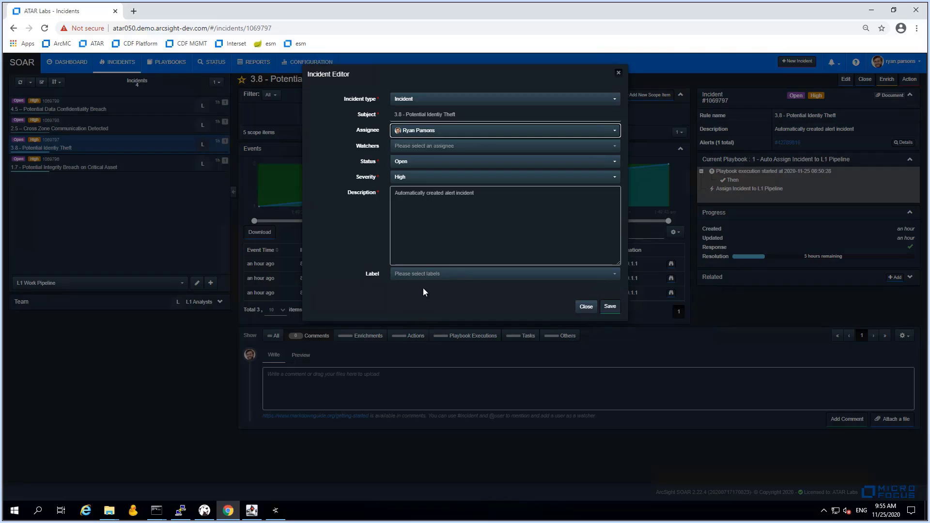
{"action": "left_click", "coordinate": [415, 165]}
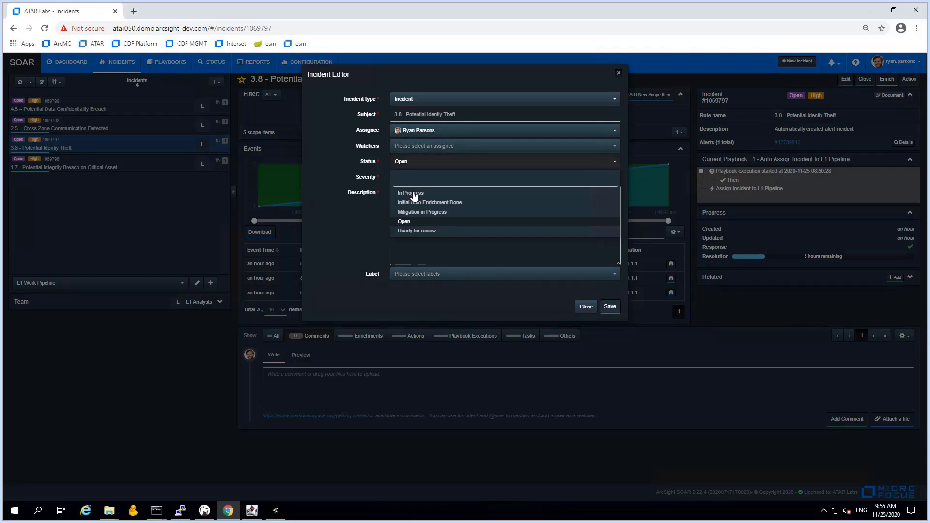
{"action": "left_click", "coordinate": [414, 193]}
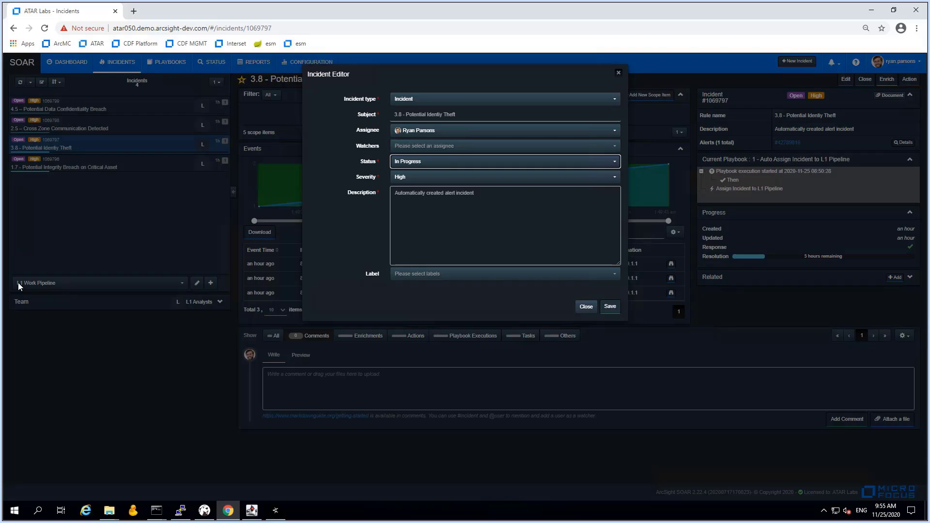
{"action": "left_click", "coordinate": [427, 193]}
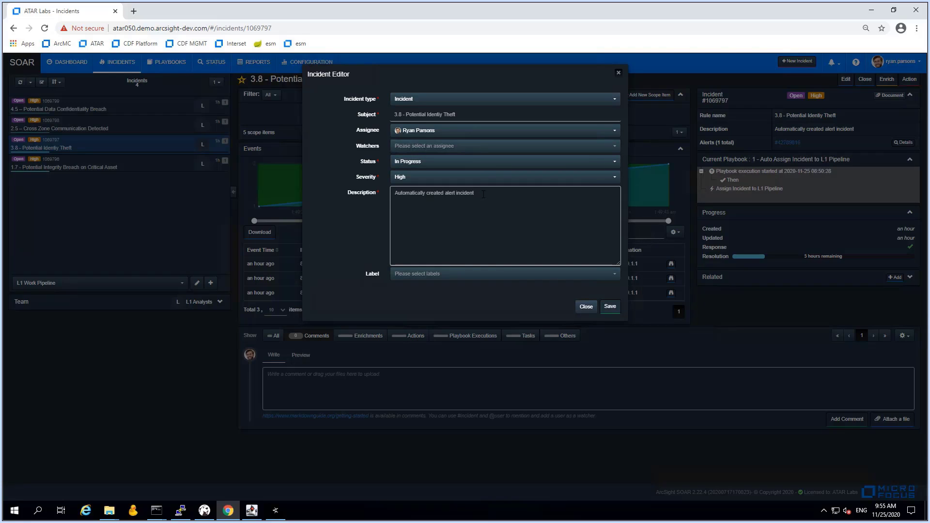
{"action": "type", "text": "RP: Picked up ticket. Will take care"}
{"action": "left_click", "coordinate": [609, 308]}
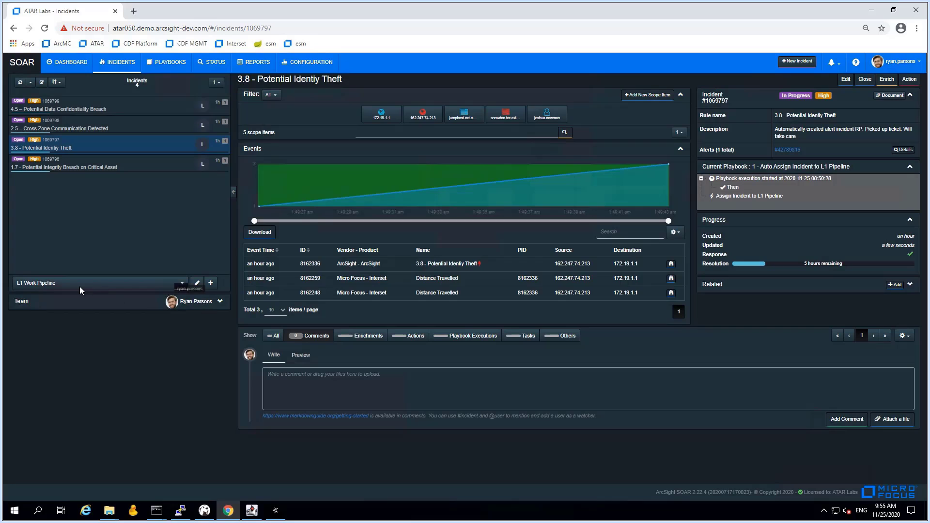
Filter to 'Incidents assigned to me' and view the details of scope item 172.19.1.1
{"action": "left_click", "coordinate": [80, 287]}
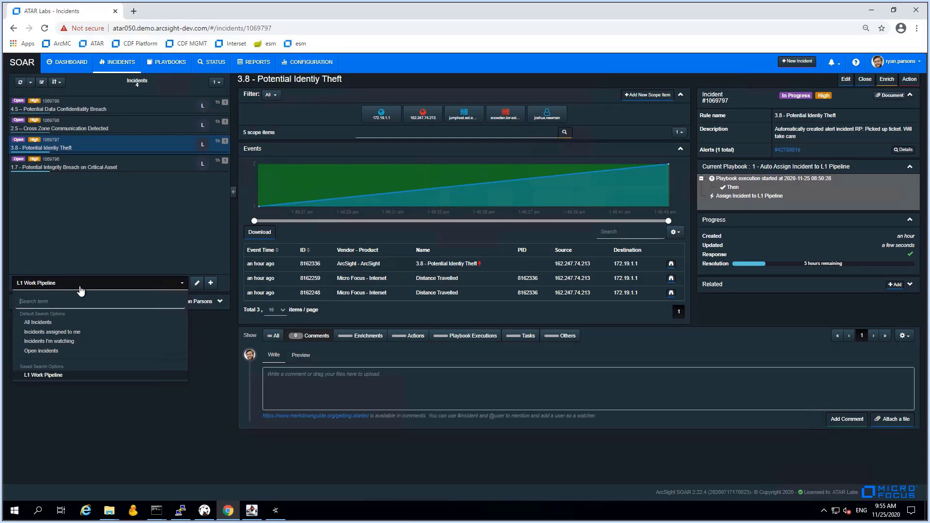
{"action": "left_click", "coordinate": [61, 332]}
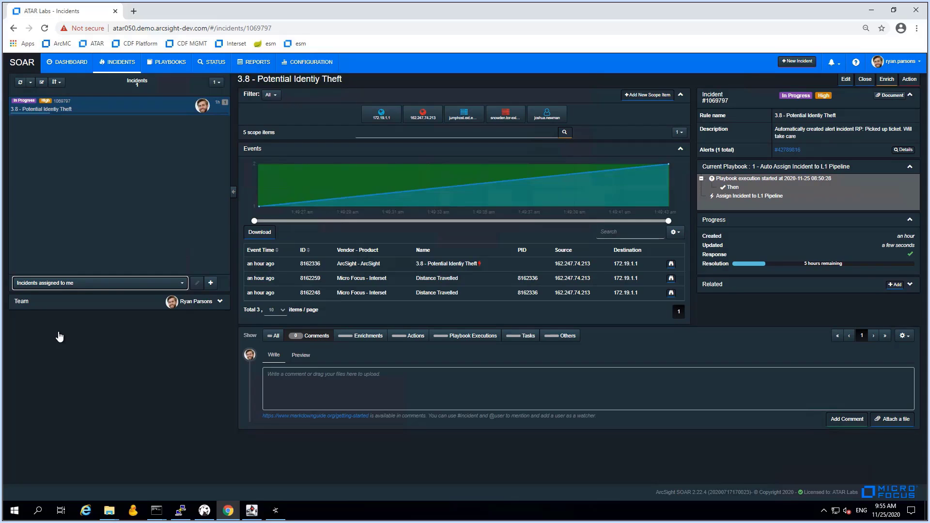
{"action": "left_click", "coordinate": [389, 116]}
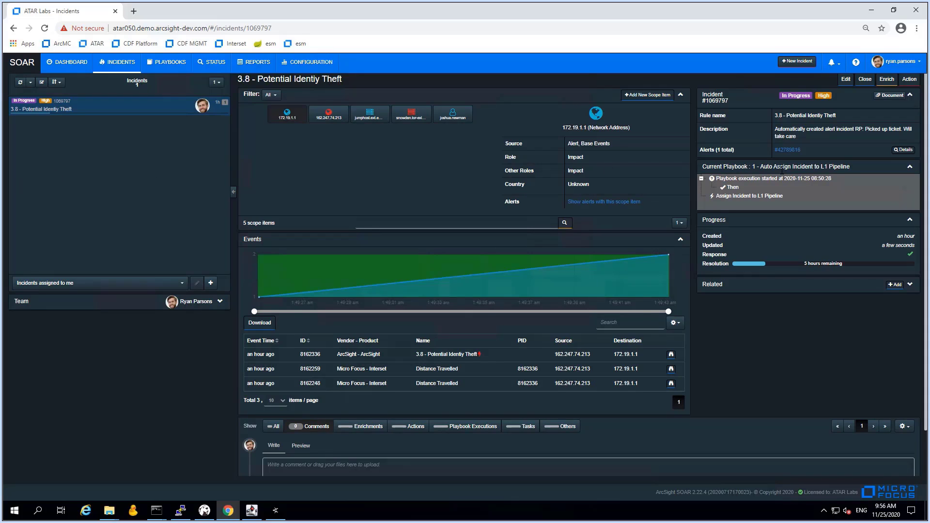
Run the JDBC CMDB asset-details query for 172.19.1.1 on Ekseed Asset Database, then view 162.247.74.213
{"action": "left_click", "coordinate": [887, 81]}
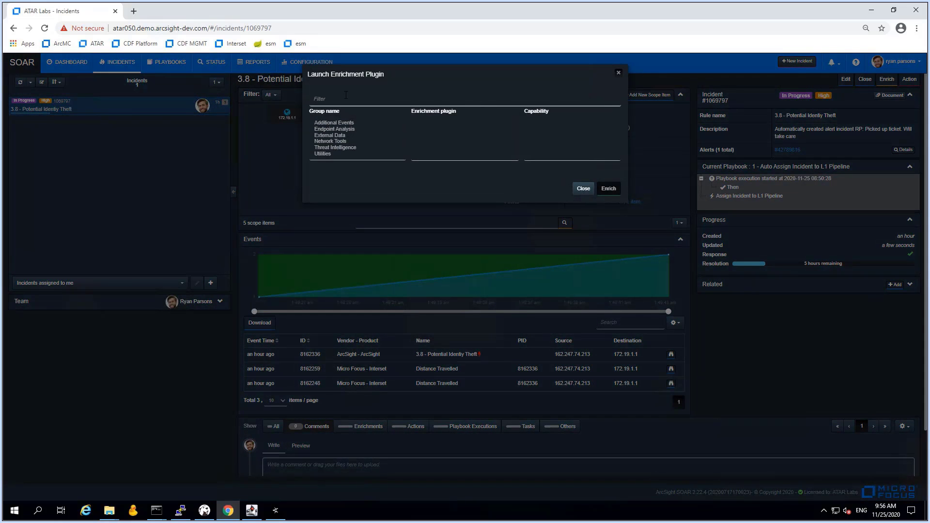
{"action": "left_click", "coordinate": [331, 98]}
{"action": "type", "text": "jdbc"}
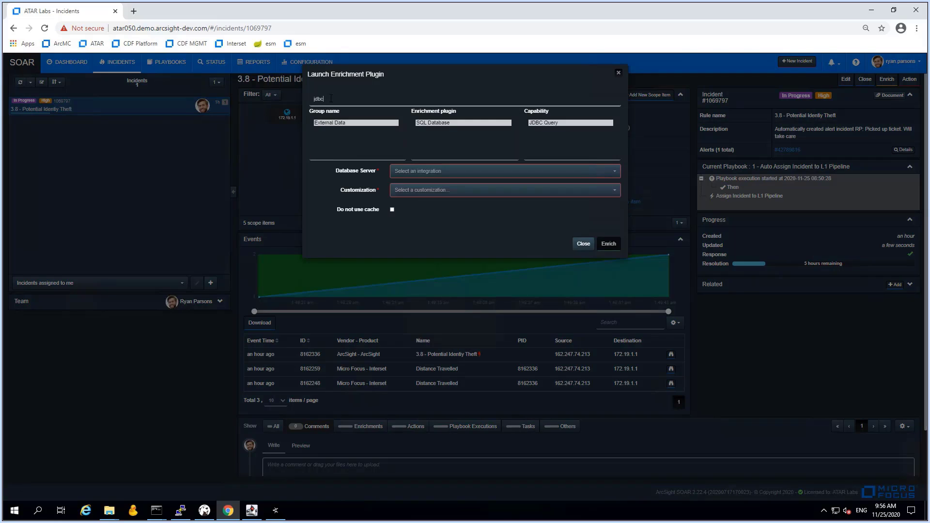
{"action": "left_click", "coordinate": [461, 171]}
{"action": "left_click", "coordinate": [422, 212]}
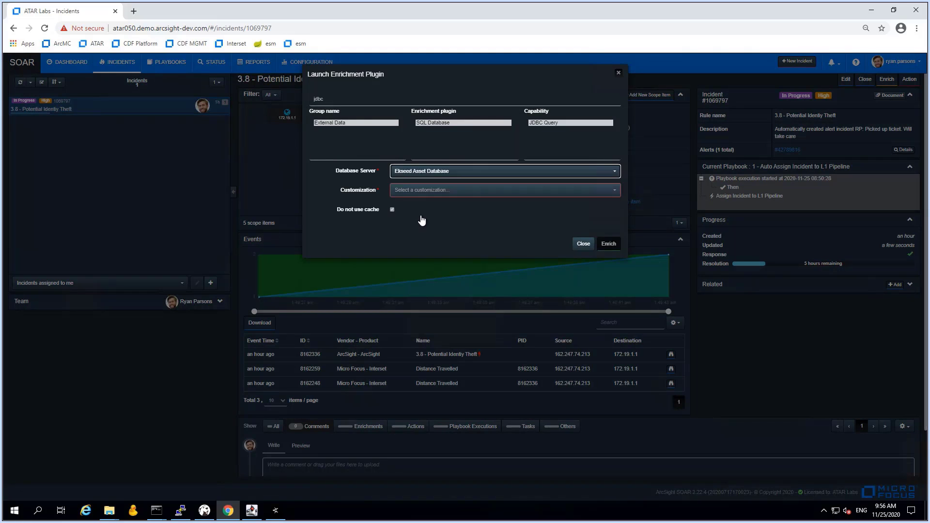
{"action": "left_click", "coordinate": [425, 192]}
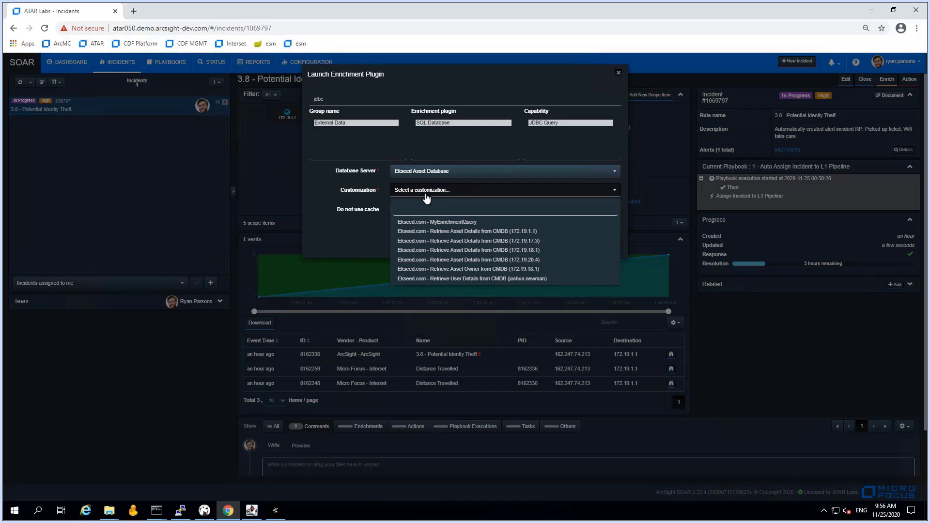
{"action": "left_click", "coordinate": [460, 232]}
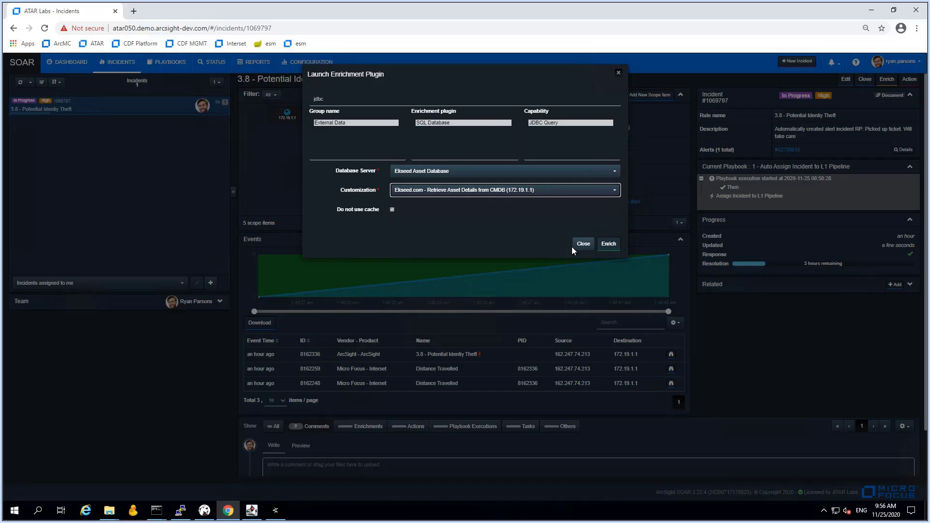
{"action": "left_click", "coordinate": [608, 244]}
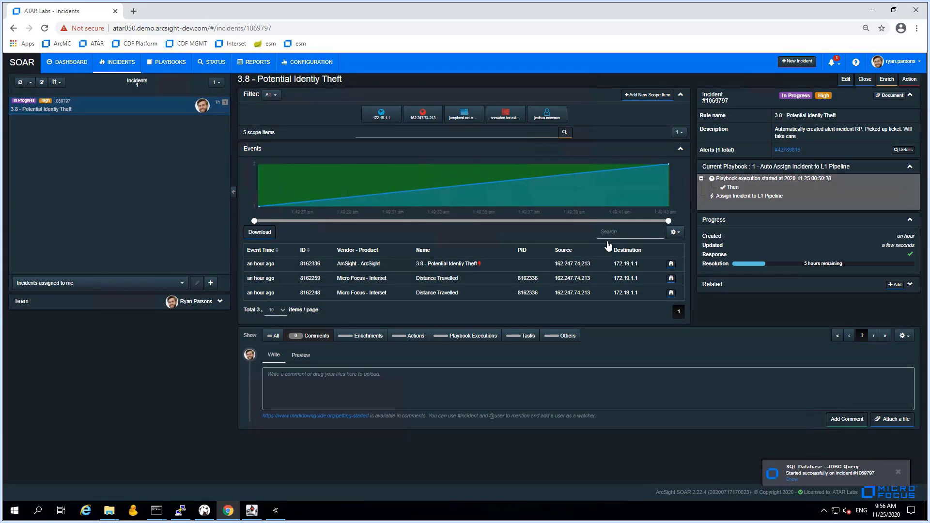
{"action": "left_click", "coordinate": [422, 116]}
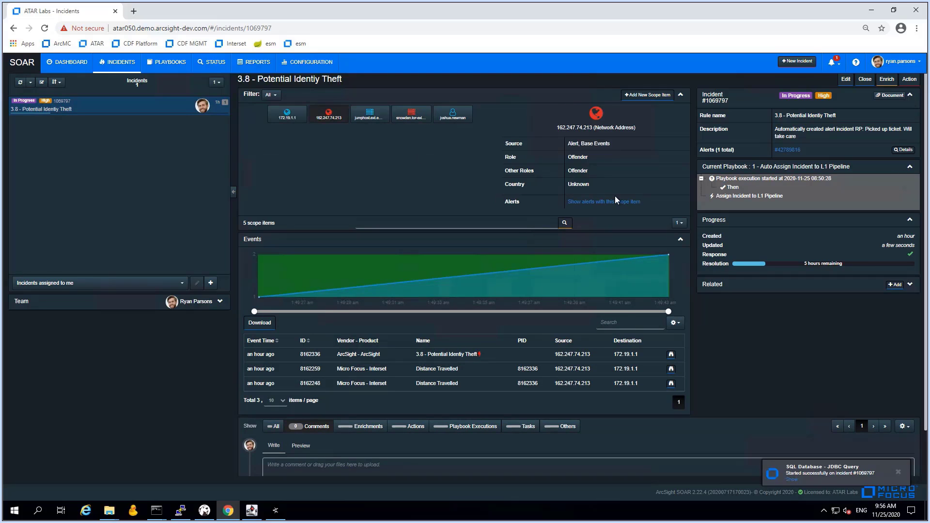
Run the IBM X-Force IP Report enrichment on offender address 162.247.74.213
{"action": "left_click", "coordinate": [887, 82]}
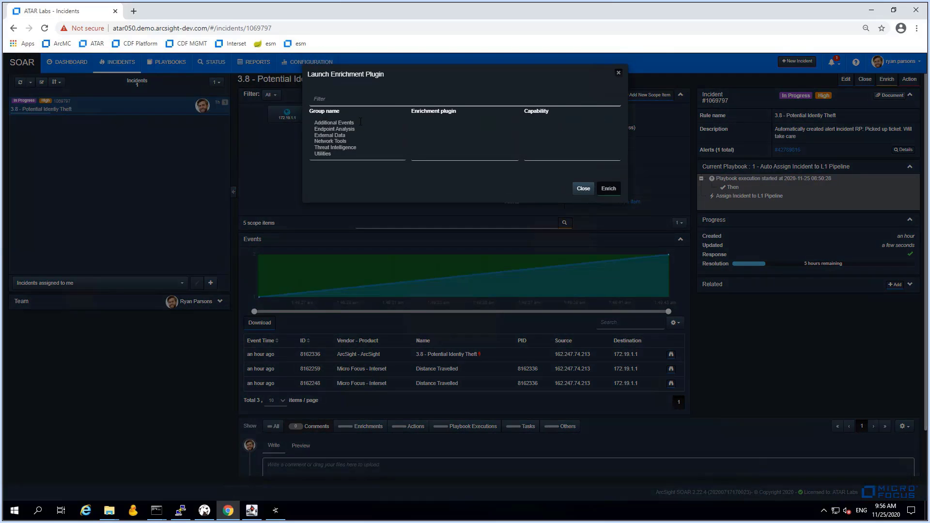
{"action": "left_click", "coordinate": [338, 148]}
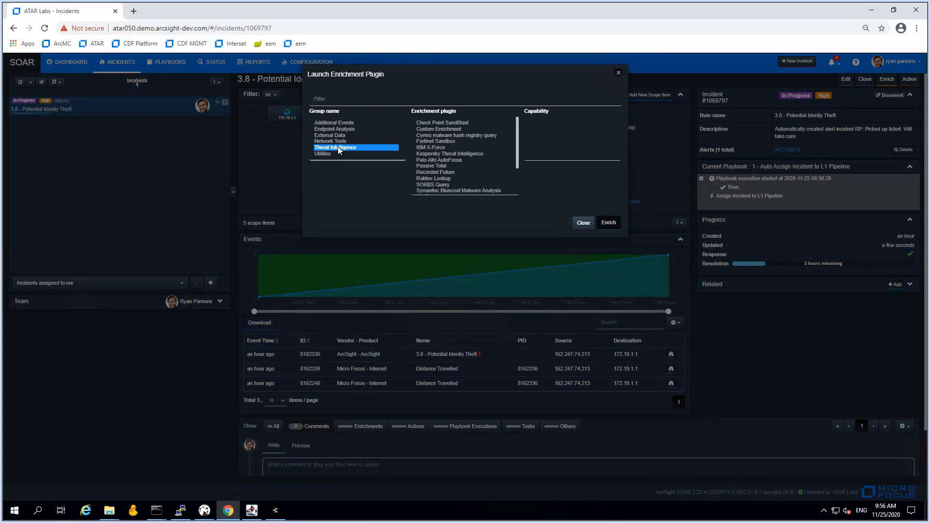
{"action": "left_click", "coordinate": [431, 147]}
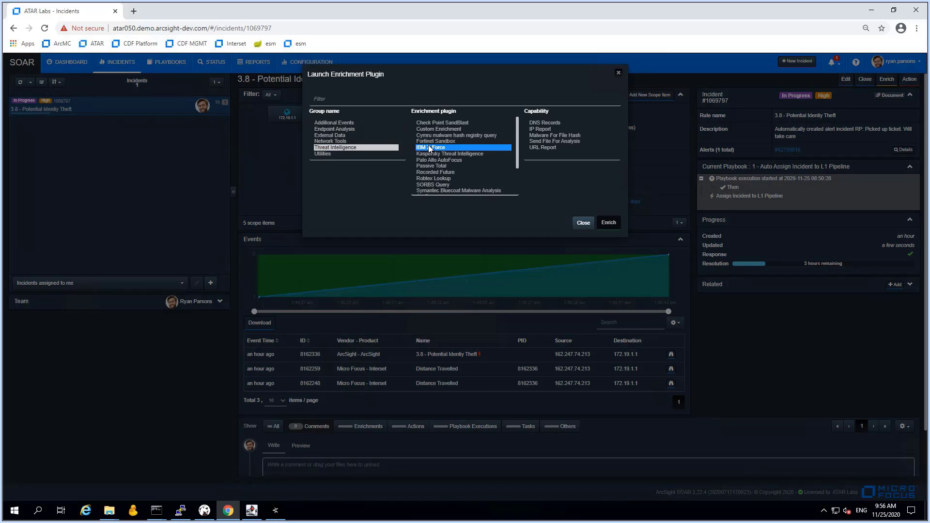
{"action": "left_click", "coordinate": [541, 129]}
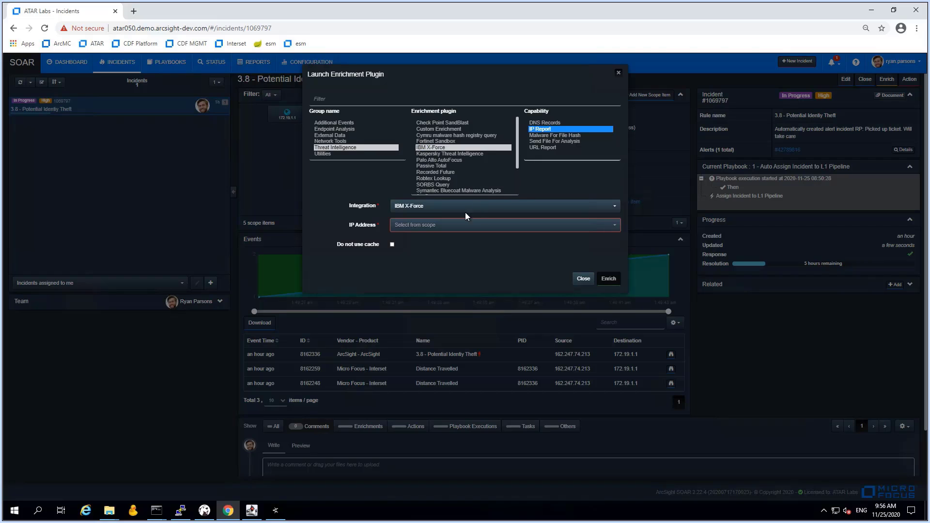
{"action": "left_click", "coordinate": [448, 225]}
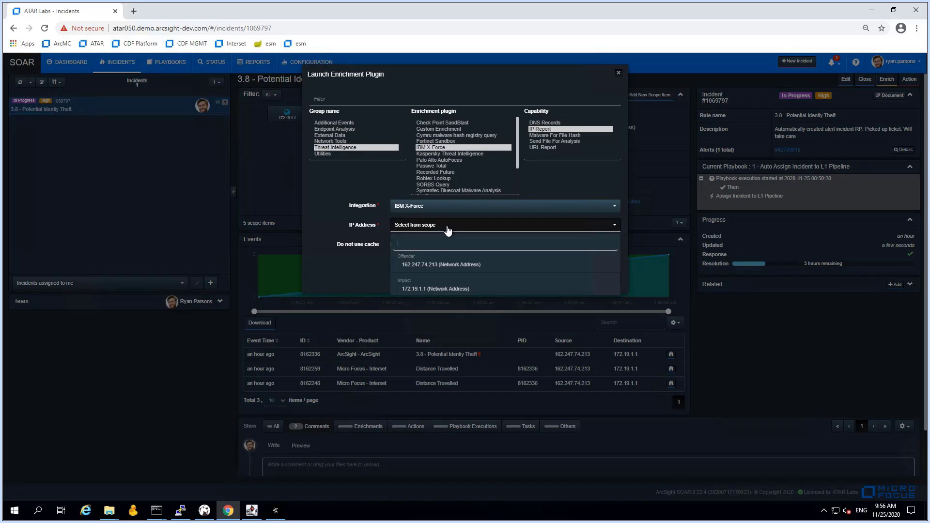
{"action": "left_click", "coordinate": [438, 267]}
{"action": "left_click", "coordinate": [608, 278]}
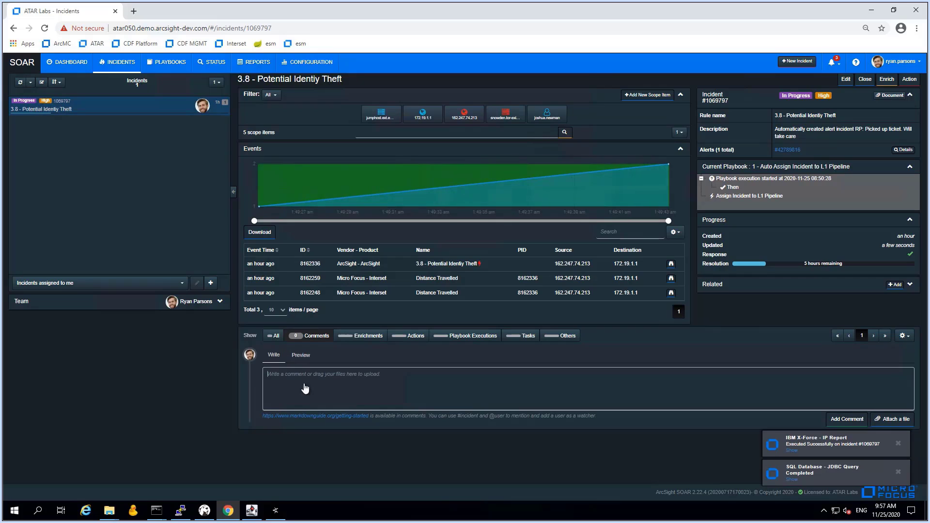
List the incident's enrichments and expand the Ekseed asset lookup result for 172.19.1.1
{"action": "left_click", "coordinate": [312, 337]}
{"action": "left_click", "coordinate": [354, 339]}
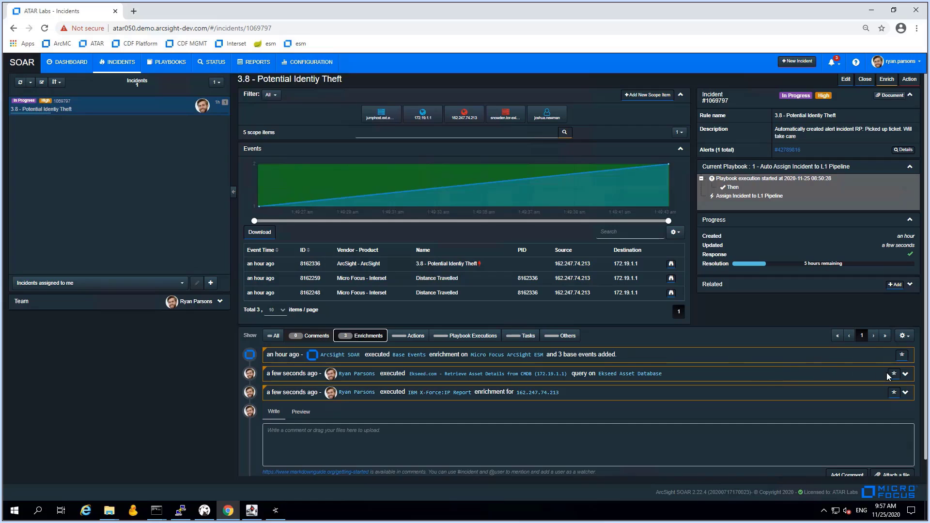
{"action": "left_click", "coordinate": [906, 374]}
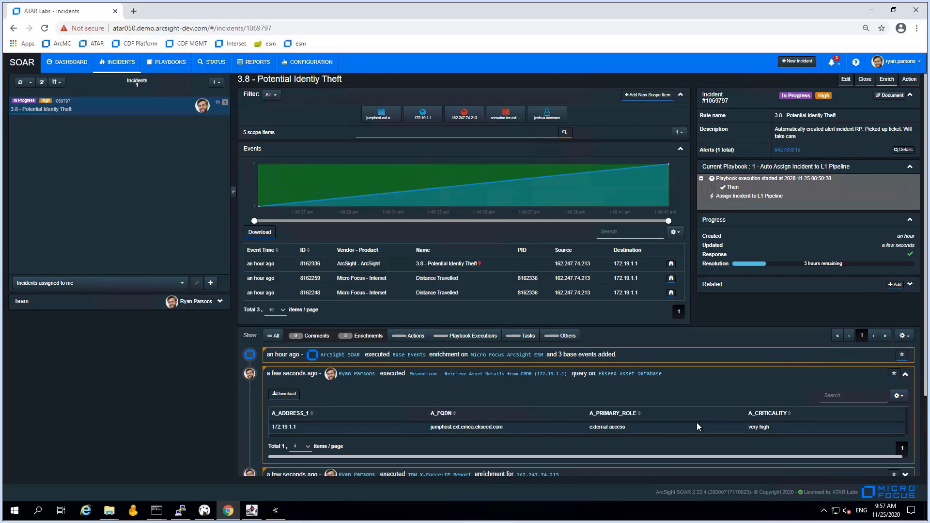
{"action": "scroll", "coordinate": [697, 423], "scroll_direction": "down", "scroll_amount": 1}
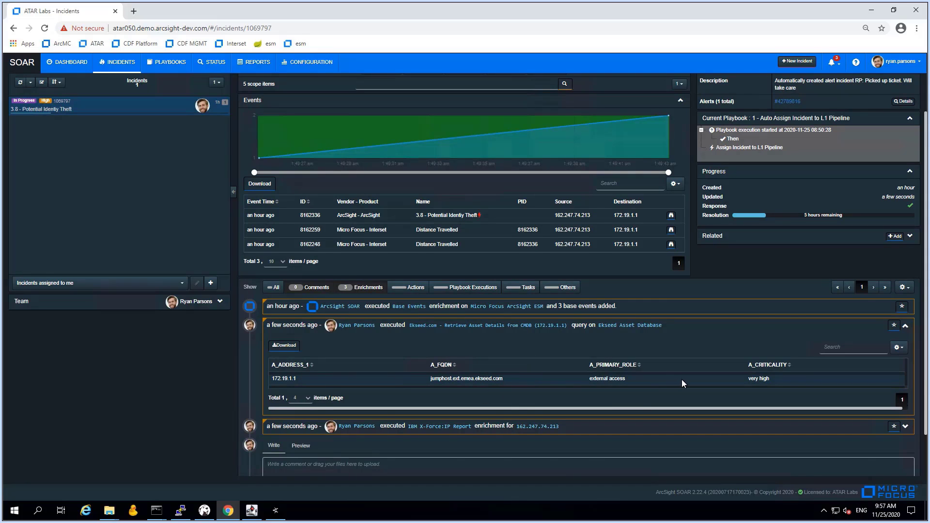
{"action": "scroll", "coordinate": [681, 383], "scroll_direction": "down", "scroll_amount": 1}
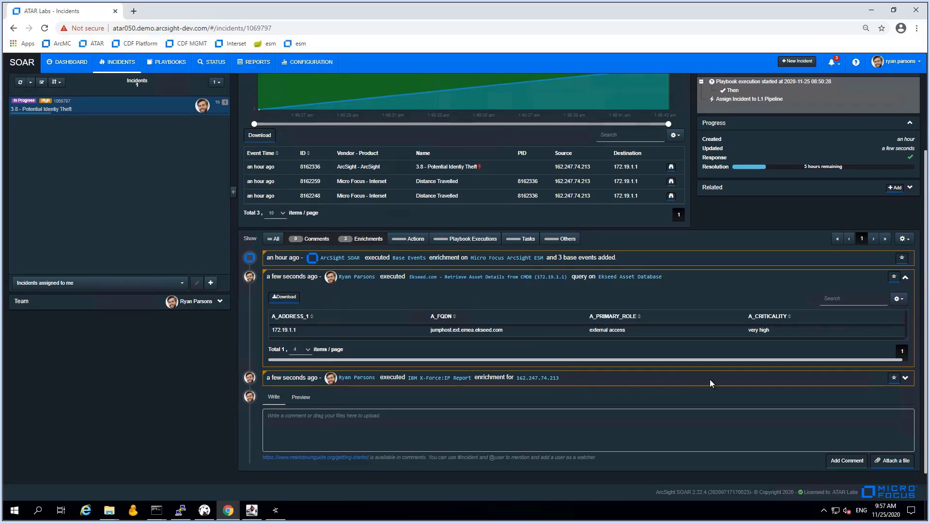
Review the X-Force report's timeline, DNS records, malware and subnets, then start enriching the username item
{"action": "left_click", "coordinate": [906, 380]}
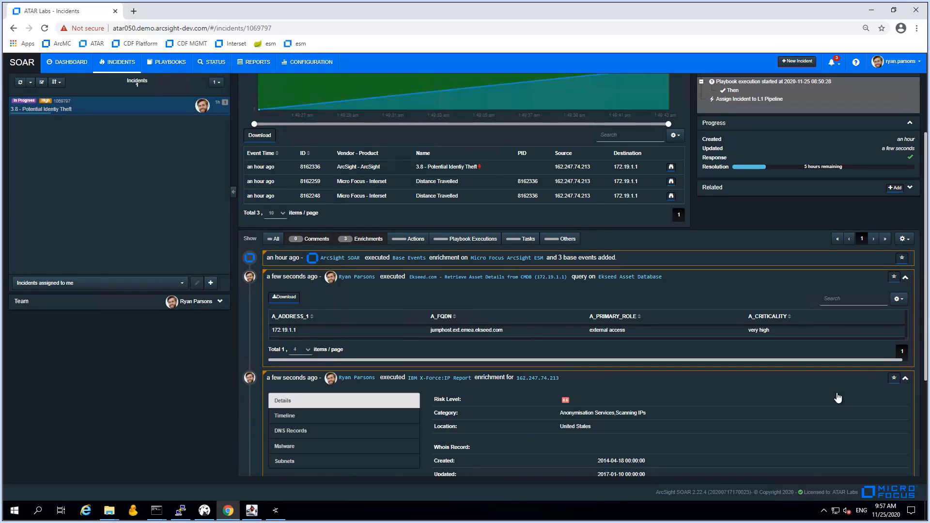
{"action": "scroll", "coordinate": [534, 417], "scroll_direction": "down", "scroll_amount": 2}
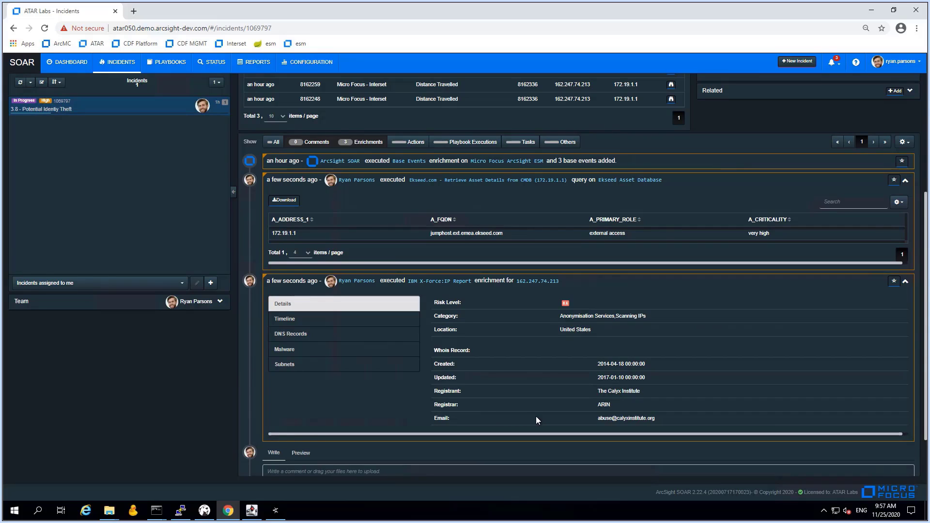
{"action": "left_click", "coordinate": [290, 322]}
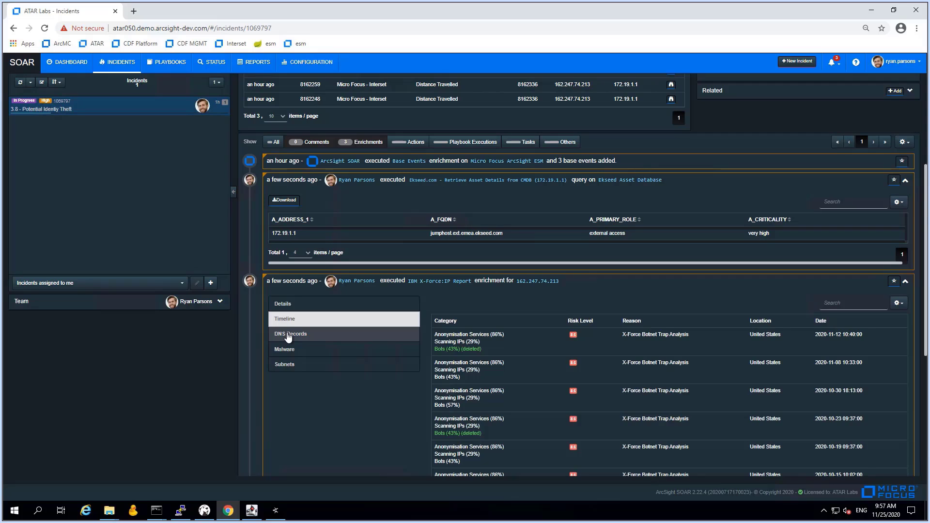
{"action": "left_click", "coordinate": [288, 335]}
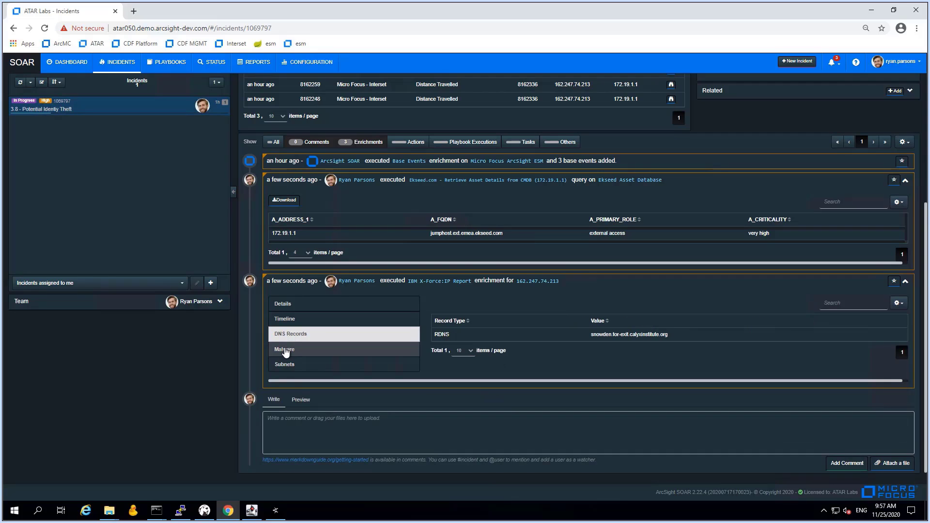
{"action": "left_click", "coordinate": [285, 351]}
{"action": "left_click", "coordinate": [285, 368]}
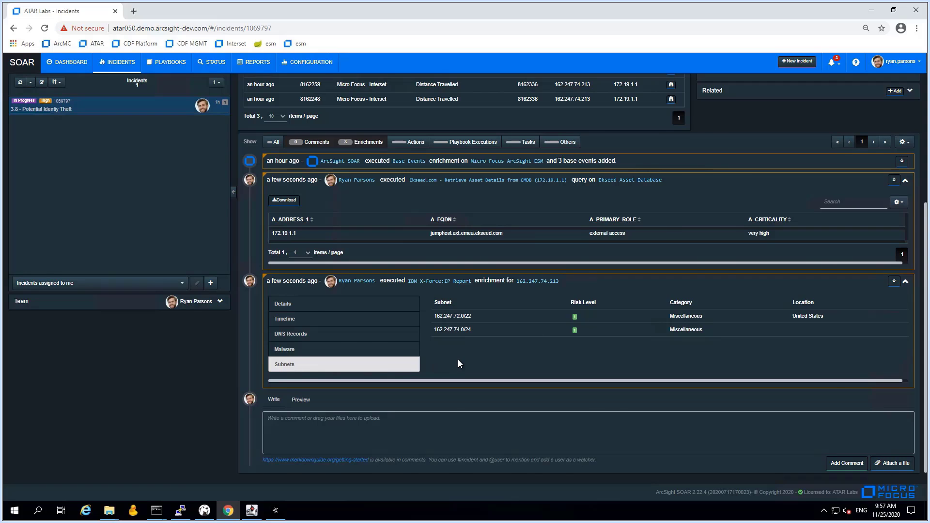
{"action": "scroll", "coordinate": [459, 360], "scroll_direction": "up", "scroll_amount": 4}
{"action": "left_click", "coordinate": [547, 115]}
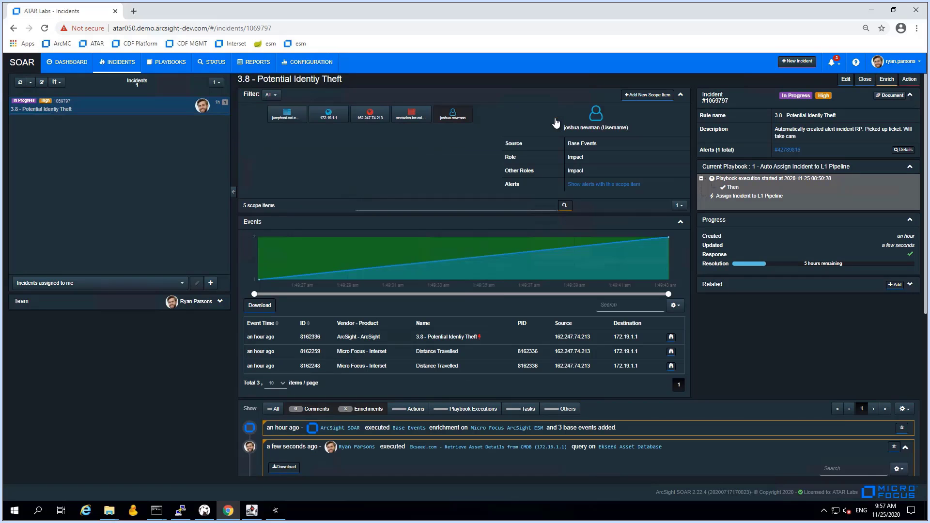
{"action": "left_click", "coordinate": [893, 81]}
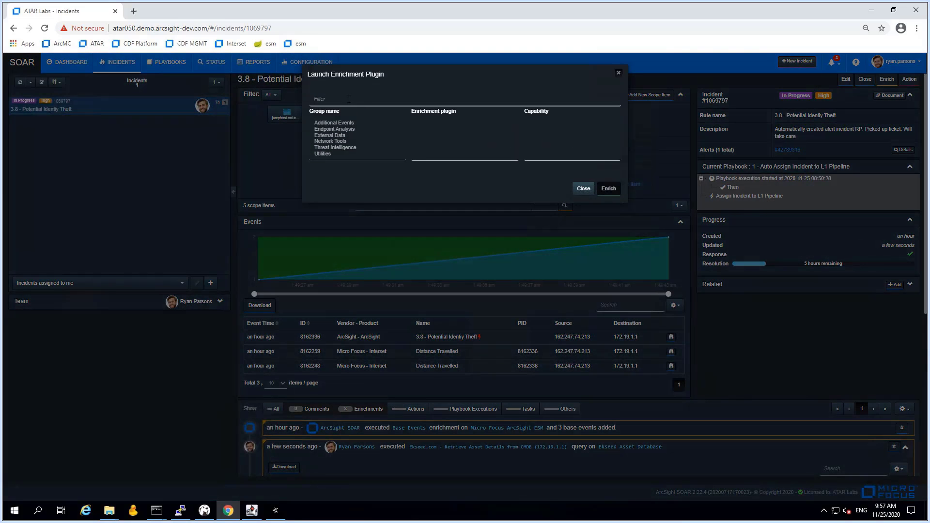
Run the JDBC Retrieve User Details query on Ekseed Asset Database for the username
{"action": "type", "text": "jdbc"}
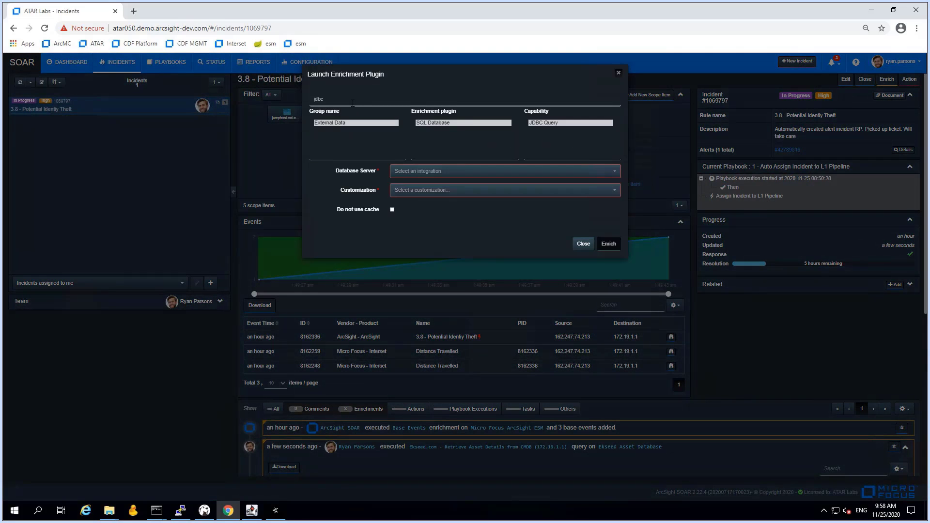
{"action": "left_click", "coordinate": [418, 170]}
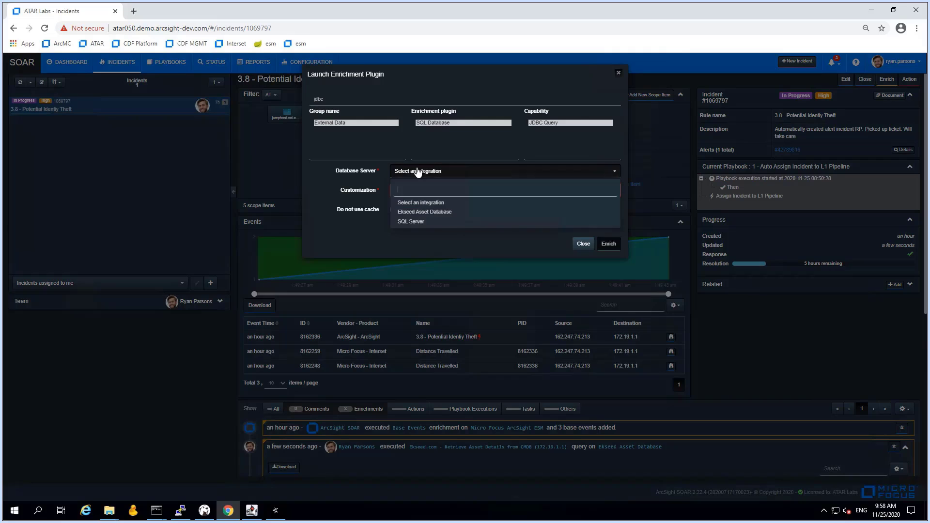
{"action": "left_click", "coordinate": [424, 217]}
{"action": "left_click", "coordinate": [460, 190]}
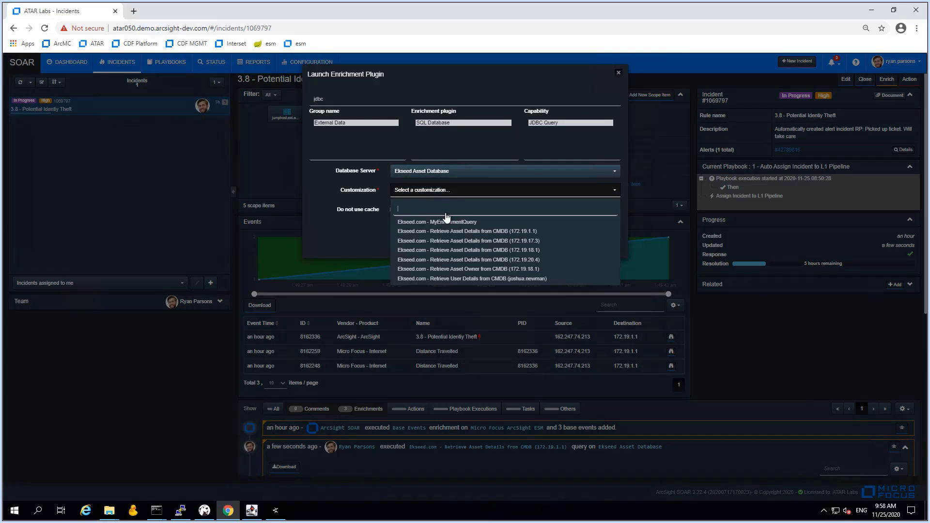
{"action": "left_click", "coordinate": [491, 279]}
{"action": "left_click", "coordinate": [609, 244]}
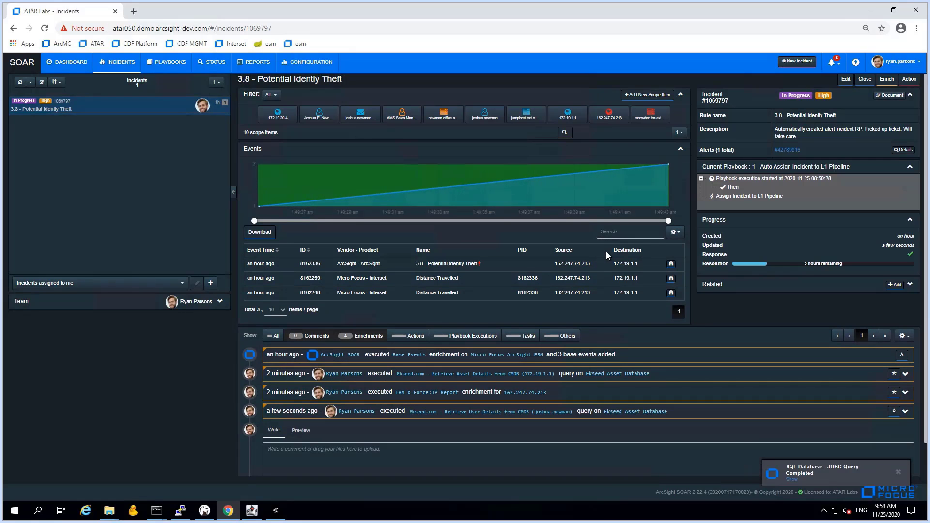
Expand the user-details result: AMS Sales Manager, IP 172.19.20.4, asset 34, medium criticality
{"action": "left_click", "coordinate": [905, 412]}
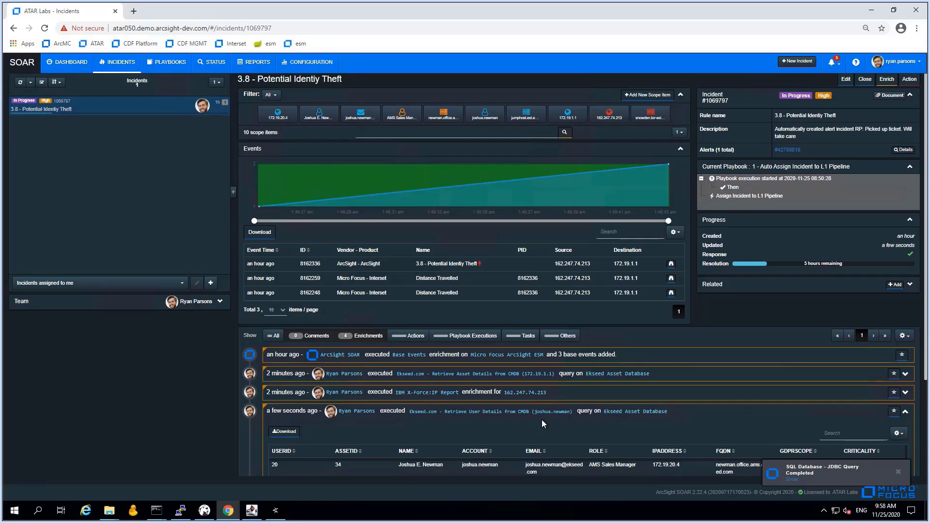
{"action": "scroll", "coordinate": [542, 420], "scroll_direction": "down", "scroll_amount": 3}
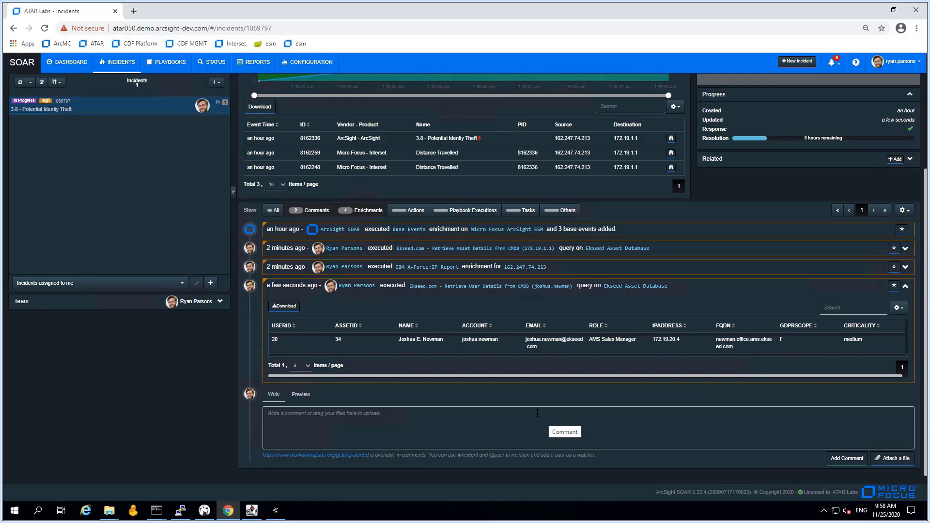
{"action": "scroll", "coordinate": [537, 413], "scroll_direction": "up", "scroll_amount": 3}
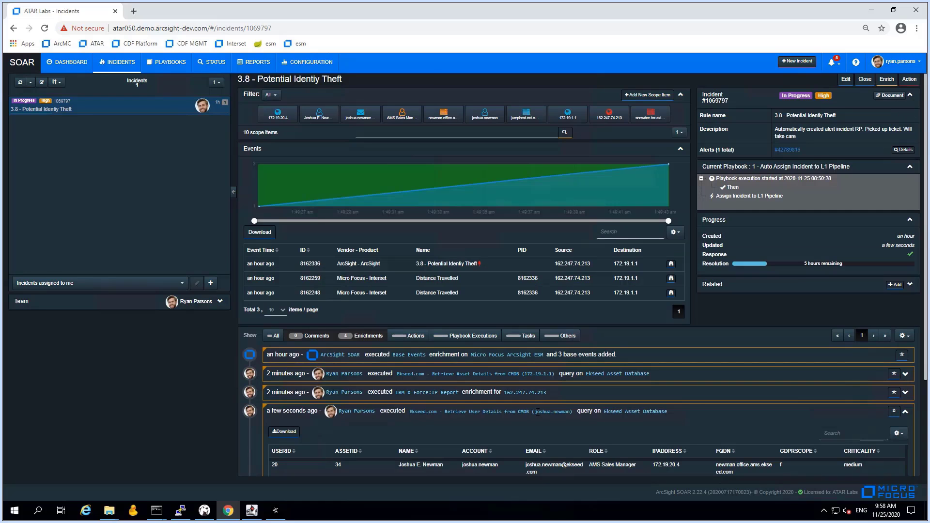
View details of the username, office host, AMS Sales Manager, 172.19.1.1 and jumphost scope items
{"action": "left_click", "coordinate": [493, 120]}
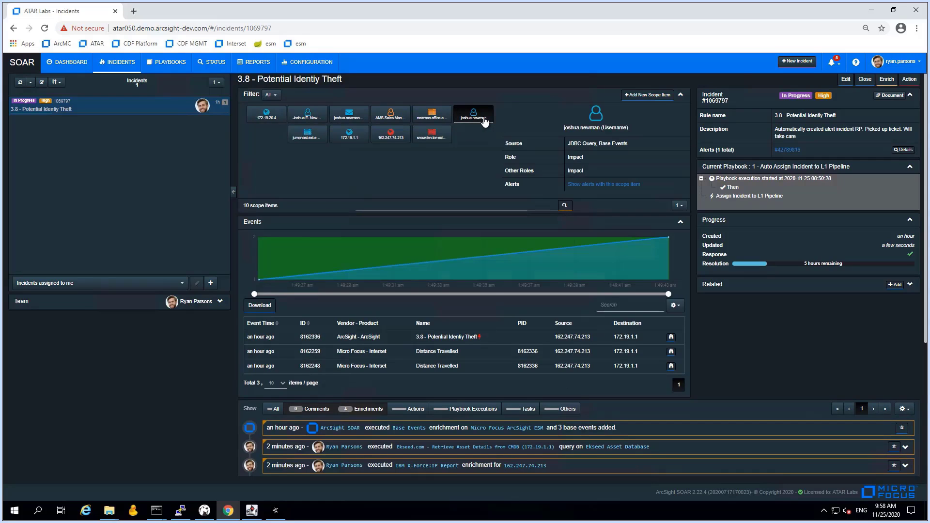
{"action": "left_click", "coordinate": [428, 120]}
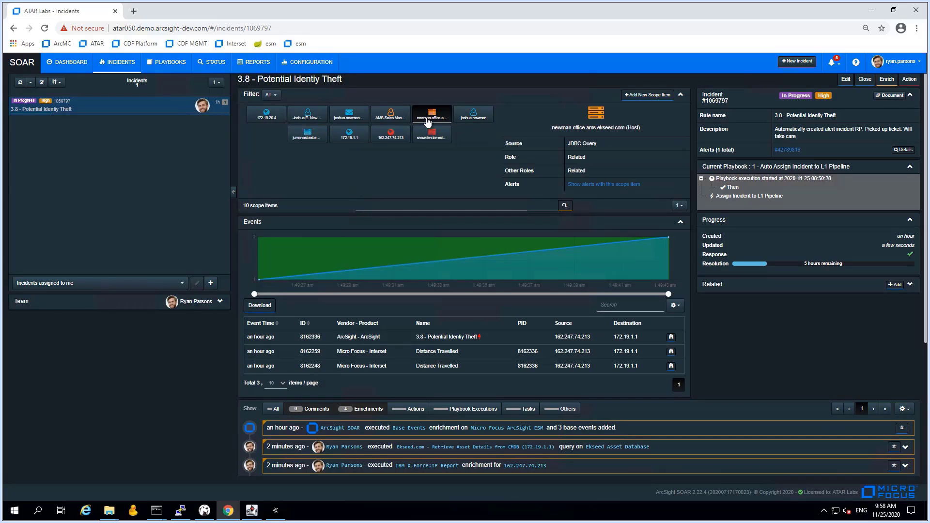
{"action": "left_click", "coordinate": [393, 125]}
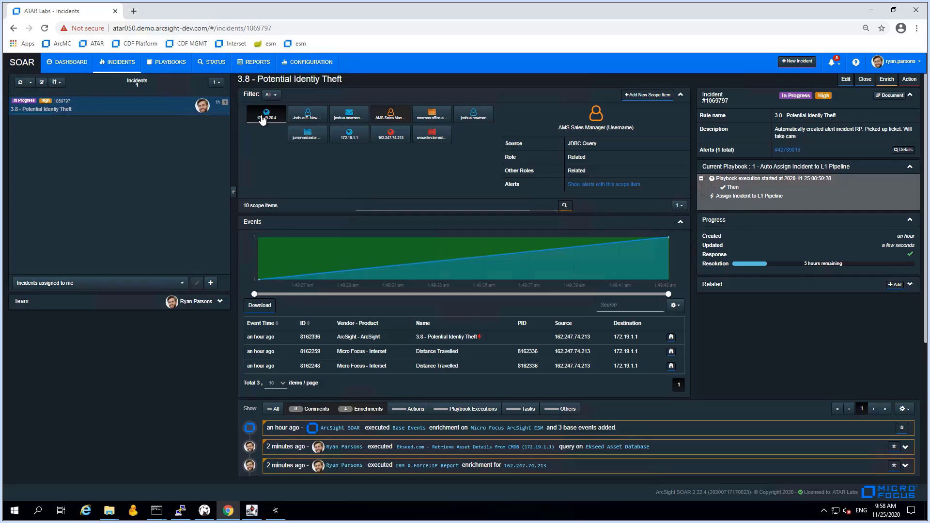
{"action": "left_click", "coordinate": [349, 134]}
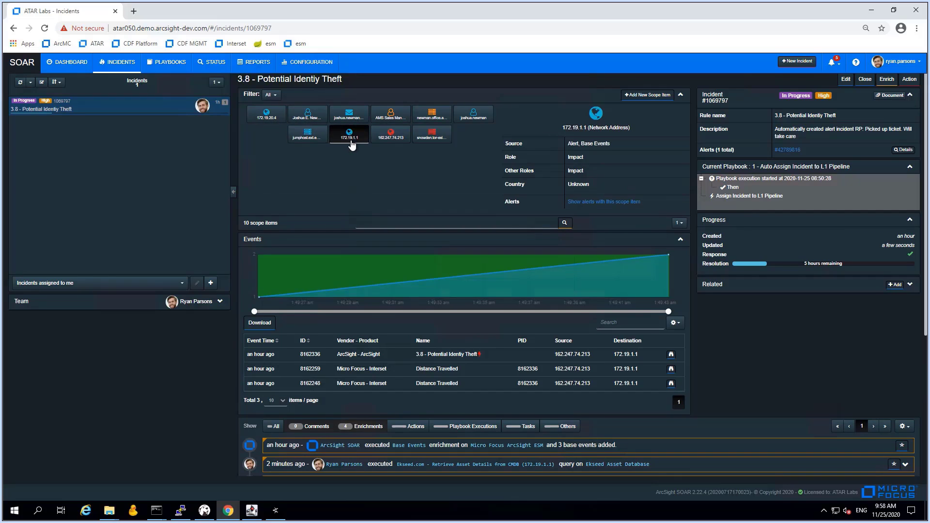
{"action": "left_click", "coordinate": [313, 139]}
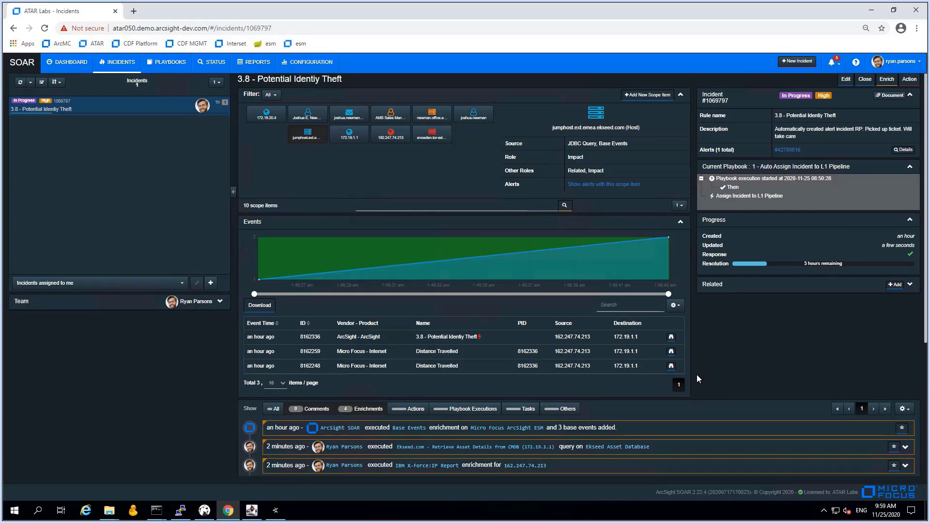
{"action": "scroll", "coordinate": [697, 374], "scroll_direction": "down", "scroll_amount": 4}
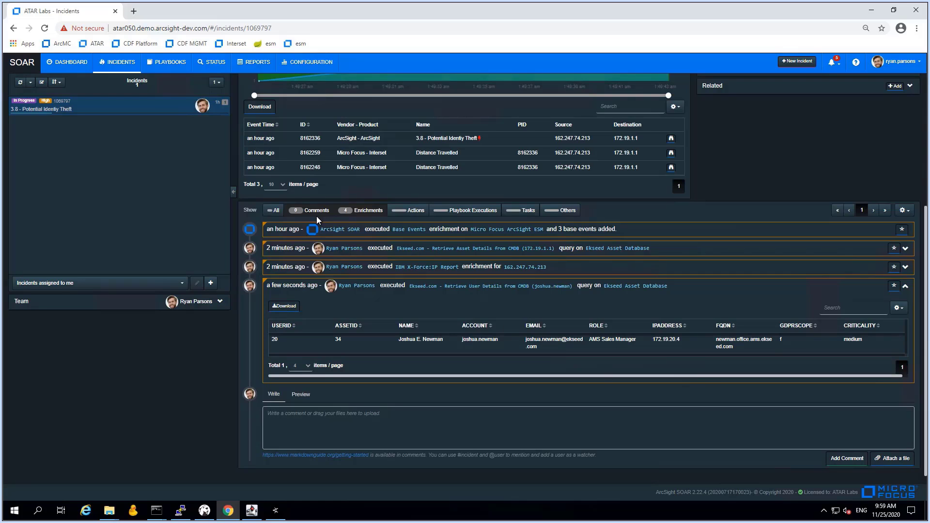
Hide enrichments from the feed and post the comment 'Checked Base events and all enrichment queries finished successful'
{"action": "left_click", "coordinate": [363, 210]}
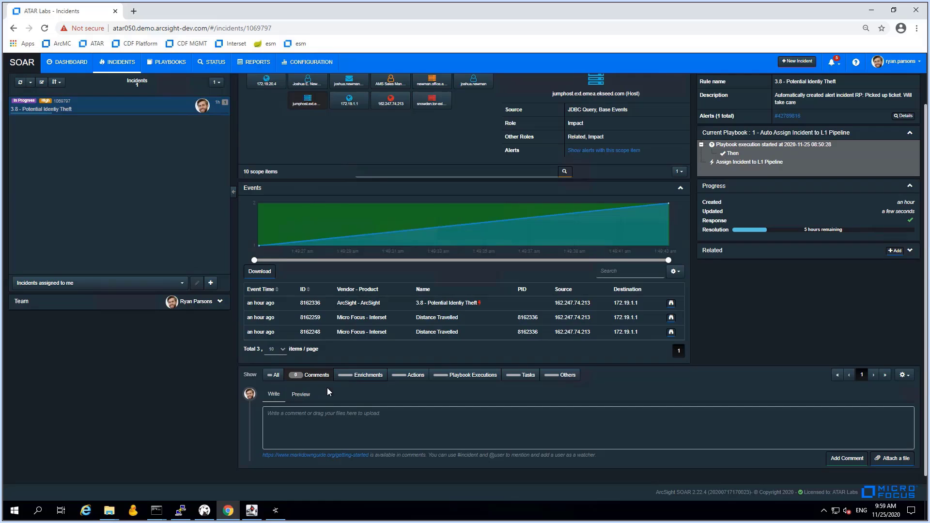
{"action": "left_click", "coordinate": [451, 447]}
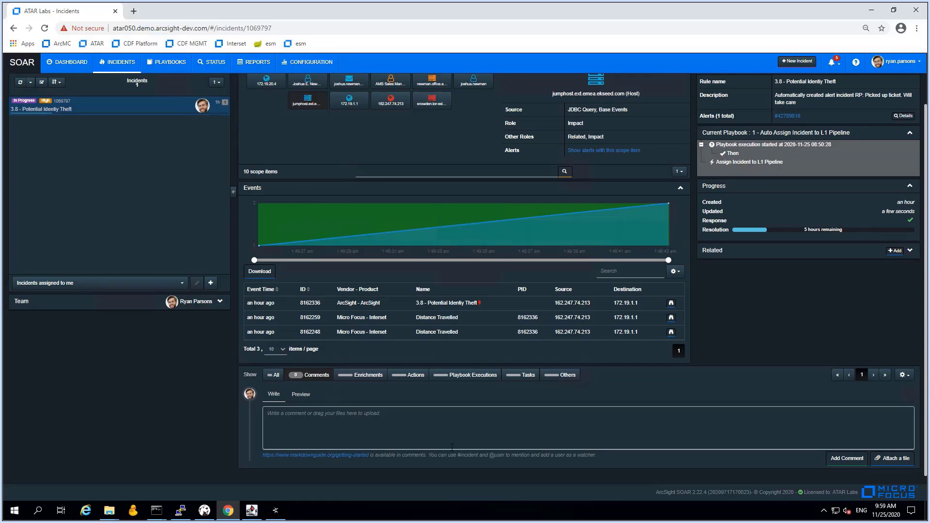
{"action": "type", "text": "Checked B"}
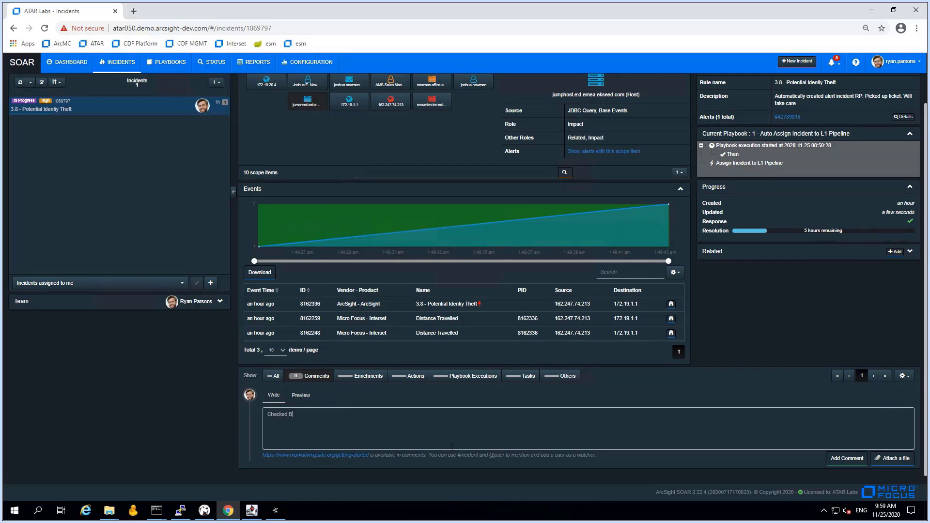
{"action": "type", "text": "ase event"}
{"action": "type", "text": "s and all enrichment queries finished successfully."}
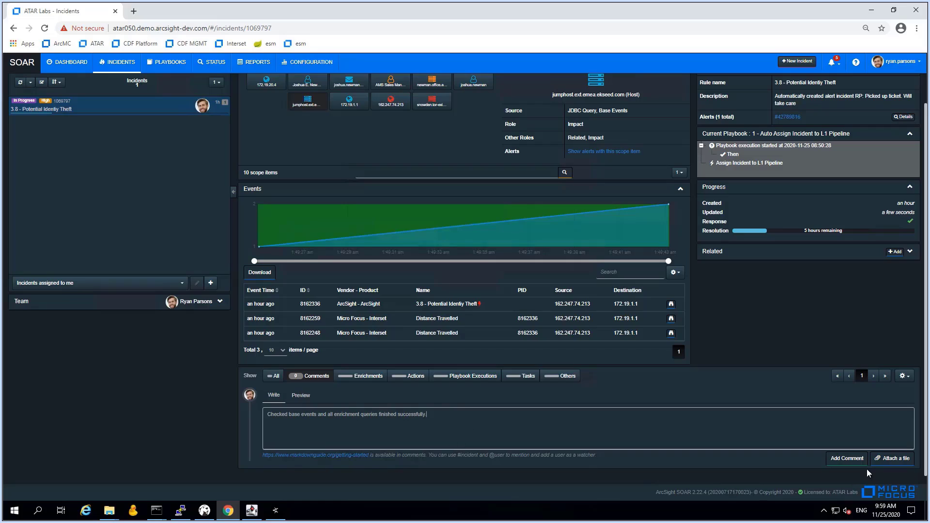
{"action": "left_click", "coordinate": [848, 458]}
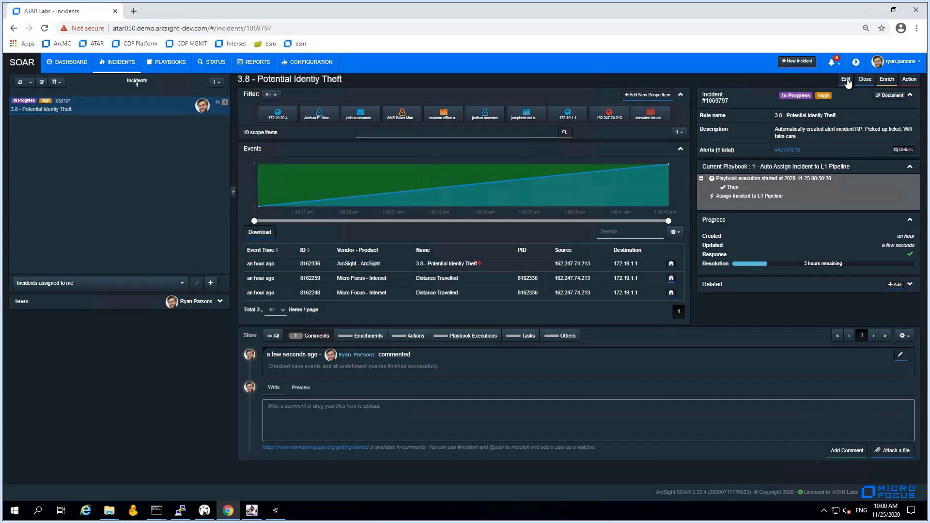
Add the Compromised Credentials, Executive Account Compromise, Malicious Source and Unauthorized Access labels, then save
{"action": "left_click", "coordinate": [847, 81]}
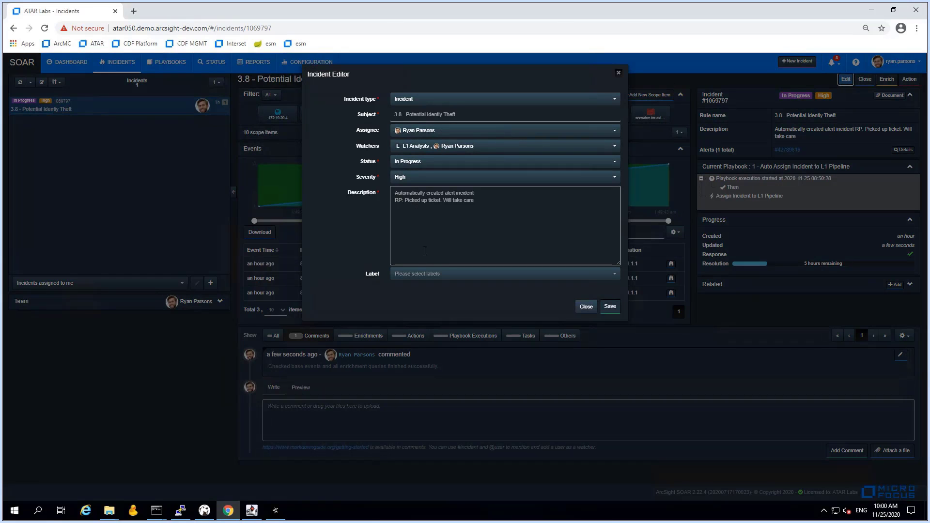
{"action": "left_click", "coordinate": [426, 279]}
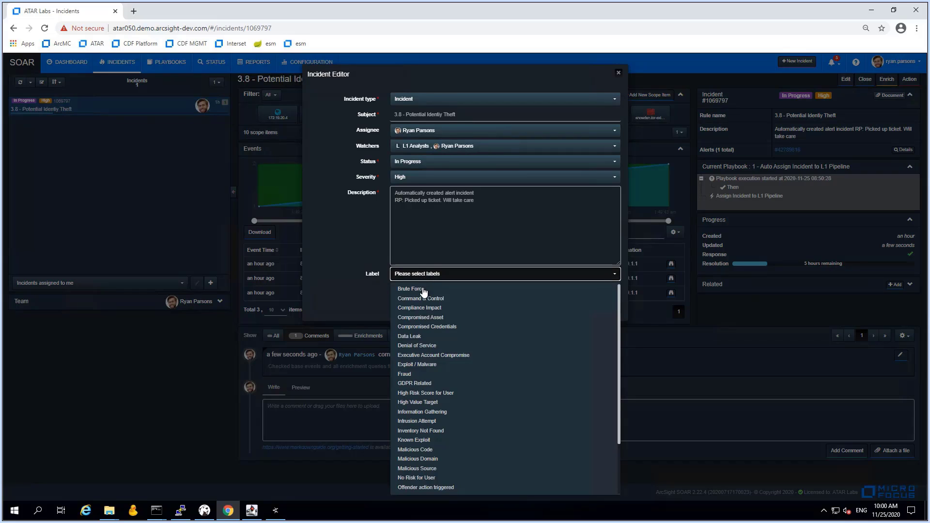
{"action": "left_click", "coordinate": [420, 329]}
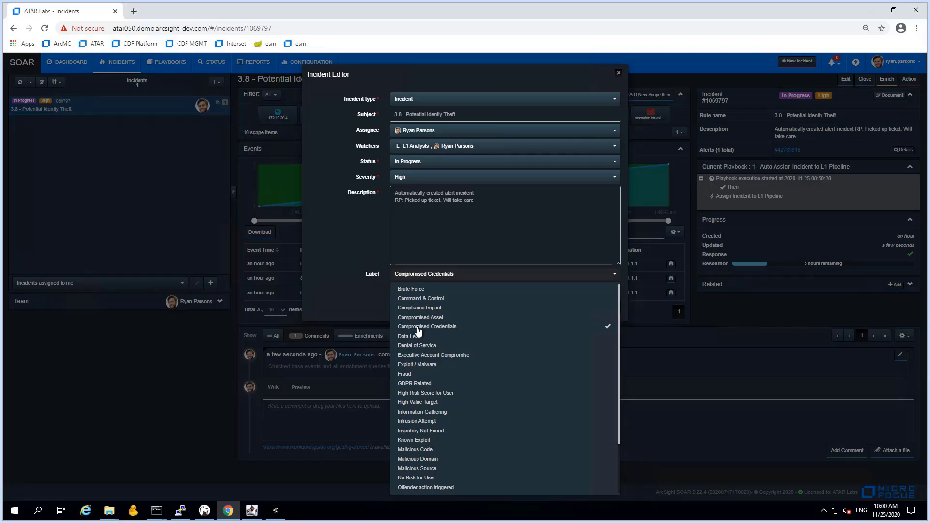
{"action": "left_click", "coordinate": [432, 358]}
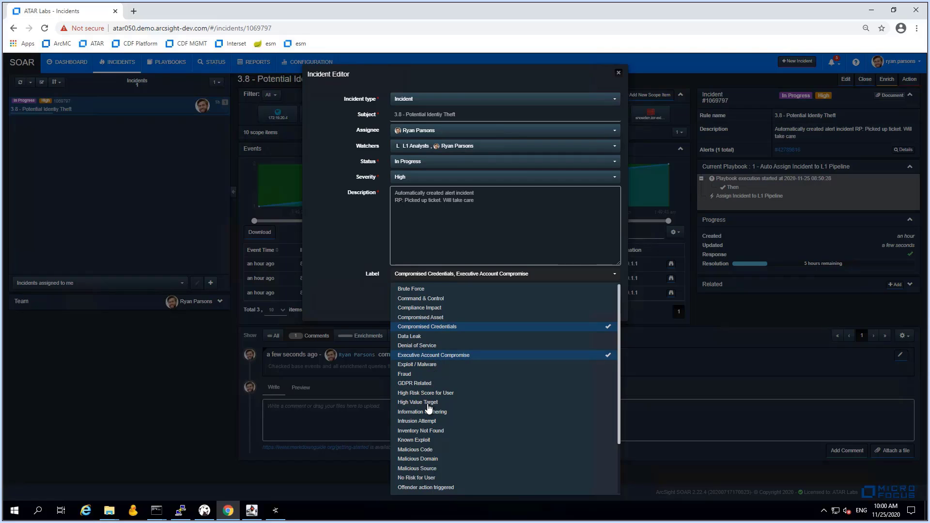
{"action": "left_click", "coordinate": [423, 470]}
{"action": "scroll", "coordinate": [423, 472], "scroll_direction": "down", "scroll_amount": 3}
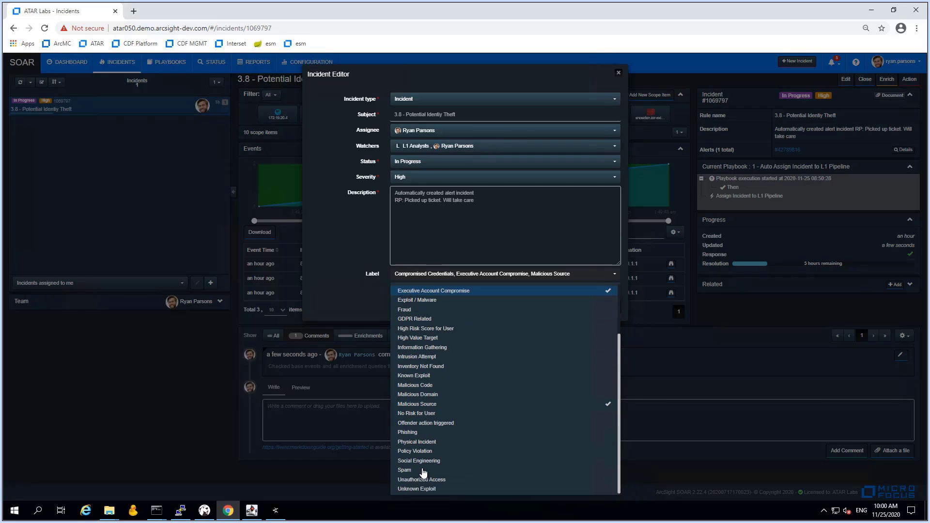
{"action": "left_click", "coordinate": [426, 481]}
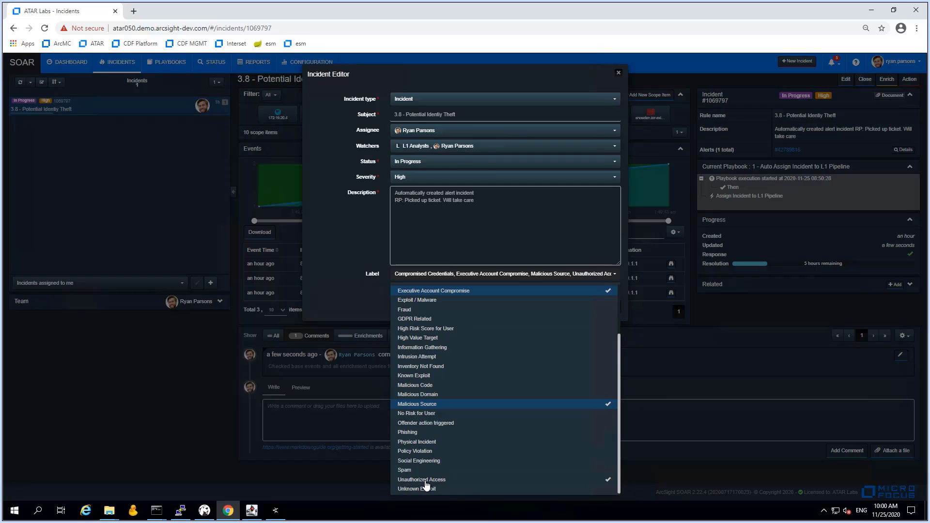
{"action": "left_click", "coordinate": [364, 296]}
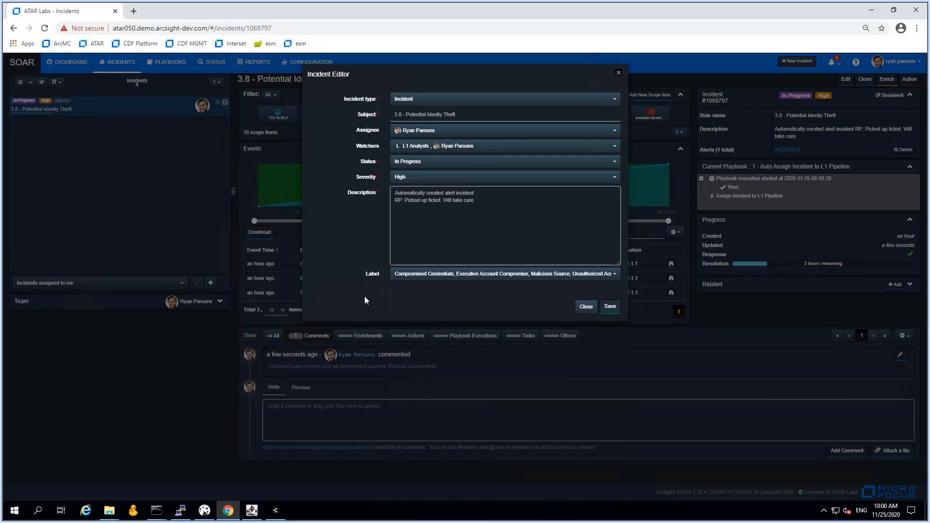
{"action": "left_click", "coordinate": [611, 308]}
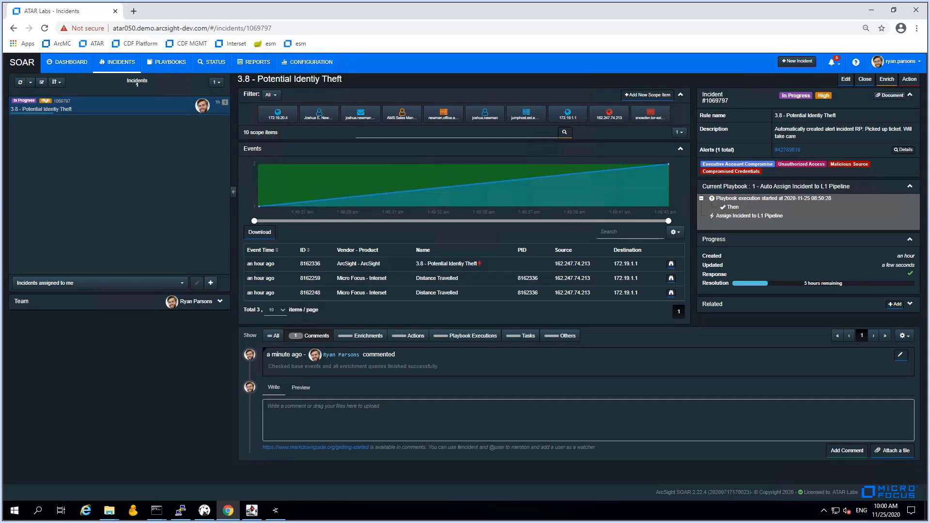
Paste and post the triage comment calling it a true positive escalated to L2
{"action": "left_click", "coordinate": [828, 409]}
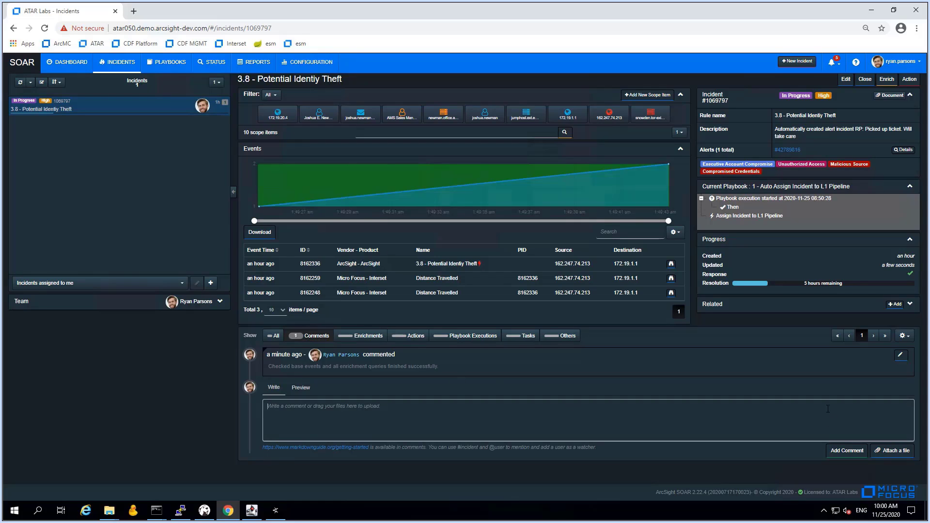
{"action": "type", "text": "After initial triaging I consider this issue true positive. High profile target user involved; malicious source reputation based on IBM X/Force. Escalating to L2 for further investigation."}
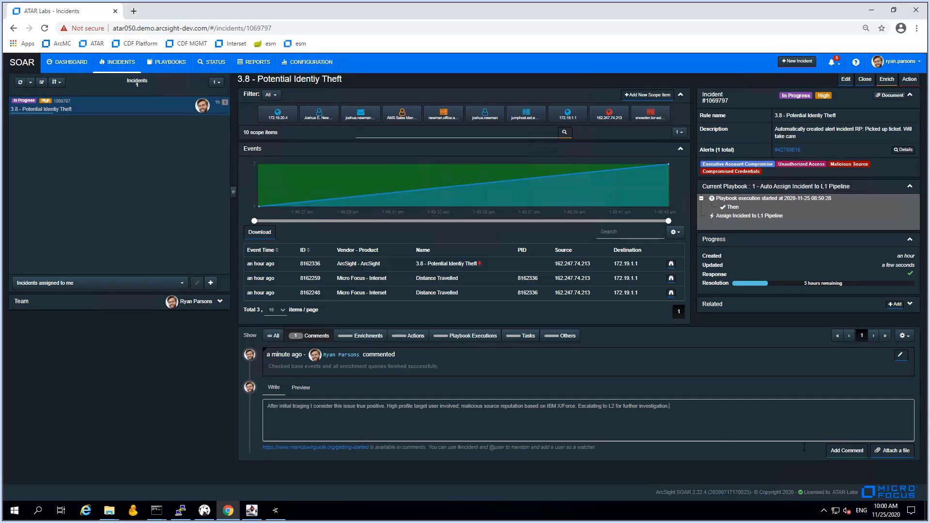
{"action": "left_click", "coordinate": [847, 450]}
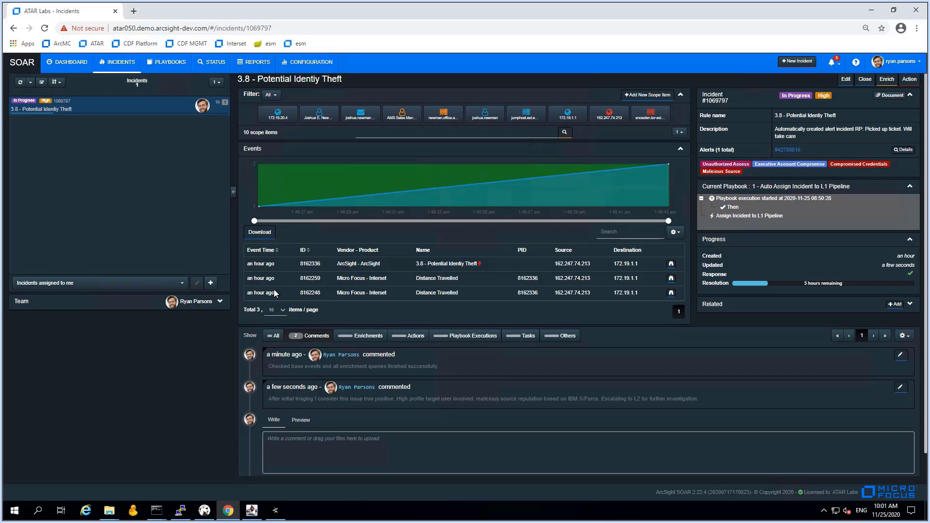
Append 'RP: Forwarding to L2' to the description and reassign incident 3.8 to L2 Analysts
{"action": "left_click", "coordinate": [846, 80]}
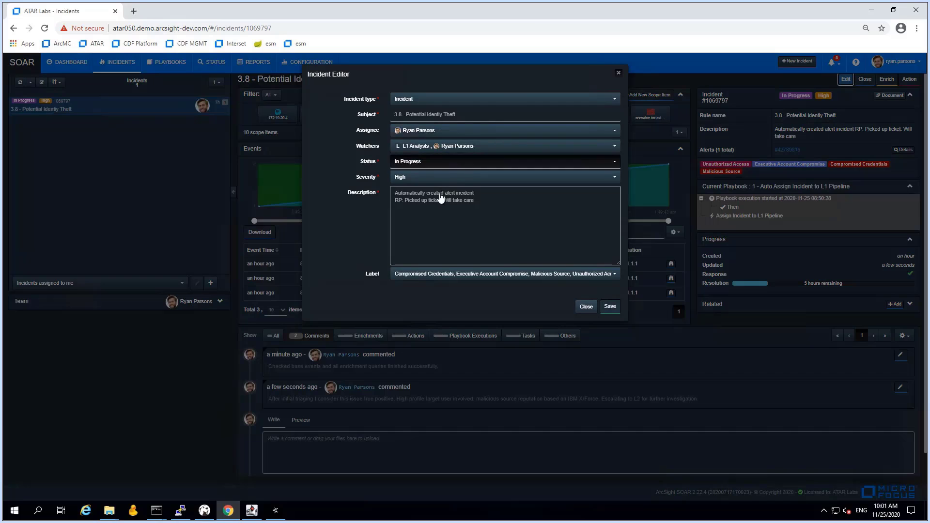
{"action": "left_click", "coordinate": [477, 200]}
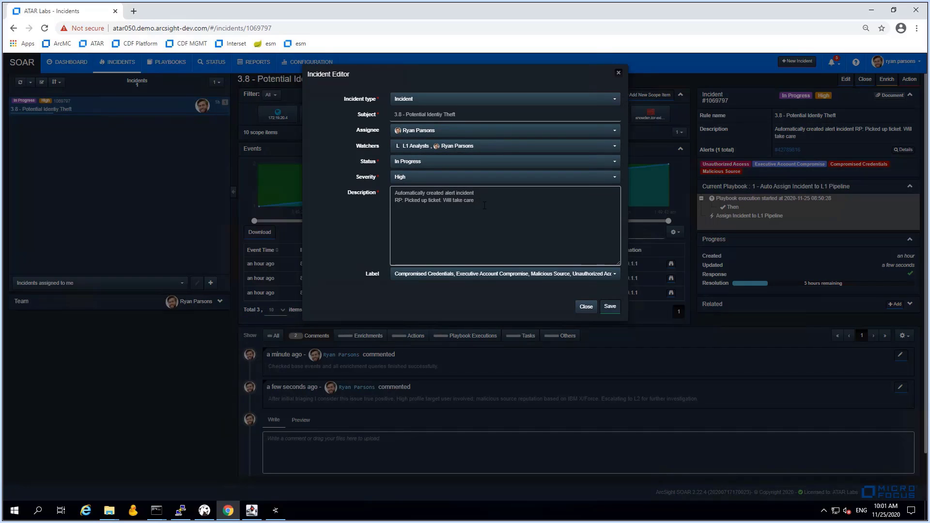
{"action": "key", "text": "Return"}
{"action": "type", "text": "RP: Forwarding to L2"}
{"action": "left_click", "coordinate": [425, 134]}
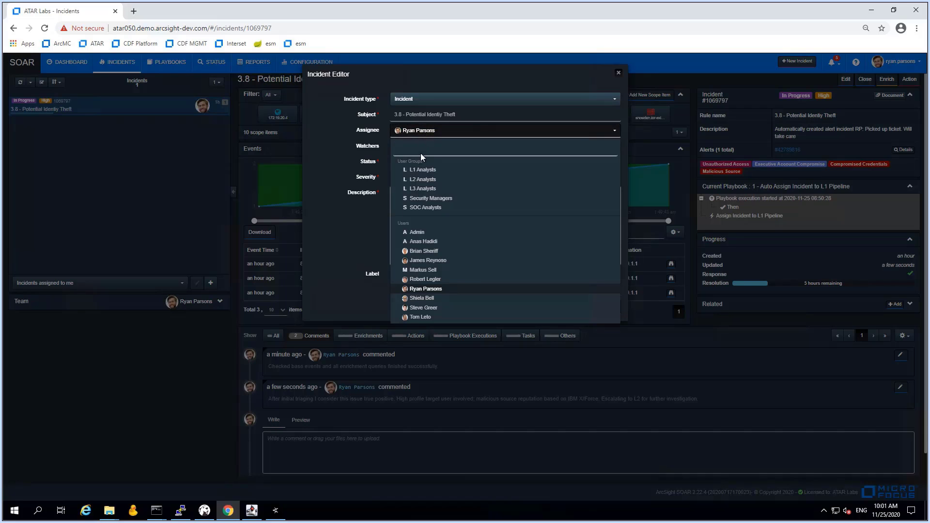
{"action": "left_click", "coordinate": [417, 180]}
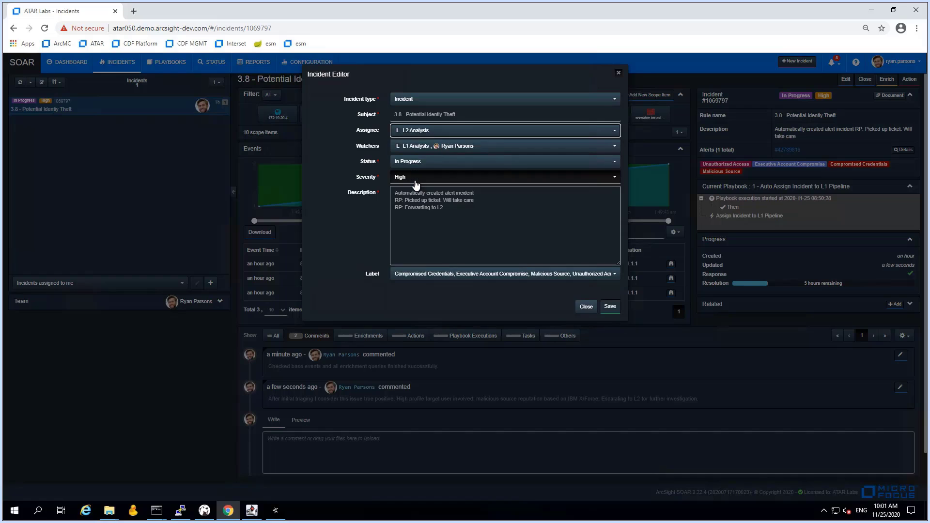
{"action": "left_click", "coordinate": [610, 307]}
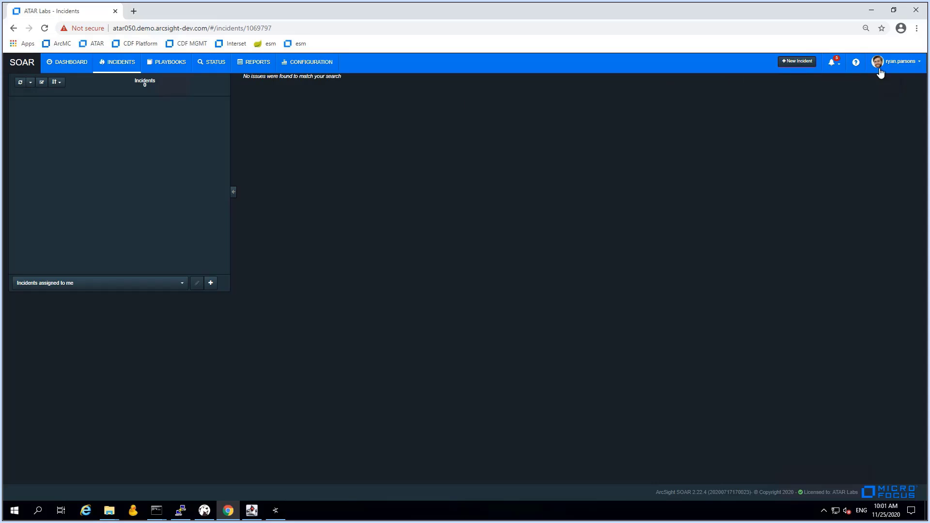
Log out and sign back in with the L2 analyst's username and password
{"action": "left_click", "coordinate": [920, 65]}
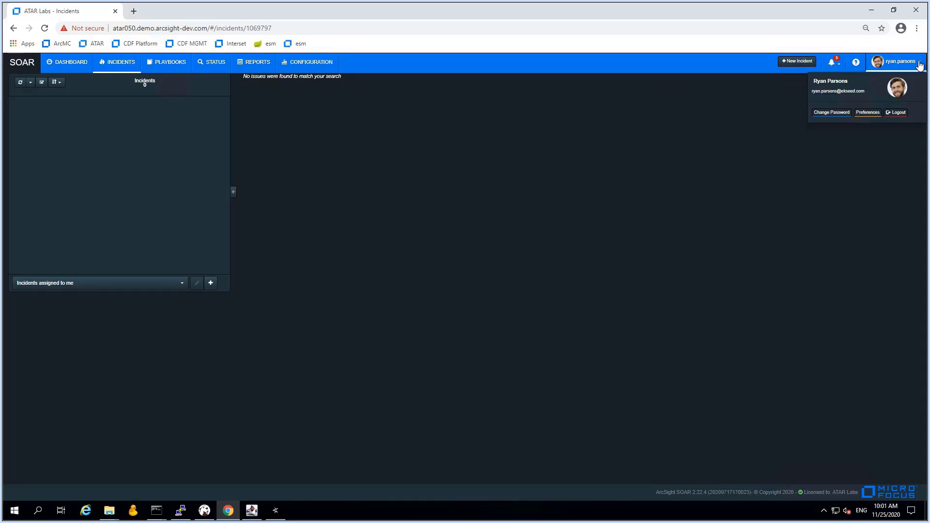
{"action": "left_click", "coordinate": [894, 114]}
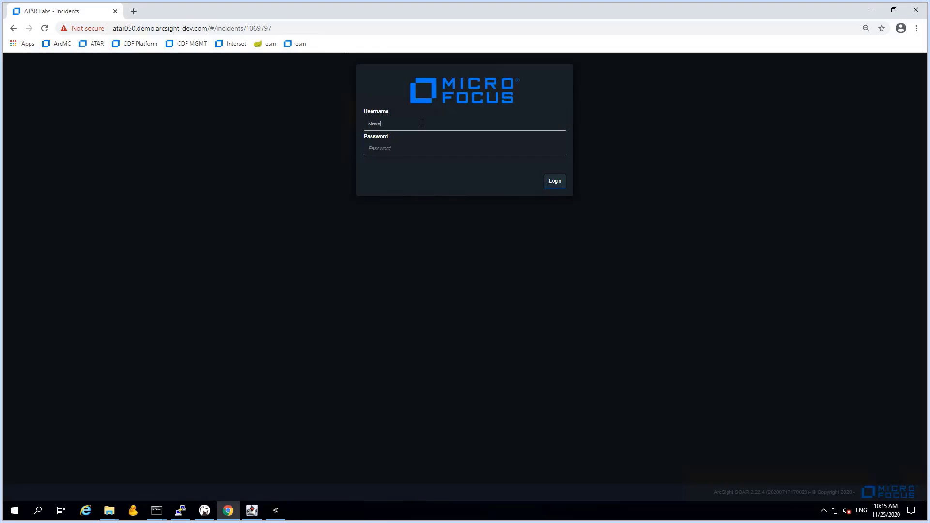
{"action": "type", "text": "greer"}
{"action": "key", "text": "Tab"}
{"action": "type", "text": "•••••"}
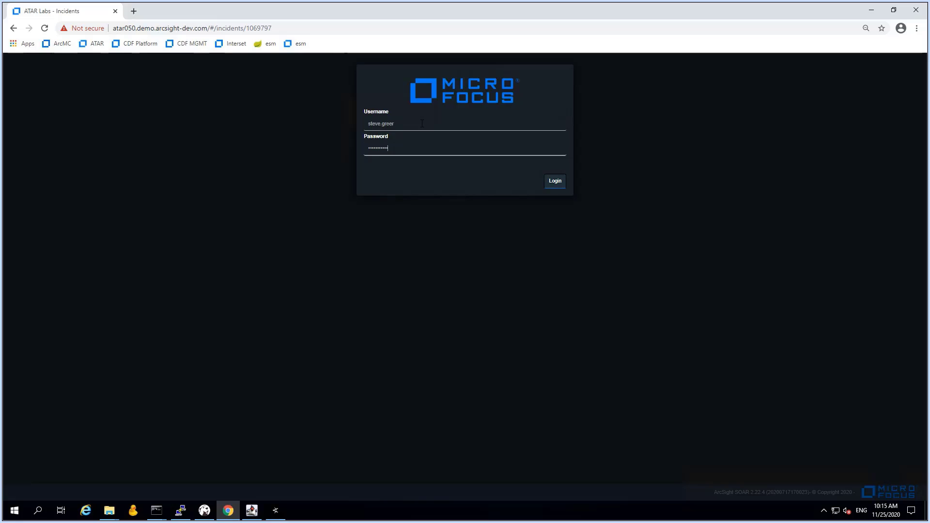
{"action": "key", "text": "Return"}
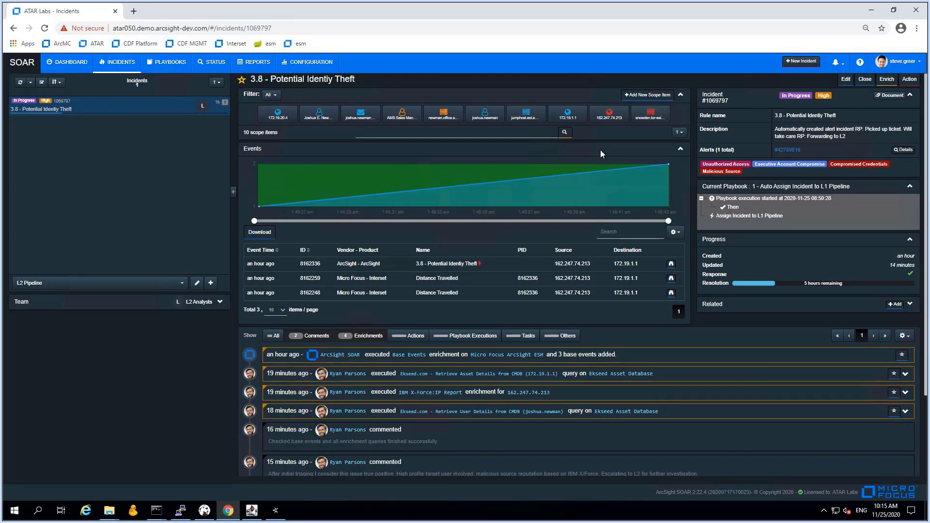
Assign incident 3.8 to yourself and add 'SG: Picking up, working on it' to the description
{"action": "left_click", "coordinate": [847, 81]}
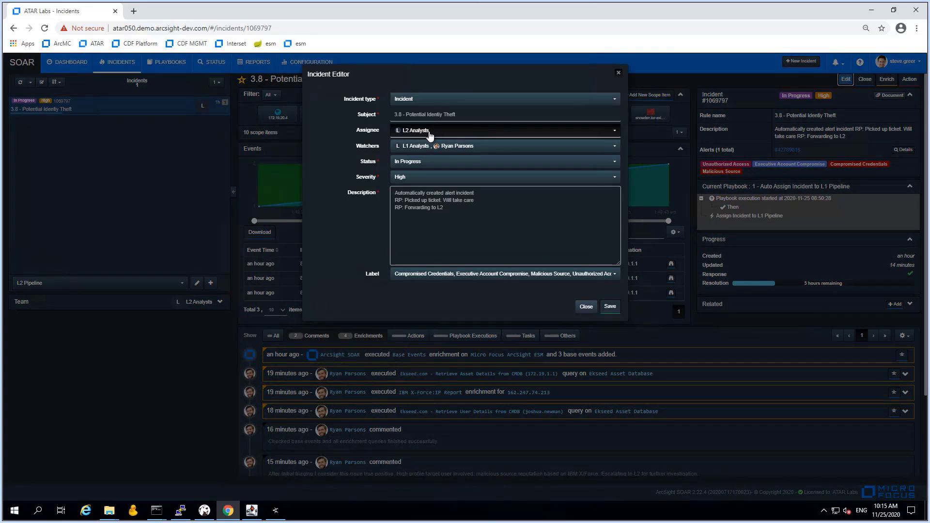
{"action": "left_click", "coordinate": [430, 133]}
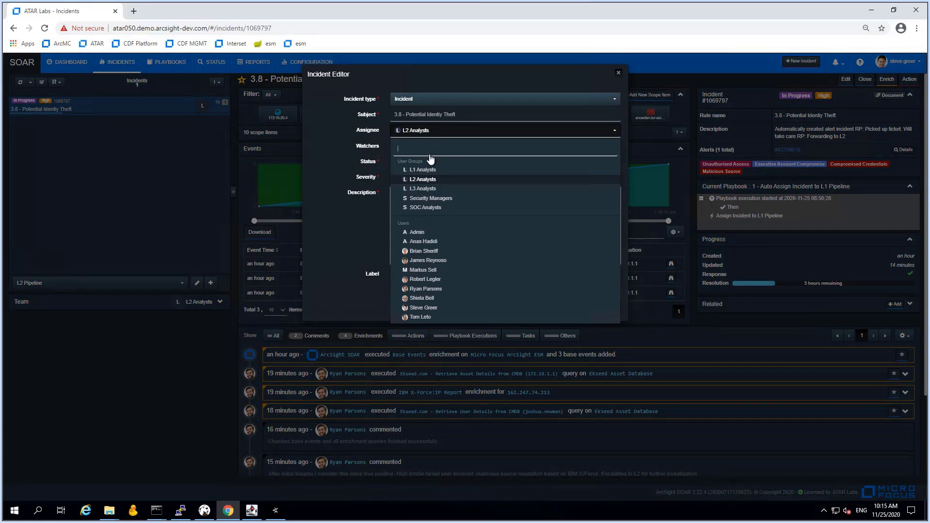
{"action": "left_click", "coordinate": [424, 308]}
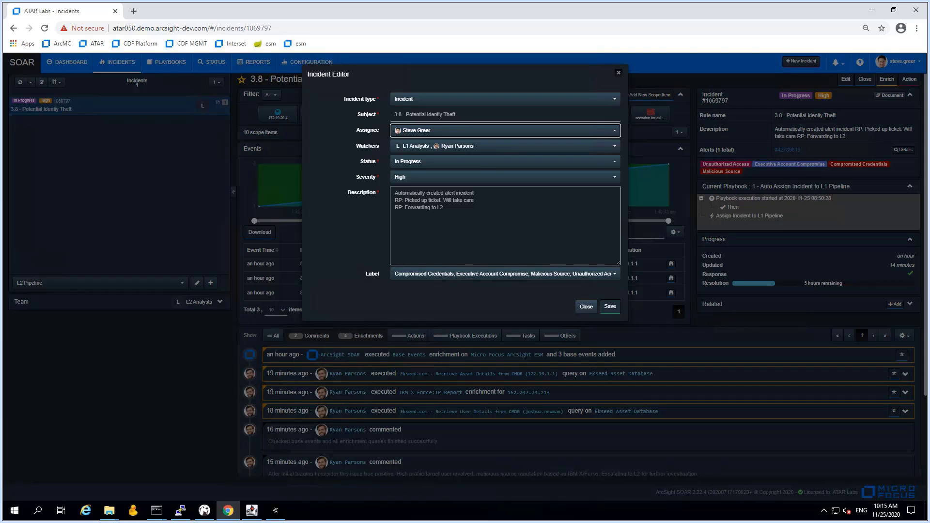
{"action": "left_click", "coordinate": [468, 212]}
{"action": "key", "text": "Return"}
{"action": "type", "text": "SG: Picking up, working on it"}
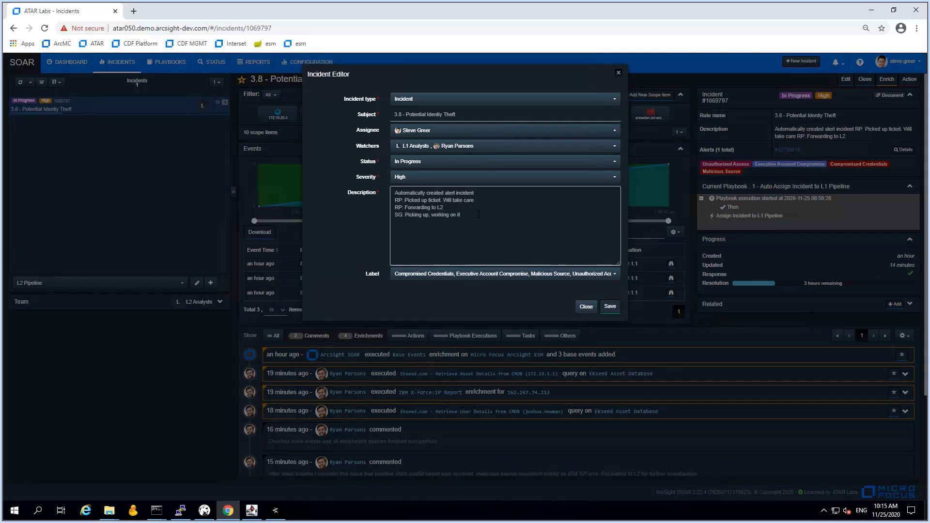
{"action": "left_click", "coordinate": [607, 308]}
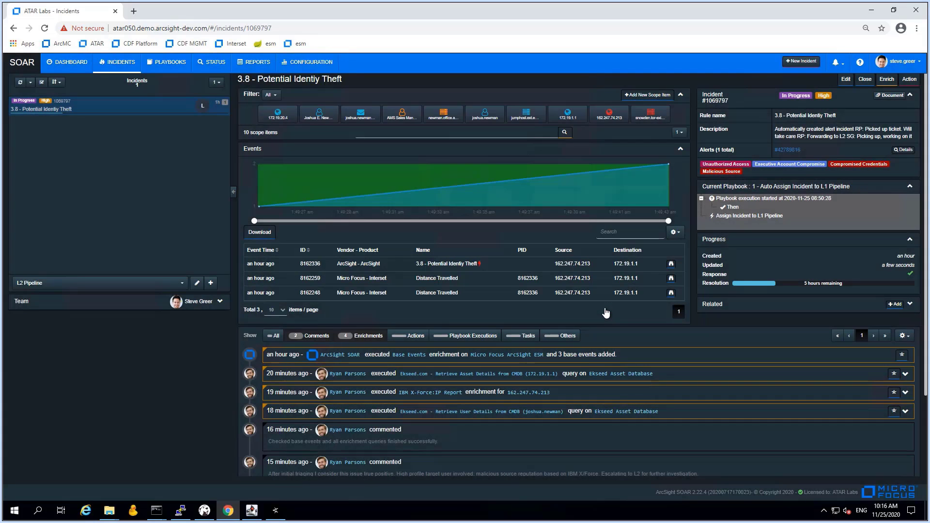
Return to the incidents list and switch to the 'Incidents assigned to me' saved search
{"action": "scroll", "coordinate": [581, 347], "scroll_direction": "down", "scroll_amount": 1}
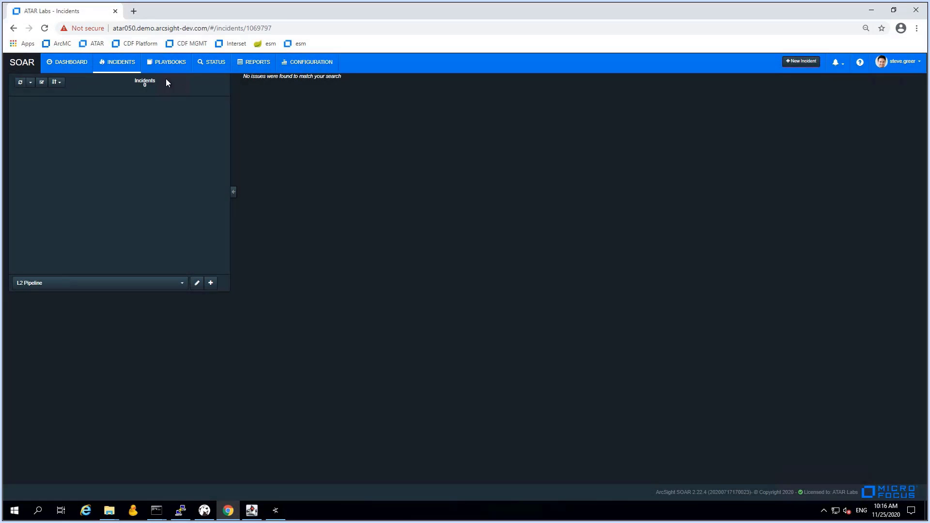
{"action": "left_click", "coordinate": [125, 65]}
{"action": "left_click", "coordinate": [69, 278]}
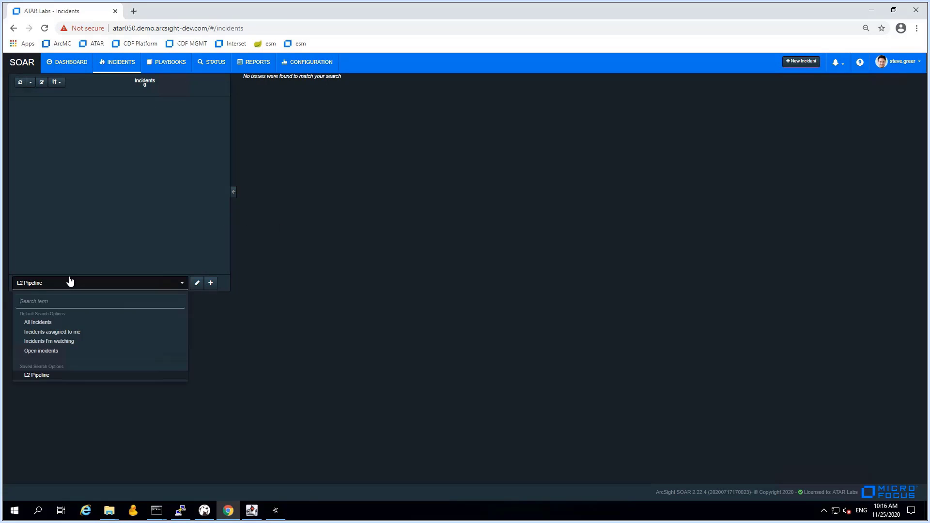
{"action": "left_click", "coordinate": [52, 333]}
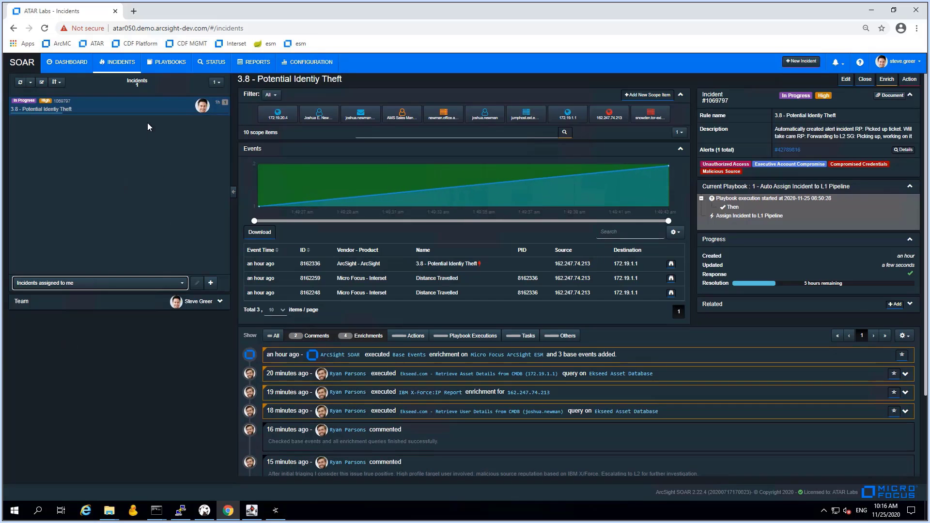
{"action": "left_click", "coordinate": [149, 111]}
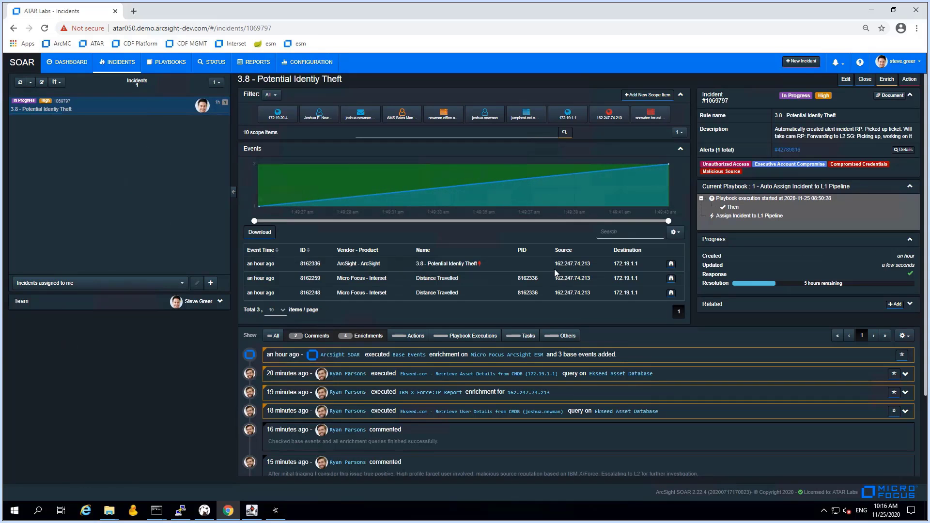
{"action": "left_click", "coordinate": [671, 264]}
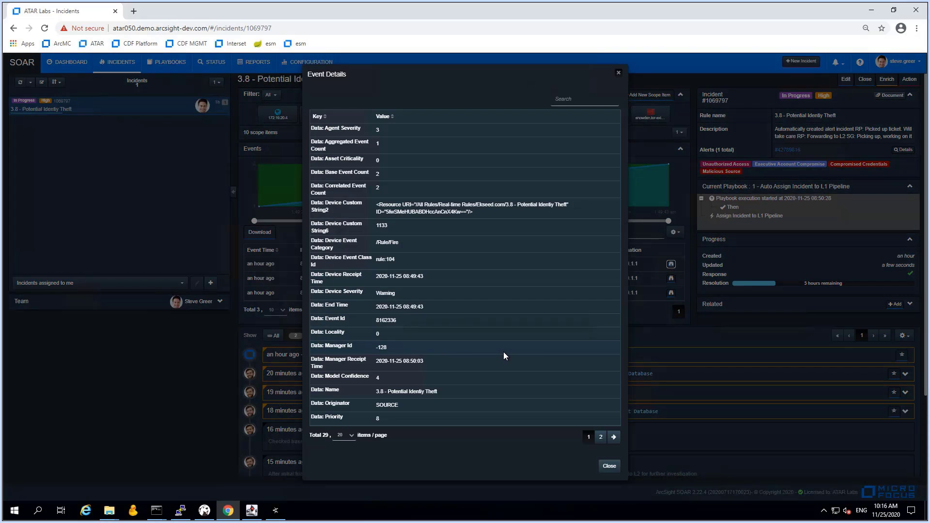
{"action": "left_click", "coordinate": [600, 437]}
{"action": "left_click", "coordinate": [609, 286]}
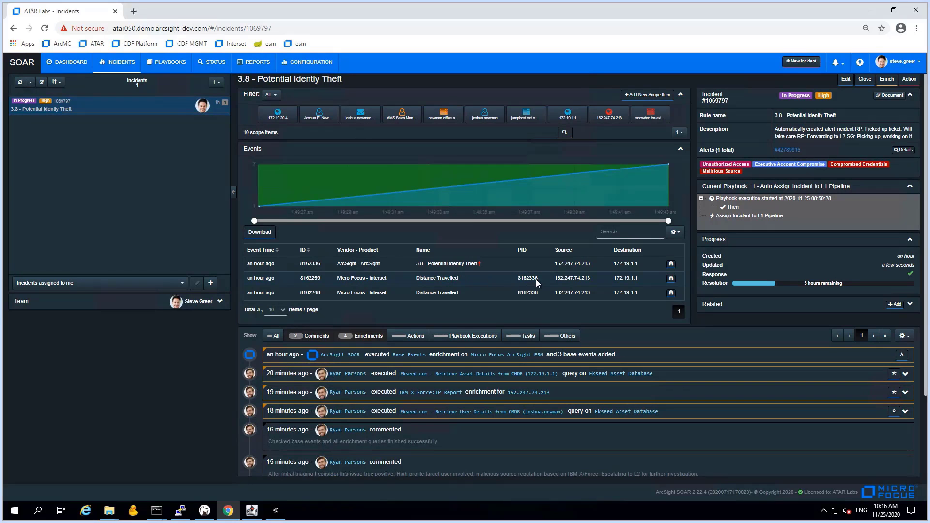
{"action": "left_click", "coordinate": [671, 279]}
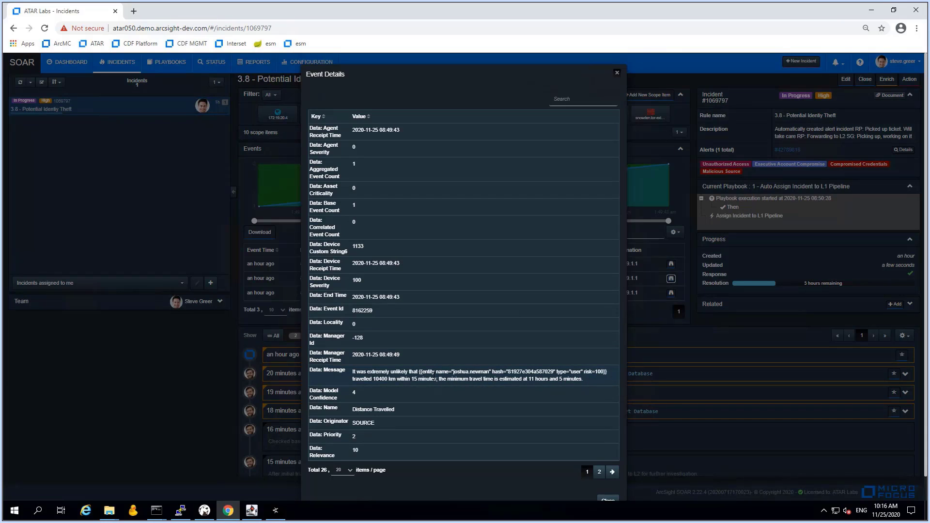
{"action": "scroll", "coordinate": [480, 386], "scroll_direction": "down", "scroll_amount": 1}
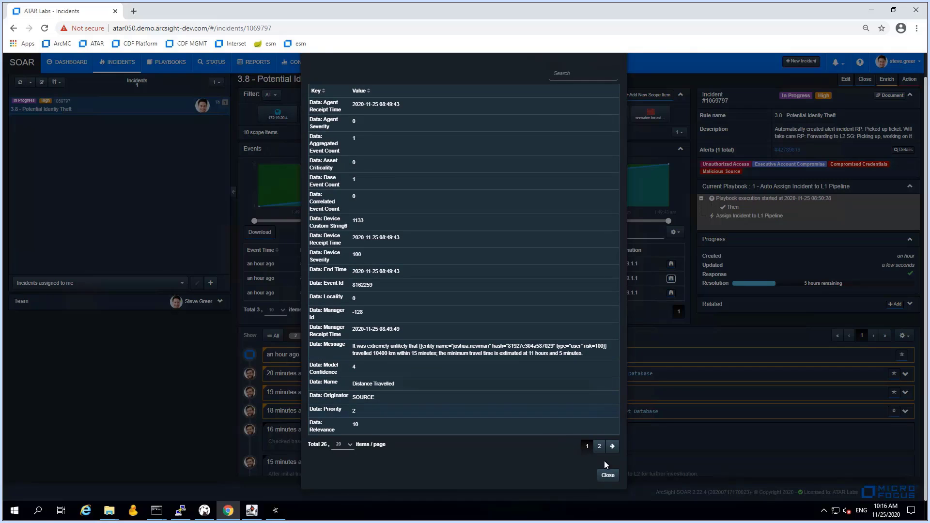
{"action": "left_click", "coordinate": [609, 477]}
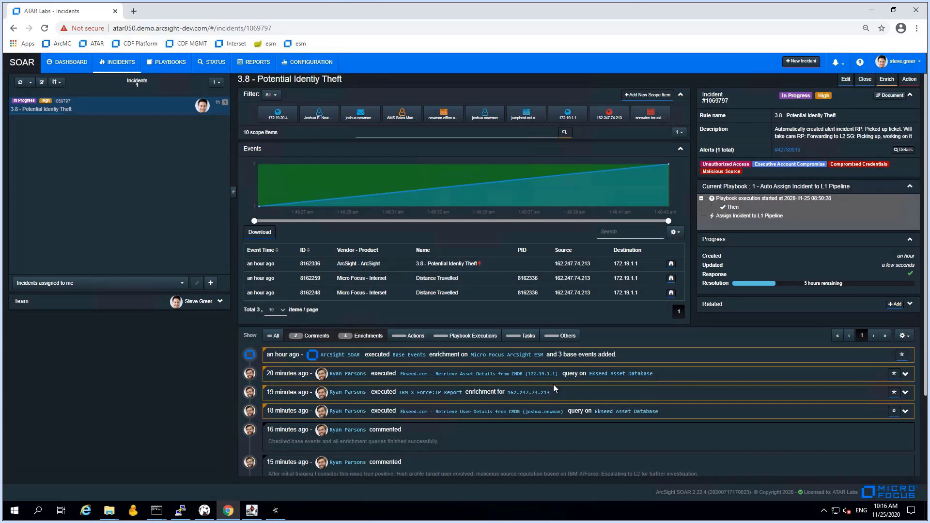
Try the Comments and All feed filters, ending with only Enrichments shown
{"action": "scroll", "coordinate": [533, 382], "scroll_direction": "down", "scroll_amount": 1}
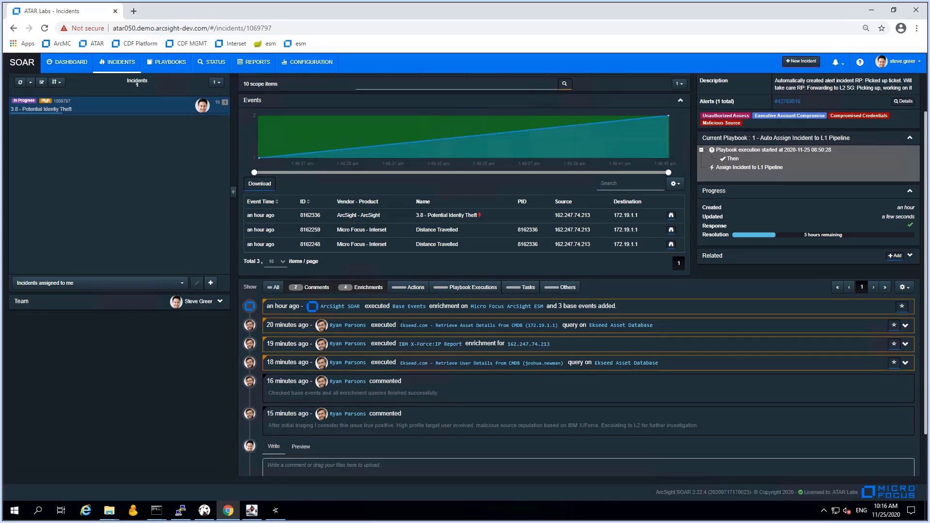
{"action": "left_click", "coordinate": [355, 288]}
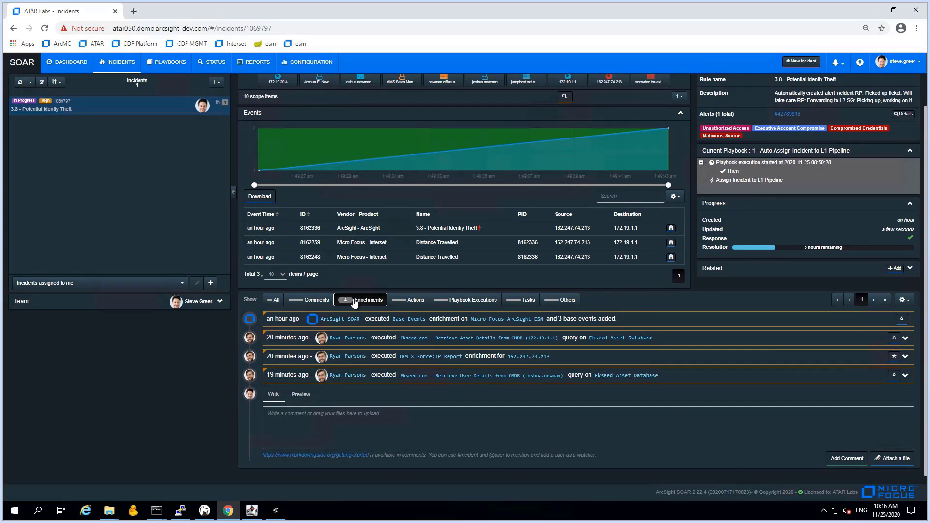
{"action": "left_click", "coordinate": [355, 301]}
{"action": "left_click", "coordinate": [316, 300]}
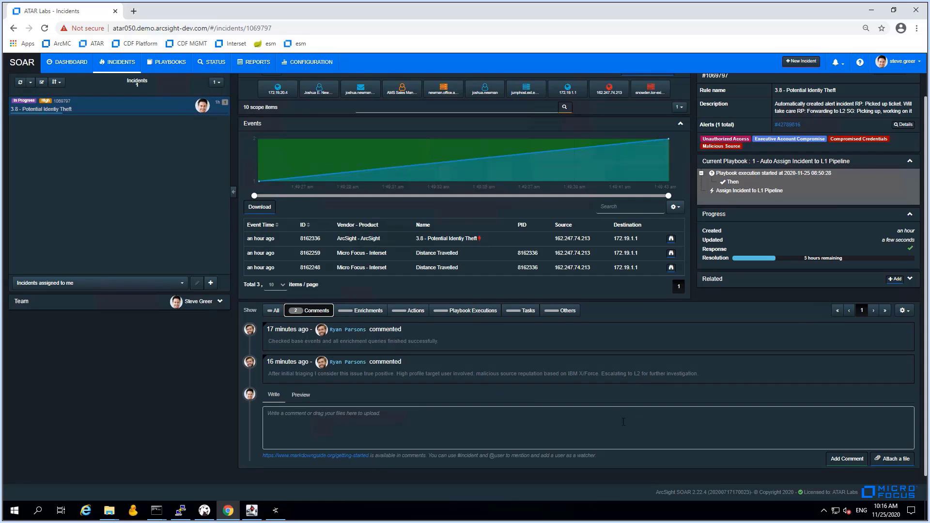
{"action": "left_click", "coordinate": [326, 312]}
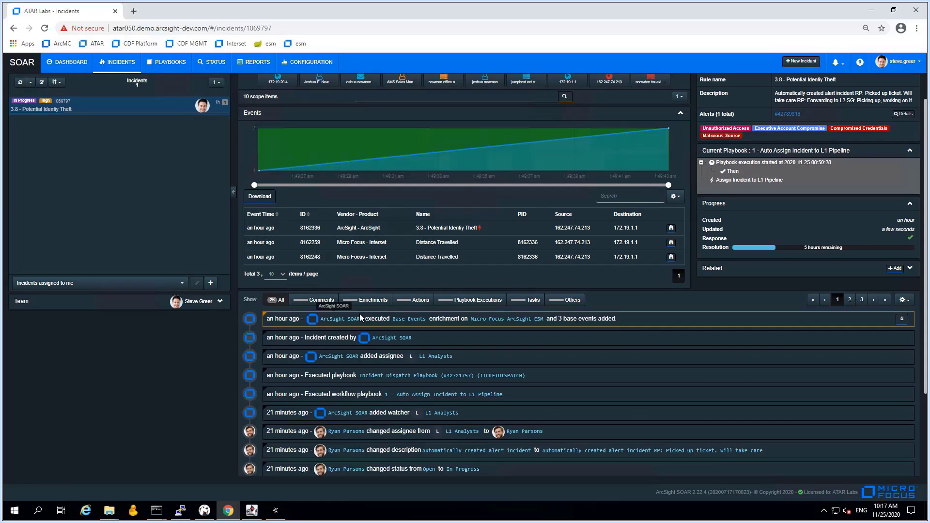
{"action": "left_click", "coordinate": [368, 300]}
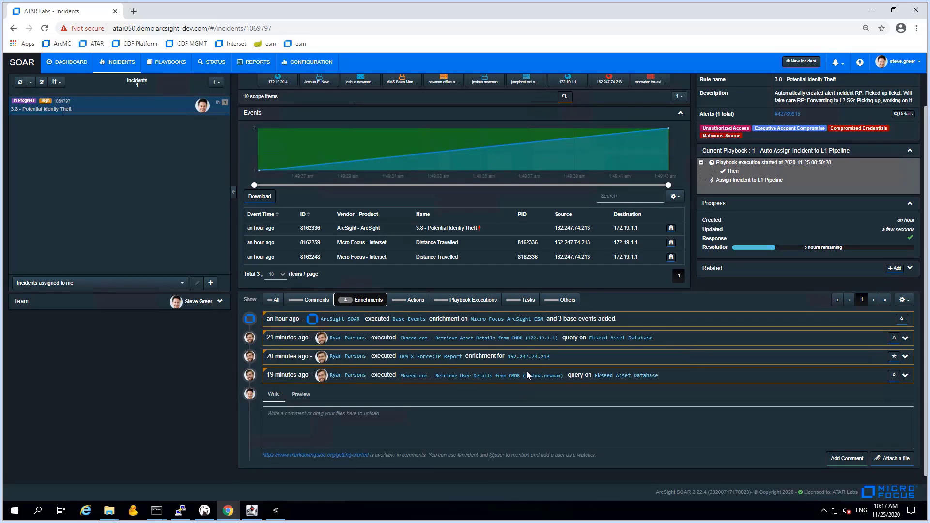
Expand the asset lookup and X-Force IP report, reviewing its Timeline, DNS Records and Malware tabs
{"action": "left_click", "coordinate": [906, 340]}
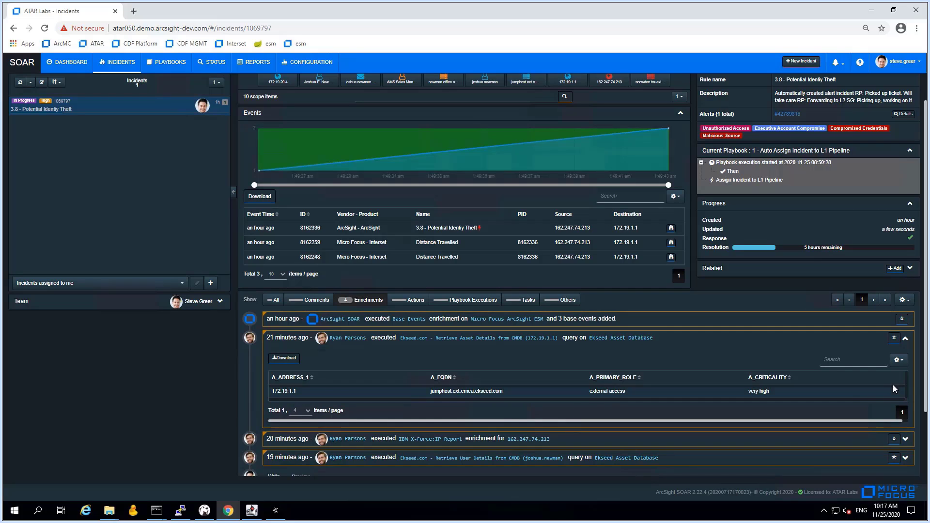
{"action": "left_click", "coordinate": [906, 439]}
{"action": "scroll", "coordinate": [496, 448], "scroll_direction": "down", "scroll_amount": 3}
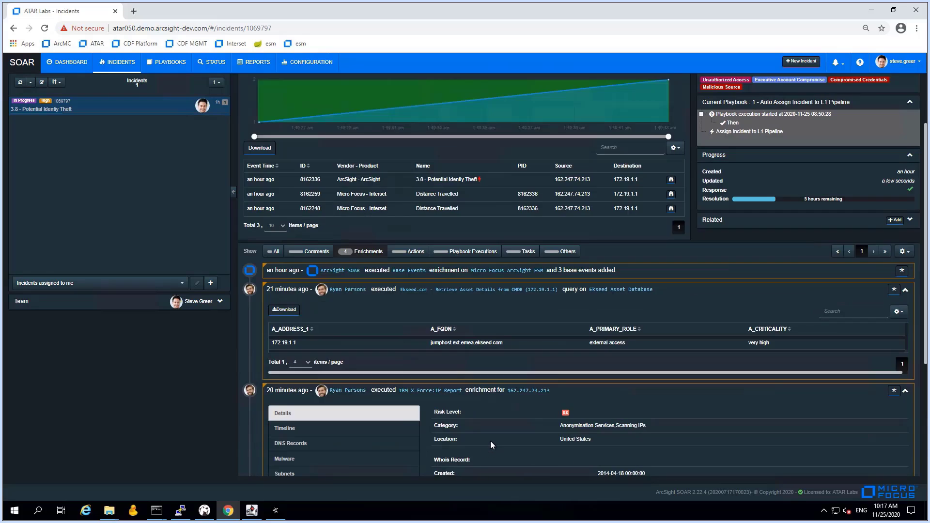
{"action": "scroll", "coordinate": [502, 437], "scroll_direction": "down", "scroll_amount": 1}
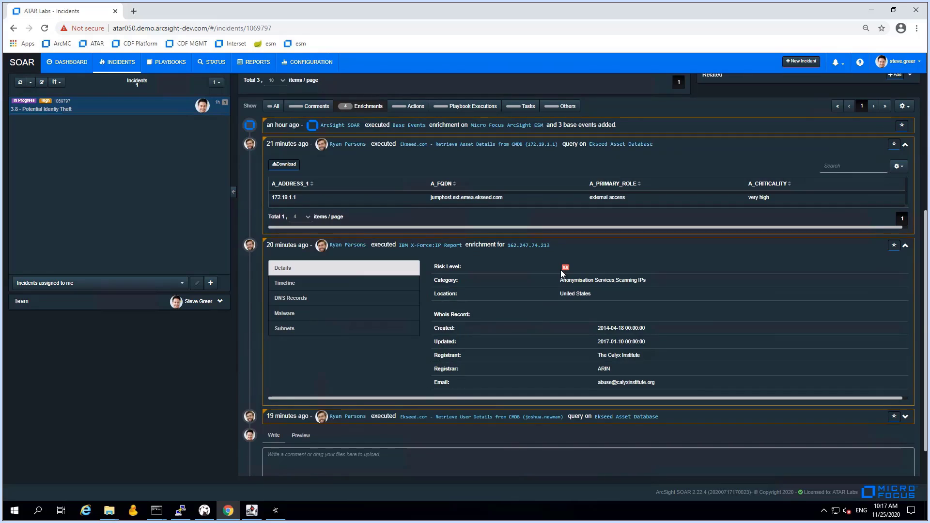
{"action": "left_click", "coordinate": [285, 284]}
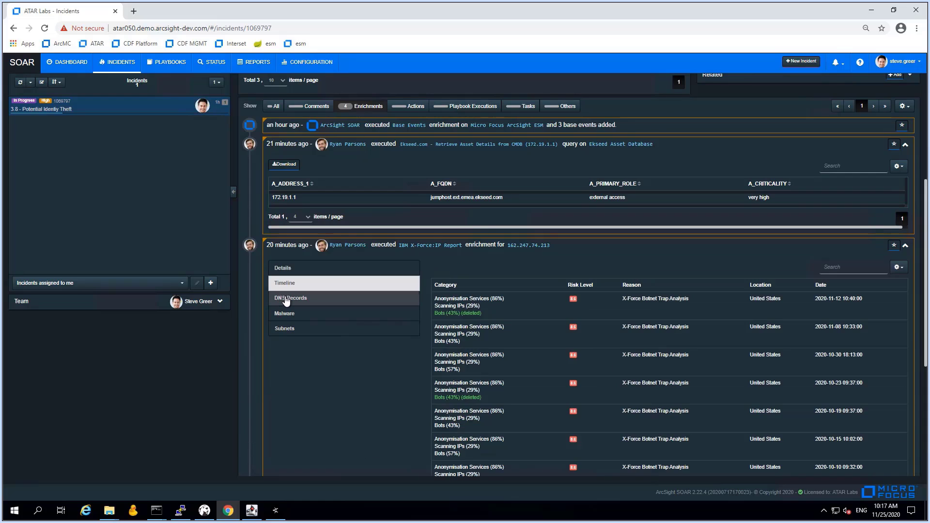
{"action": "left_click", "coordinate": [287, 301]}
{"action": "left_click", "coordinate": [285, 329]}
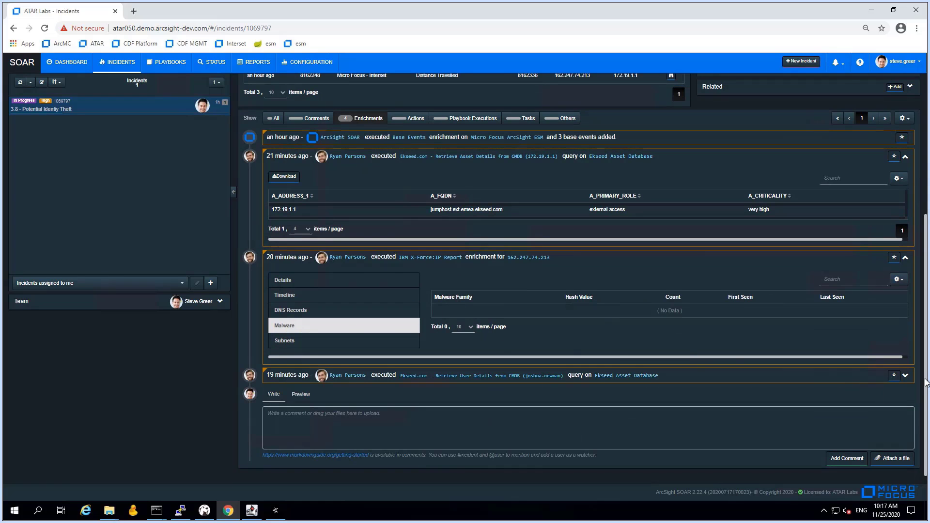
Expand the user details lookup result and scroll through it
{"action": "left_click", "coordinate": [906, 377]}
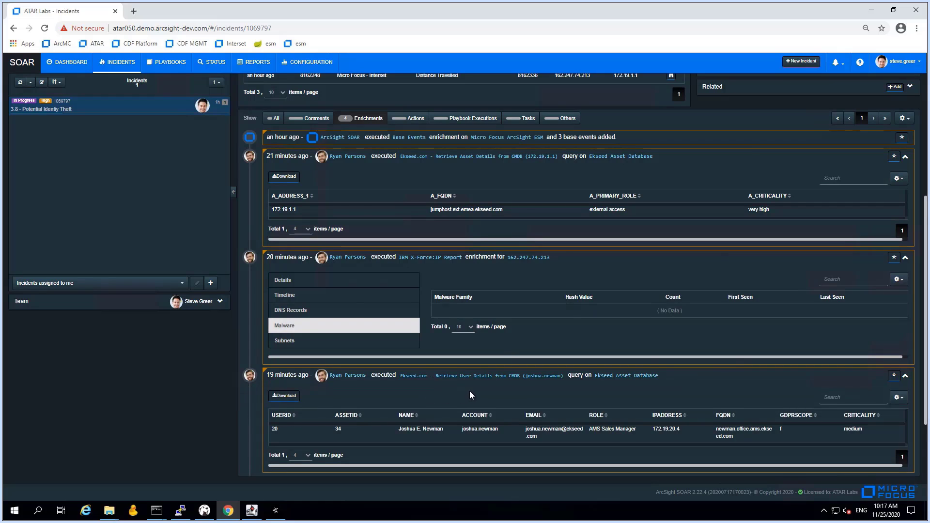
{"action": "scroll", "coordinate": [470, 395], "scroll_direction": "down", "scroll_amount": 2}
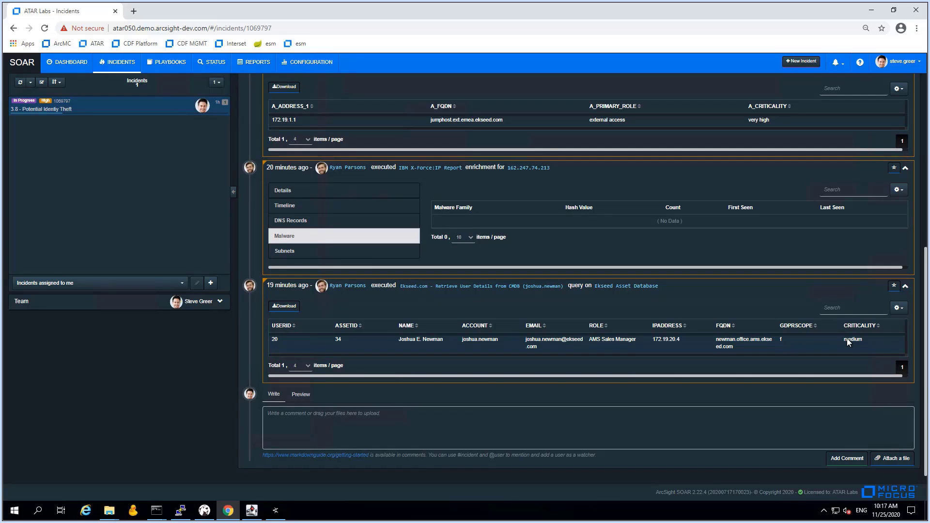
{"action": "scroll", "coordinate": [795, 346], "scroll_direction": "up", "scroll_amount": 6}
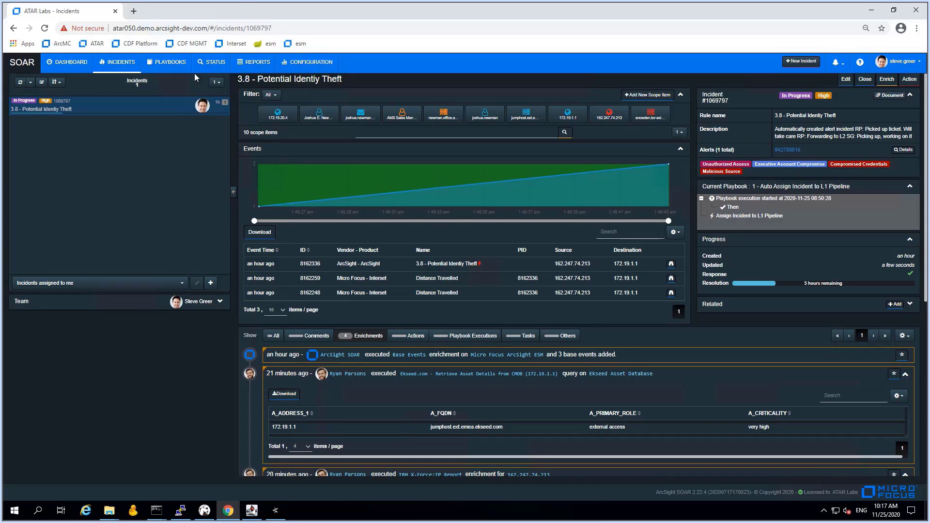
Log into Security, Risk & Governance via the CDF Platform bookmark and open the Reducing Exposure Time dashboard
{"action": "left_click", "coordinate": [134, 14]}
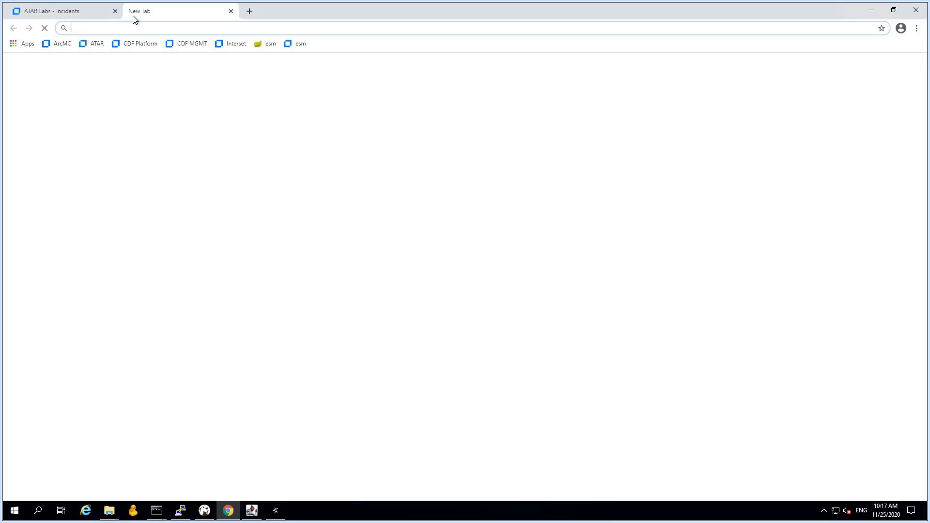
{"action": "left_click", "coordinate": [137, 44]}
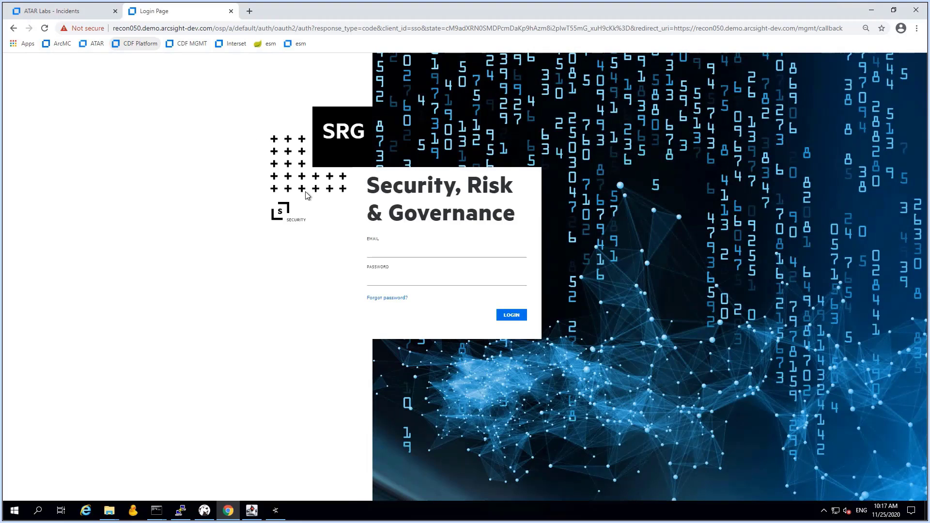
{"action": "left_click", "coordinate": [379, 252]}
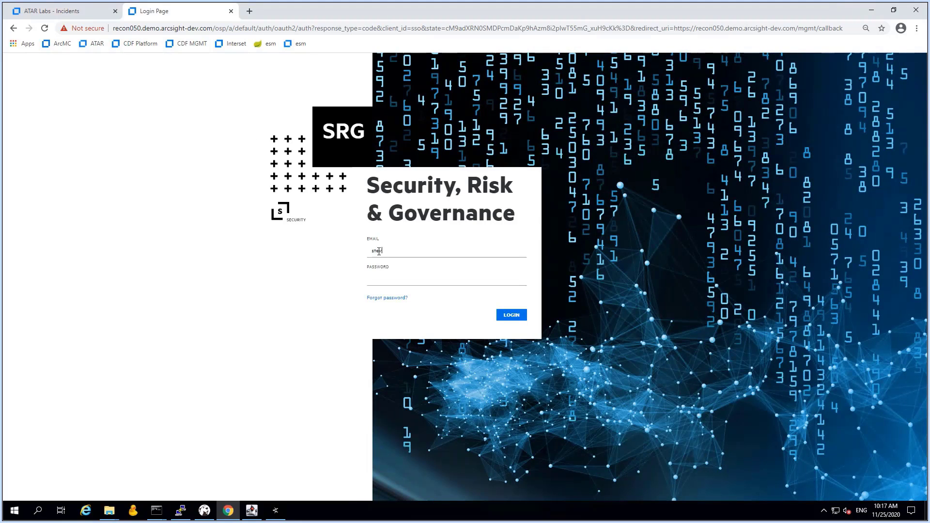
{"action": "key", "text": "Tab"}
{"action": "type", "text": "•••"}
{"action": "type", "text": "•••"}
{"action": "key", "text": "Return"}
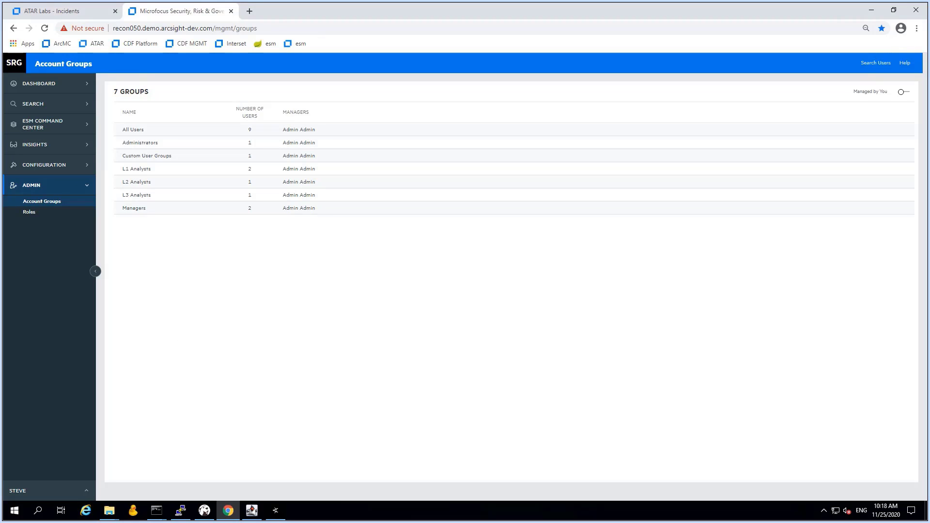
{"action": "left_click", "coordinate": [46, 87]}
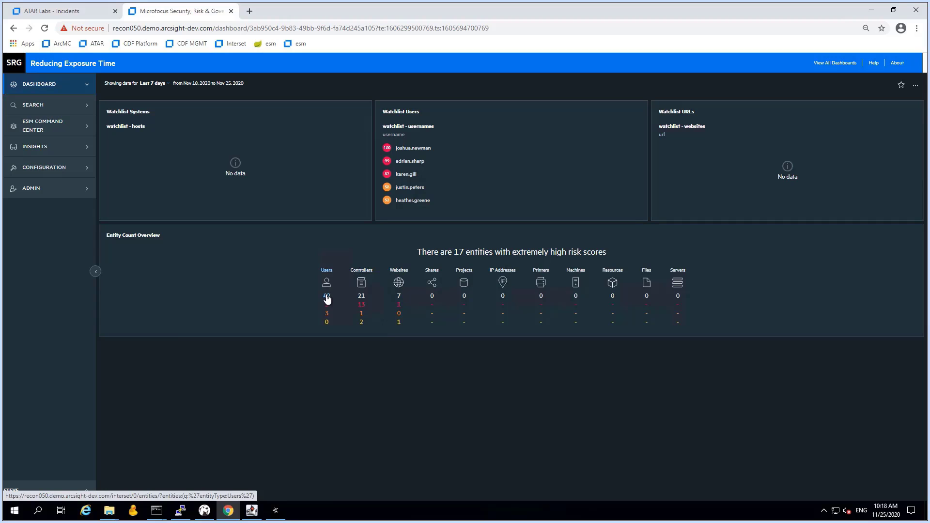
List Interset's risky users by overall risk and explore the top user's 14 extreme, 20 high anomalies
{"action": "left_click", "coordinate": [327, 297]}
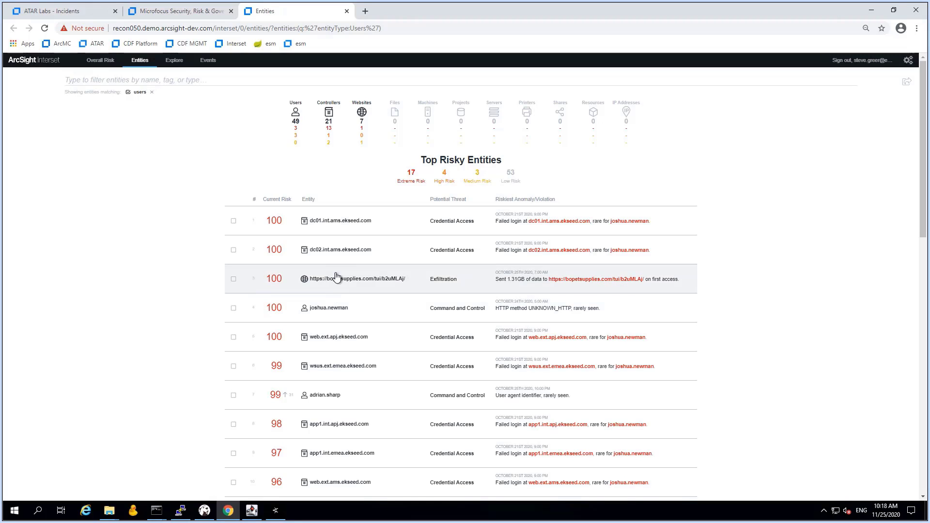
{"action": "left_click", "coordinate": [297, 127]}
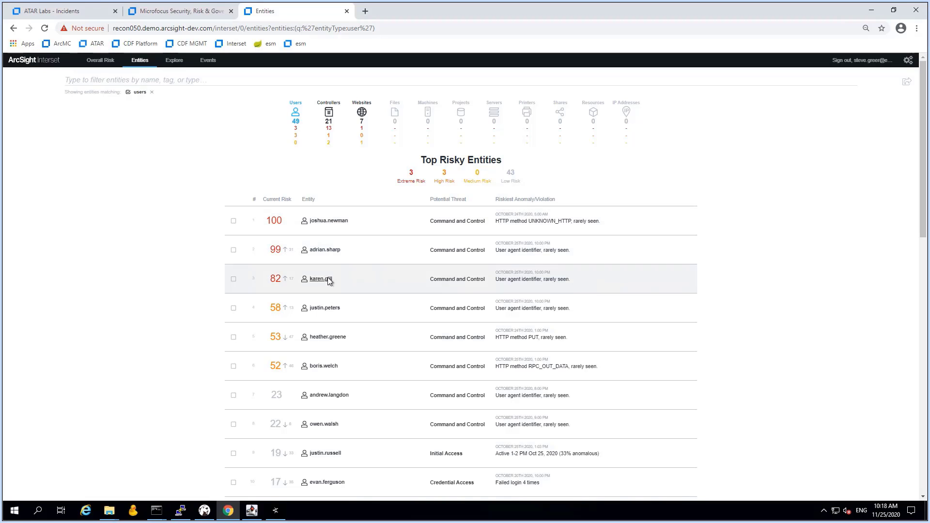
{"action": "left_click", "coordinate": [101, 61]}
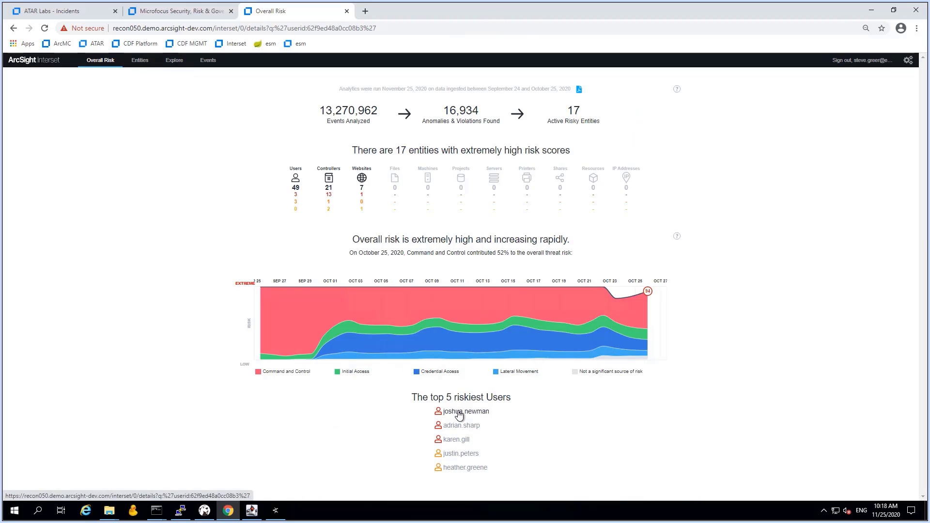
{"action": "left_click", "coordinate": [459, 412]}
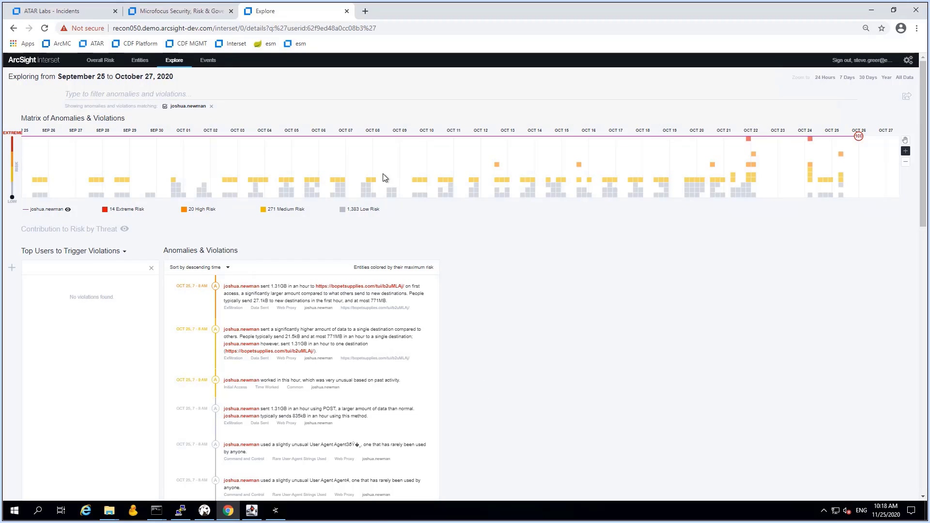
Filter the anomalies to Improbable Travel and open the Oct 22 anomaly (10400 km in 6 minutes)
{"action": "left_click", "coordinate": [231, 96]}
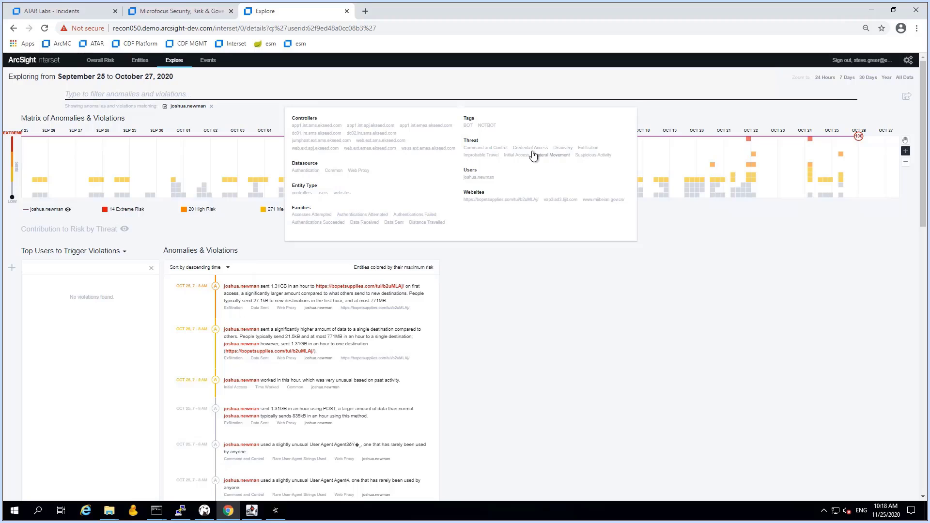
{"action": "left_click", "coordinate": [493, 155]}
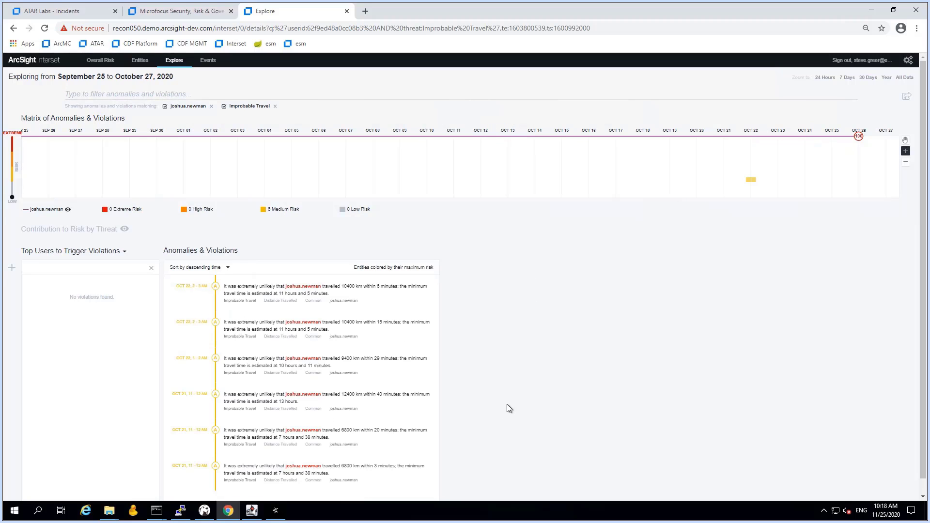
{"action": "left_click", "coordinate": [277, 291]}
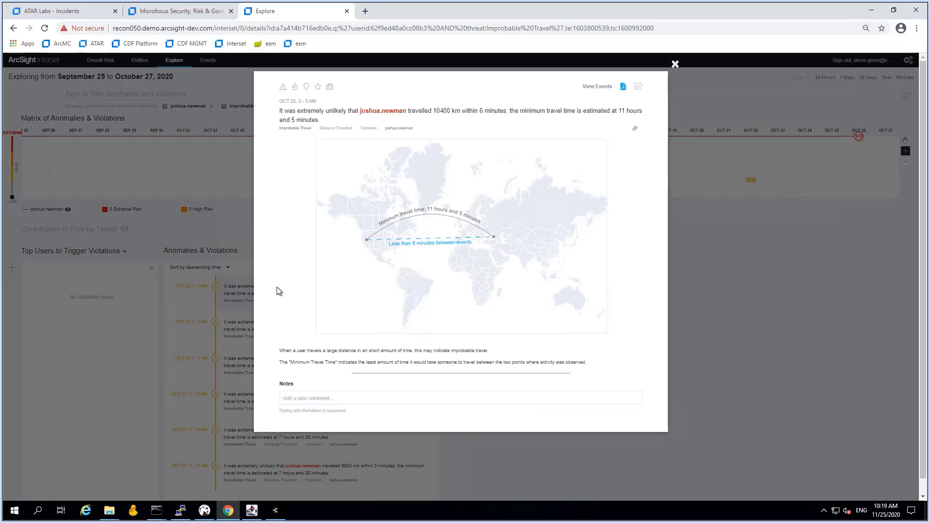
Show the anomaly's events without the BYTES OUT and BYTES IN columns, then open raw events in a new tab
{"action": "mouse_move", "coordinate": [297, 142]}
{"action": "left_mouse_down"}
{"action": "mouse_move", "coordinate": [310, 142]}
{"action": "mouse_move", "coordinate": [285, 141]}
{"action": "mouse_move", "coordinate": [308, 139]}
{"action": "left_mouse_up"}
{"action": "left_click", "coordinate": [301, 159]}
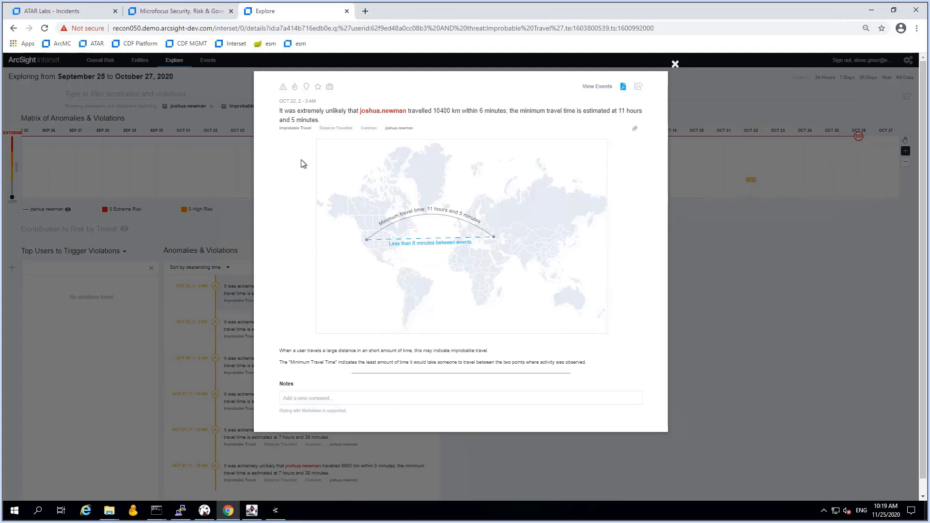
{"action": "left_click", "coordinate": [607, 88]}
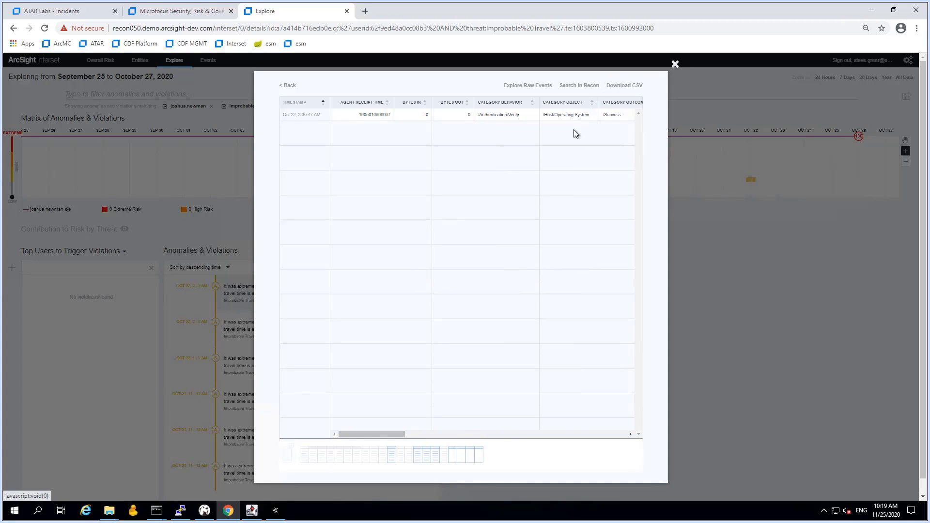
{"action": "left_click", "coordinate": [335, 446]}
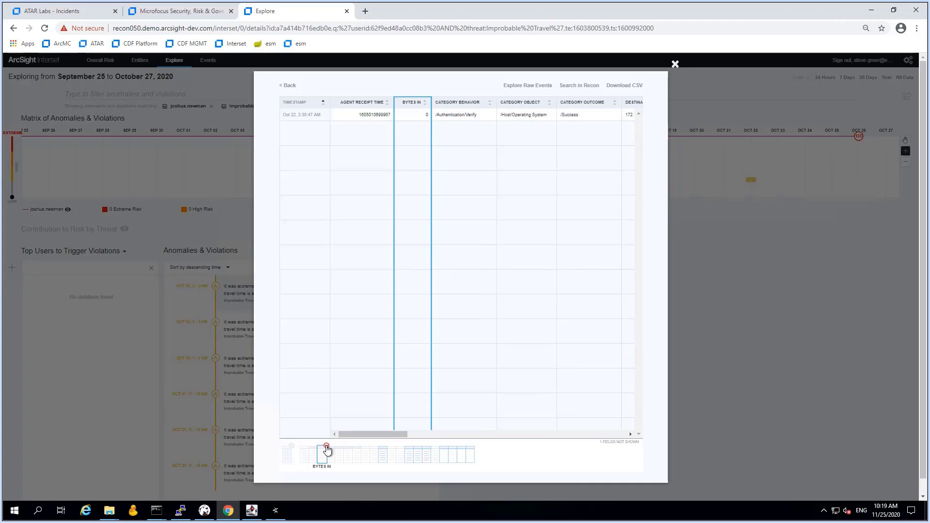
{"action": "left_click", "coordinate": [326, 447]}
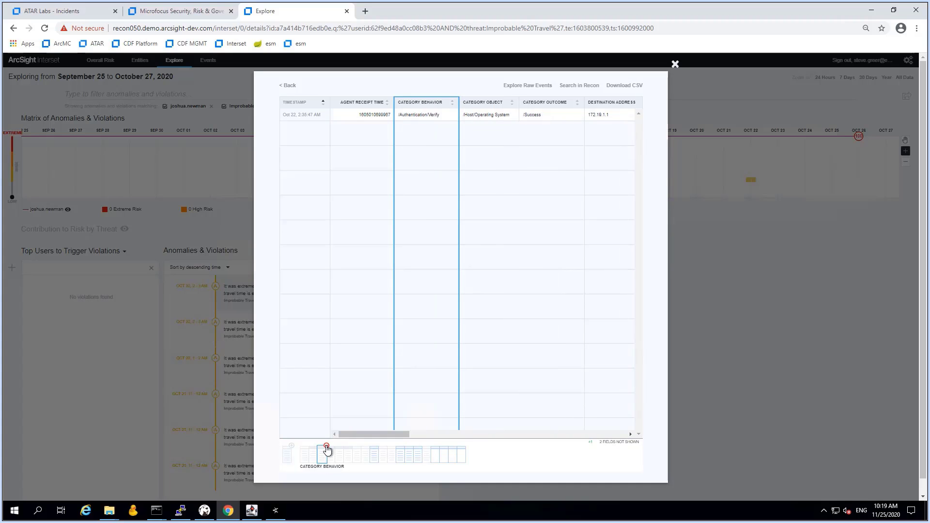
{"action": "left_click_drag", "start_coordinate": [360, 435], "coordinate": [334, 442]}
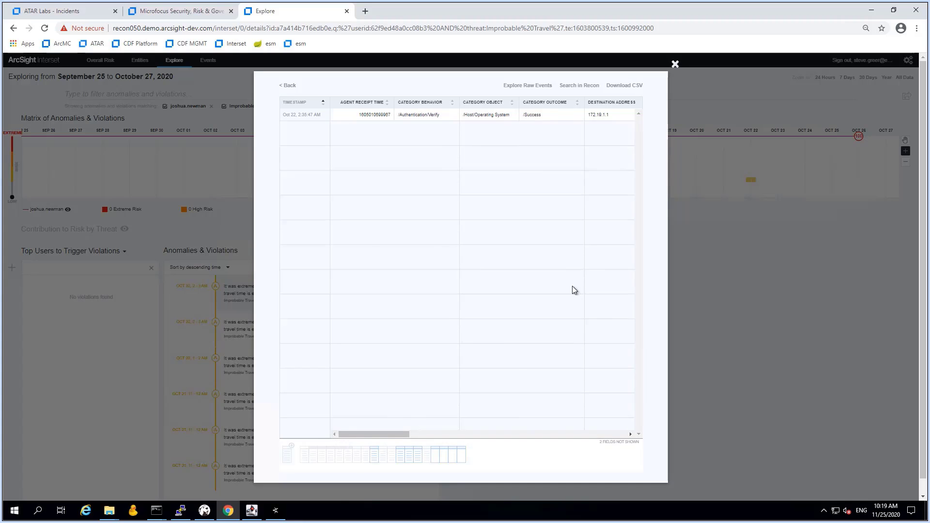
{"action": "left_click", "coordinate": [529, 86]}
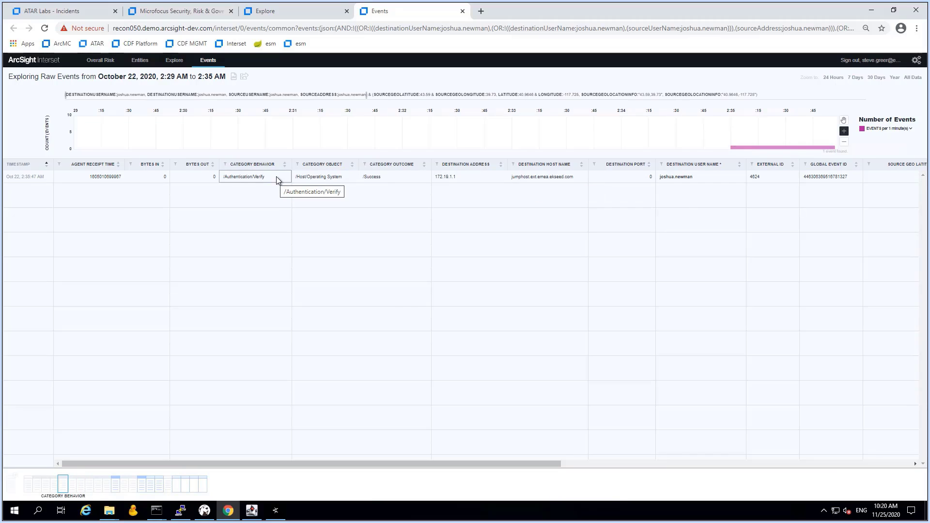
Export the raw events as associatedEvents.csv and reveal the file in the Downloads folder
{"action": "left_click", "coordinate": [233, 78]}
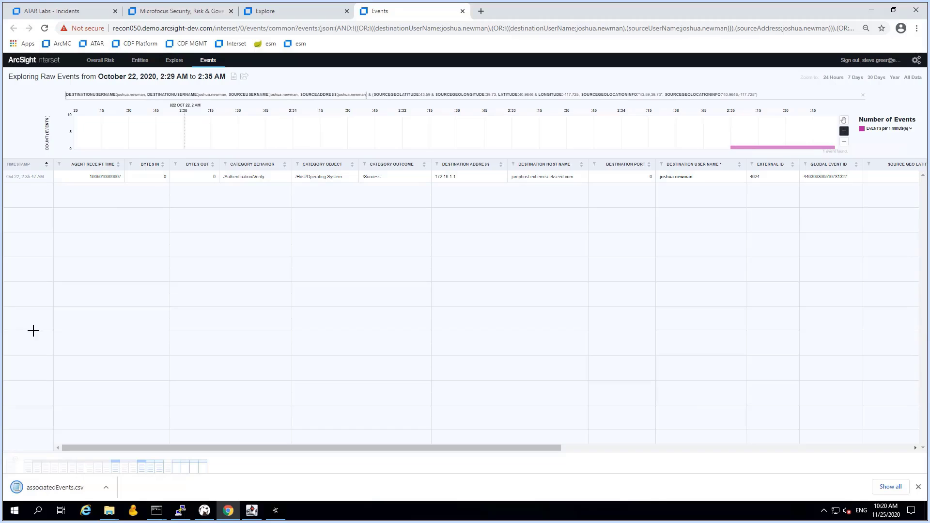
{"action": "left_click", "coordinate": [106, 488]}
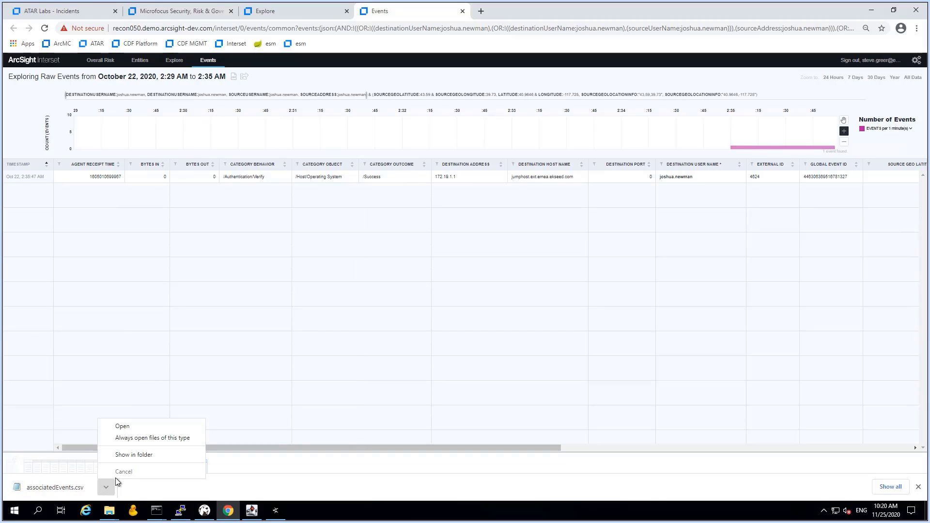
{"action": "left_click", "coordinate": [128, 456]}
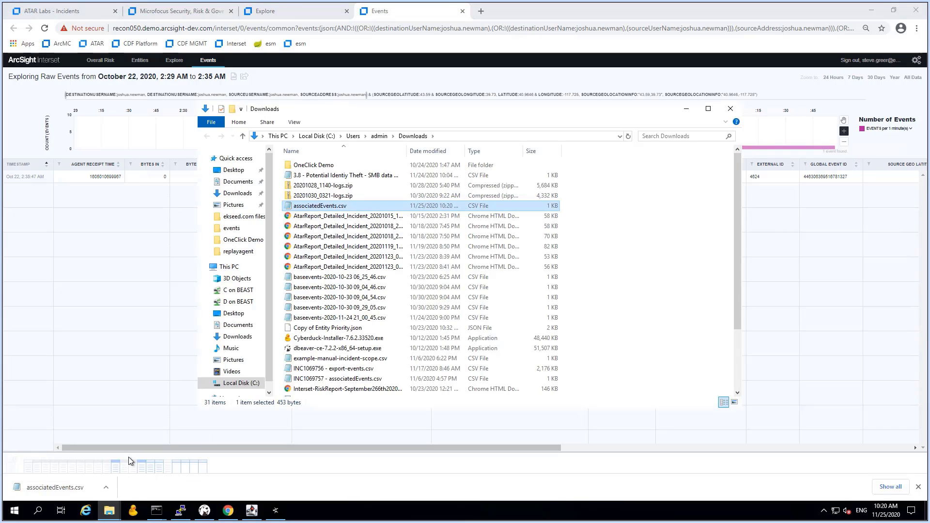
{"action": "left_click", "coordinate": [228, 512]}
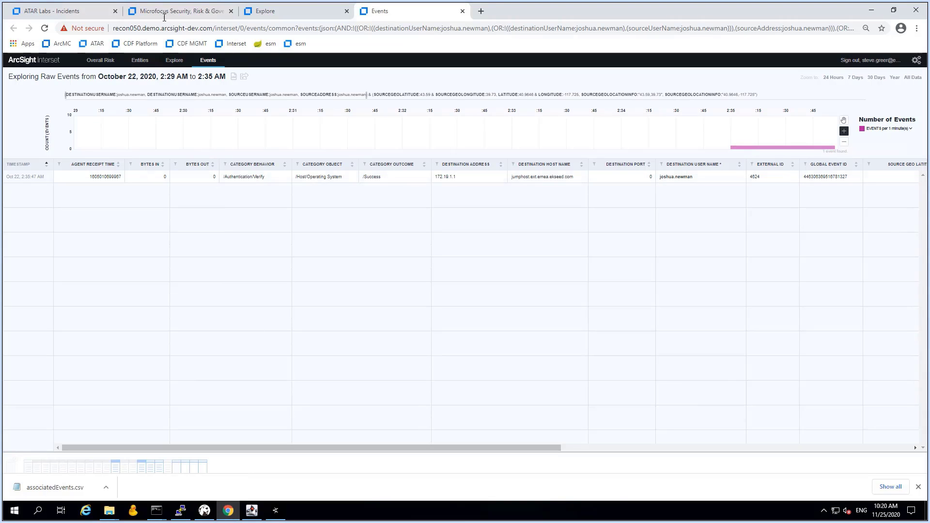
Check the incident number on the SOAR incident page and bring forward the Downloads Explorer window
{"action": "left_click", "coordinate": [193, 11]}
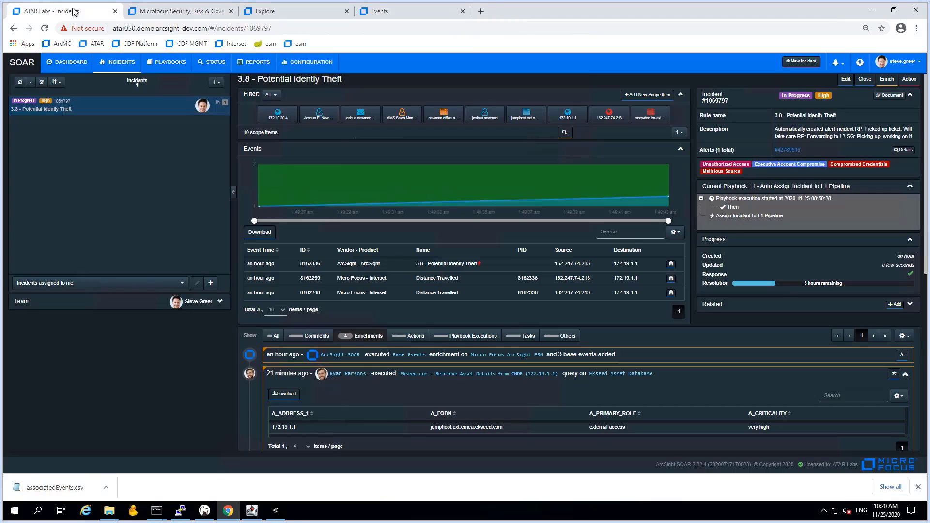
{"action": "left_click", "coordinate": [76, 12]}
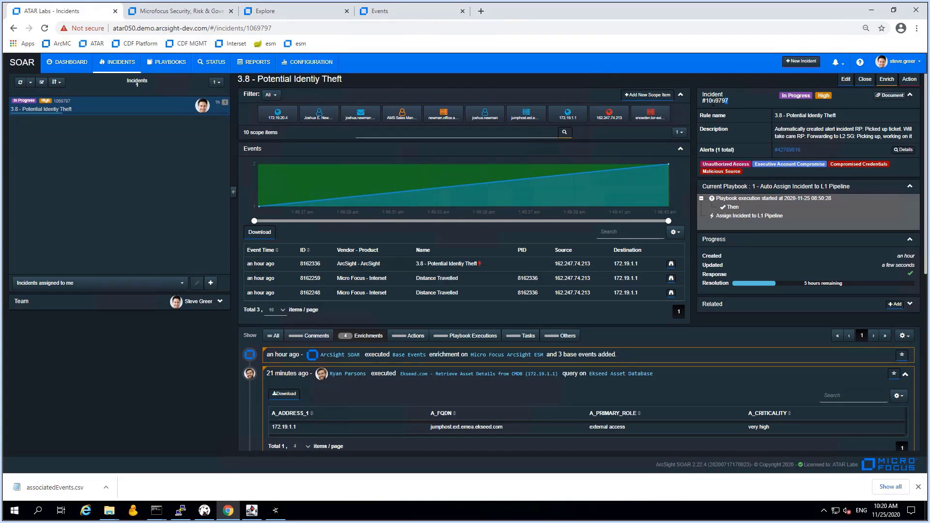
{"action": "left_click_drag", "start_coordinate": [729, 101], "coordinate": [706, 101]}
{"action": "left_click", "coordinate": [109, 510]}
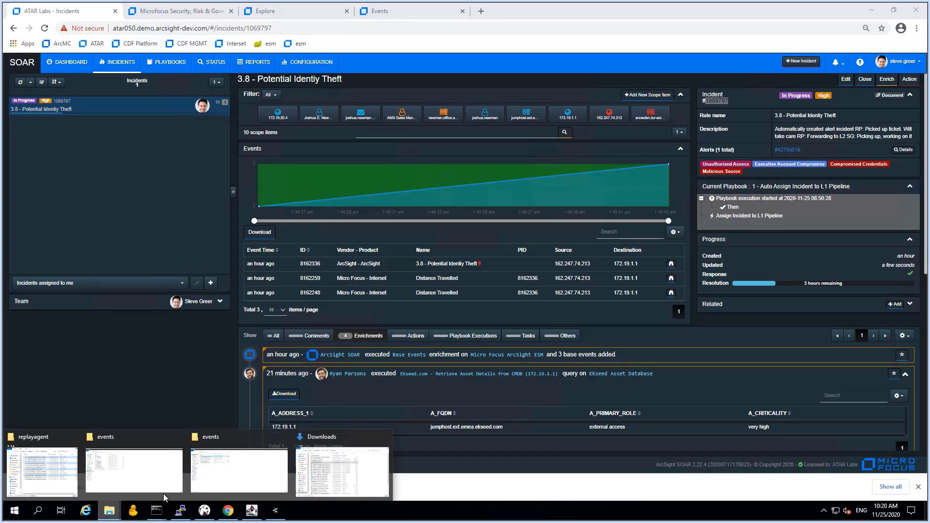
{"action": "left_click", "coordinate": [342, 433]}
Rename associatedEvents.csv to evidence_inc1069797.csv
{"action": "left_click", "coordinate": [337, 205]}
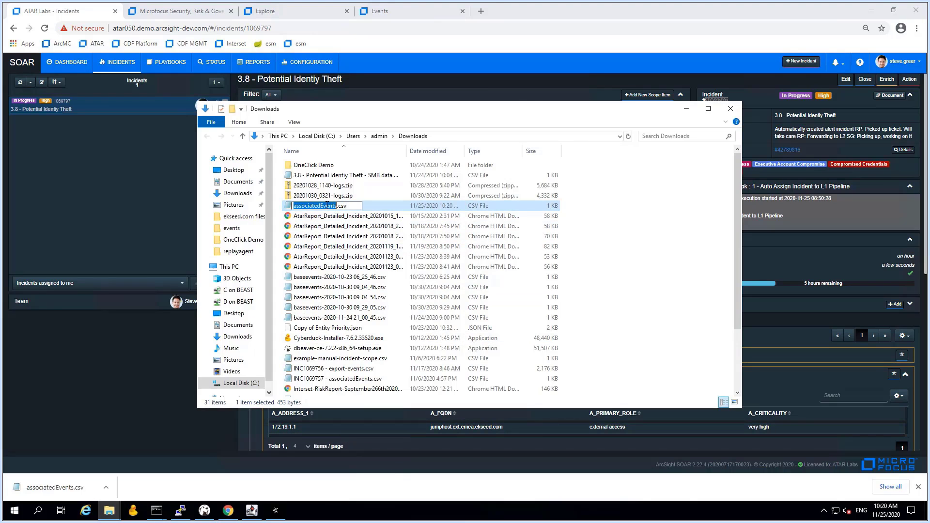
{"action": "key", "text": "Home"}
{"action": "type", "text": "evic"}
{"action": "key", "text": "BackSpace"}
{"action": "type", "text": "dence"}
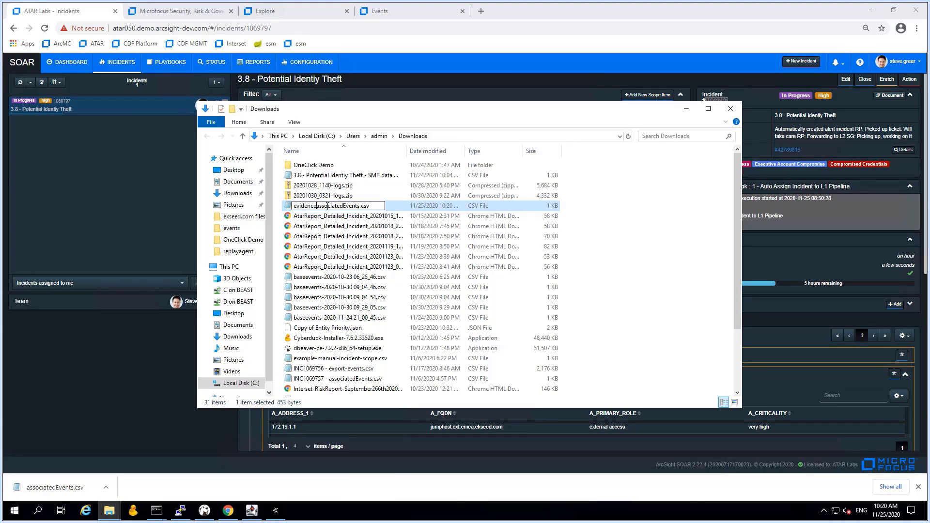
{"action": "type", "text": "+"}
{"action": "key", "text": "BackSpace"}
{"action": "type", "text": "_inc1069797"}
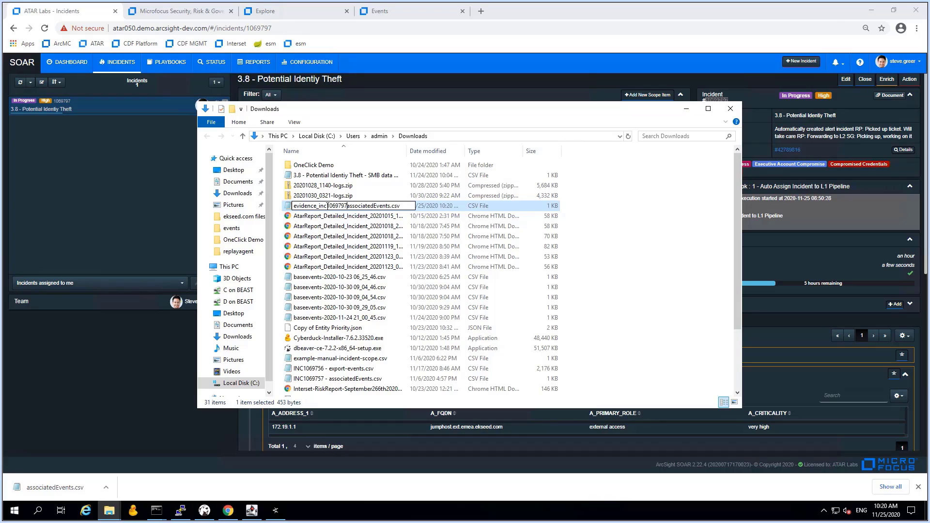
{"action": "type", "text": "_"}
{"action": "key", "text": "BackSpace"}
{"action": "key", "text": "Delete"}
{"action": "key", "text": "Delete"}
{"action": "key", "text": "Delete"}
{"action": "key", "text": "Delete"}
{"action": "key", "text": "Delete"}
{"action": "key", "text": "Delete"}
{"action": "key", "text": "Delete"}
{"action": "key", "text": "Delete"}
{"action": "key", "text": "Delete"}
{"action": "key", "text": "Delete"}
{"action": "key", "text": "Delete"}
{"action": "key", "text": "Delete"}
{"action": "key", "text": "Delete"}
{"action": "key", "text": "Delete"}
{"action": "key", "text": "Delete"}
{"action": "key", "text": "Delete"}
{"action": "key", "text": "Return"}
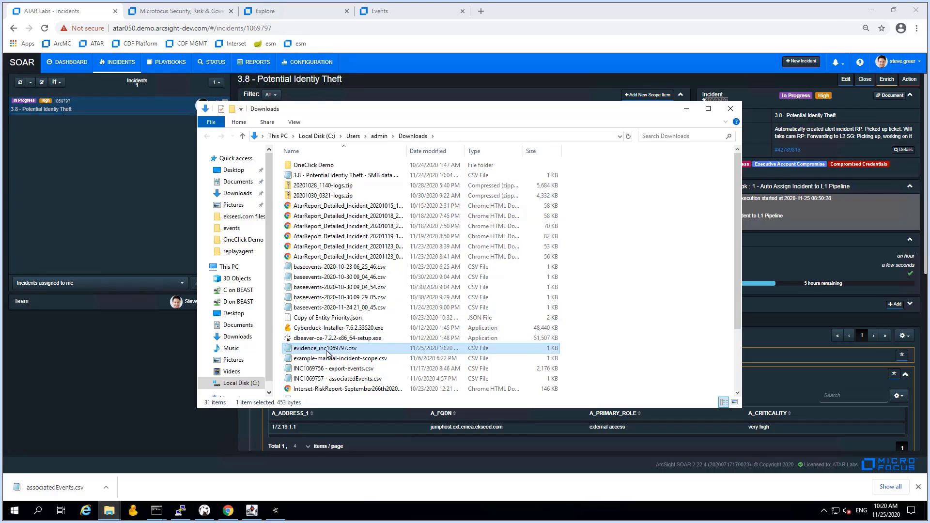
{"action": "left_click", "coordinate": [164, 420]}
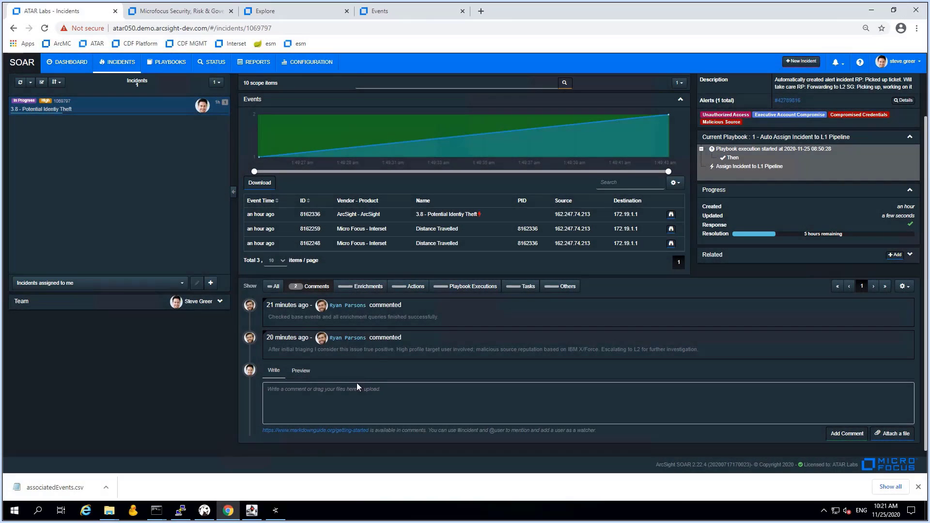
Draft a comment reporting RECON evidence that the user's account accessed an EMEA jumphost, indicating identity theft
{"action": "left_click", "coordinate": [340, 395]}
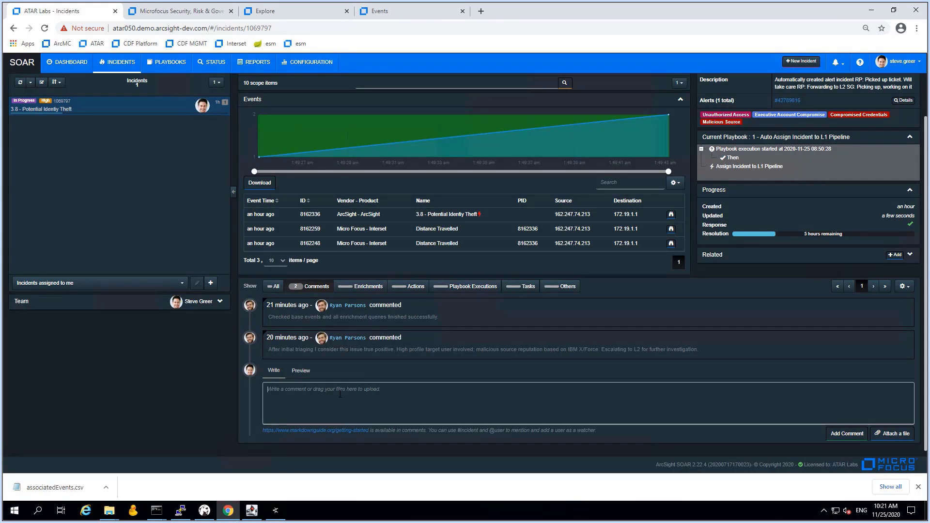
{"action": "type", "text": "Found evide"}
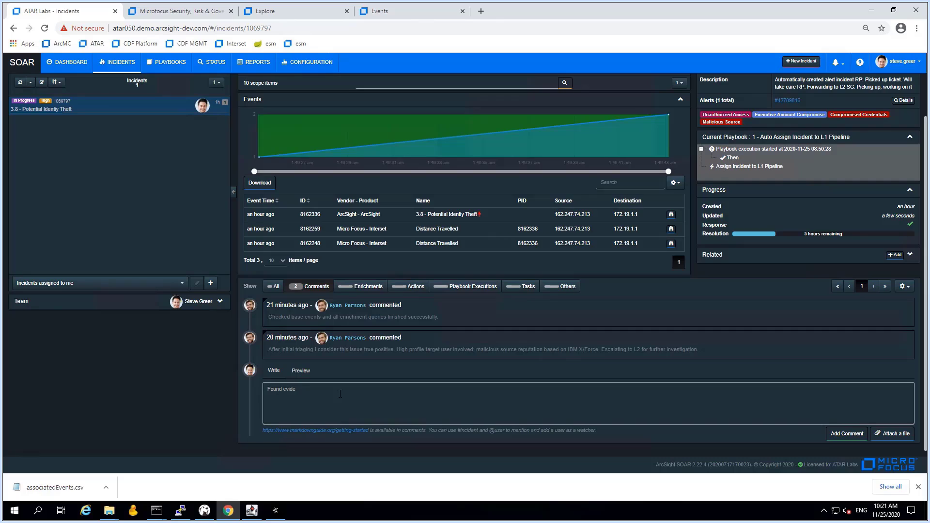
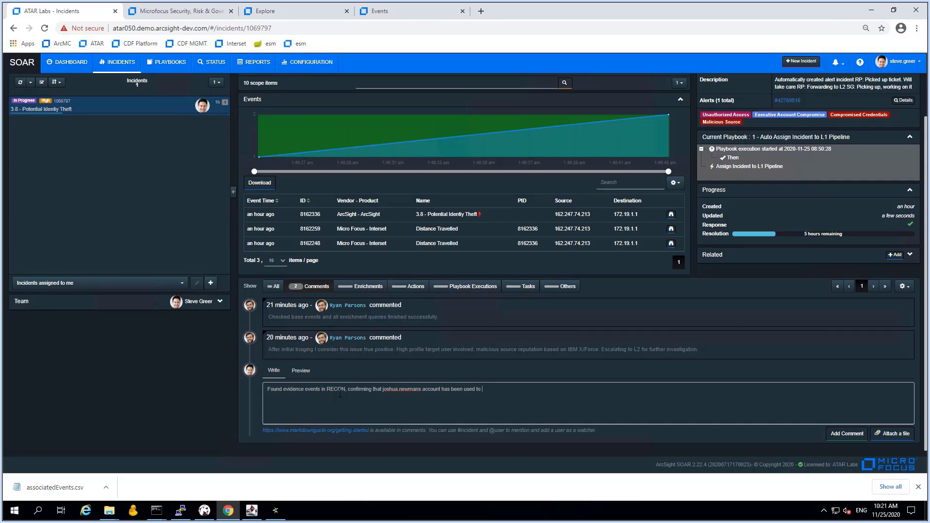
{"action": "type", "text": " access a"}
{"action": "type", "text": "jumphost system in EMEA which is indicative for an iden"}
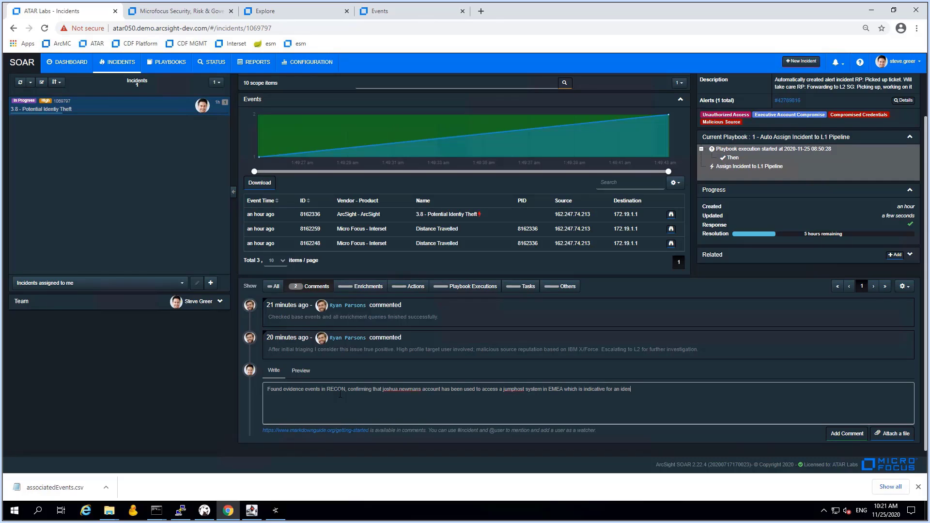
{"action": "type", "text": "tity theft. Attaching events."}
Attach evidence_inc1069797.csv from Downloads to the comment and post it
{"action": "left_click", "coordinate": [896, 435]}
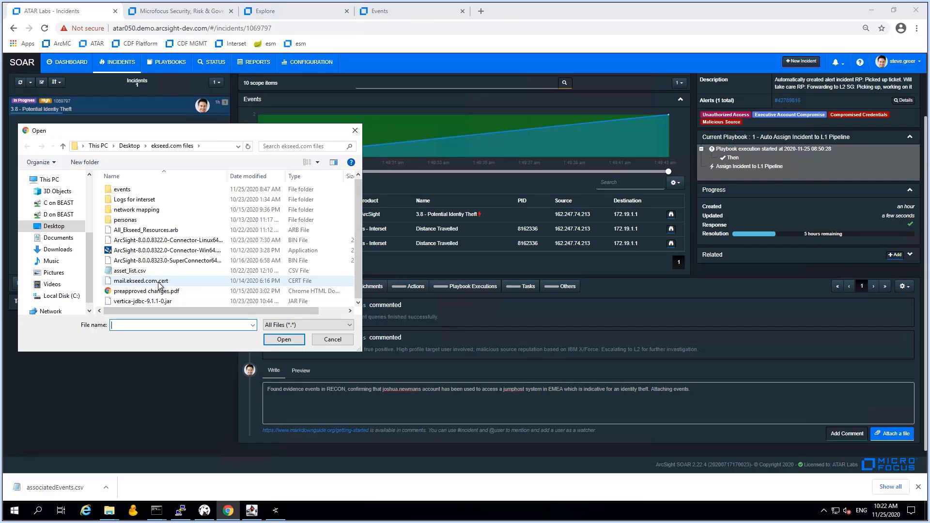
{"action": "left_click", "coordinate": [56, 251]}
{"action": "scroll", "coordinate": [167, 242], "scroll_direction": "down", "scroll_amount": 3}
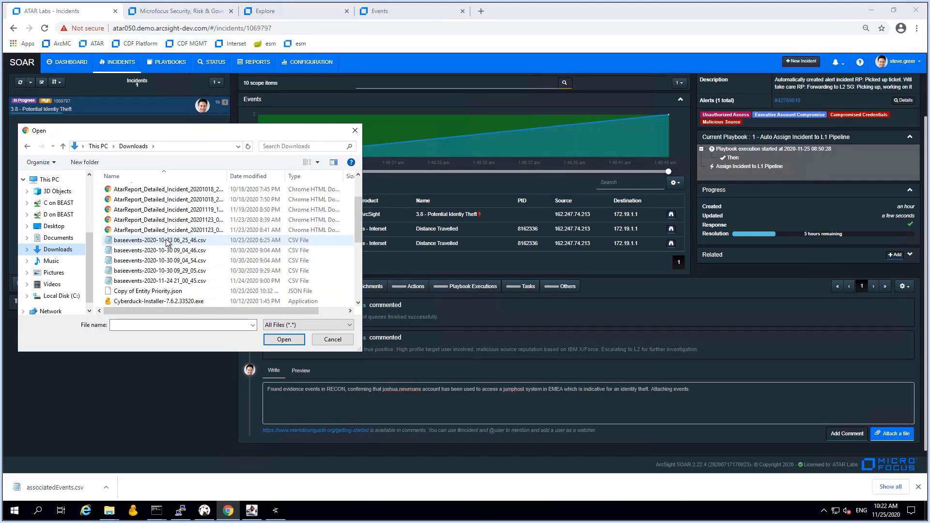
{"action": "scroll", "coordinate": [167, 242], "scroll_direction": "down", "scroll_amount": 1}
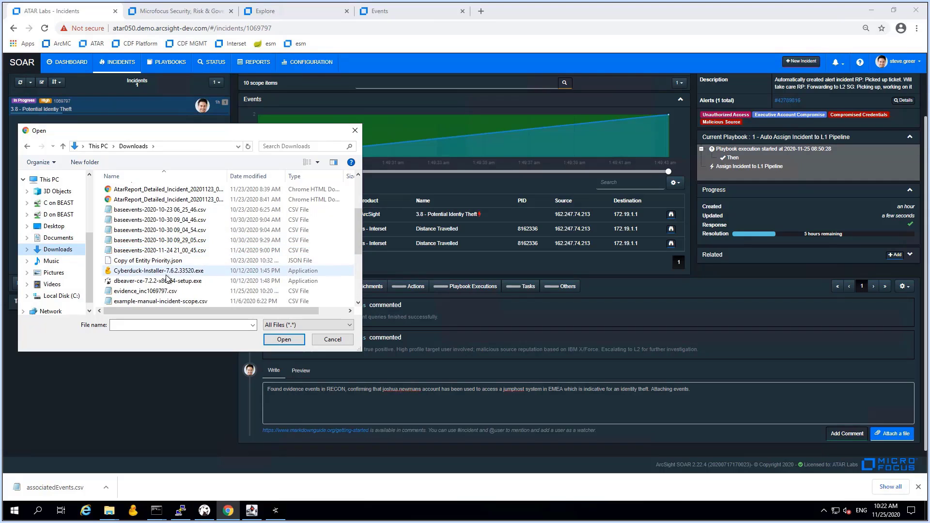
{"action": "scroll", "coordinate": [167, 278], "scroll_direction": "down", "scroll_amount": 2}
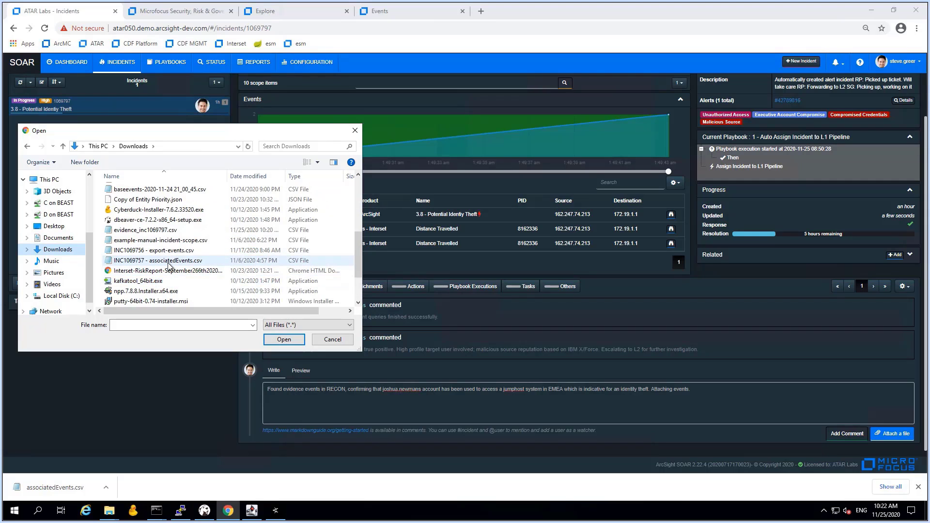
{"action": "left_click", "coordinate": [160, 229]}
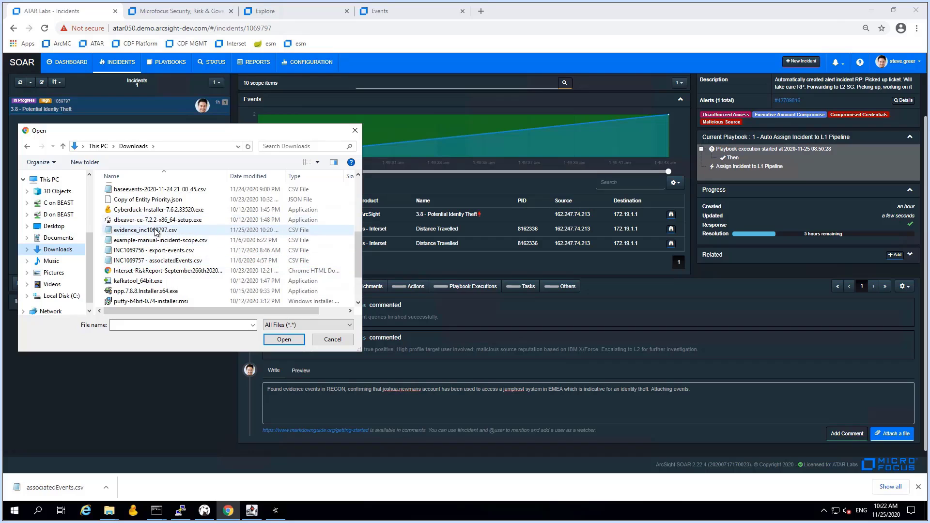
{"action": "left_click", "coordinate": [289, 340]}
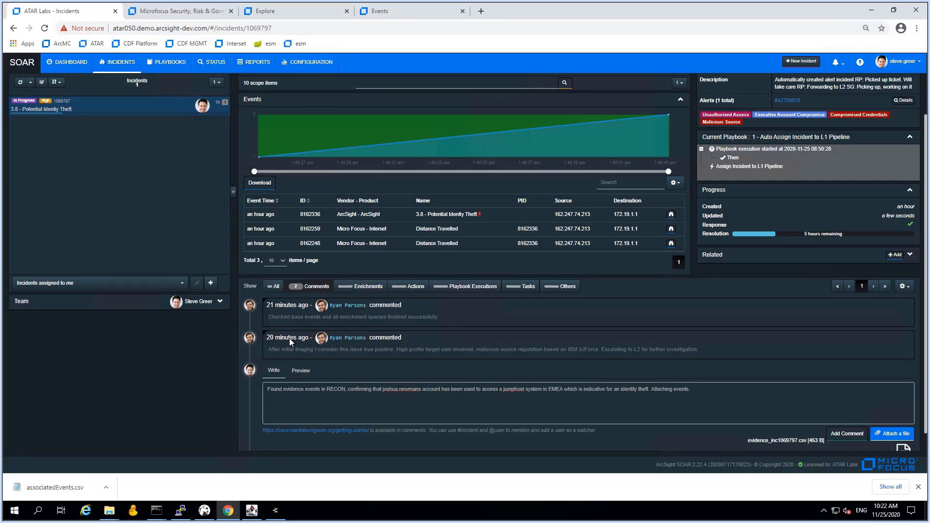
{"action": "left_click", "coordinate": [851, 438]}
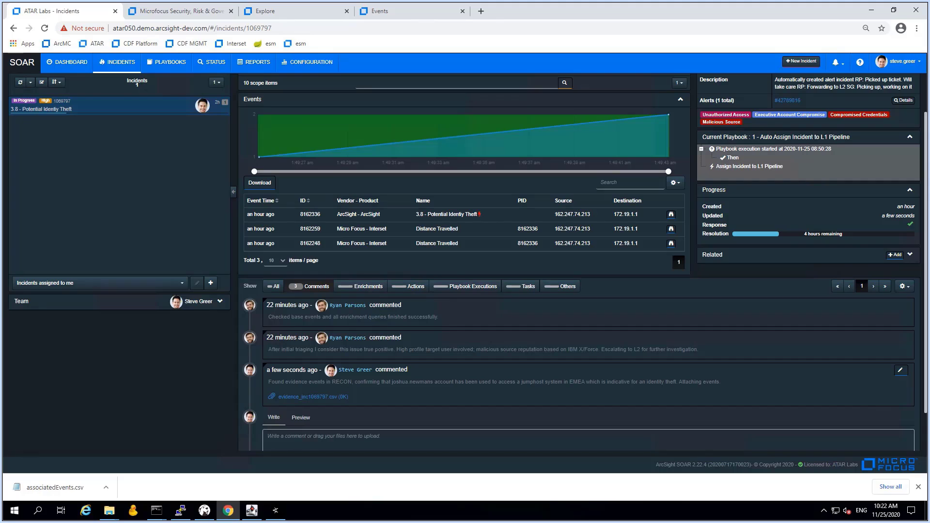
Collapse the Events section and filter the scope items by 'ev'
{"action": "scroll", "coordinate": [582, 384], "scroll_direction": "up", "scroll_amount": 1}
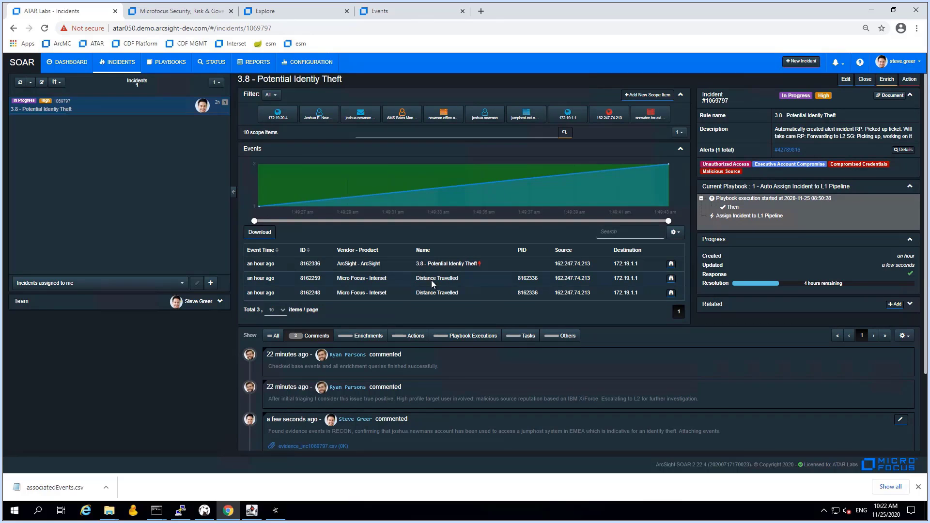
{"action": "left_click", "coordinate": [681, 150]}
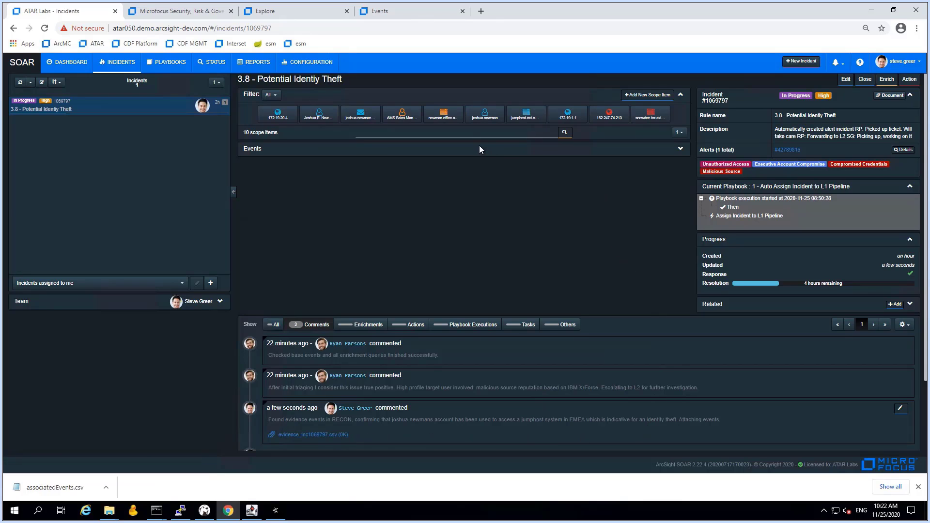
{"action": "left_click", "coordinate": [534, 133]}
{"action": "type", "text": "ev"}
{"action": "left_click", "coordinate": [565, 133]}
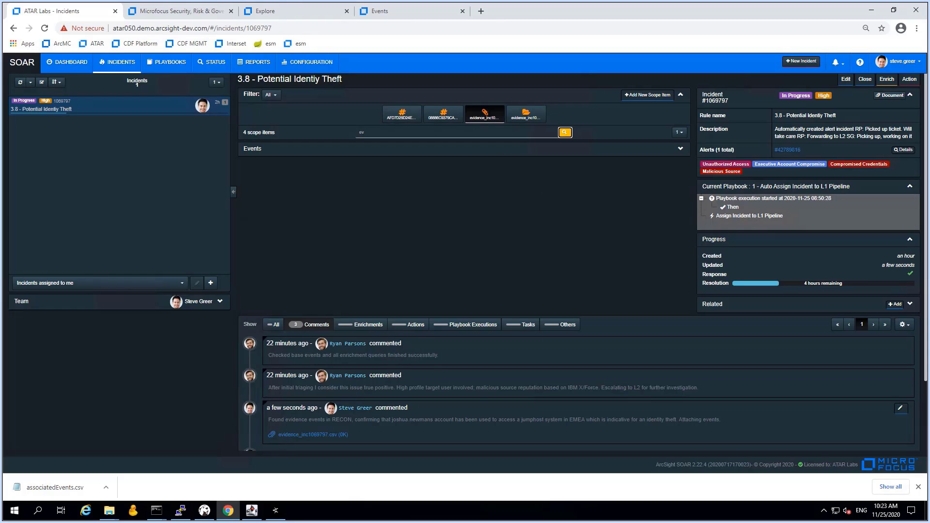
Review the details of the evidence file, its SHA1 hash and its MD5 hash
{"action": "left_click", "coordinate": [485, 115]}
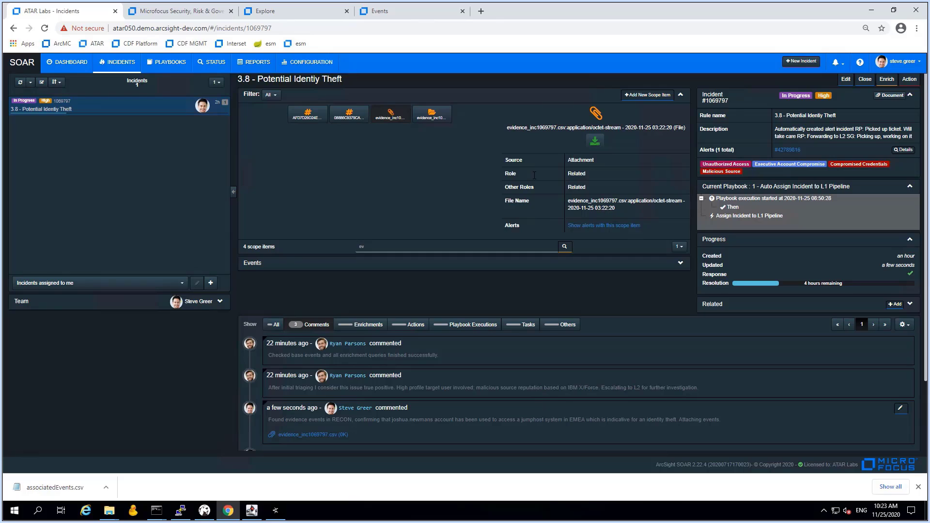
{"action": "left_click", "coordinate": [351, 121]}
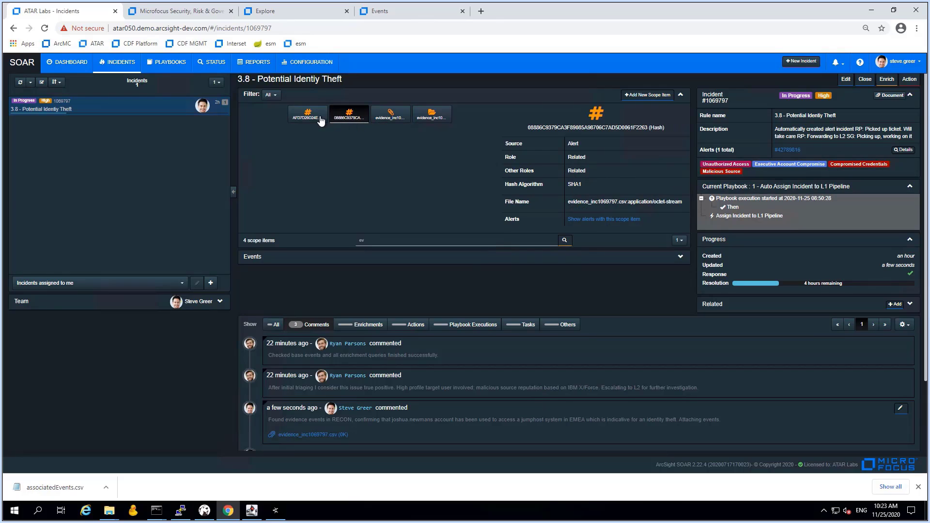
{"action": "left_click", "coordinate": [299, 120]}
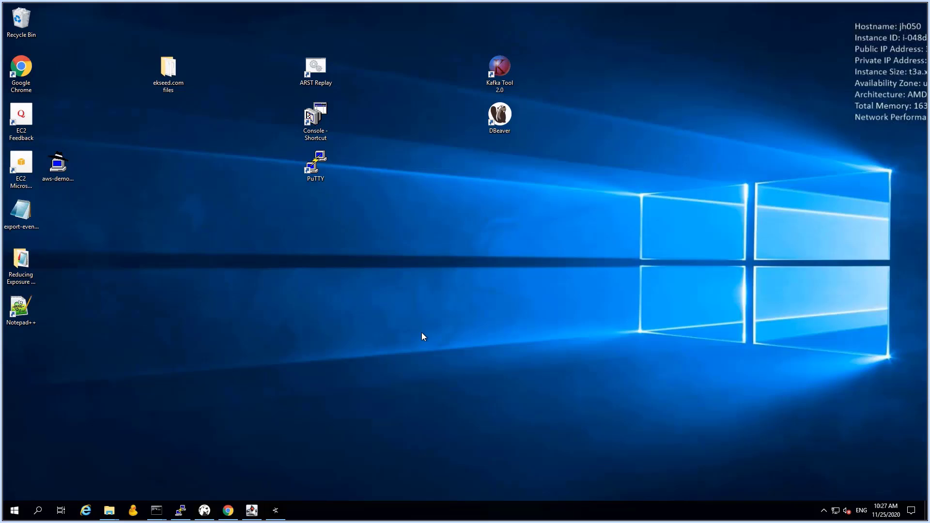
Restore the incident, clear the scope filter to list all 14 items, and view the JDBC-added office host
{"action": "left_click", "coordinate": [227, 511]}
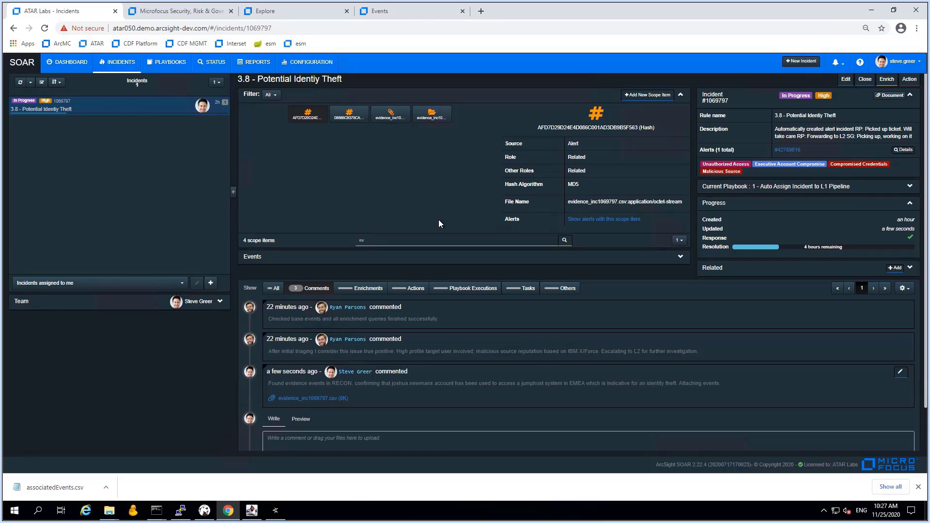
{"action": "left_click", "coordinate": [393, 243]}
{"action": "key", "text": "BackSpace"}
{"action": "key", "text": "BackSpace"}
{"action": "left_click", "coordinate": [565, 240]}
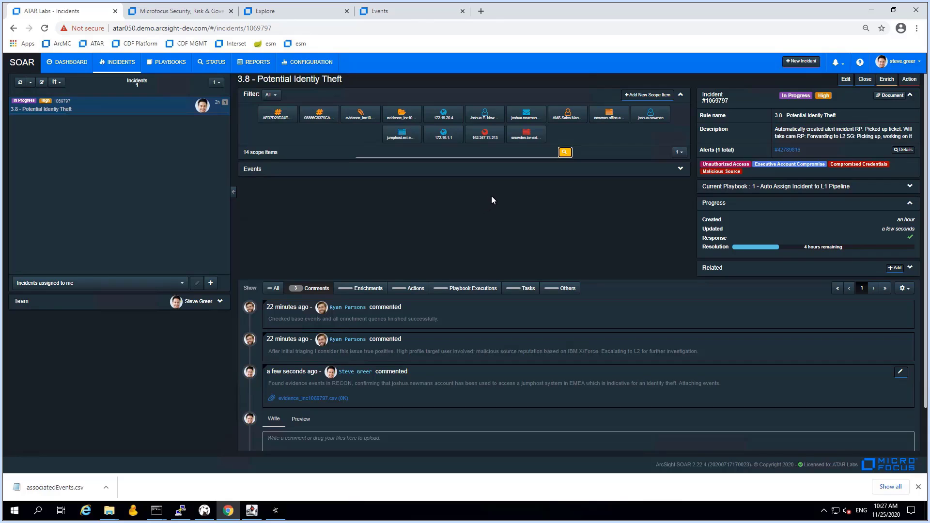
{"action": "left_click", "coordinate": [608, 118]}
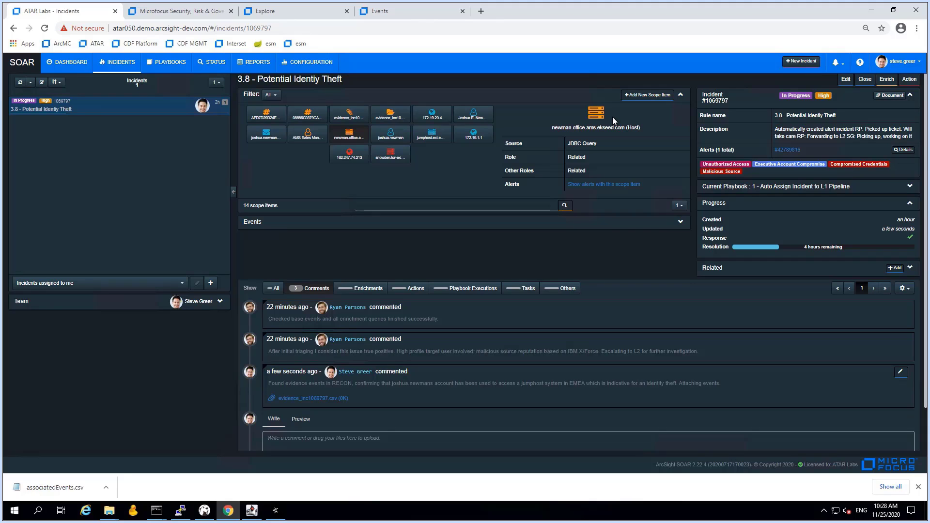
List the host's alerts, inspect the 1.7 alert's JSON, and open incident 1.7 - Potential Integrity Breach on Critical Asset
{"action": "left_click", "coordinate": [625, 184]}
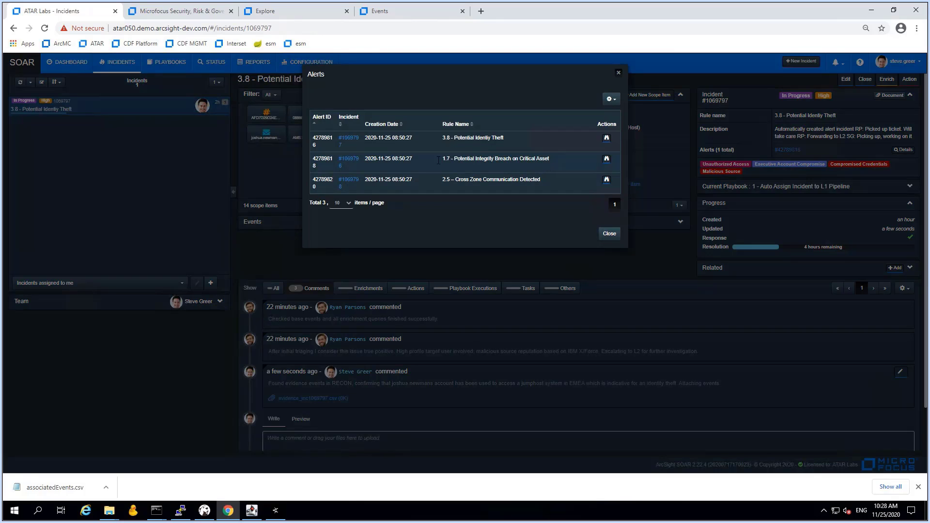
{"action": "left_click", "coordinate": [606, 159]}
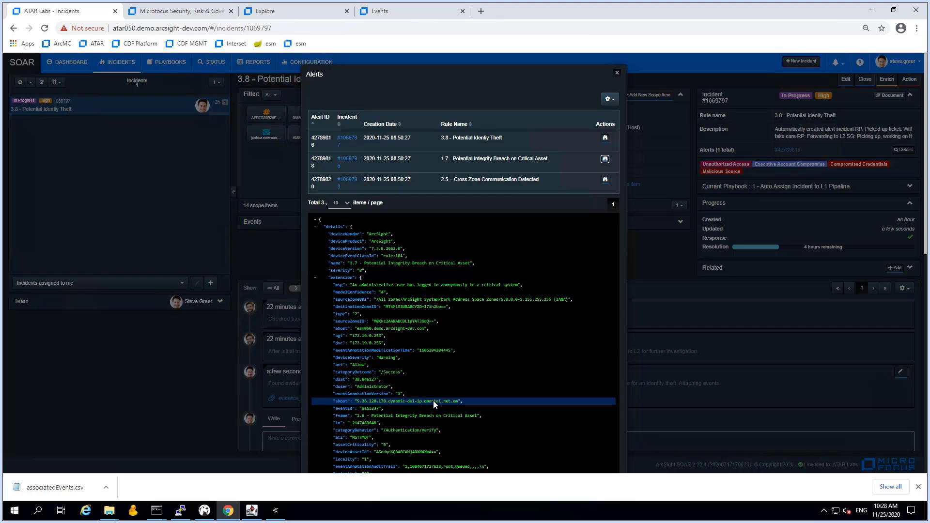
{"action": "scroll", "coordinate": [436, 401], "scroll_direction": "down", "scroll_amount": 4}
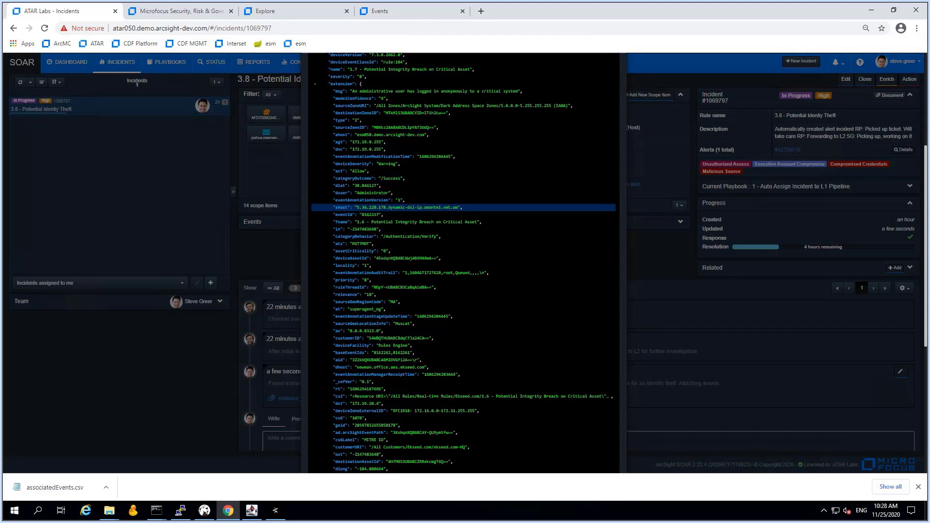
{"action": "scroll", "coordinate": [438, 400], "scroll_direction": "up", "scroll_amount": 4}
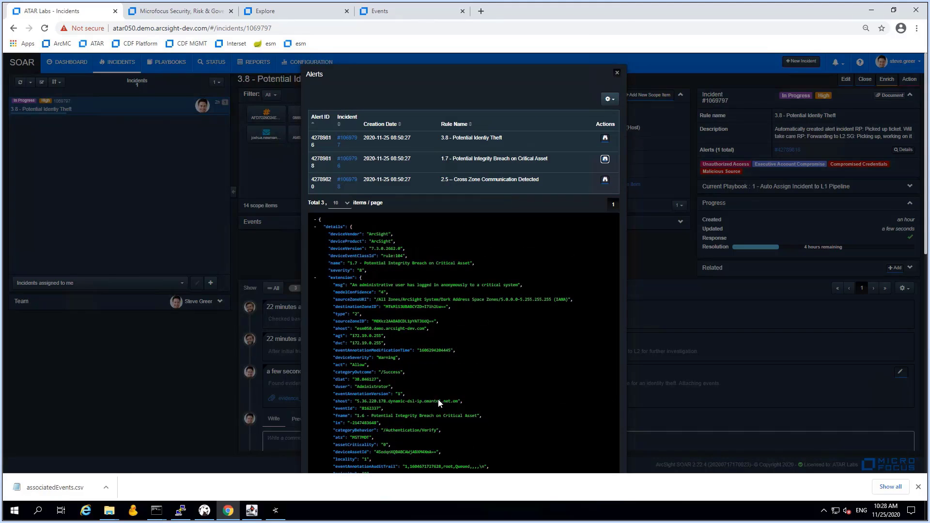
{"action": "left_click", "coordinate": [347, 159]}
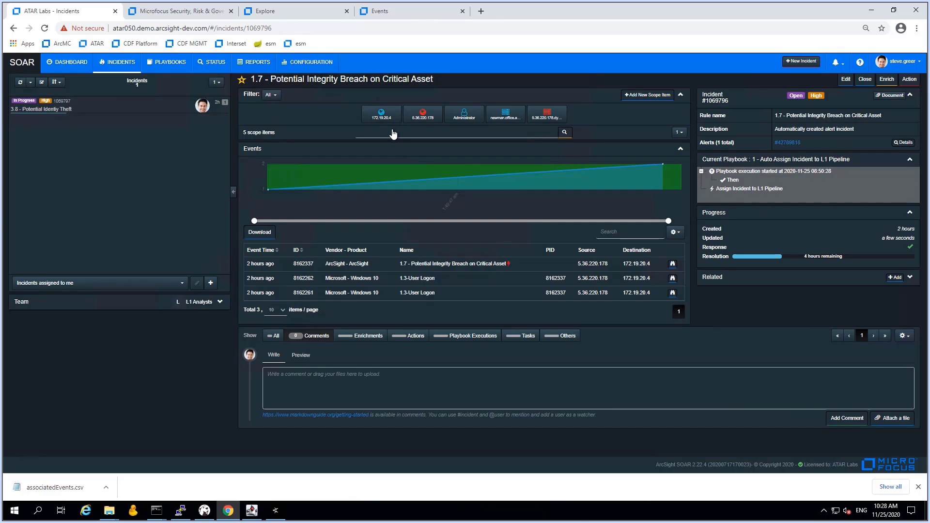
Open the details of offender scope item 5.36.220.178 in incident 1.7
{"action": "left_click", "coordinate": [425, 119]}
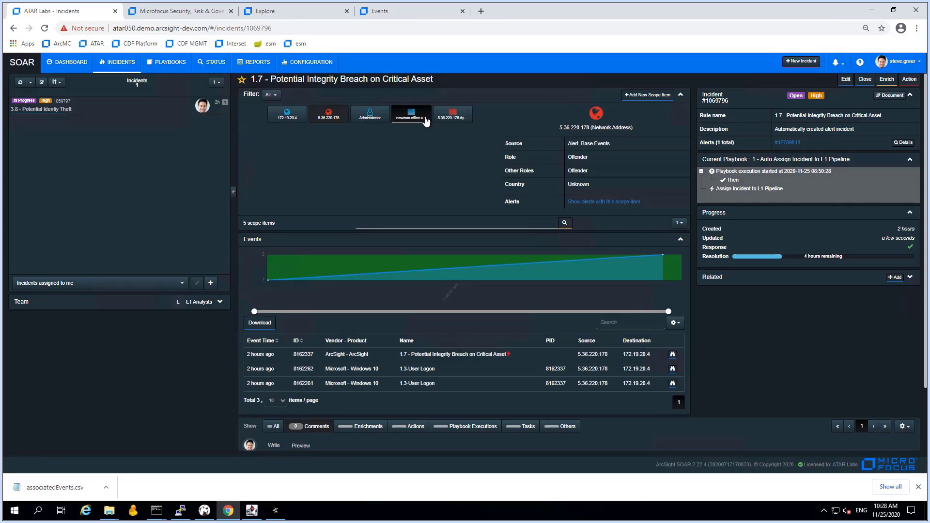
Run the Threat Intelligence IBM X-Force IP Report enrichment on scope address 5.36.220.178
{"action": "left_click", "coordinate": [885, 82]}
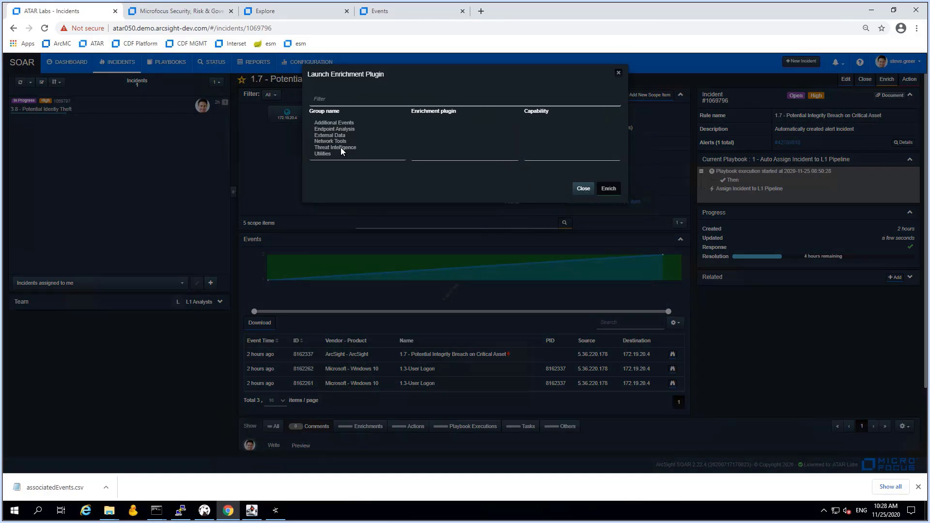
{"action": "left_click", "coordinate": [341, 148]}
{"action": "left_click", "coordinate": [438, 146]}
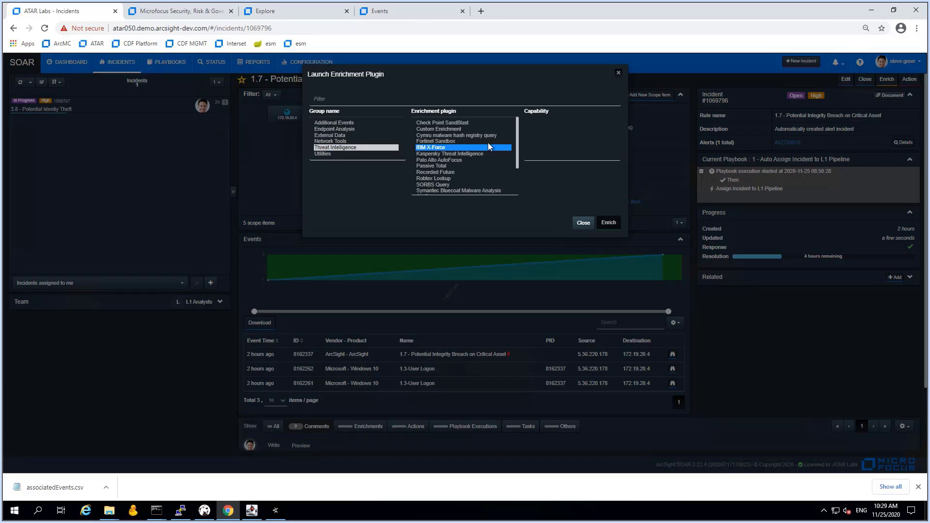
{"action": "left_click", "coordinate": [536, 131]}
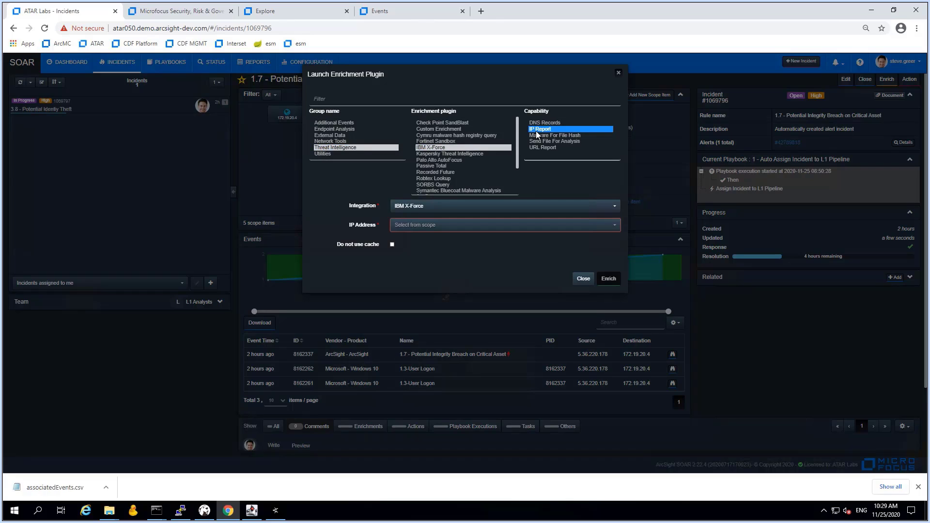
{"action": "left_click", "coordinate": [502, 227]}
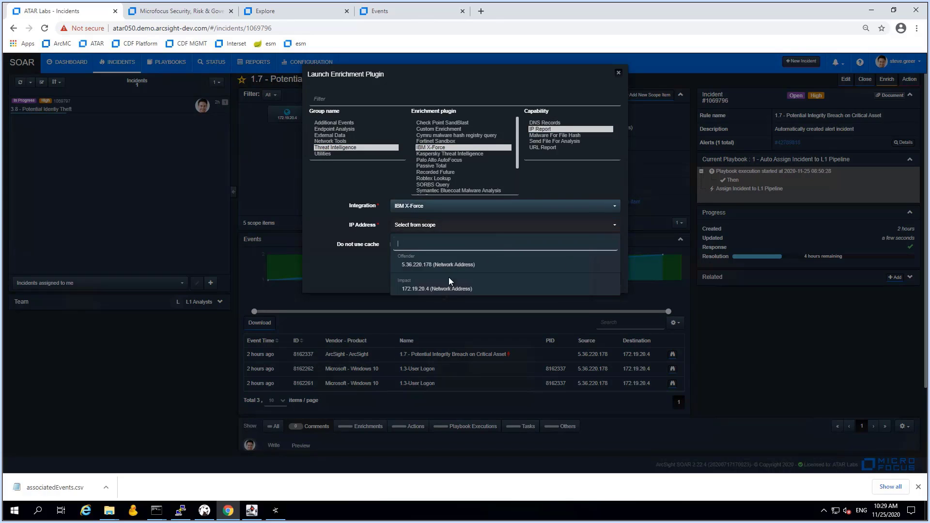
{"action": "left_click", "coordinate": [438, 267]}
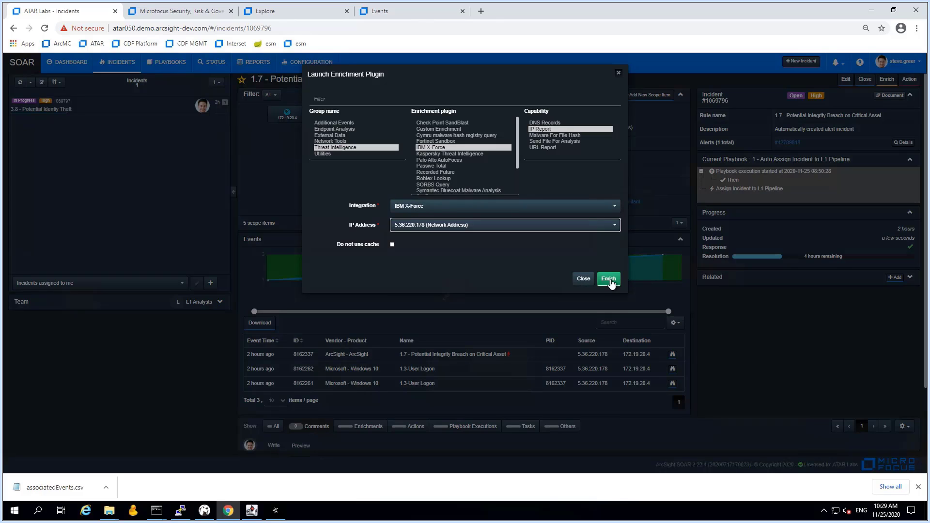
{"action": "left_click", "coordinate": [612, 280]}
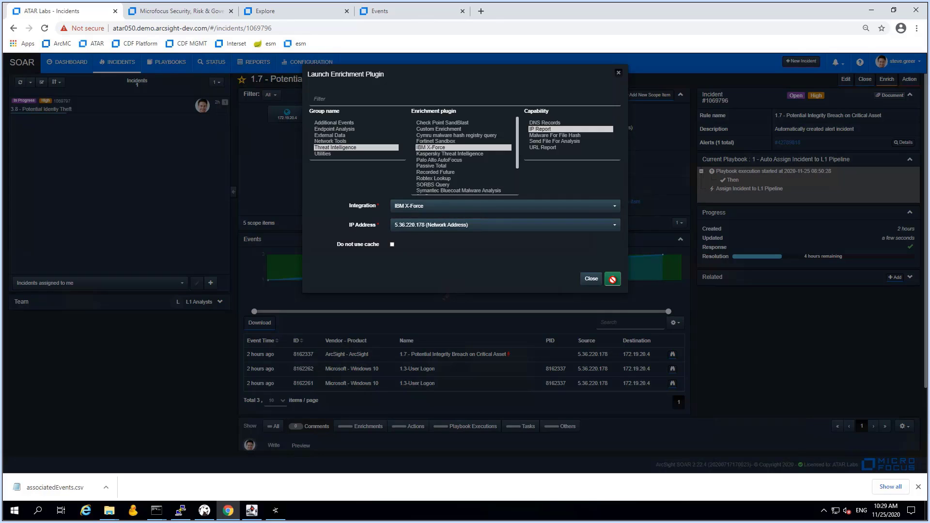
{"action": "left_click", "coordinate": [612, 279]}
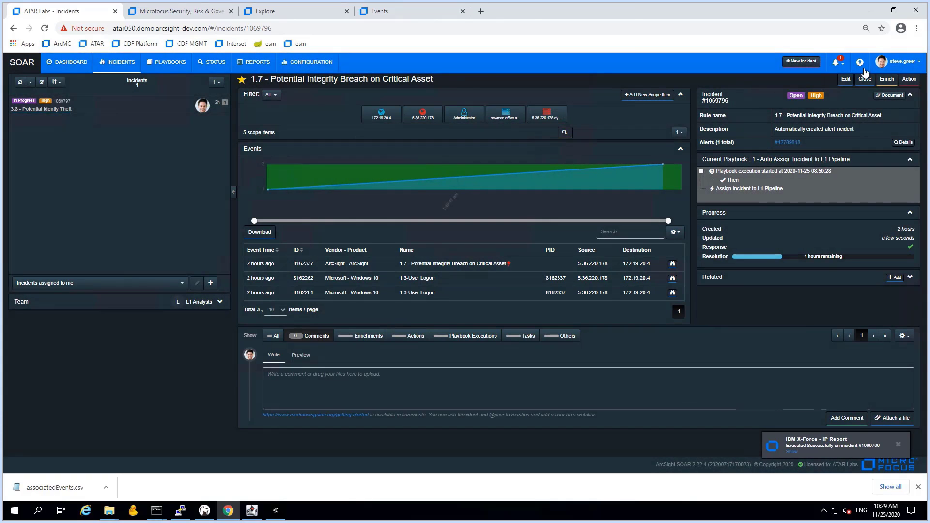
Run a Recorded Future Lookup IP Address on 5.36.220.178, then view 172.19.20.4's details
{"action": "left_click", "coordinate": [878, 80]}
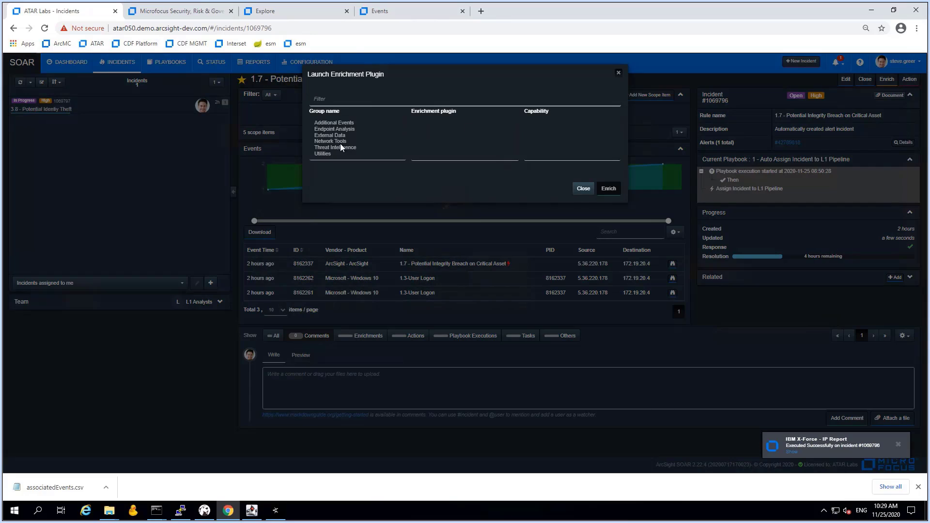
{"action": "left_click", "coordinate": [340, 147]}
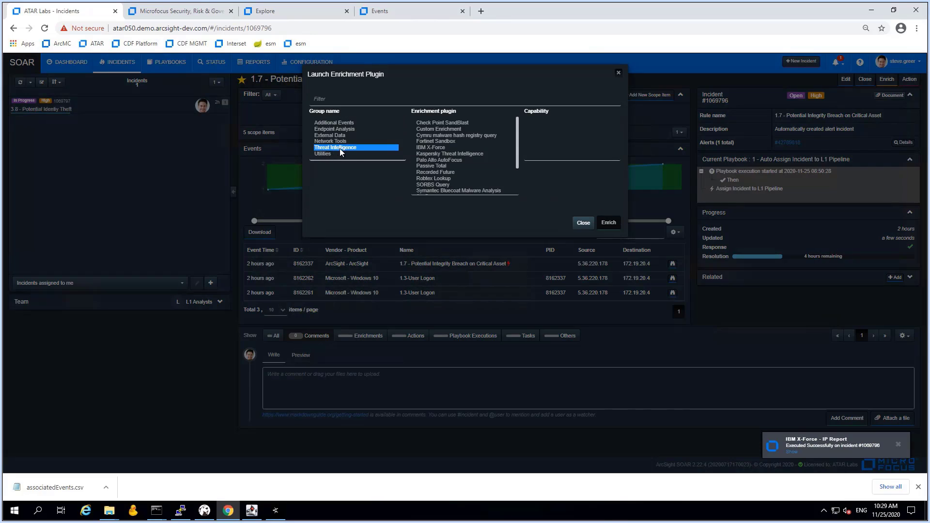
{"action": "left_click", "coordinate": [444, 171]}
{"action": "left_click", "coordinate": [550, 137]}
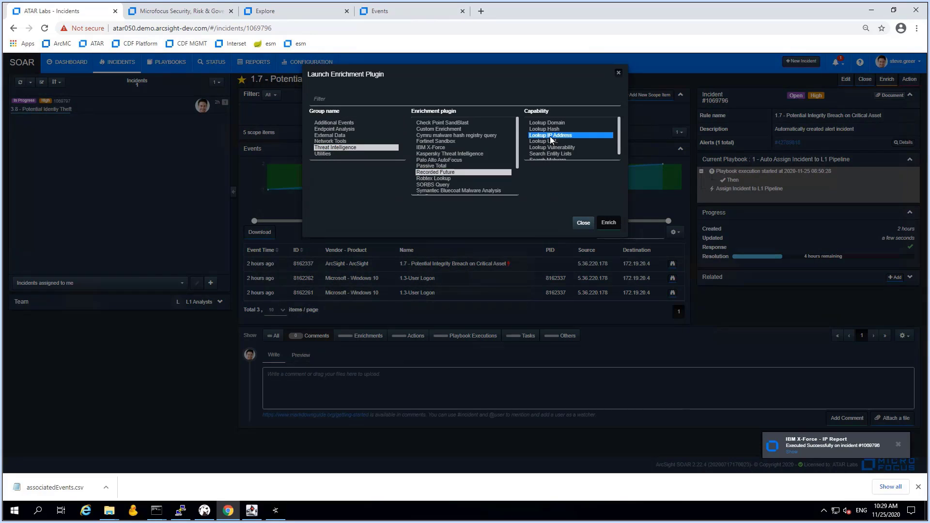
{"action": "left_click", "coordinate": [439, 226]}
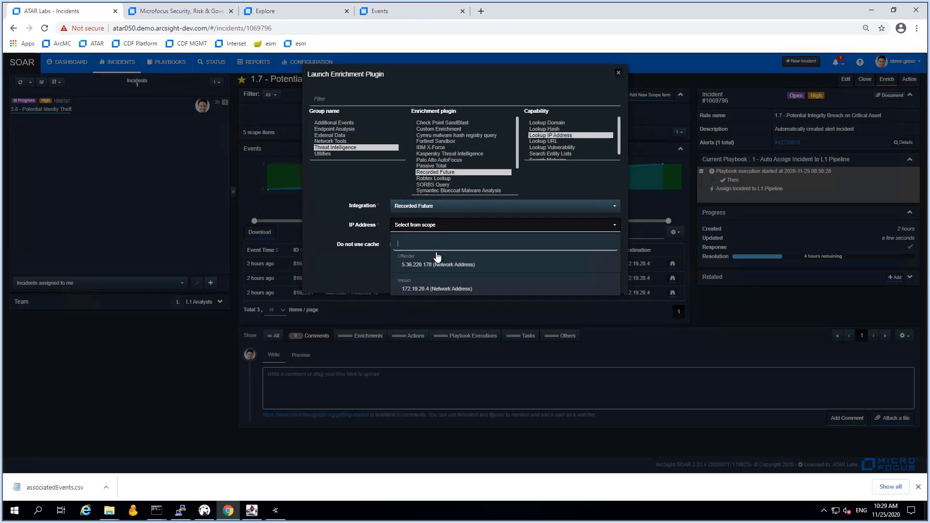
{"action": "left_click", "coordinate": [437, 270]}
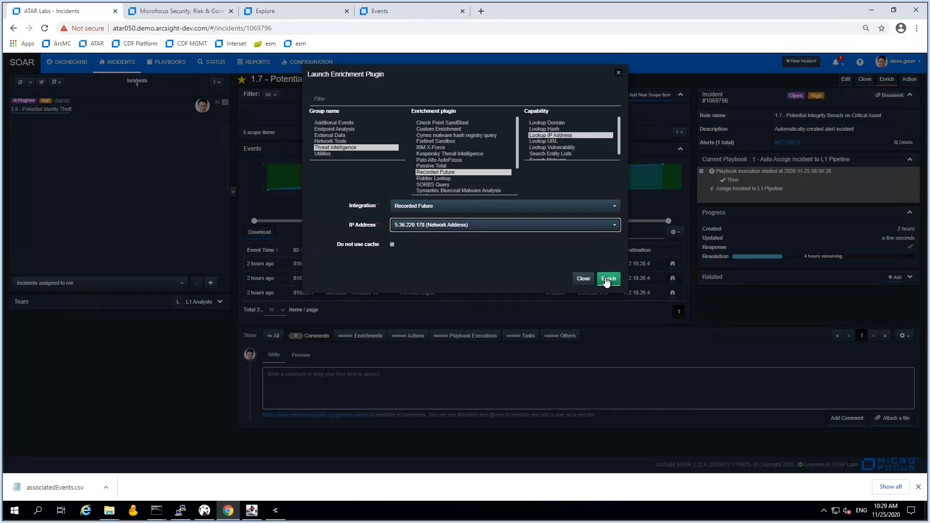
{"action": "left_click", "coordinate": [608, 278]}
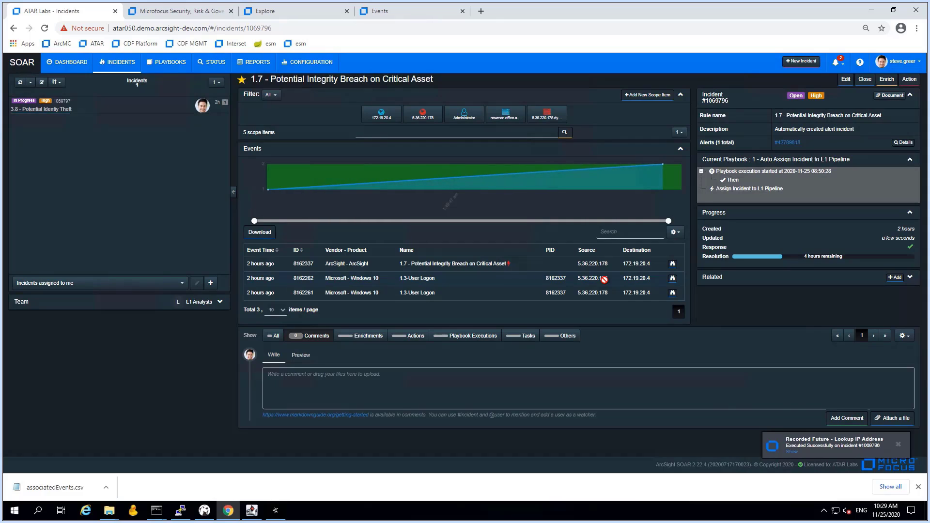
{"action": "left_click", "coordinate": [388, 120]}
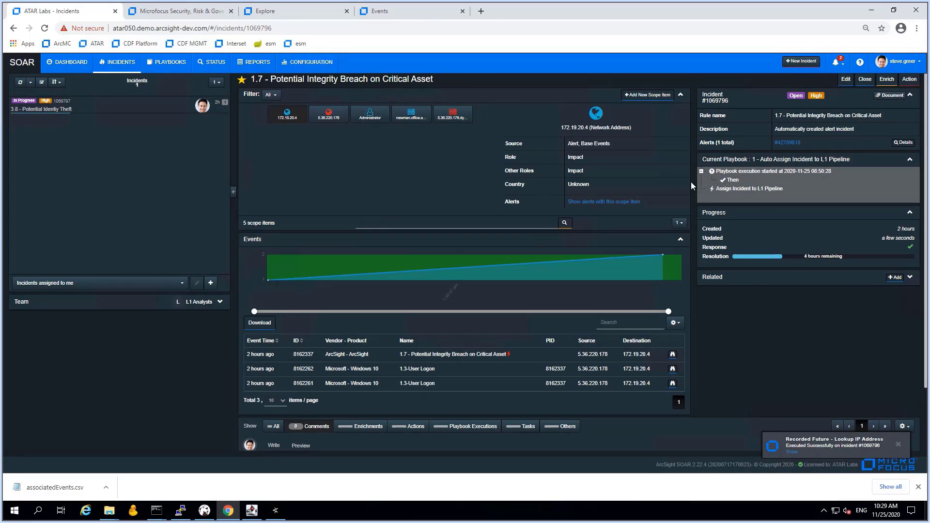
Launch a JDBC query on Elkseed Asset Database using the 172.19.20.4 asset-details customization
{"action": "left_click", "coordinate": [886, 84]}
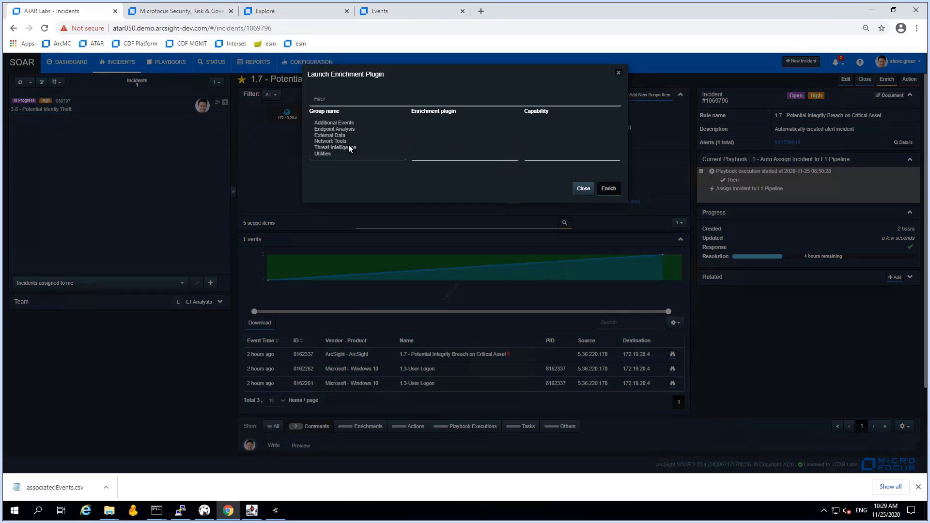
{"action": "type", "text": "idbc"}
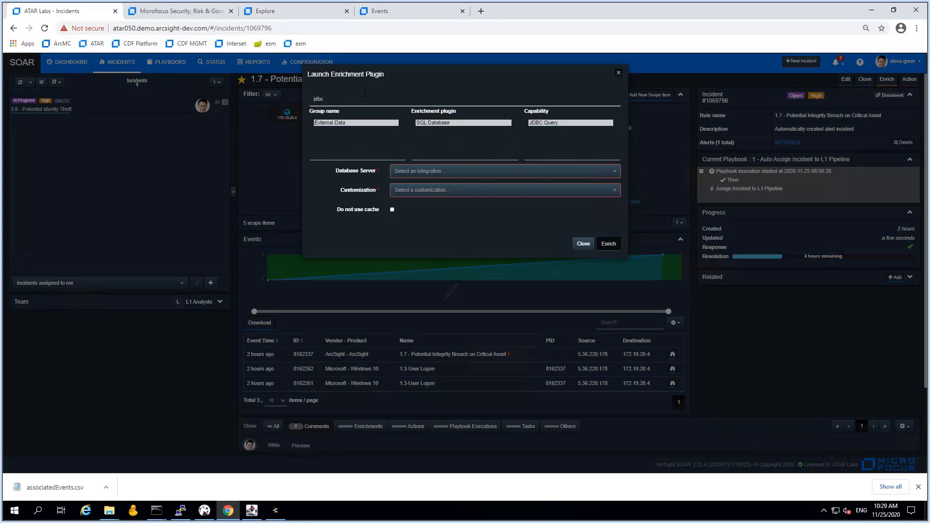
{"action": "left_click", "coordinate": [419, 173]}
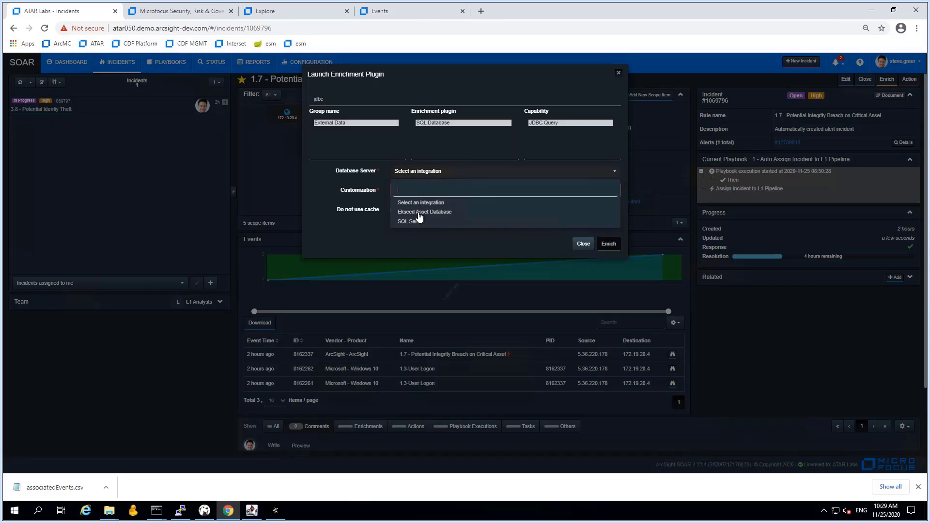
{"action": "left_click", "coordinate": [421, 212]}
{"action": "left_click", "coordinate": [427, 193]}
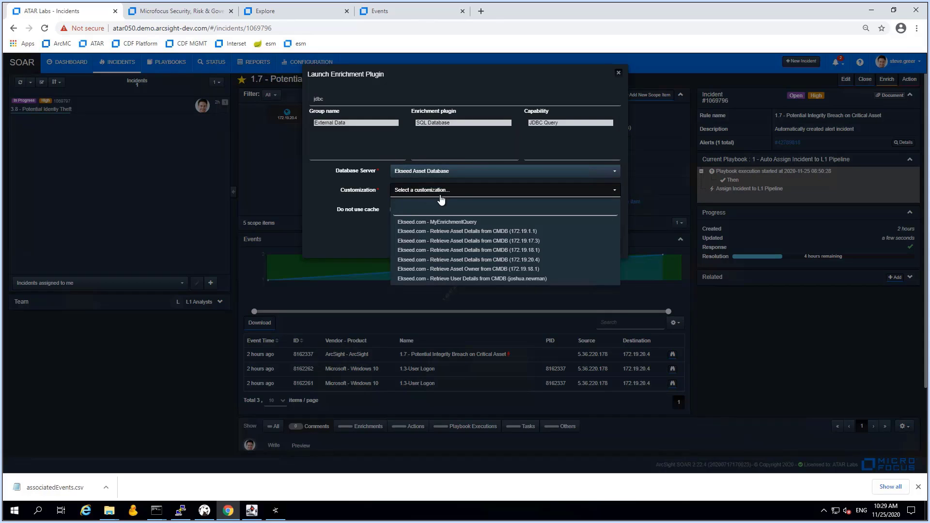
{"action": "left_click", "coordinate": [513, 261]}
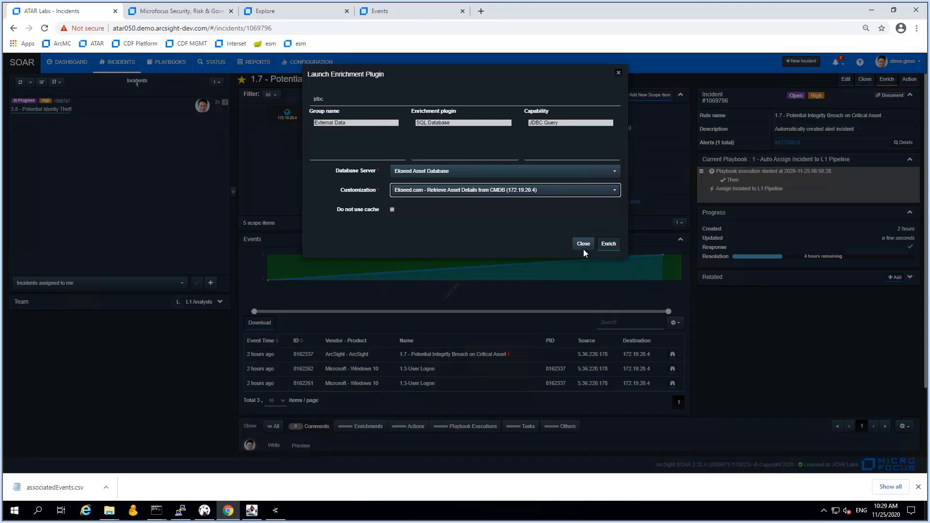
{"action": "left_click", "coordinate": [609, 247]}
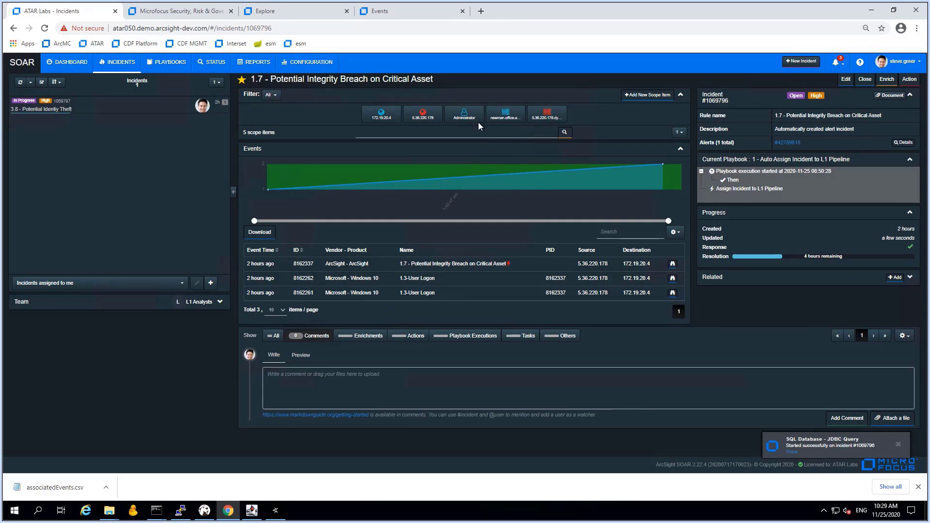
{"action": "left_click", "coordinate": [465, 115]}
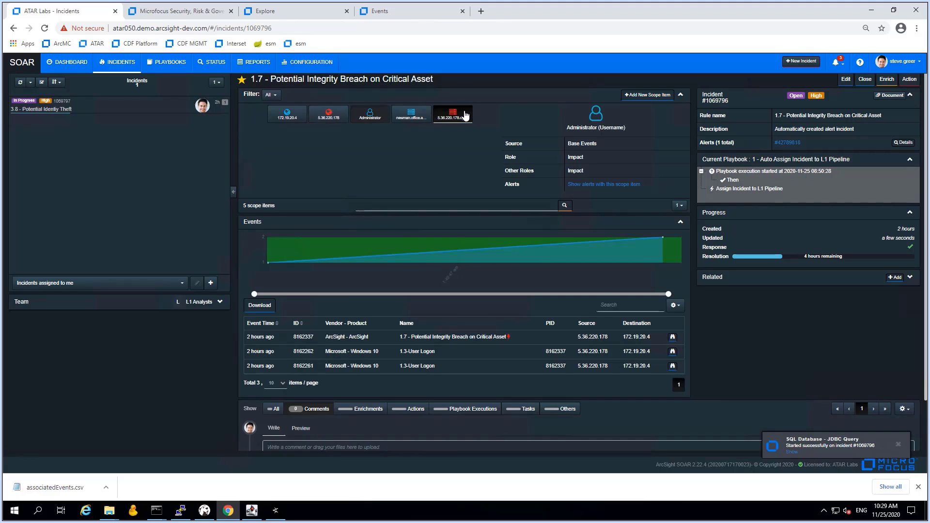
{"action": "scroll", "coordinate": [503, 334], "scroll_direction": "down", "scroll_amount": 2}
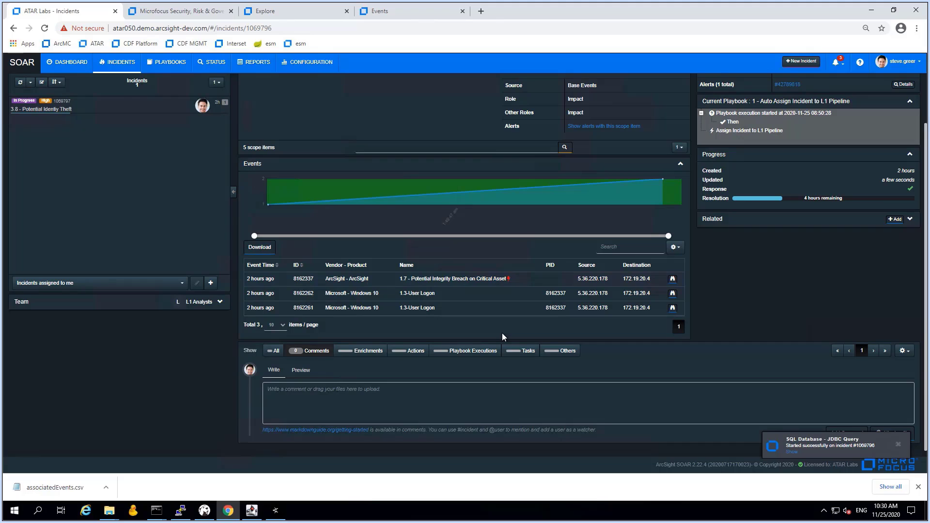
{"action": "left_click", "coordinate": [373, 354]}
{"action": "scroll", "coordinate": [609, 391], "scroll_direction": "down", "scroll_amount": 3}
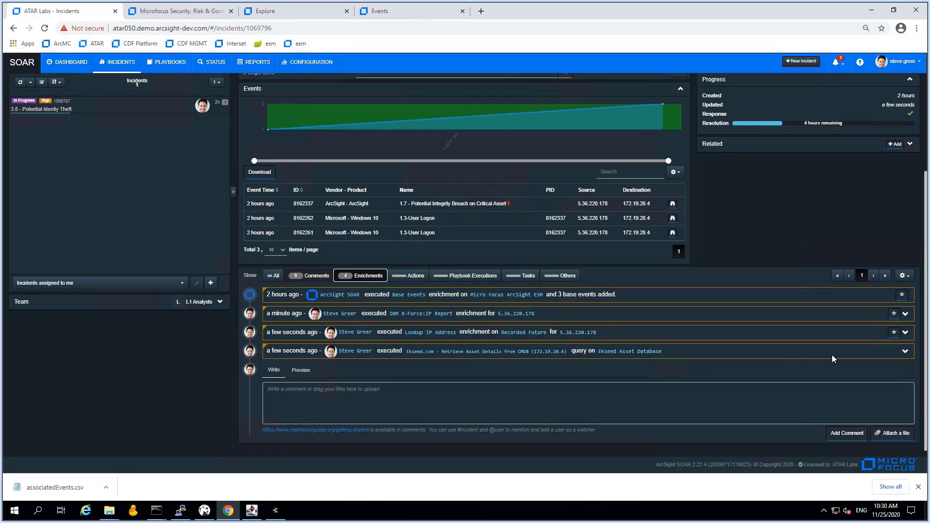
{"action": "left_click", "coordinate": [905, 334]}
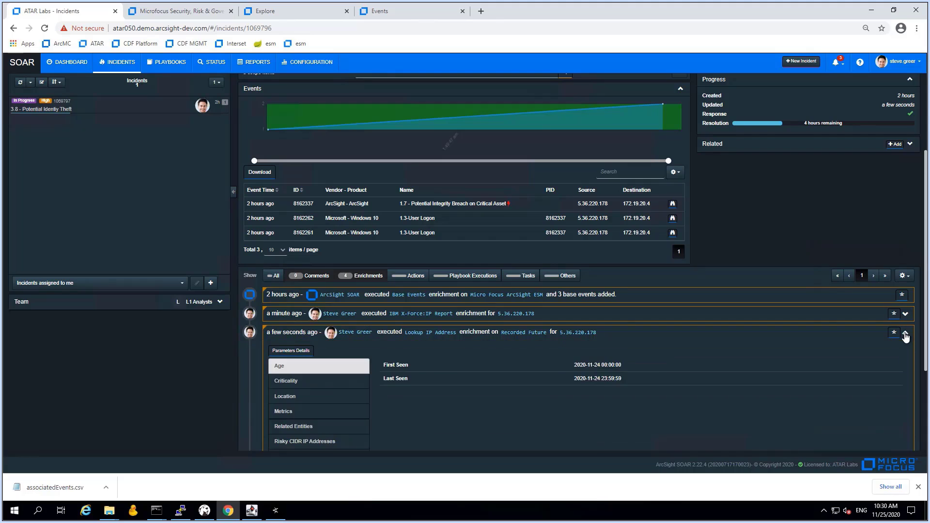
{"action": "scroll", "coordinate": [551, 398], "scroll_direction": "down", "scroll_amount": 5}
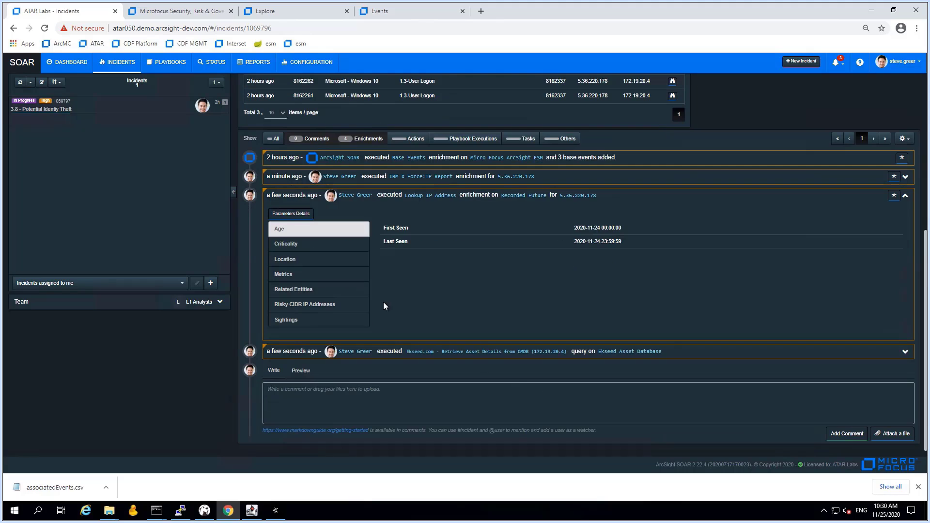
{"action": "left_click", "coordinate": [289, 244]}
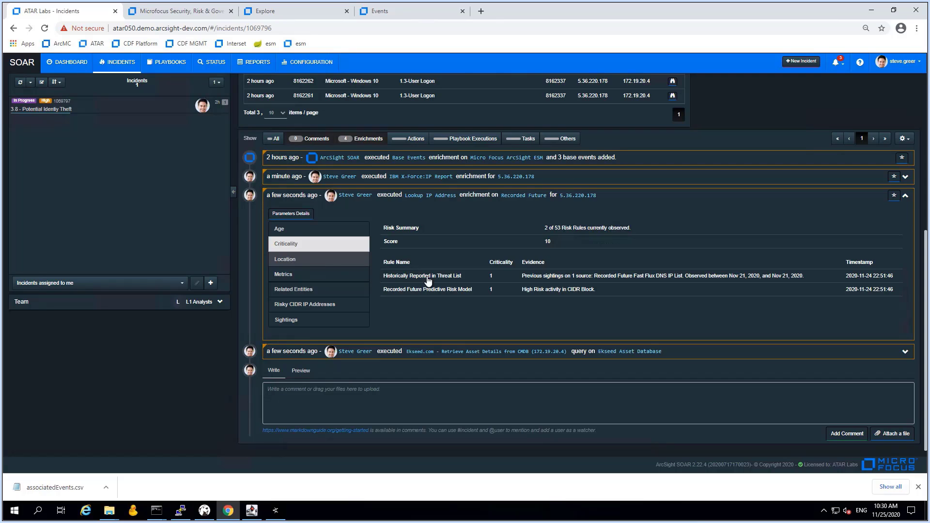
{"action": "left_click_drag", "start_coordinate": [611, 276], "coordinate": [689, 278]}
{"action": "left_click", "coordinate": [285, 262]}
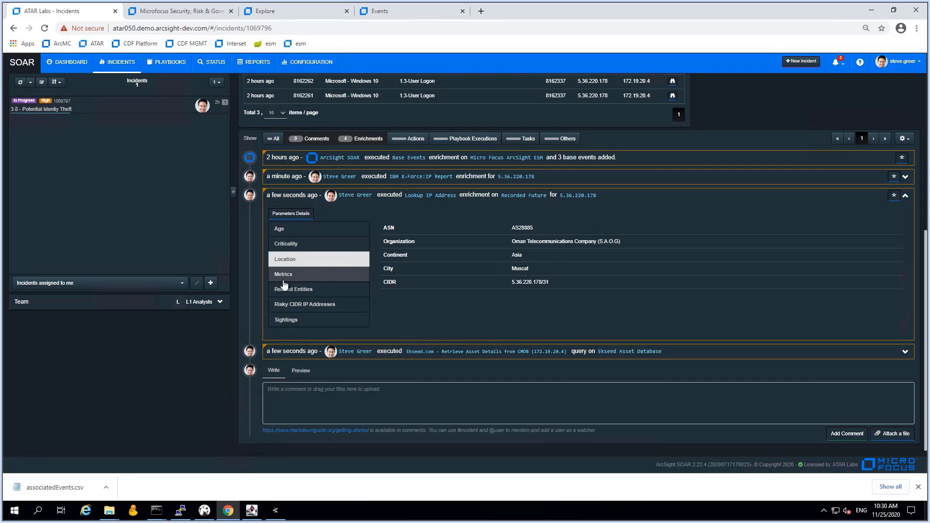
{"action": "left_click", "coordinate": [284, 279]}
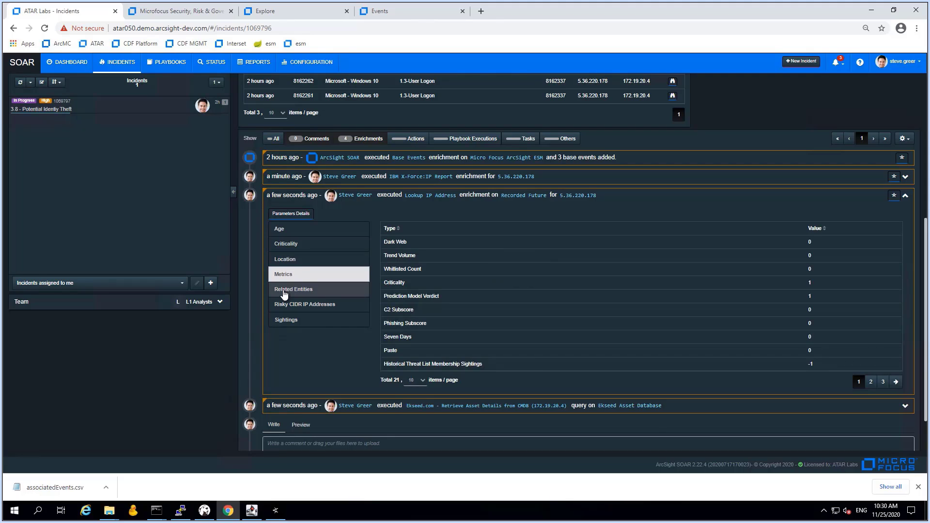
{"action": "left_click", "coordinate": [284, 293]}
{"action": "left_click", "coordinate": [285, 310]}
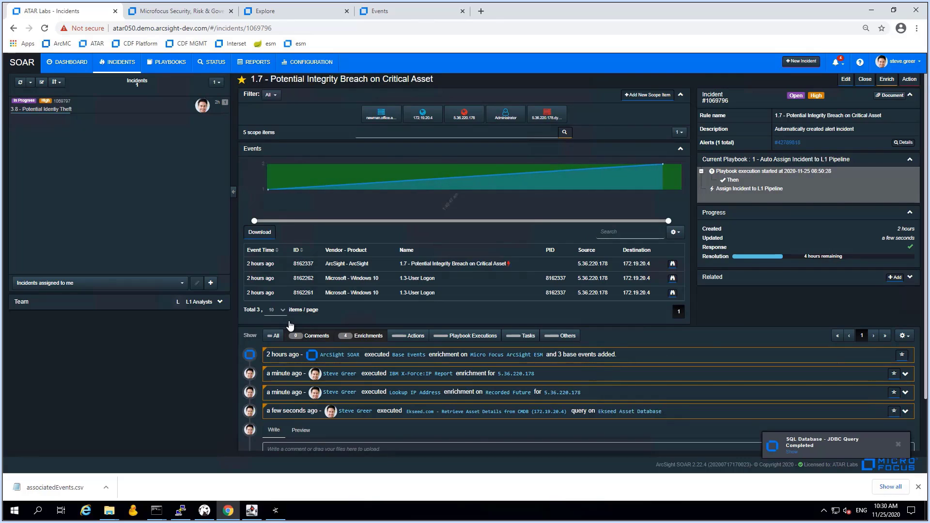
{"action": "scroll", "coordinate": [683, 382], "scroll_direction": "down", "scroll_amount": 1}
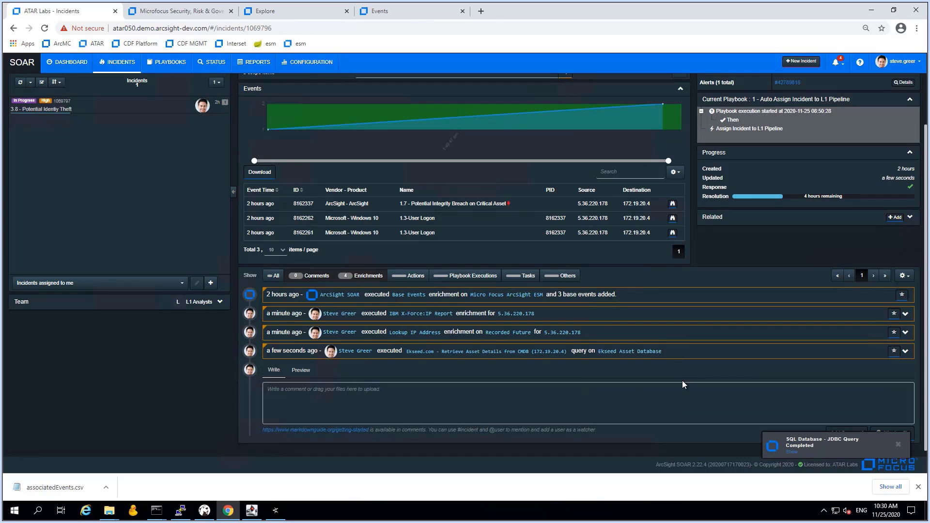
{"action": "left_click", "coordinate": [906, 354]}
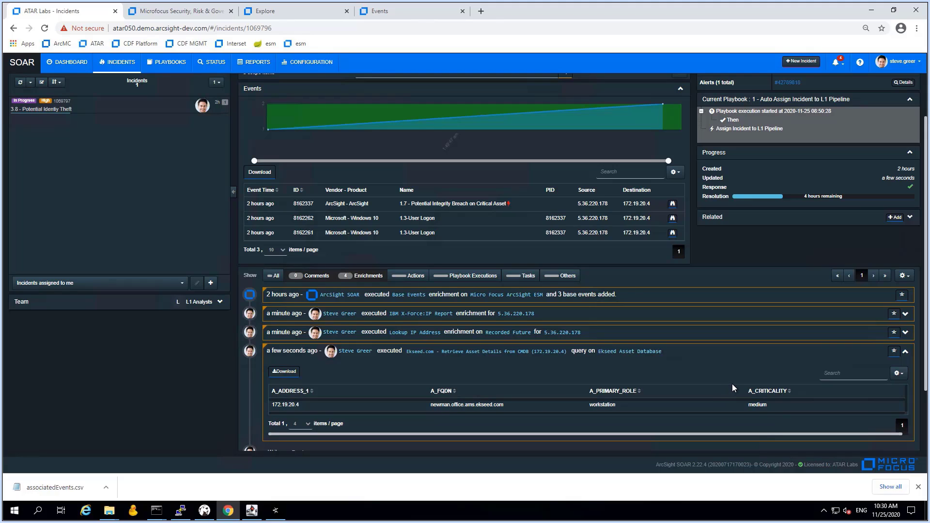
{"action": "scroll", "coordinate": [733, 388], "scroll_direction": "up", "scroll_amount": 2}
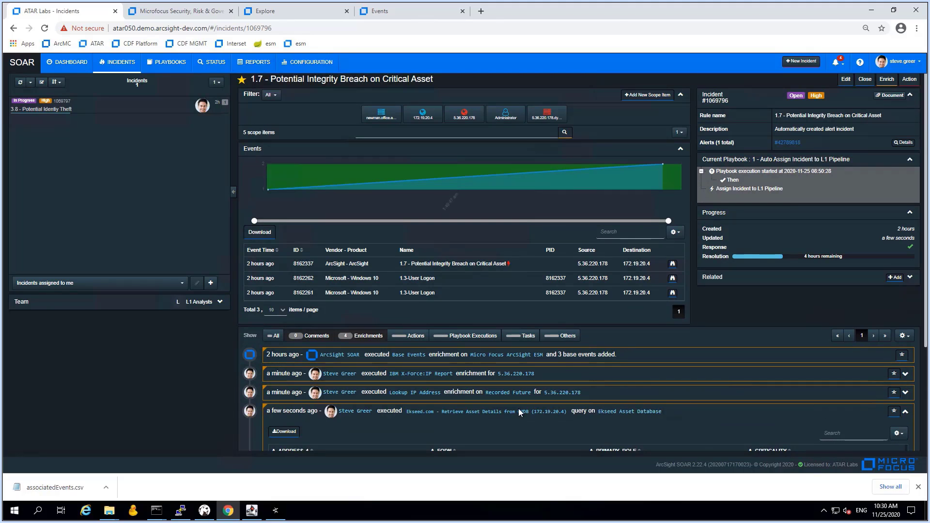
{"action": "scroll", "coordinate": [519, 410], "scroll_direction": "down", "scroll_amount": 3}
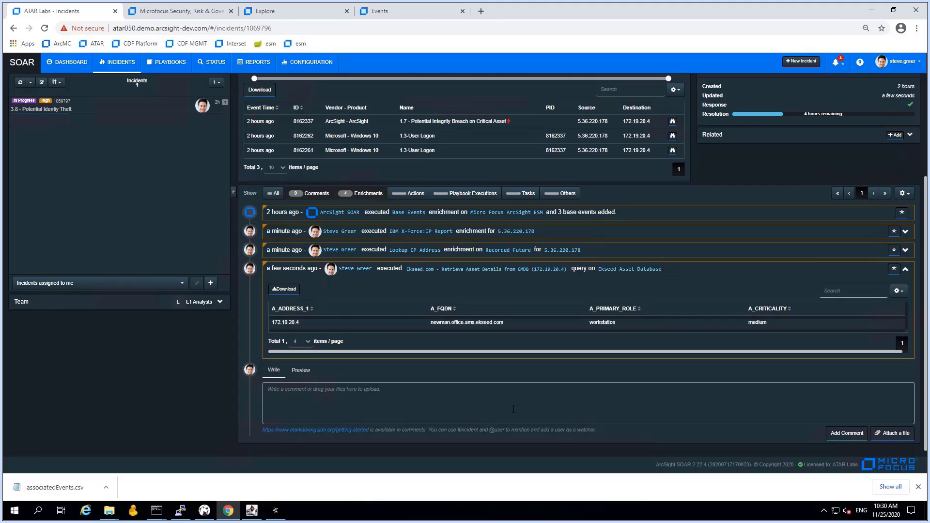
{"action": "left_click", "coordinate": [366, 193]}
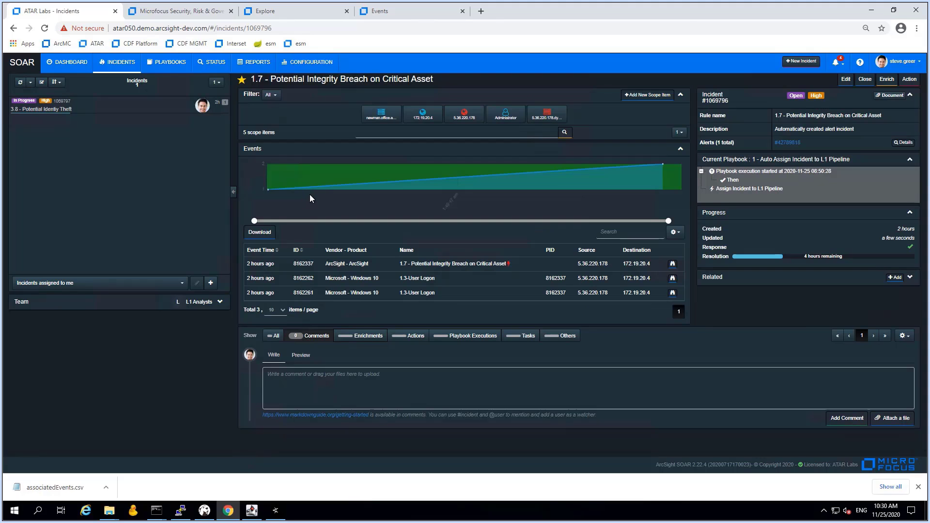
Draft a comment: the initial attack led to identity theft via an improperly secured host
{"action": "left_click", "coordinate": [329, 386]}
{"action": "type", "text": "It"}
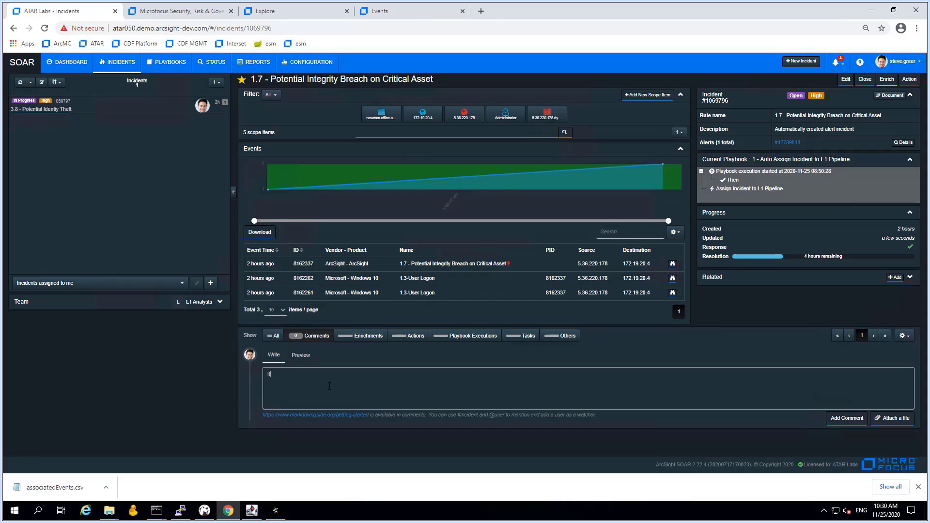
{"action": "type", "text": " seems we found the initial attack leading towards the identity theft which sur"}
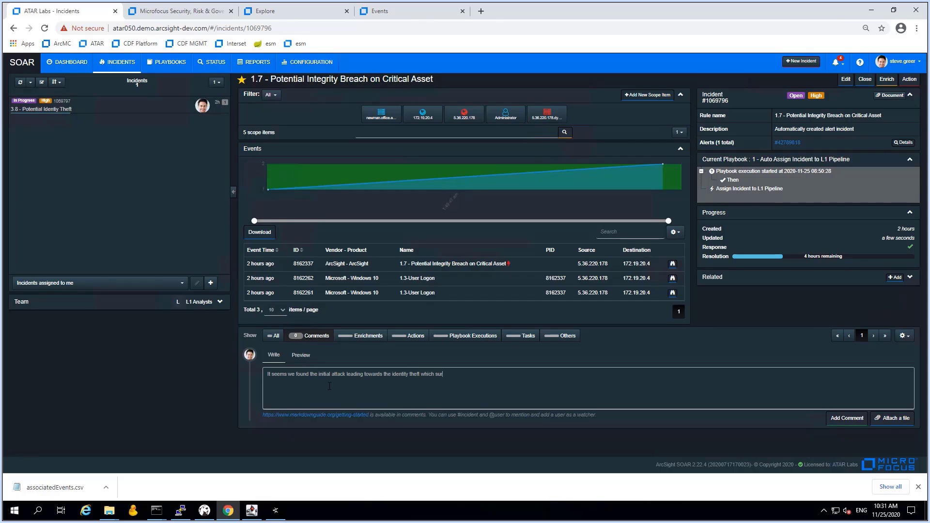
{"action": "type", "text": "faced as a GEO violation"}
{"action": "type", "text": "host was"}
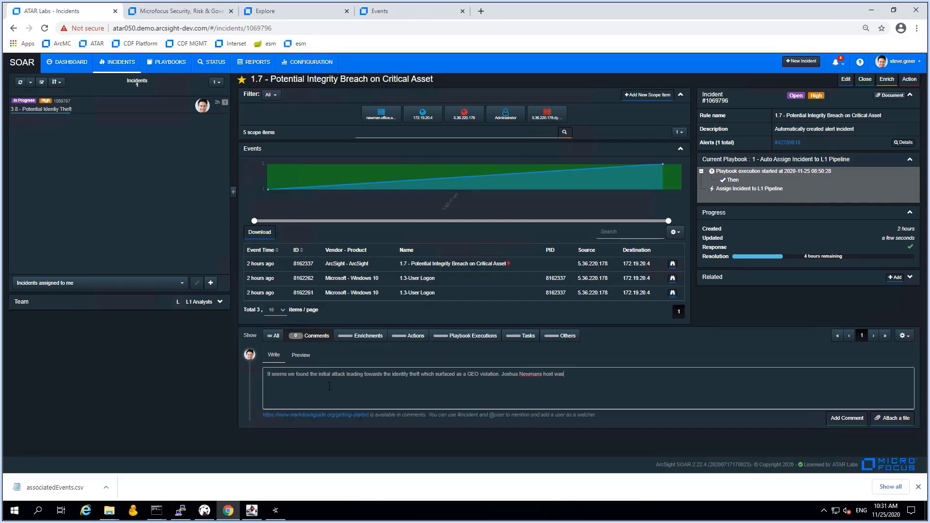
{"action": "type", "text": " not secured pr"}
{"action": "type", "text": "oerlz"}
{"action": "type", "text": " and "}
{"action": "type", "text": "administrativ"}
{"action": "type", "text": "e access helped to get"}
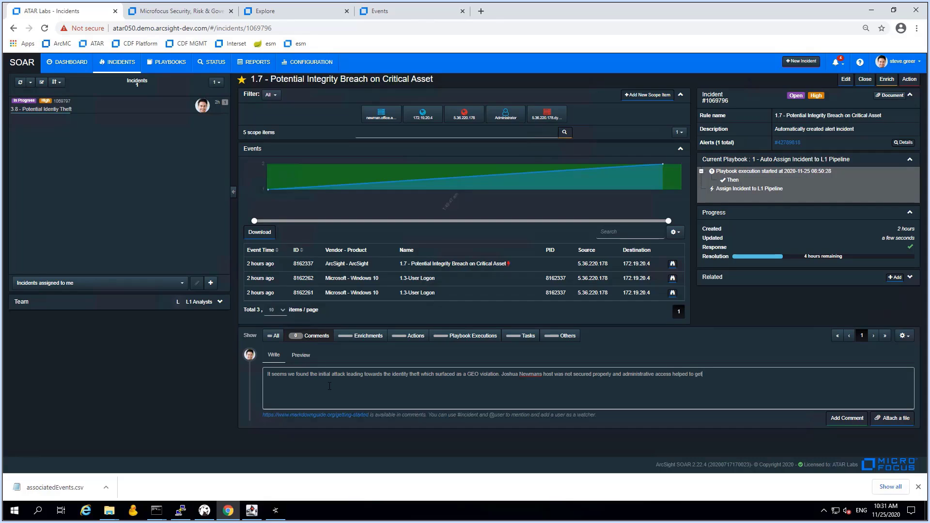
{"action": "type", "text": " on the host in order to seeal credentials. We assume, this incident is part of the storz,"}
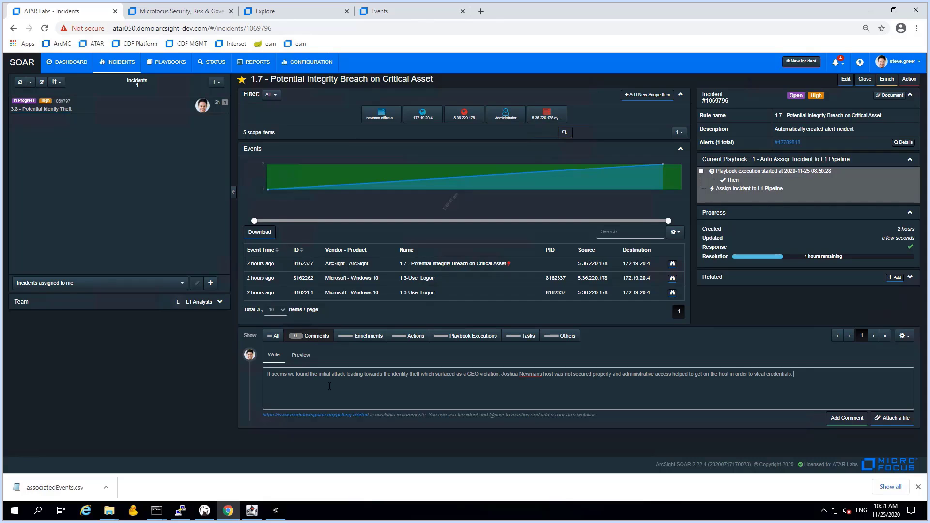
Finish the comment: this incident is part of the story opening with #1069797, added as related
{"action": "type", "text": "We assume, this incident is part of the stor"}
{"action": "key", "text": "BackSpace"}
{"action": "key", "text": "BackSpace"}
{"action": "type", "text": ", opening up with "}
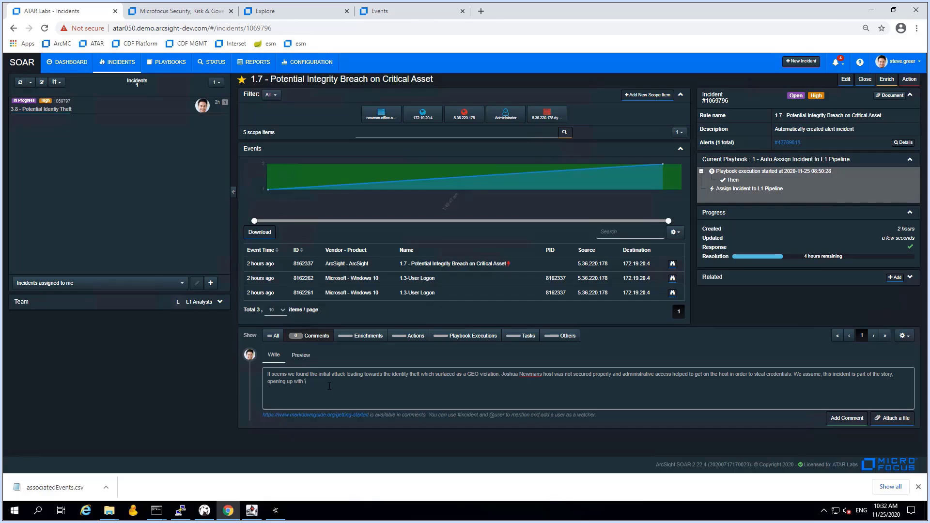
{"action": "type", "text": "#1069797, adding it as related."}
Post the drafted comment on incident 1.7
{"action": "left_click", "coordinate": [852, 418]}
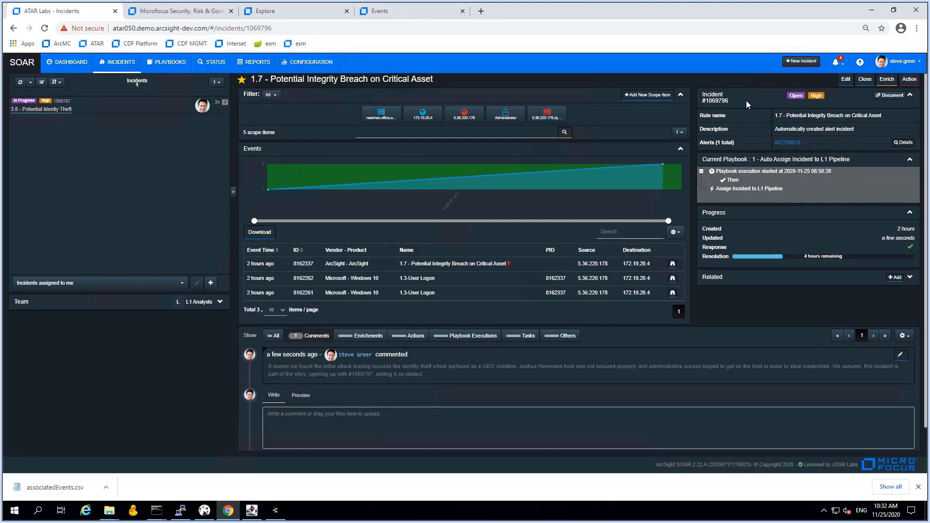
{"action": "left_click_drag", "start_coordinate": [729, 101], "coordinate": [707, 100]}
{"action": "left_click", "coordinate": [762, 95]}
Set incident 1.7's status to In Progress and add 'SG: related to #1069797' to its description
{"action": "left_click", "coordinate": [846, 79]}
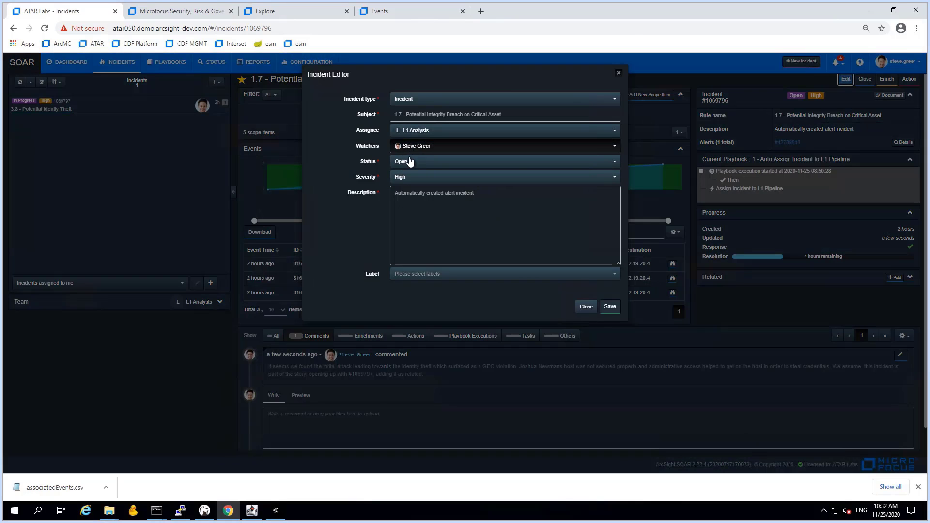
{"action": "left_click", "coordinate": [409, 161]}
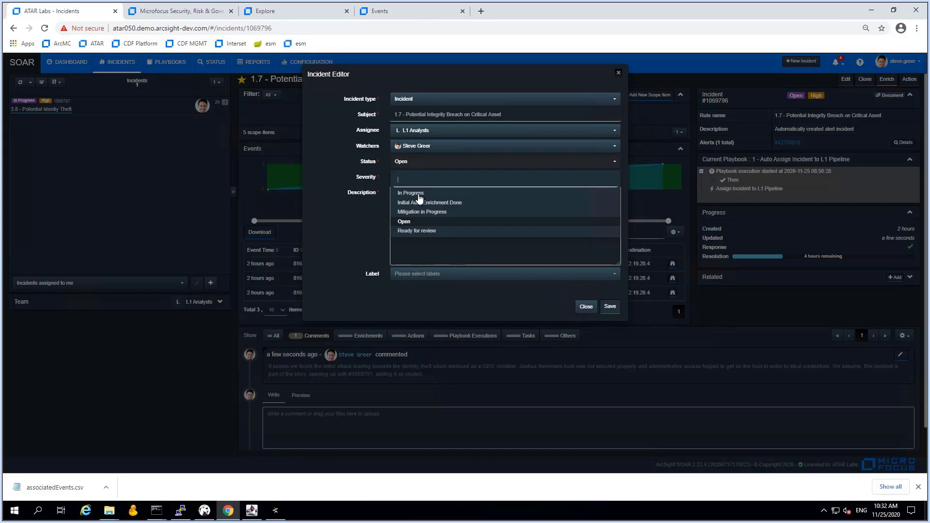
{"action": "left_click", "coordinate": [419, 194]}
{"action": "left_click", "coordinate": [504, 202]}
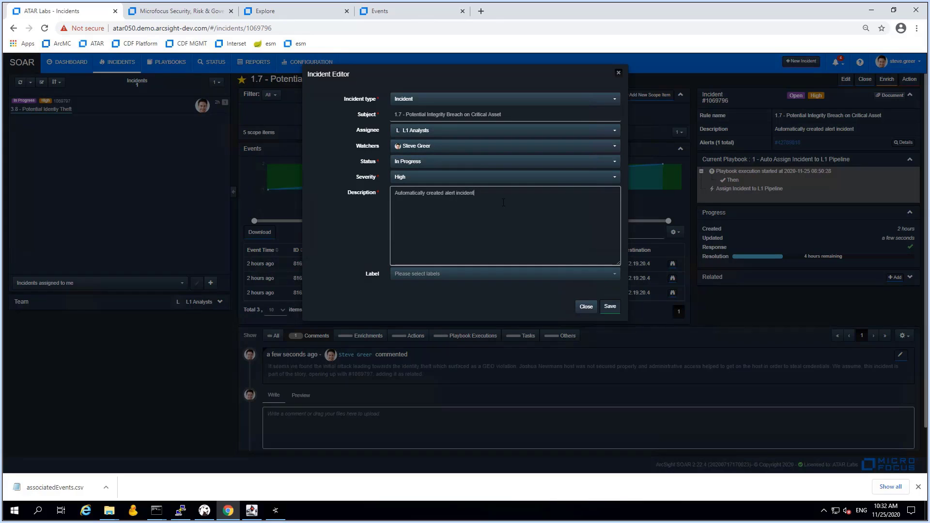
{"action": "key", "text": "Return"}
{"action": "type", "text": "SG> rea"}
{"action": "key", "text": "BackSpace"}
{"action": "type", "text": "P"}
{"action": "key", "text": "BackSpace"}
{"action": "type", "text": ": related to #1069797"}
Add the Compromised Credentials and Executive Account Compromise labels to incident 1.7 and save the edits
{"action": "left_click", "coordinate": [441, 275]}
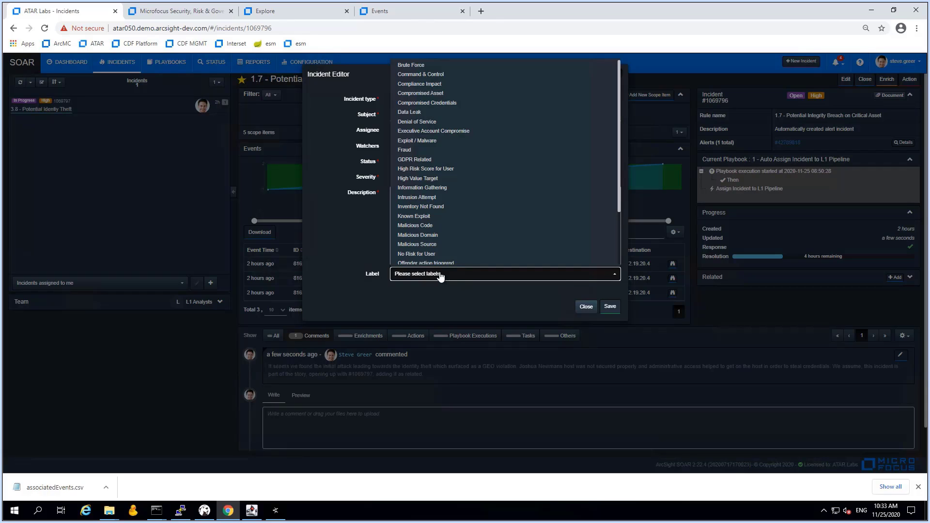
{"action": "left_click", "coordinate": [432, 104]}
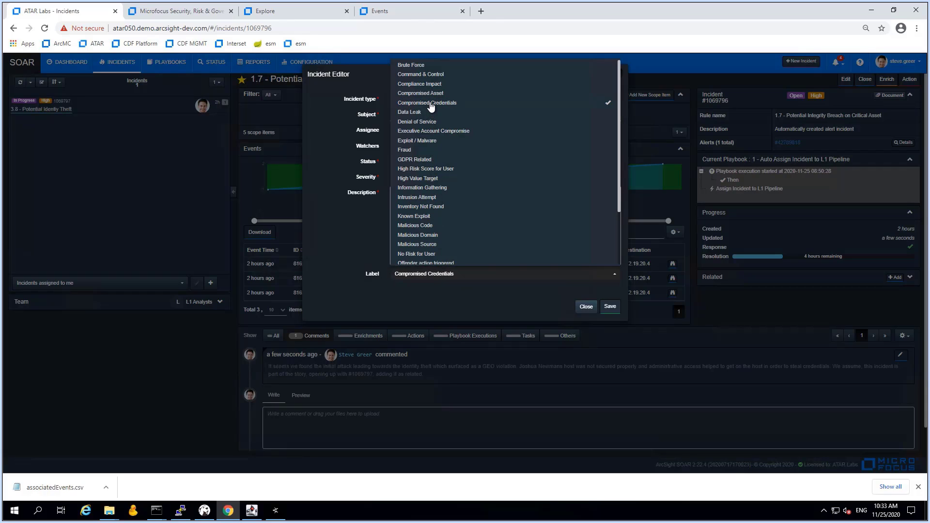
{"action": "left_click", "coordinate": [433, 133]}
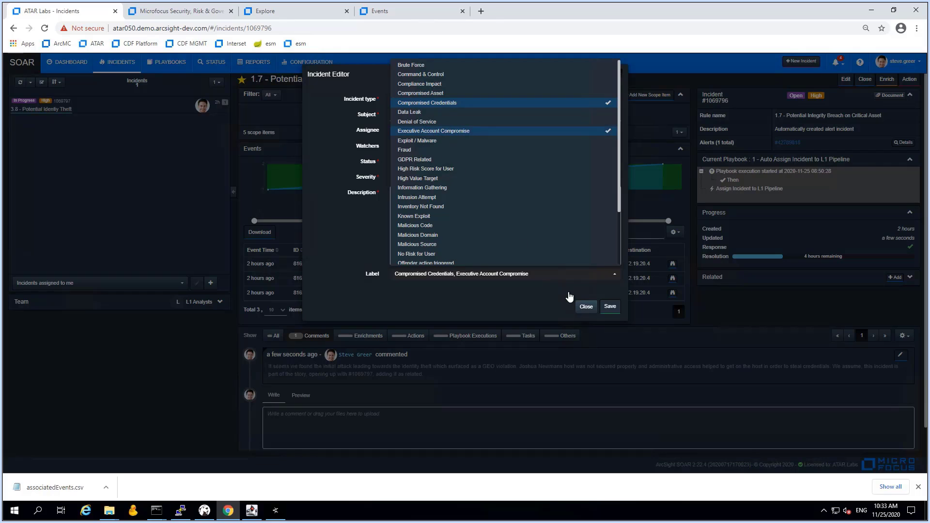
{"action": "left_click", "coordinate": [610, 307]}
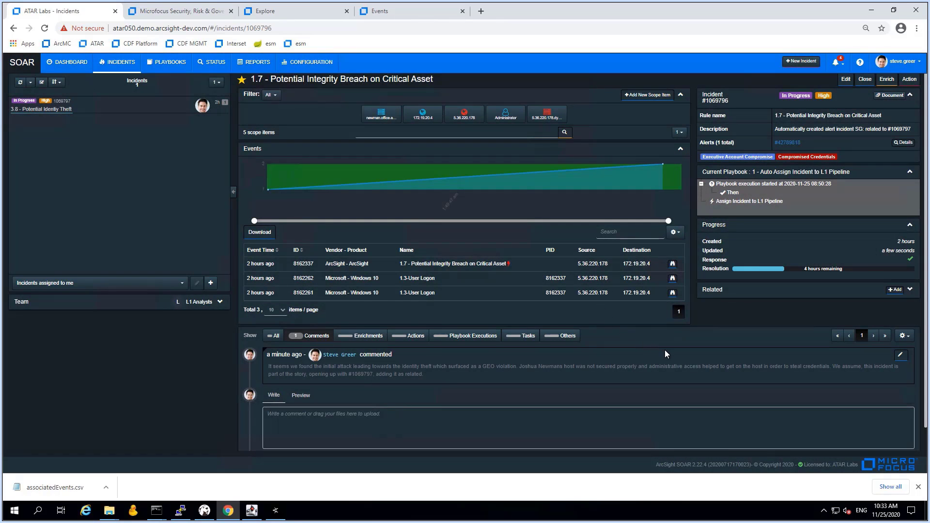
On incident 3.8, add incident 1.7 (1069796) as related with relation type Depends on
{"action": "left_click", "coordinate": [103, 108]}
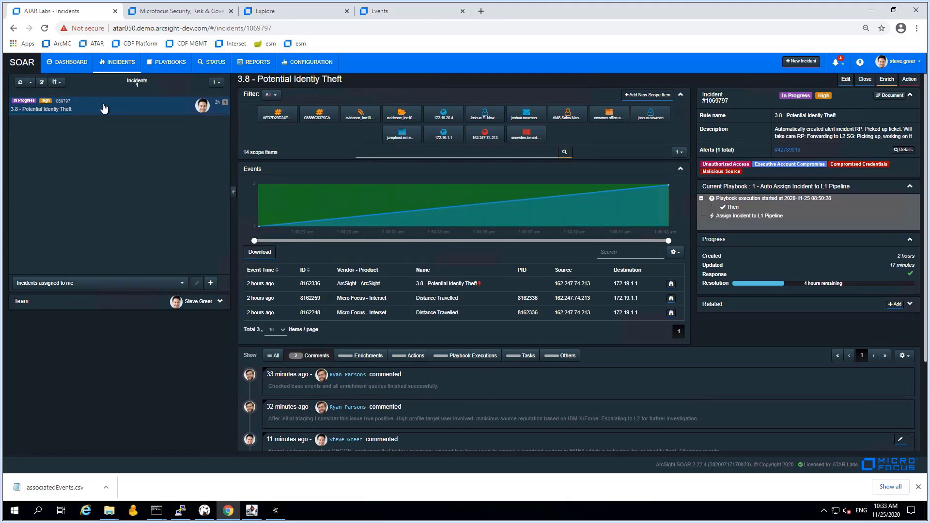
{"action": "left_click", "coordinate": [895, 304]}
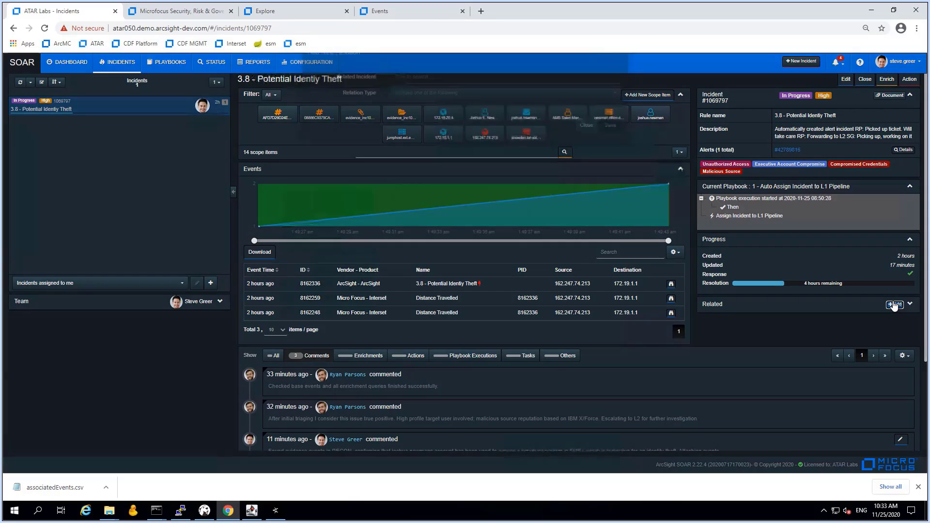
{"action": "left_click", "coordinate": [404, 101]}
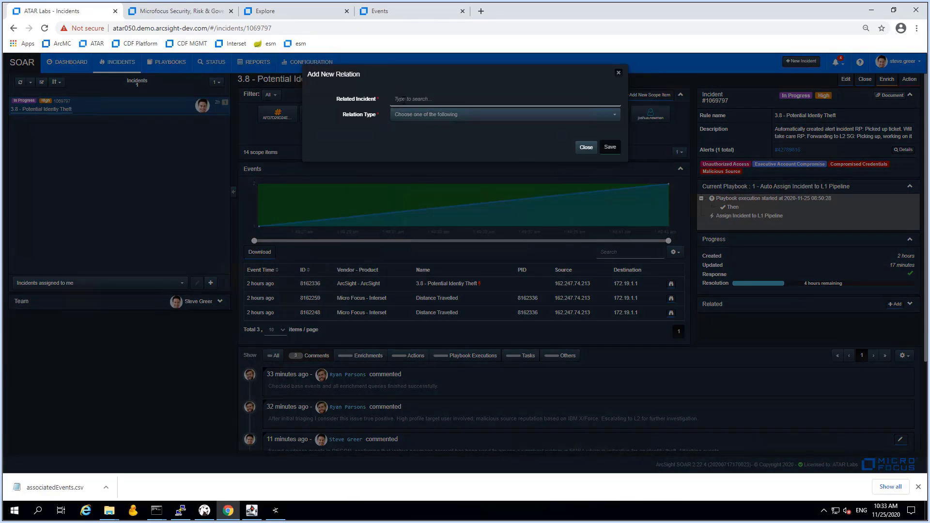
{"action": "type", "text": "1069796 OpenHigh"}
{"action": "key", "text": "shift+End"}
{"action": "key", "text": "BackSpace"}
{"action": "key", "text": "BackSpace"}
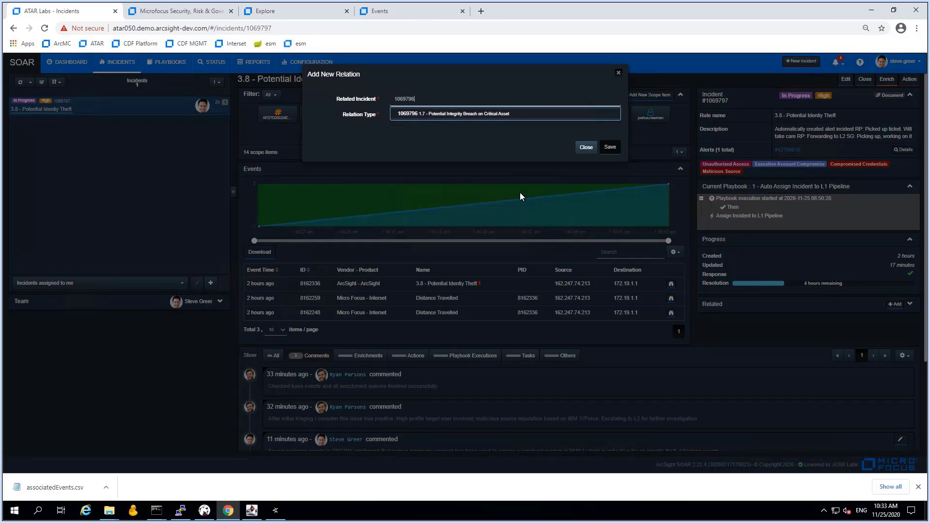
{"action": "left_click", "coordinate": [444, 114]}
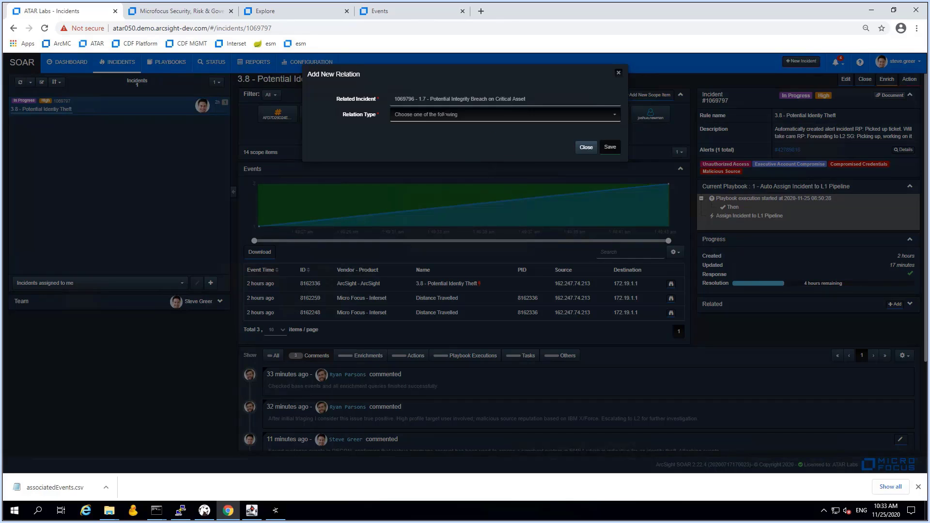
{"action": "left_click", "coordinate": [437, 116]}
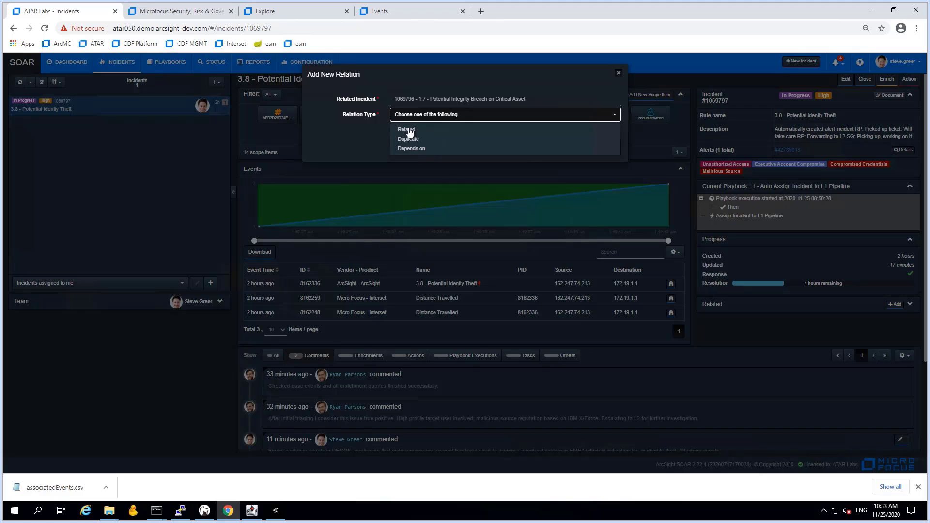
{"action": "left_click", "coordinate": [410, 130]}
{"action": "left_click", "coordinate": [418, 121]}
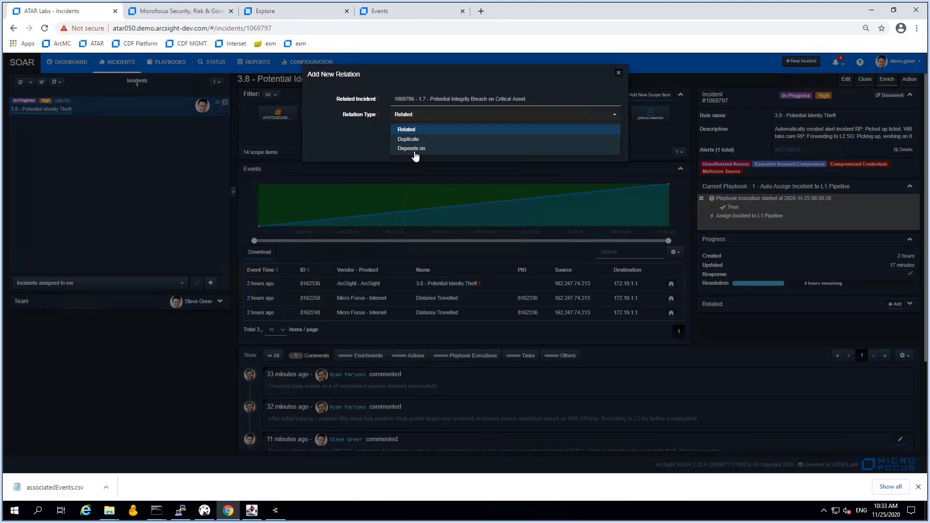
{"action": "left_click", "coordinate": [415, 154]}
{"action": "left_click", "coordinate": [610, 148]}
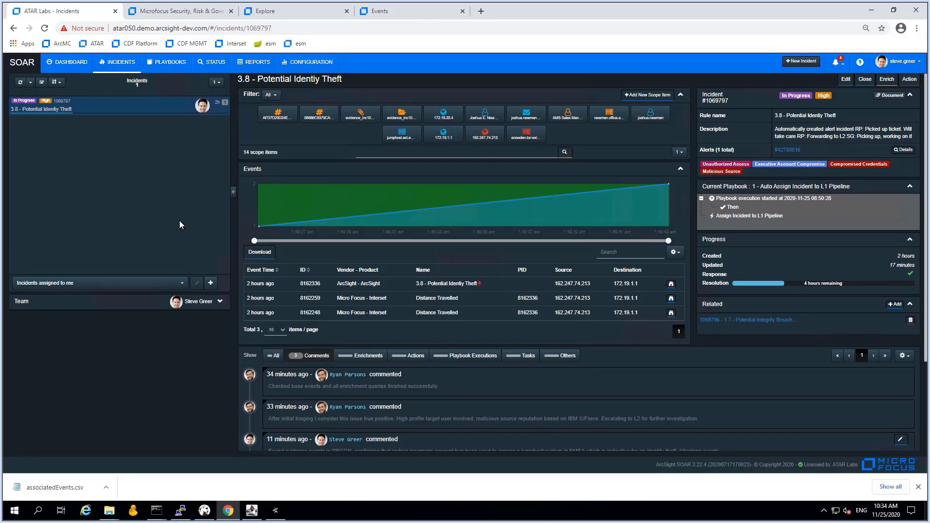
Assign incident 1.7 to yourself and append ', taking ownership' to its description
{"action": "left_click", "coordinate": [748, 321]}
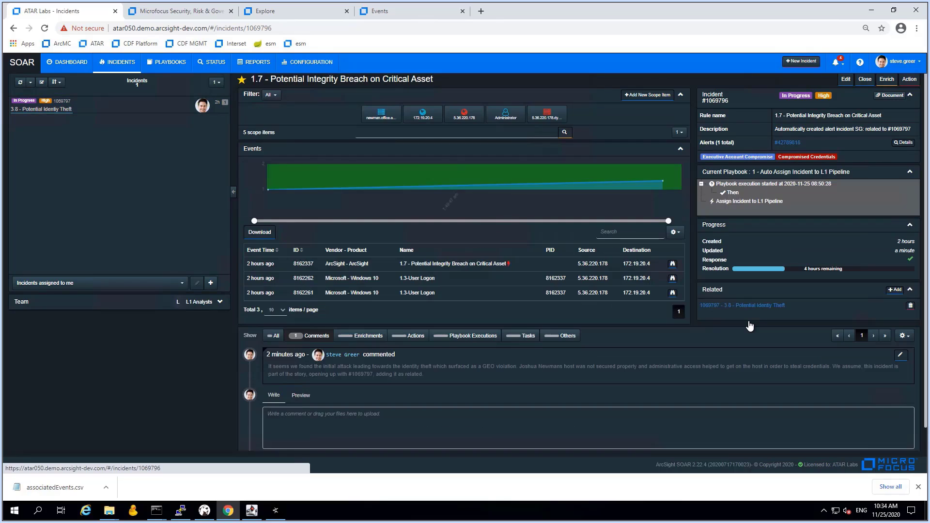
{"action": "left_click", "coordinate": [846, 79]}
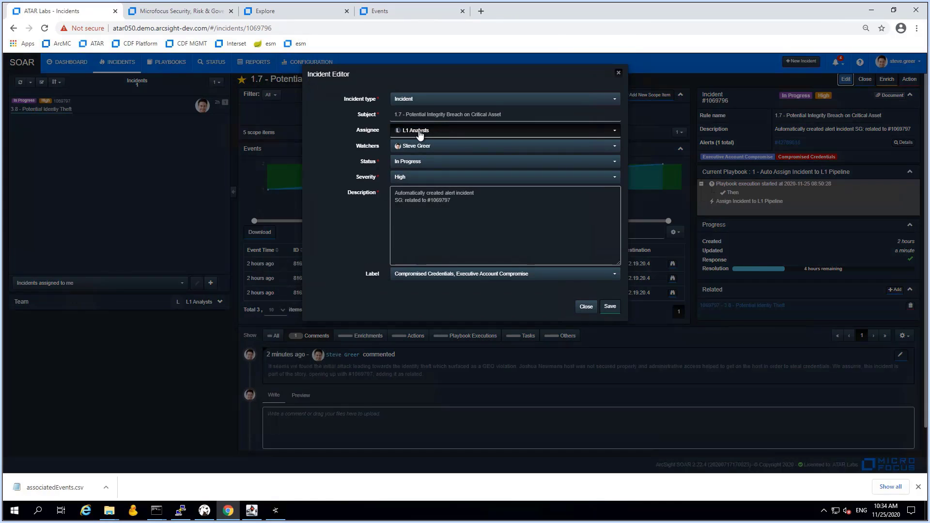
{"action": "left_click", "coordinate": [420, 132]}
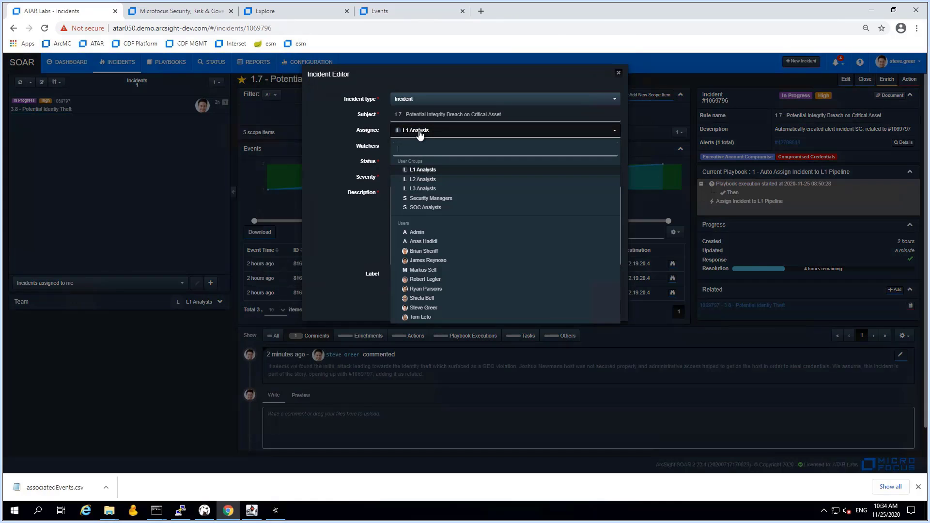
{"action": "left_click", "coordinate": [417, 310]}
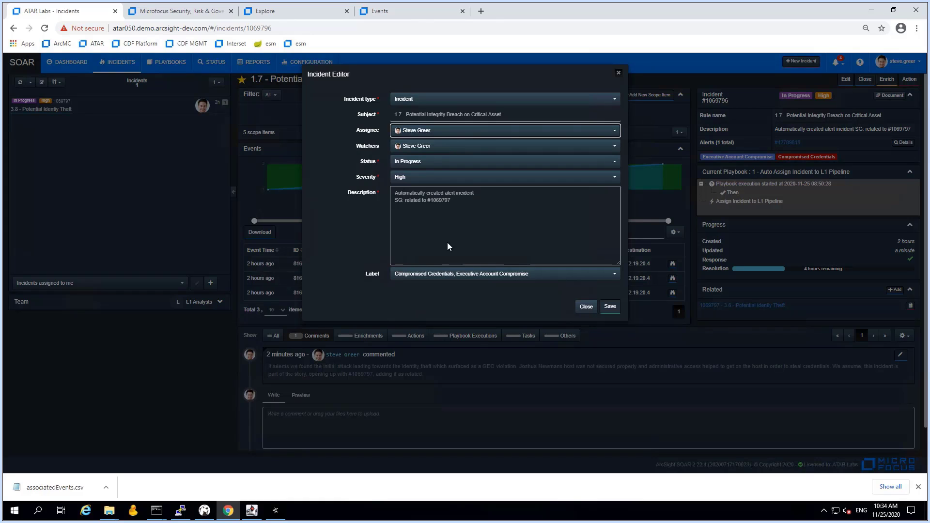
{"action": "left_click", "coordinate": [475, 207]}
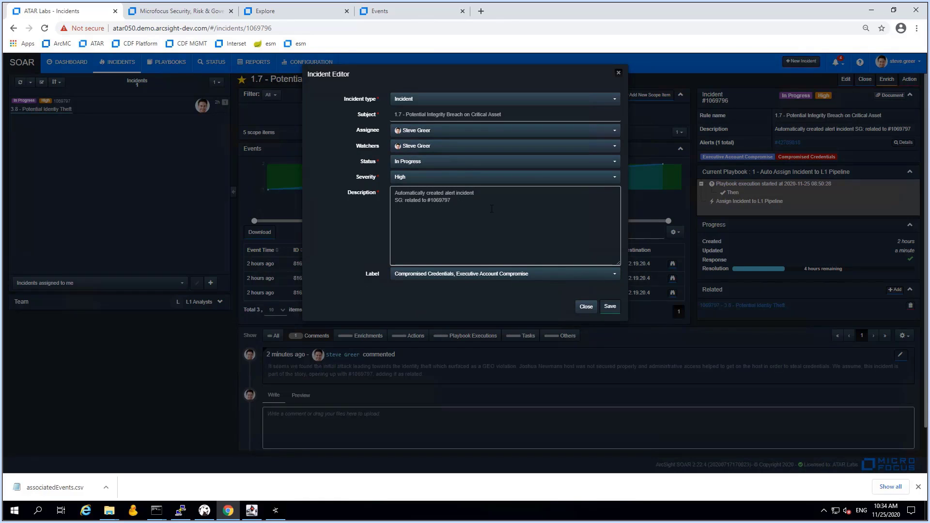
{"action": "type", "text": ", taking ownership"}
{"action": "left_click", "coordinate": [610, 306]}
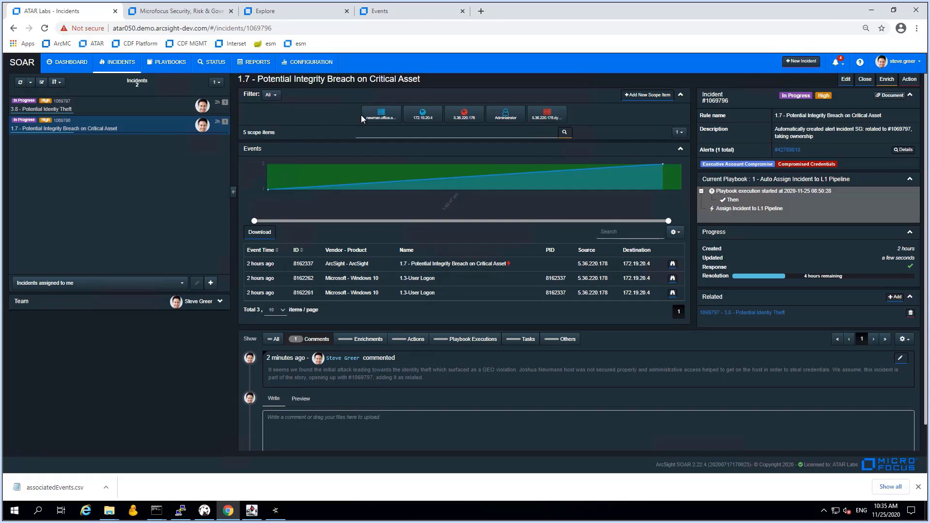
List the three alerts involving the host scope item and view the 2.5 Cross Zone Communication alert's raw details
{"action": "left_click", "coordinate": [383, 117]}
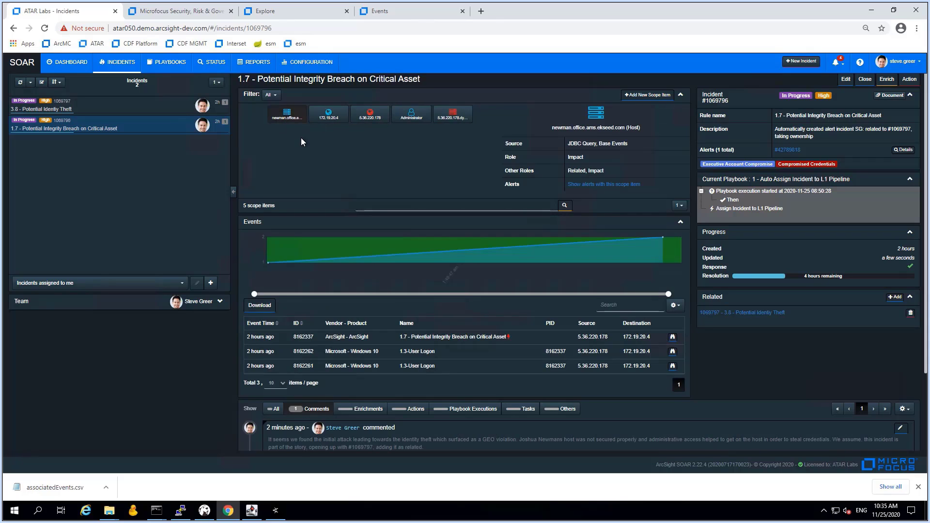
{"action": "left_click", "coordinate": [609, 186]}
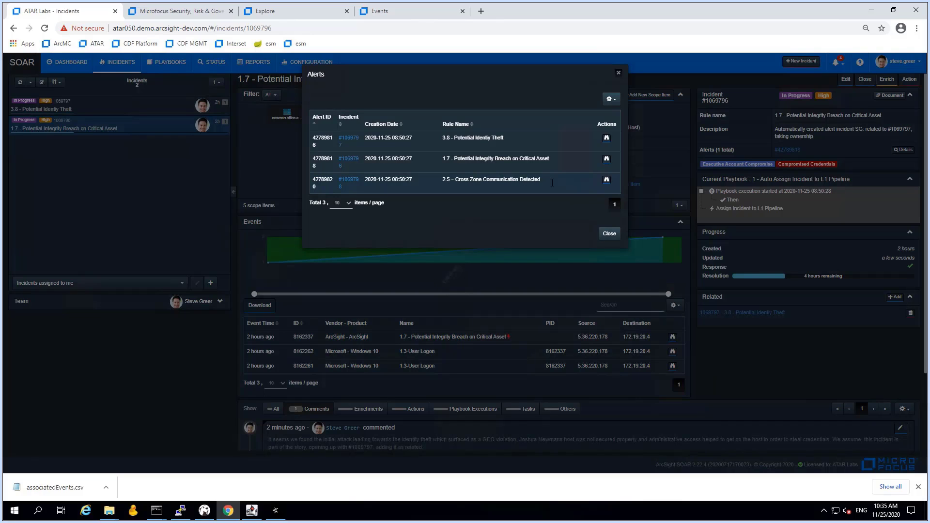
{"action": "left_click", "coordinate": [607, 181]}
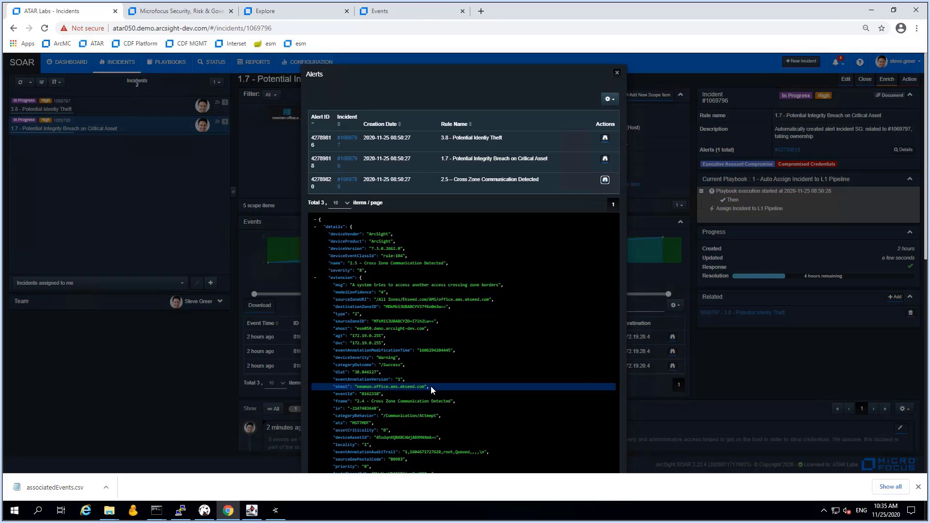
{"action": "scroll", "coordinate": [464, 291], "scroll_direction": "down", "scroll_amount": 2}
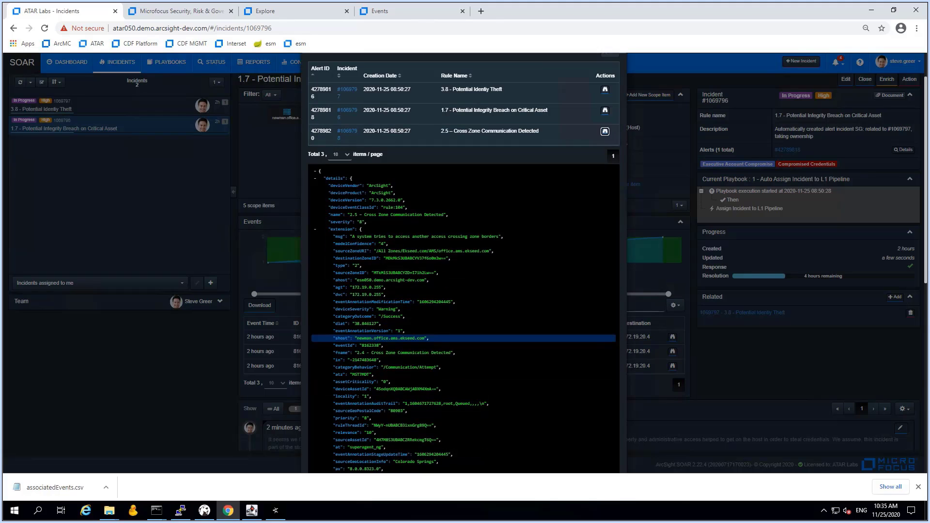
{"action": "scroll", "coordinate": [432, 387], "scroll_direction": "down", "scroll_amount": 2}
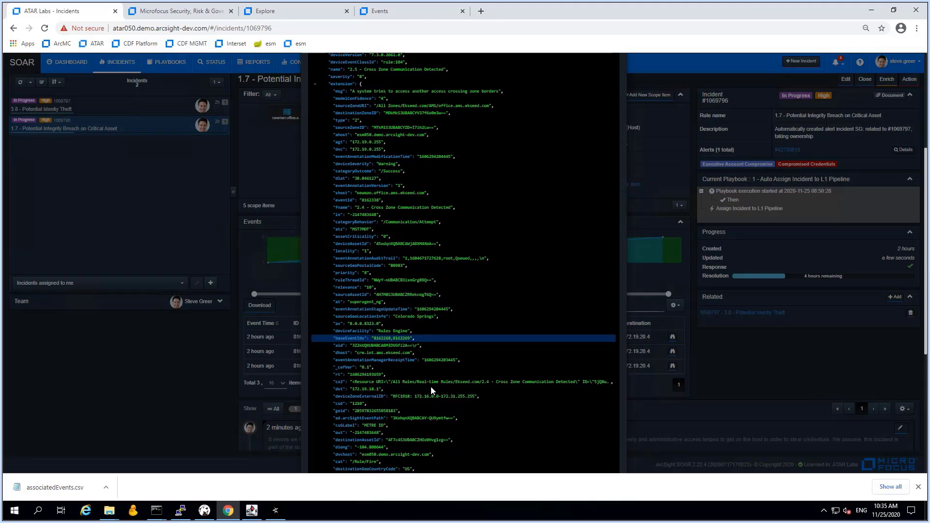
{"action": "scroll", "coordinate": [432, 387], "scroll_direction": "up", "scroll_amount": 4}
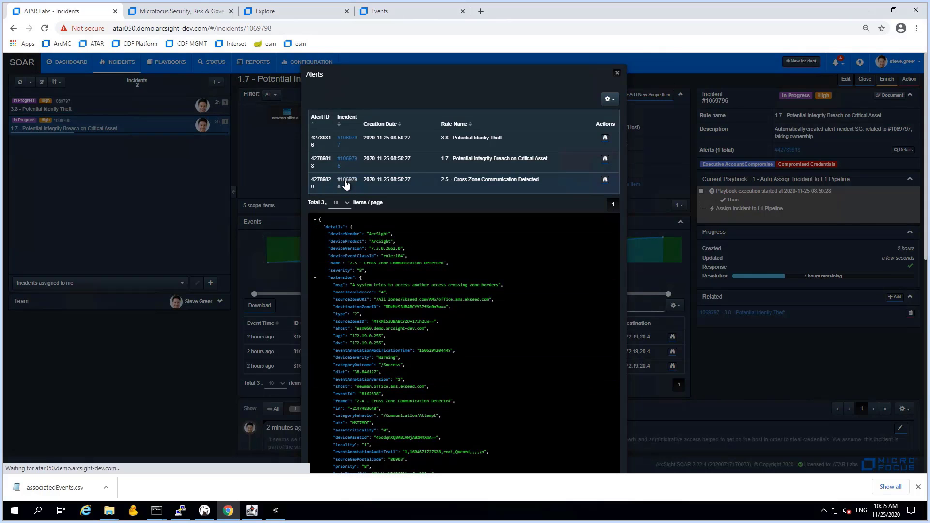
Open incident 2.5 and view scope item 172.19.18.1, then 172.19.20.4
{"action": "left_click", "coordinate": [346, 183]}
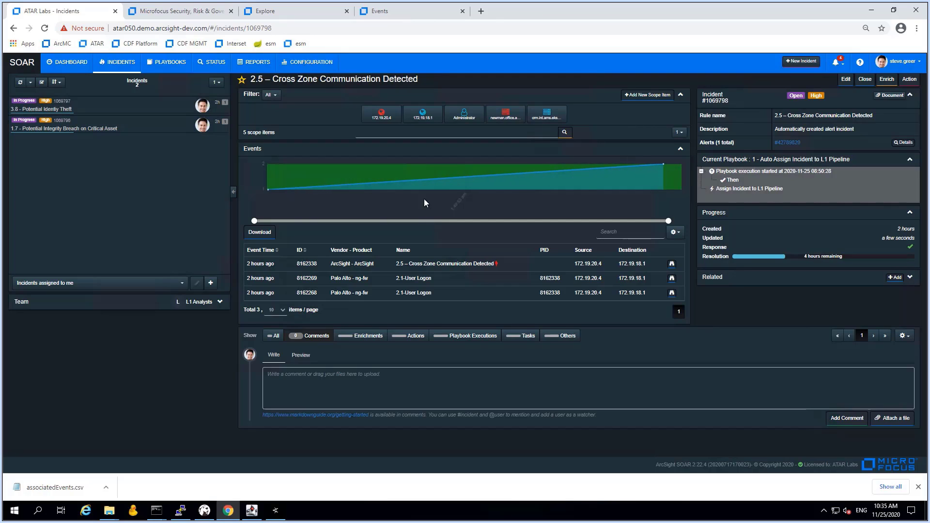
{"action": "left_click", "coordinate": [423, 119]}
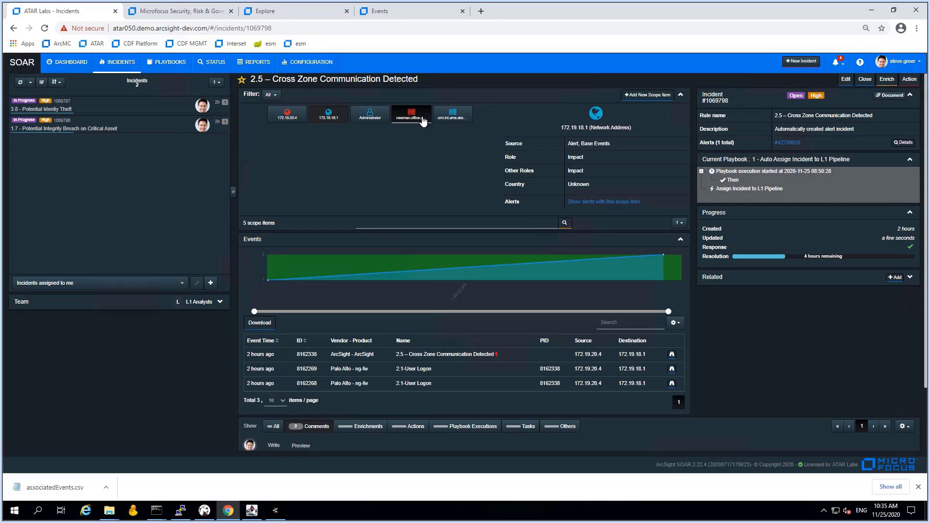
{"action": "left_click", "coordinate": [289, 118]}
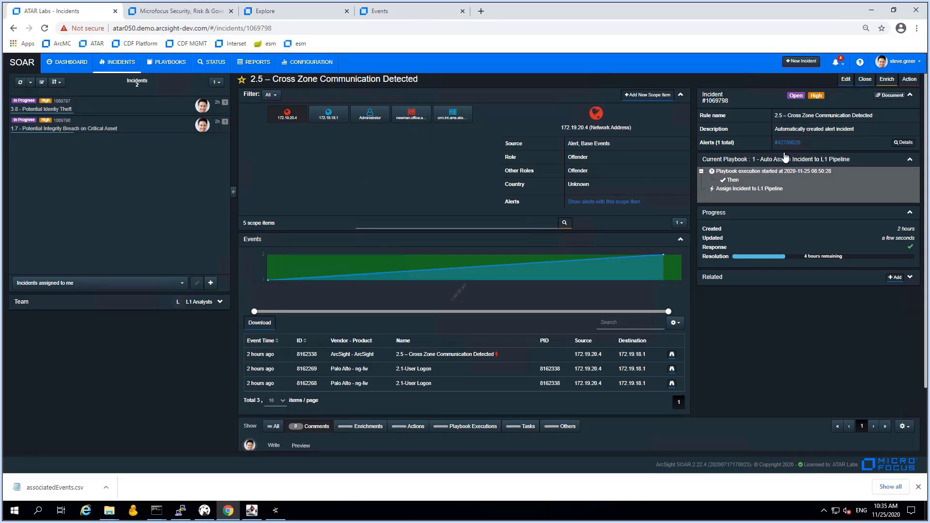
Run the Ekseed Asset Database JDBC asset-details query for 172.19.20.4
{"action": "left_click", "coordinate": [887, 80]}
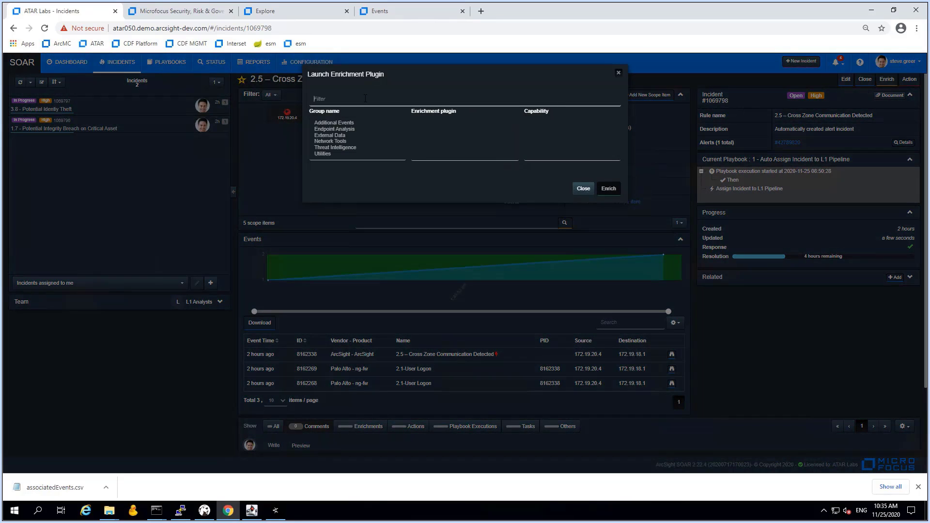
{"action": "type", "text": "jdbc"}
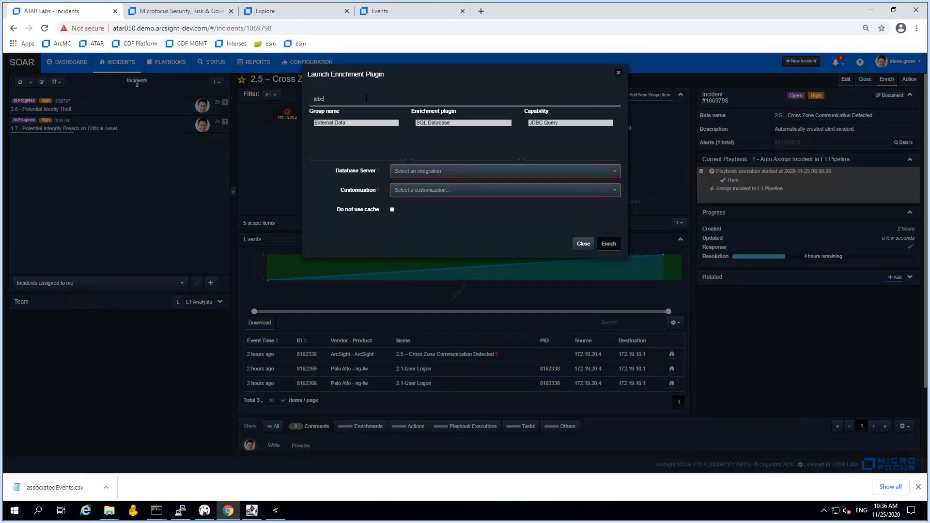
{"action": "left_click", "coordinate": [428, 173]}
{"action": "left_click", "coordinate": [430, 212]}
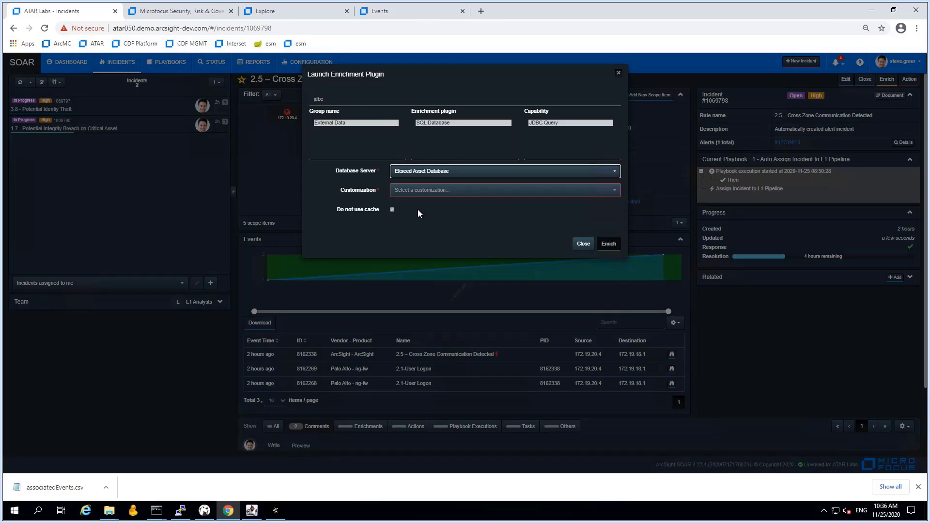
{"action": "left_click", "coordinate": [427, 191]}
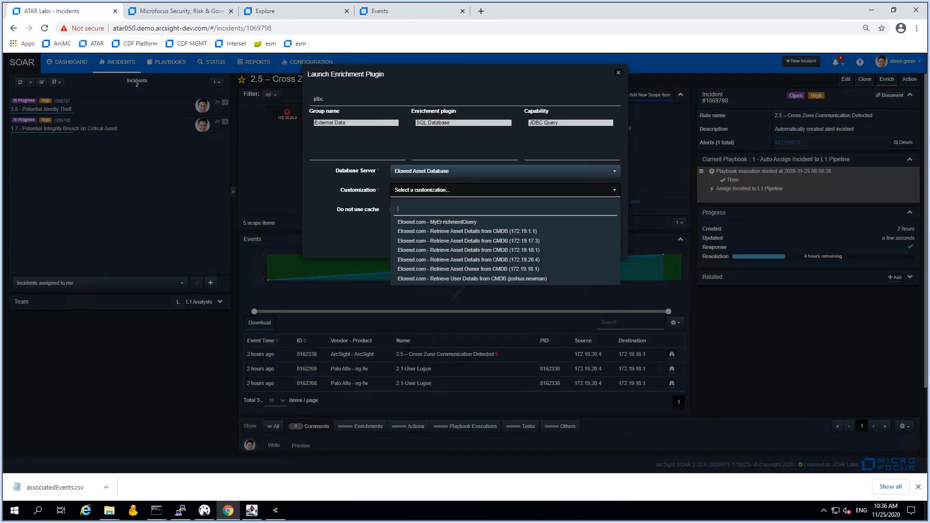
{"action": "left_click", "coordinate": [523, 261]}
{"action": "left_click", "coordinate": [608, 245]}
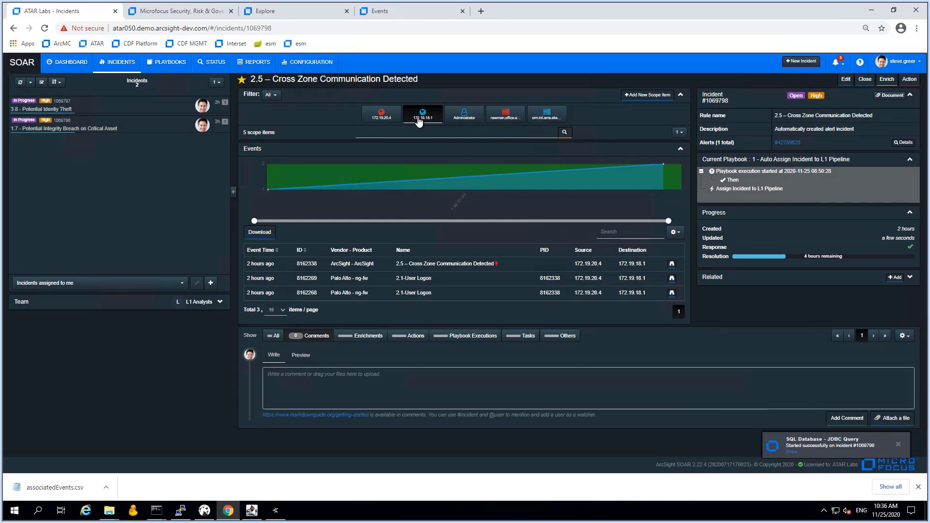
Run the same Ekseed Asset Database JDBC asset-details query for 172.19.18.1
{"action": "left_click", "coordinate": [419, 120]}
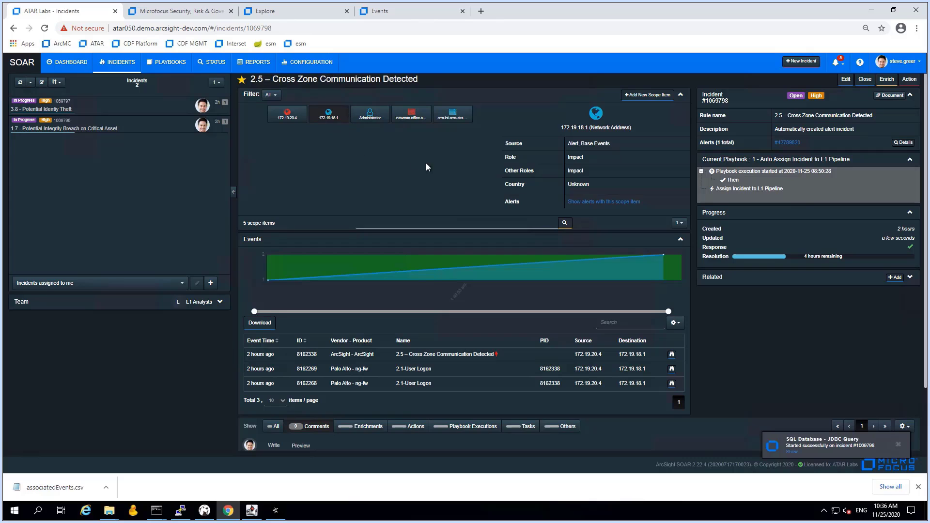
{"action": "left_click", "coordinate": [886, 79]}
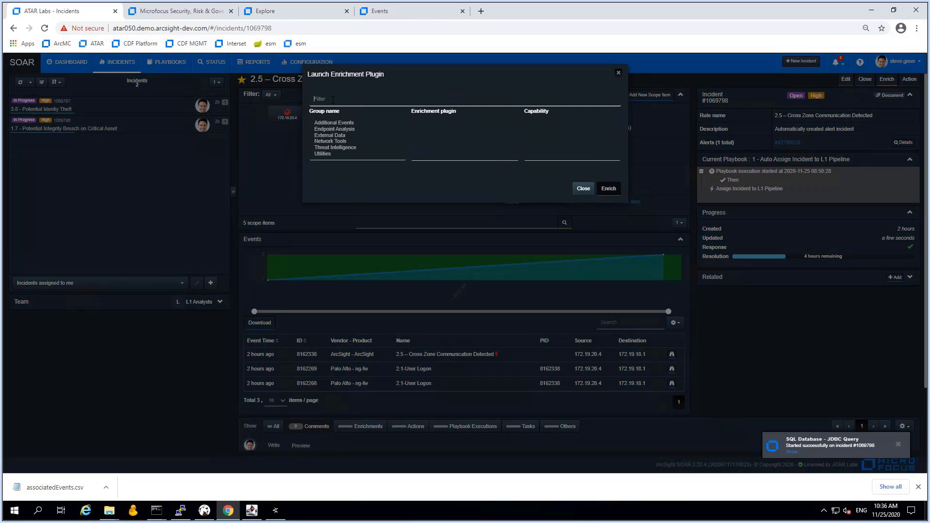
{"action": "type", "text": "jdbc"}
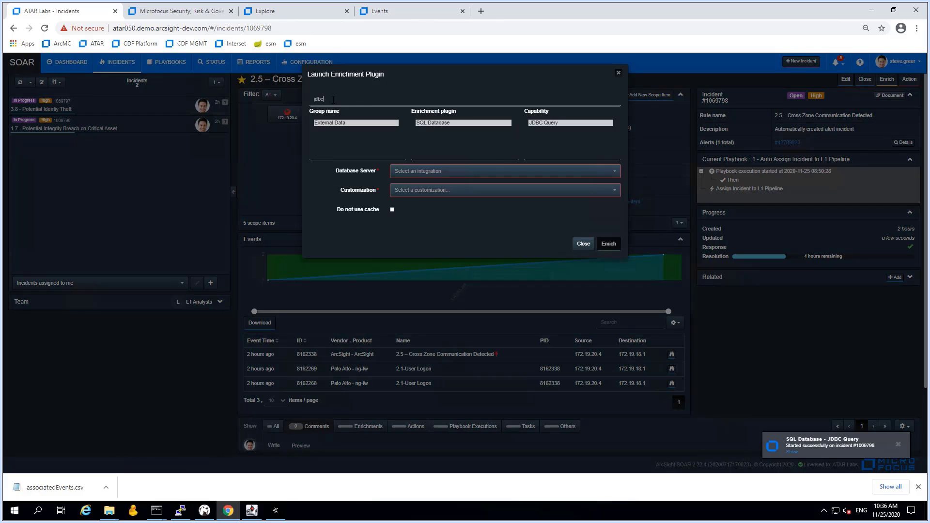
{"action": "left_click", "coordinate": [441, 171]}
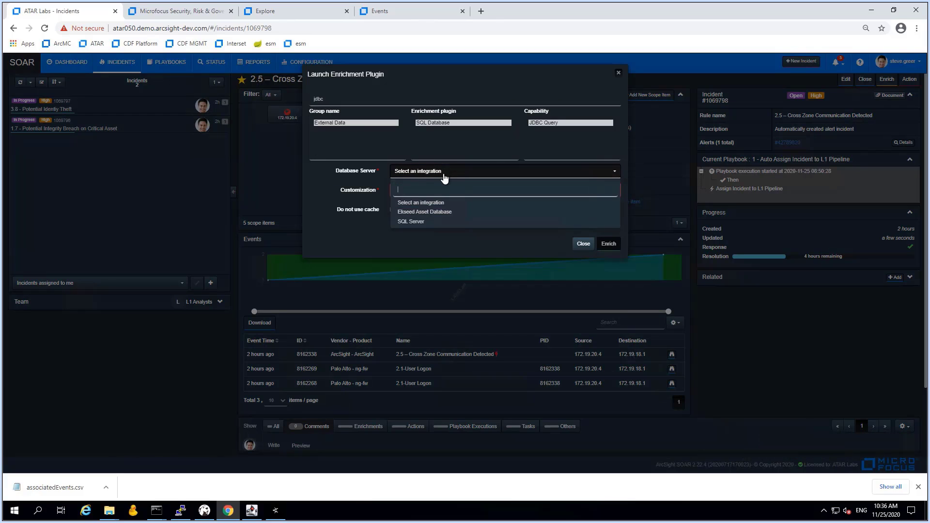
{"action": "left_click", "coordinate": [426, 216]}
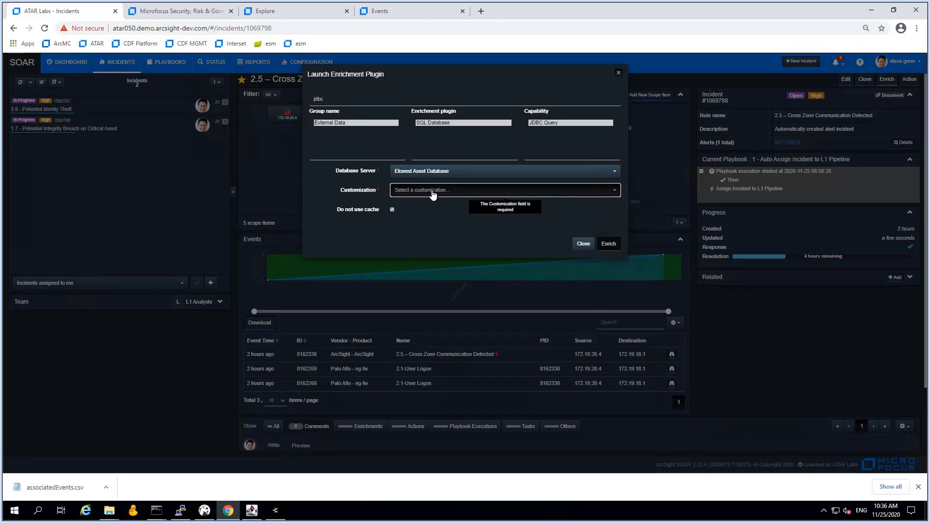
{"action": "left_click", "coordinate": [434, 193]}
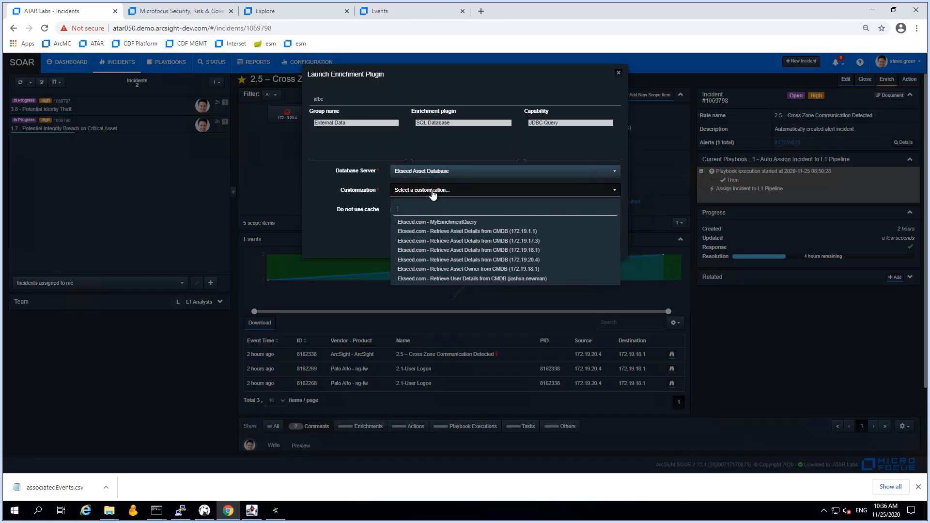
{"action": "left_click", "coordinate": [502, 251]}
{"action": "left_click", "coordinate": [608, 244]}
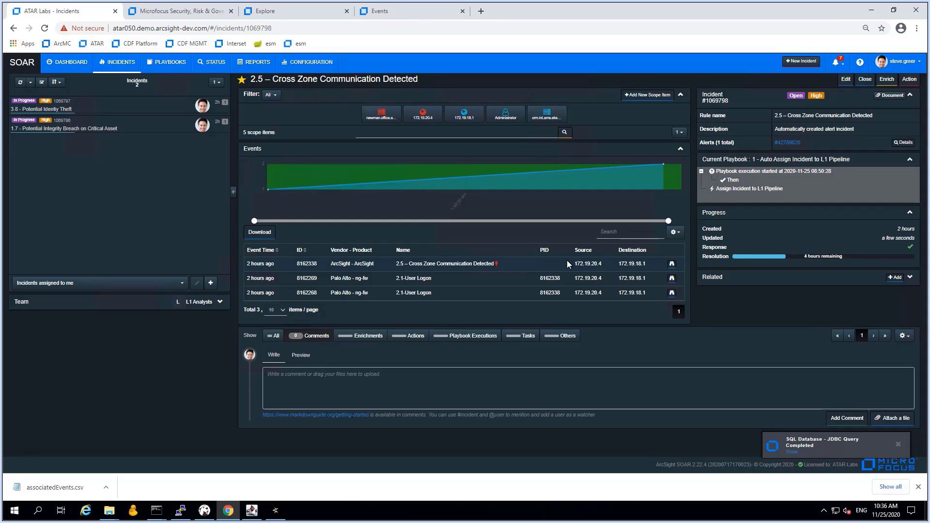
Filter the activity feed to enrichments and review the 172.19.20.4 results, including the host's FQDN
{"action": "left_click", "coordinate": [911, 160]}
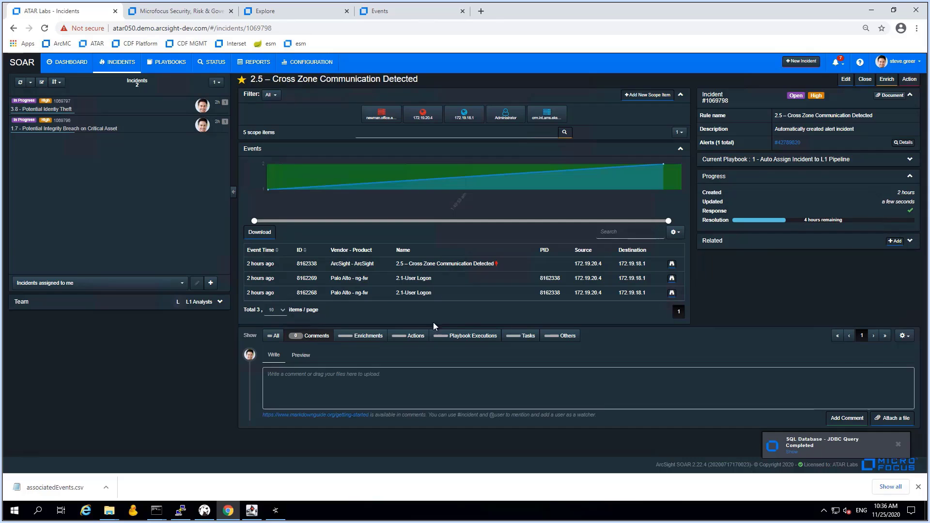
{"action": "left_click", "coordinate": [366, 335]}
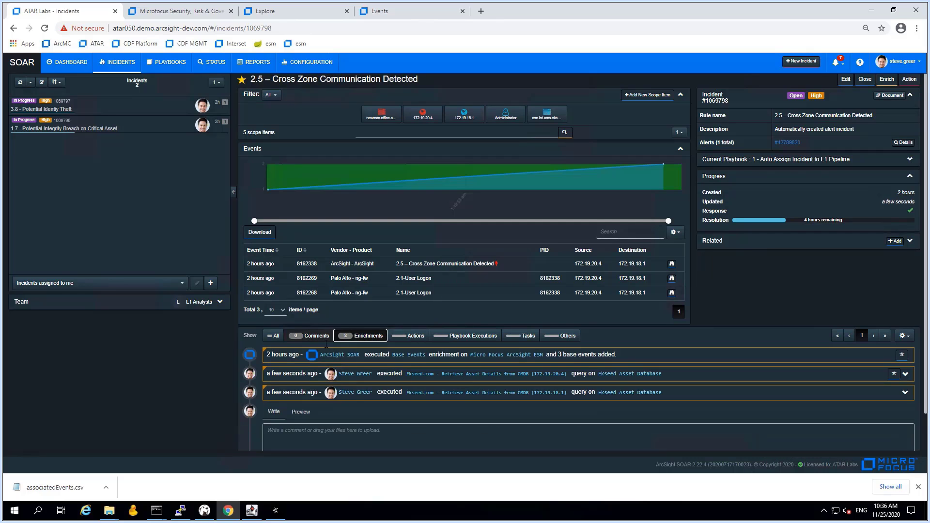
{"action": "scroll", "coordinate": [472, 374], "scroll_direction": "down", "scroll_amount": 1}
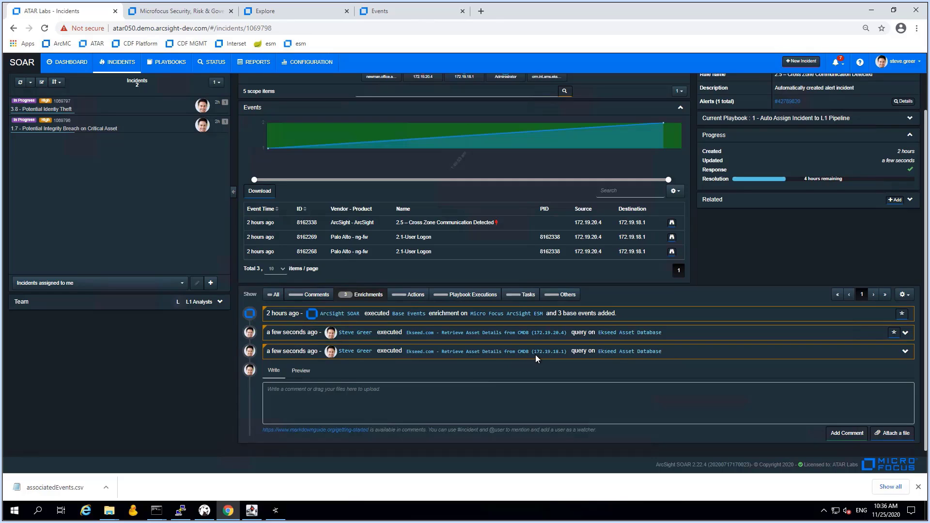
{"action": "left_click", "coordinate": [906, 333]}
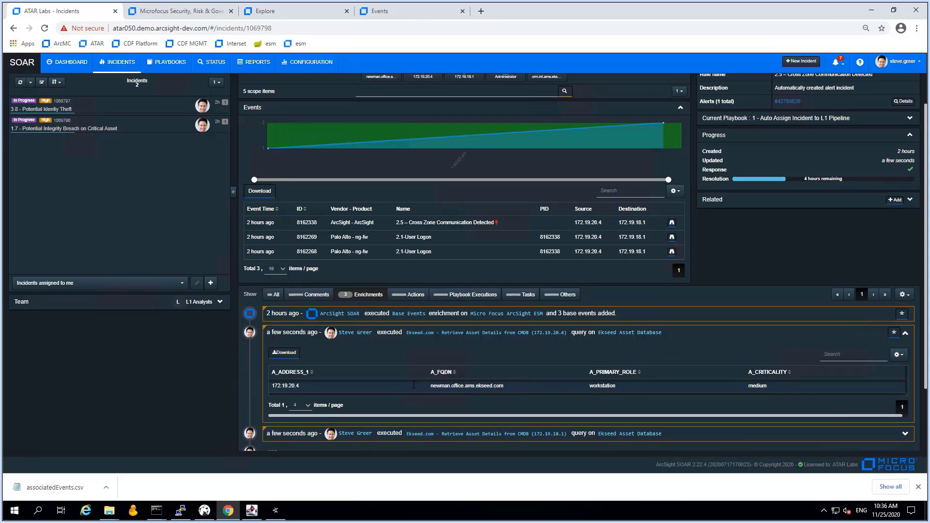
{"action": "left_click_drag", "start_coordinate": [433, 386], "coordinate": [472, 386]}
{"action": "left_click", "coordinate": [847, 362]}
{"action": "left_click", "coordinate": [905, 334]}
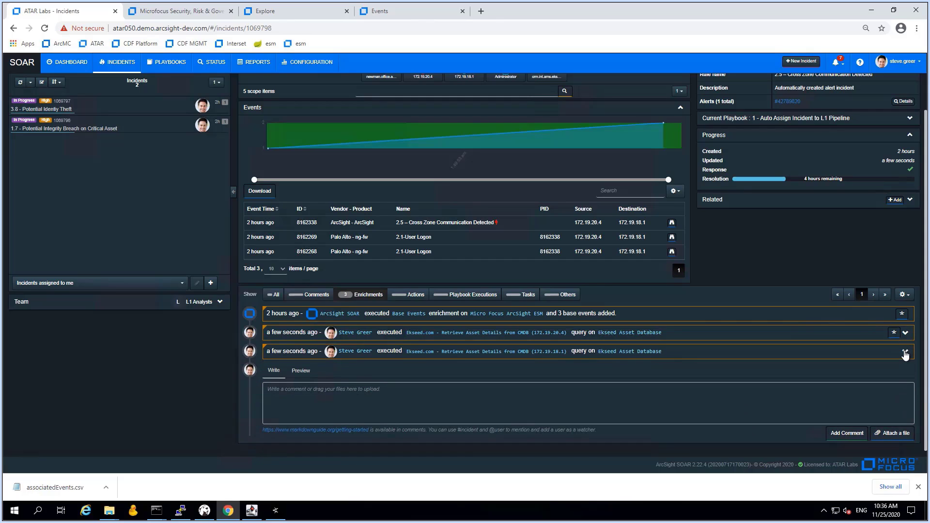
Review 172.19.18.1's results (GDPR scope, role, very high criticality) and pin that enrichment
{"action": "left_click", "coordinate": [905, 353]}
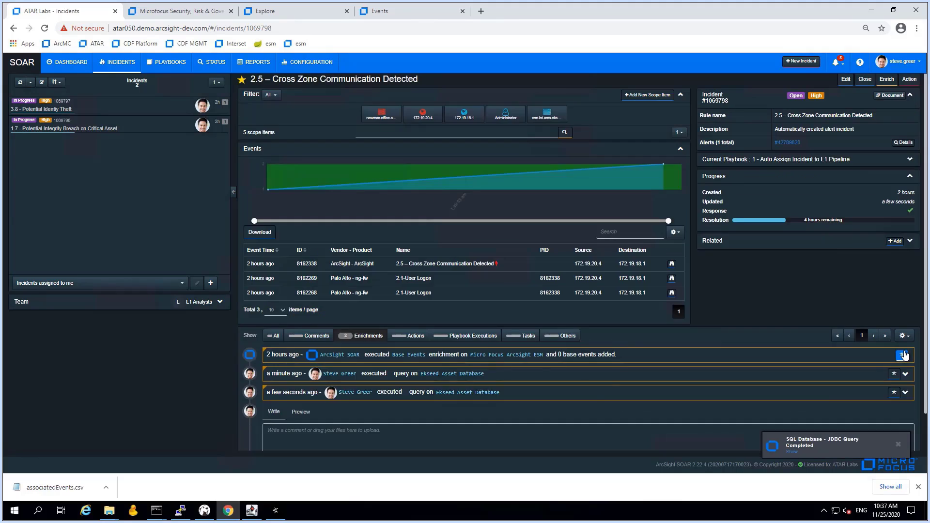
{"action": "left_click", "coordinate": [905, 393]}
{"action": "scroll", "coordinate": [763, 377], "scroll_direction": "down", "scroll_amount": 3}
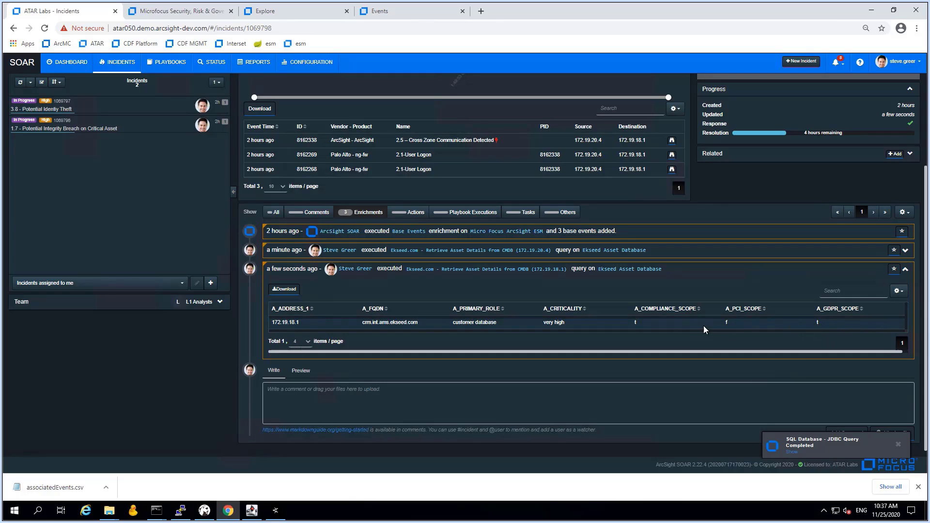
{"action": "double_click", "coordinate": [818, 322]}
{"action": "left_click_drag", "start_coordinate": [453, 323], "coordinate": [568, 324]}
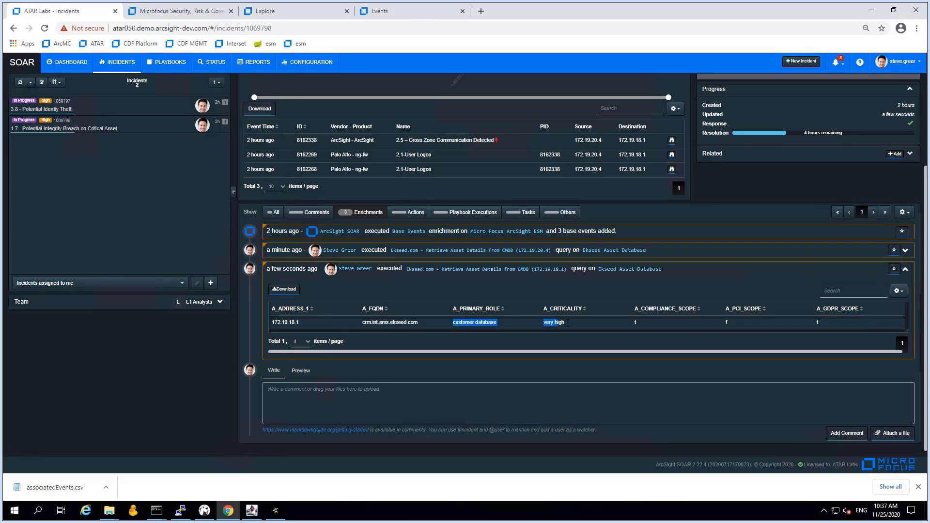
{"action": "left_click", "coordinate": [568, 323]}
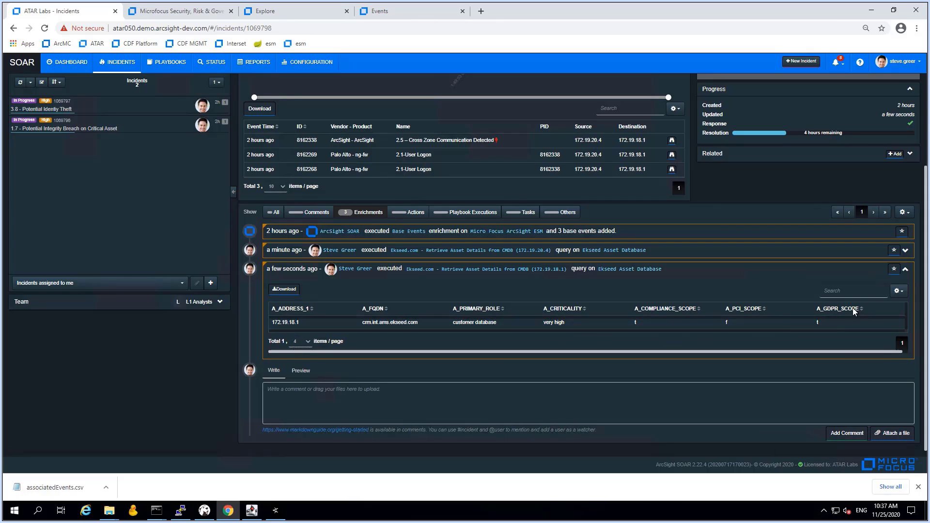
{"action": "left_click", "coordinate": [894, 269]}
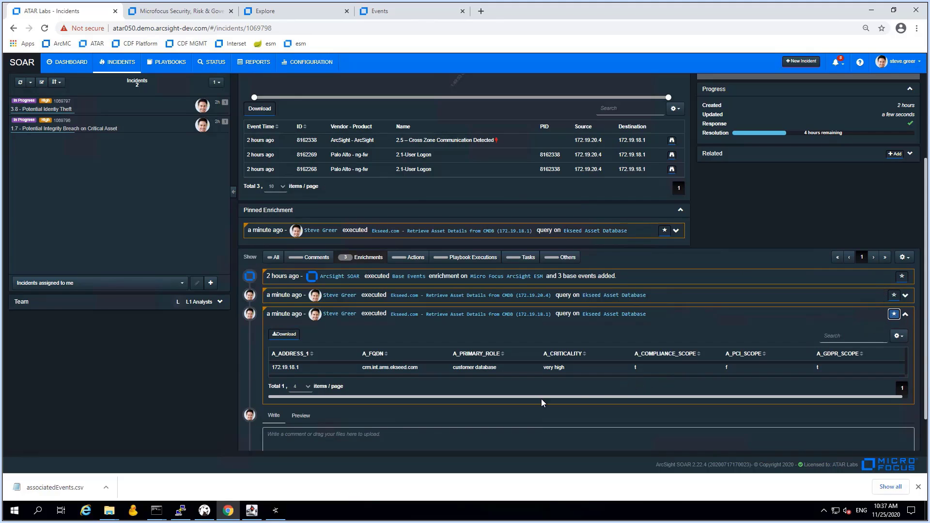
{"action": "scroll", "coordinate": [446, 429], "scroll_direction": "down", "scroll_amount": 1}
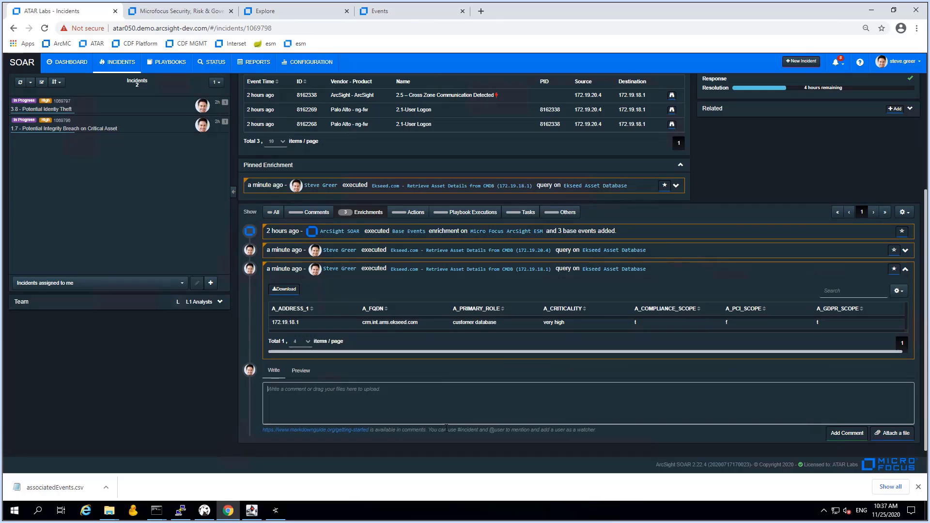
Write a comment relating this incident to 3.8 as a consequence of 1.7 (#1069797, #1069796)
{"action": "type", "text": "This incident shows indication to also be related to 3.8 as a consequence o"}
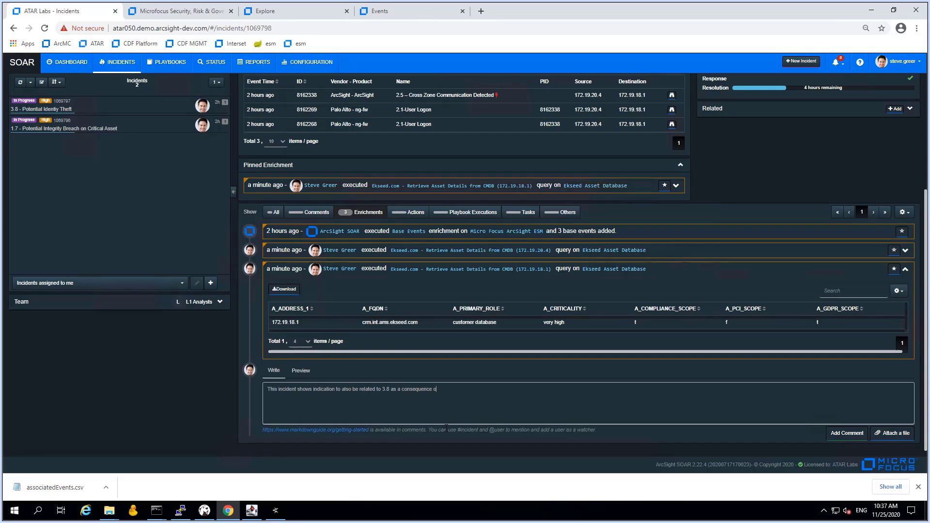
{"action": "type", "text": "f 1."}
{"action": "type", "text": "*"}
{"action": "type", "text": "#"}
{"action": "type", "text": "106"}
{"action": "type", "text": "9"}
{"action": "type", "text": "797"}
{"action": "type", "text": ")"}
{"action": "key", "text": "Left"}
{"action": "key", "text": "Left"}
{"action": "key", "text": "BackSpace"}
{"action": "type", "text": "("}
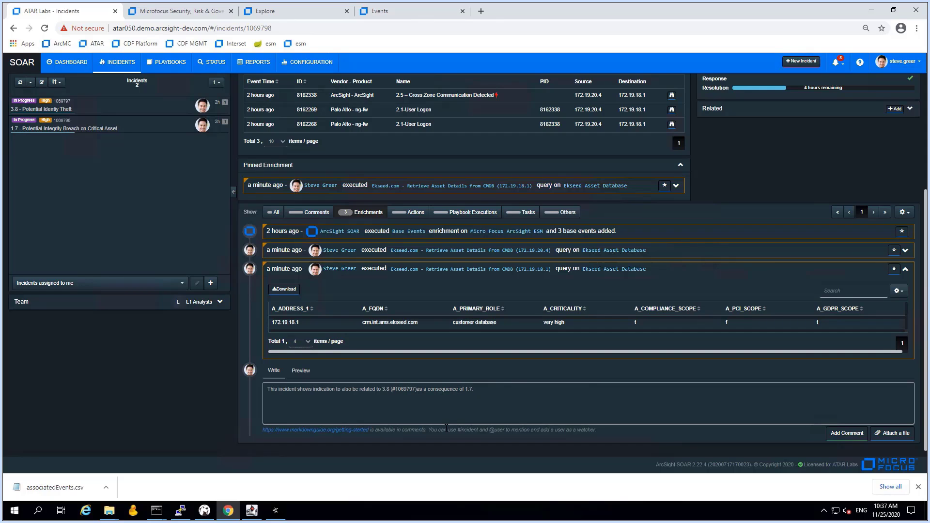
{"action": "key", "text": "Left"}
{"action": "key", "text": "Left"}
{"action": "type", "text": "#1069"}
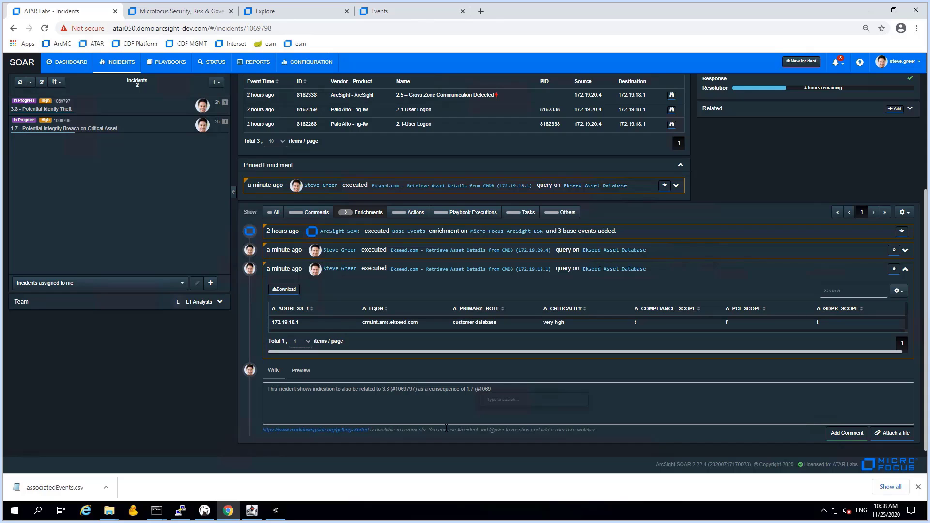
{"action": "type", "text": "796). Add ining it as related to 3.8."}
Add that it indicates lateral movement into a critical zone warranting higher severity, then post it
{"action": "type", "text": "Alsothis indicates la"}
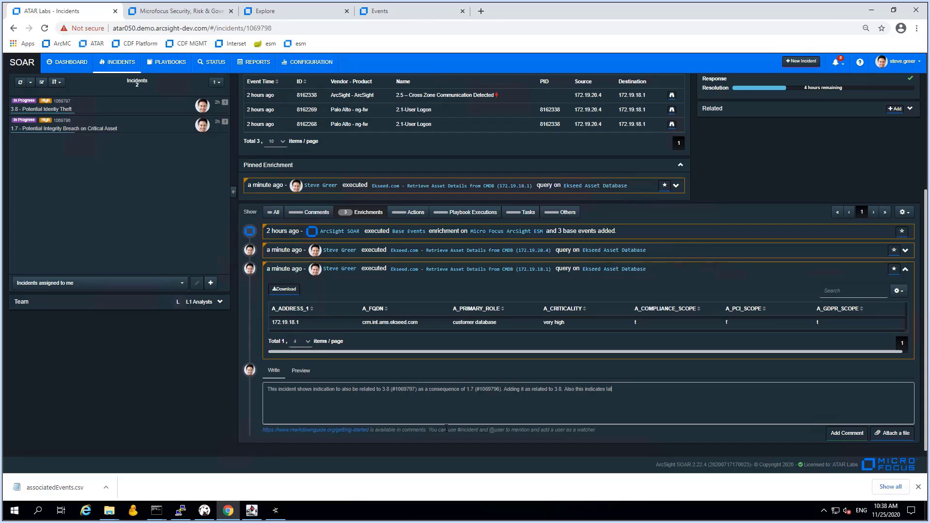
{"action": "type", "text": "teral move"}
{"action": "type", "text": "ment"}
{"action": "type", "text": " into a critical"}
{"action": "type", "text": " zyone."}
{"action": "type", "text": "one. The new"}
{"action": "type", "text": " target asset "}
{"action": "type", "text": "has bbu"}
{"action": "type", "text": "sine"}
{"action": "type", "text": "ss relevanc"}
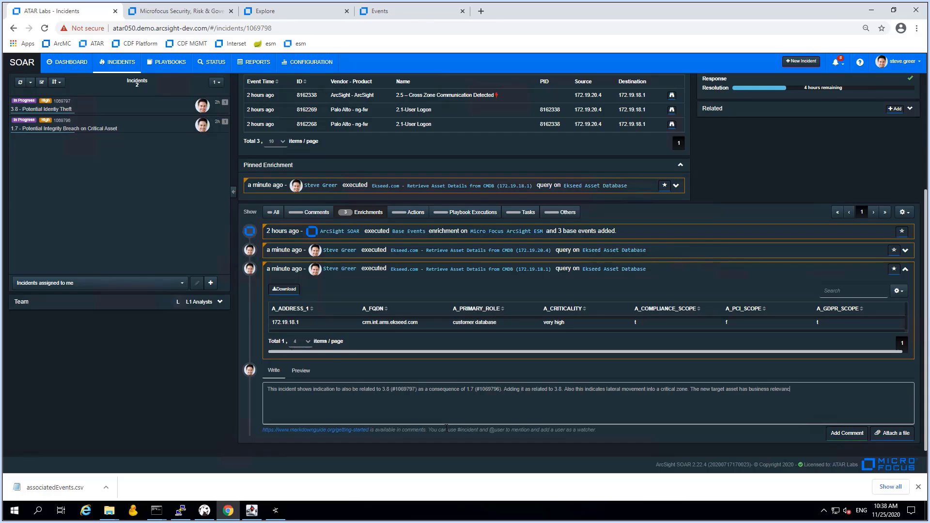
{"action": "type", "text": "e with high criticality and compliance in"}
{"action": "type", "text": "pact. Also increasing severitz"}
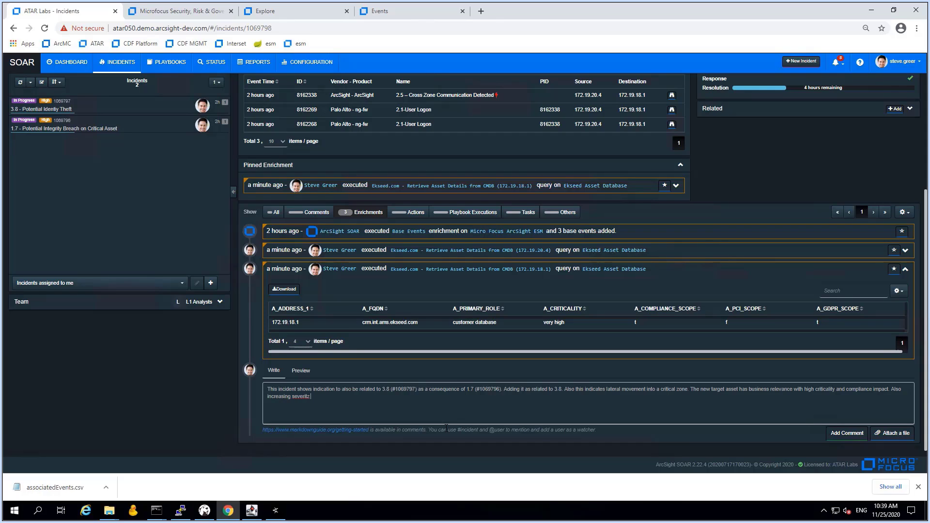
{"action": "key", "text": "BackSpace"}
{"action": "type", "text": "y of the incidents."}
{"action": "left_click", "coordinate": [835, 435]}
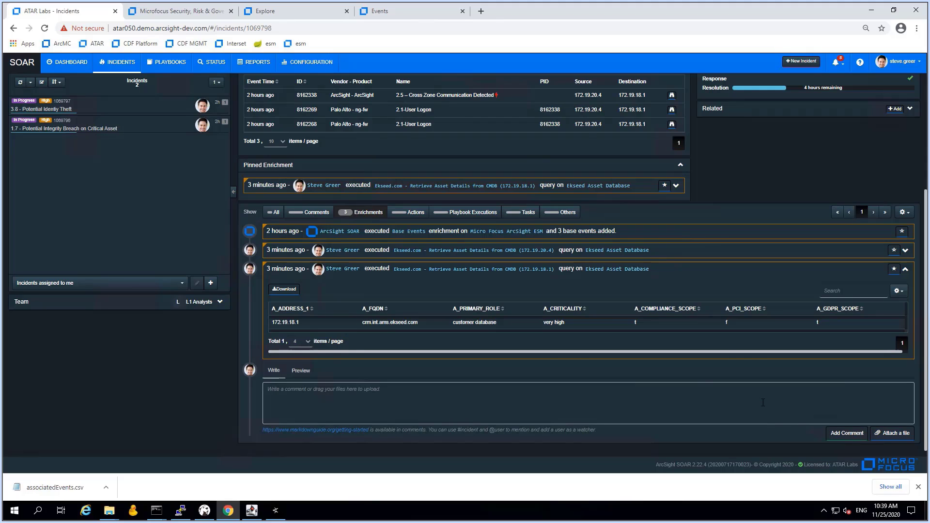
Assign incident 2.5 to yourself and note in its description that you're taking ownership, likely related to #69797
{"action": "scroll", "coordinate": [763, 403], "scroll_direction": "up", "scroll_amount": 3}
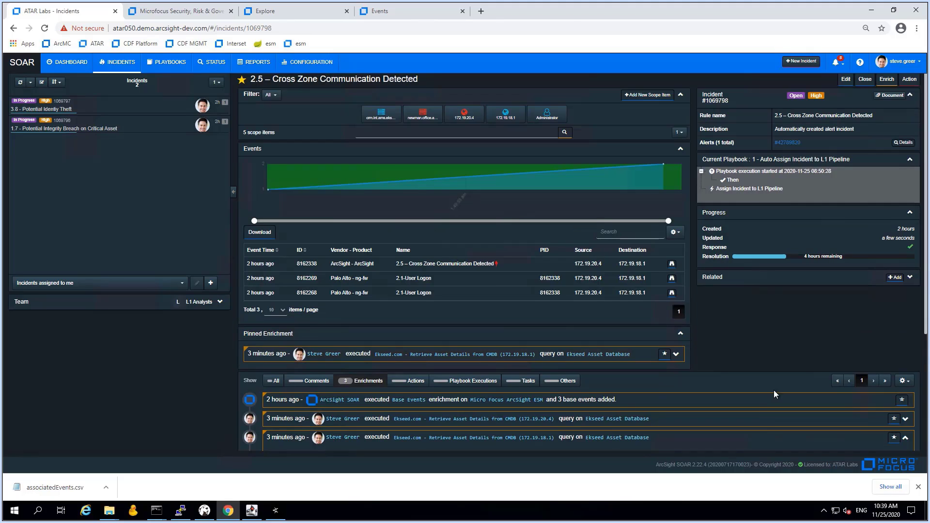
{"action": "left_click", "coordinate": [845, 80]}
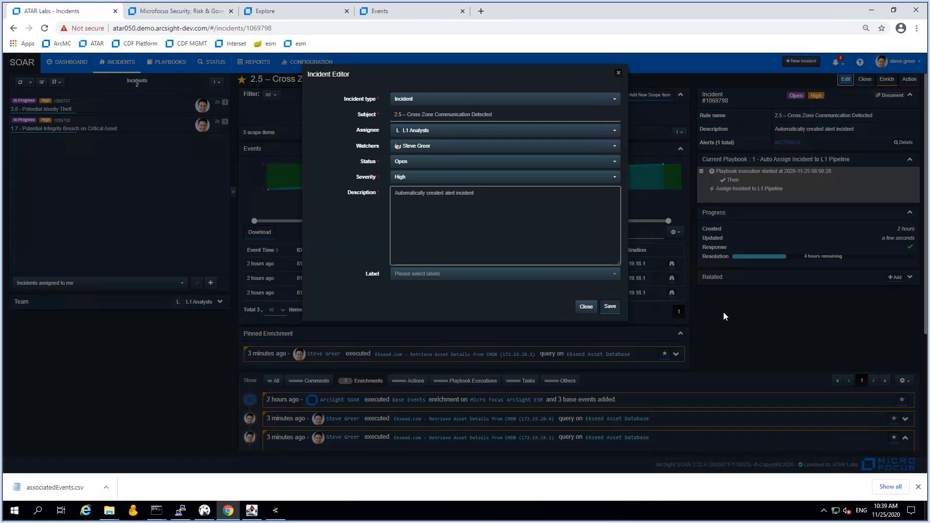
{"action": "left_click", "coordinate": [432, 130]}
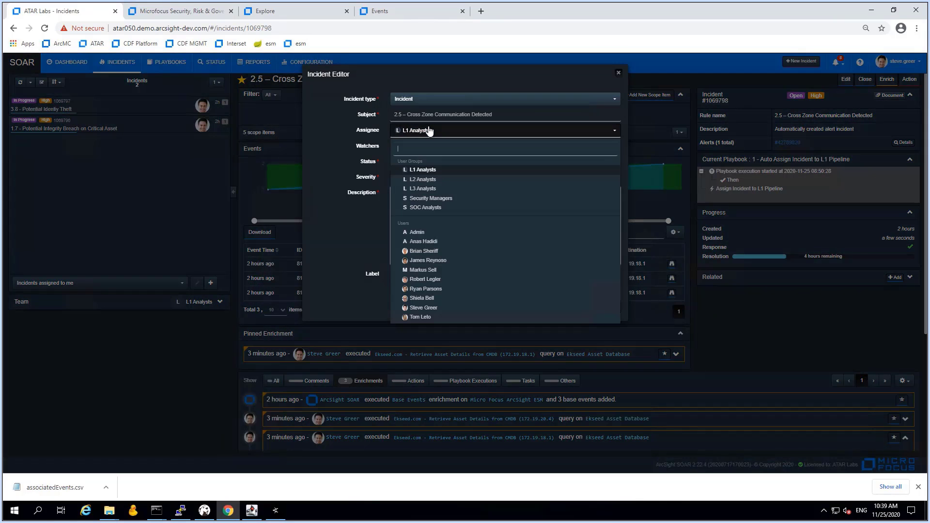
{"action": "left_click", "coordinate": [422, 308]}
{"action": "left_click", "coordinate": [490, 197]}
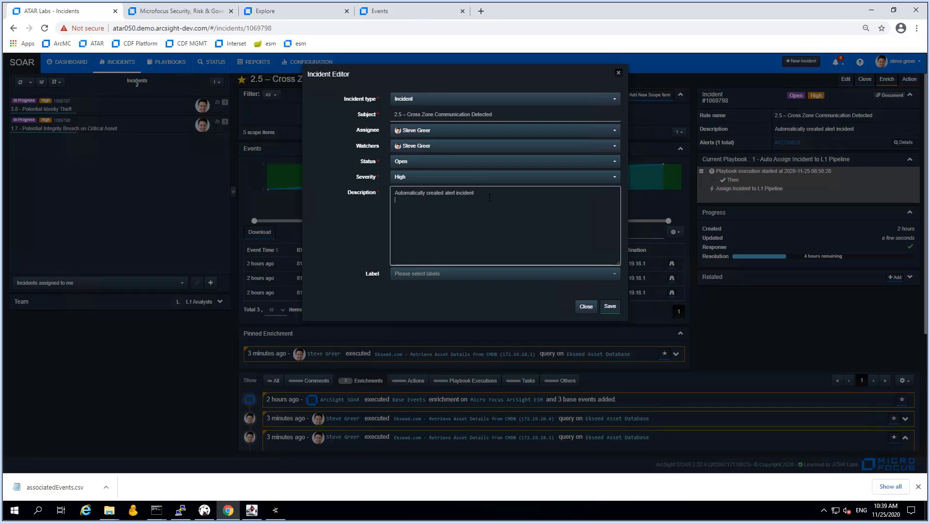
{"action": "type", "text": "Taking"}
{"action": "key", "text": "Home"}
{"action": "type", "text": "SG: "}
{"action": "type", "text": " ownership as it is likely related,to #"}
{"action": "type", "text": "69797"}
Set status to In Progress, add labels Data Leak, GDPR Related and High Value Target, and save
{"action": "left_click", "coordinate": [417, 162]}
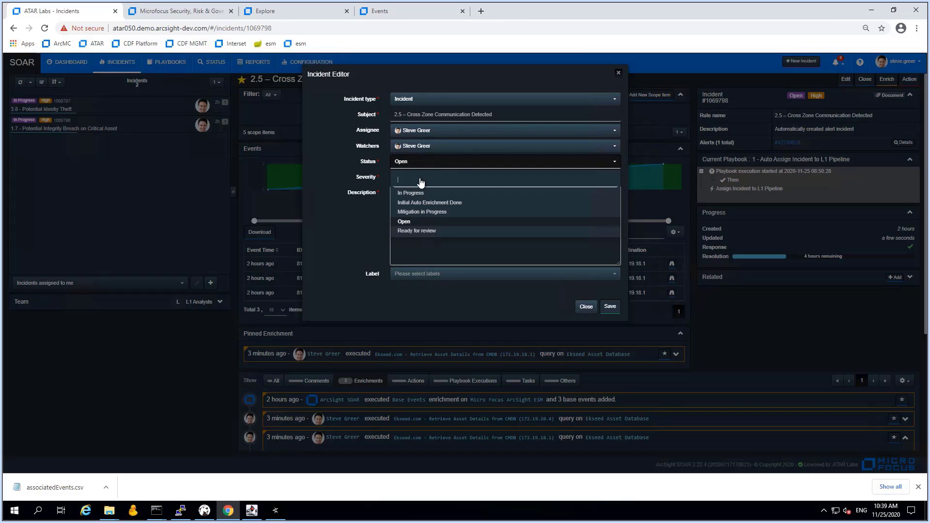
{"action": "left_click", "coordinate": [415, 198]}
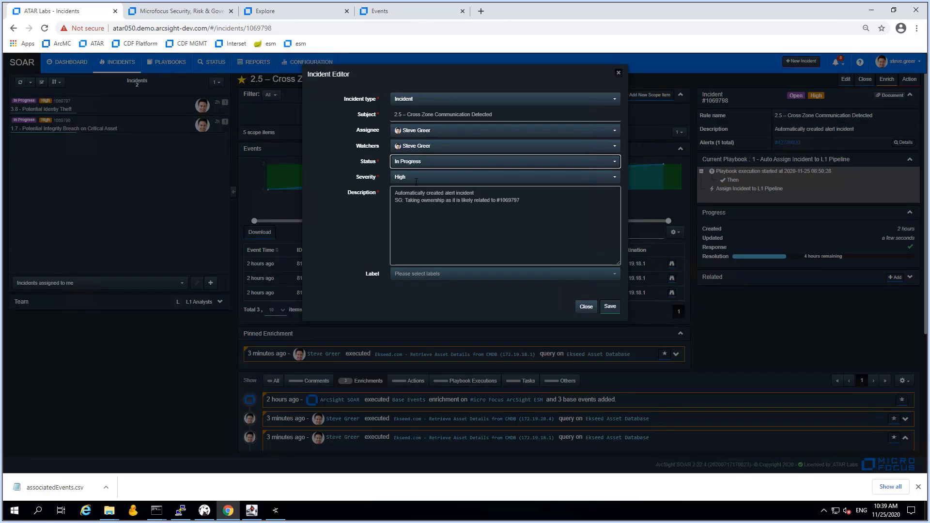
{"action": "left_click", "coordinate": [422, 275]}
{"action": "left_click", "coordinate": [423, 280]}
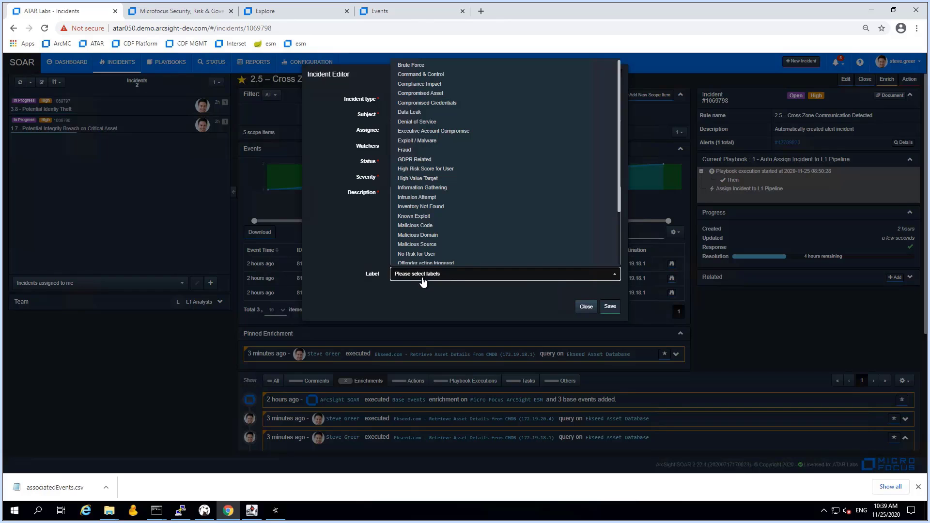
{"action": "left_click", "coordinate": [416, 113]}
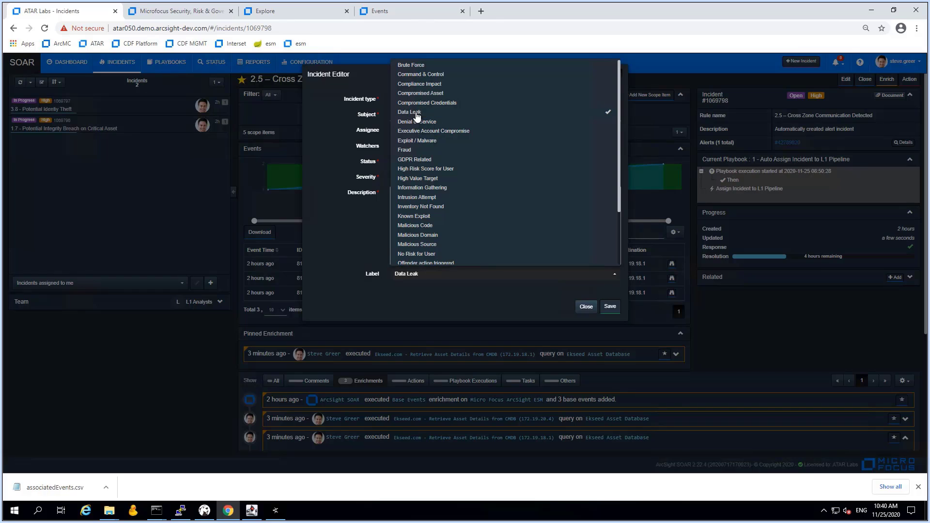
{"action": "left_click", "coordinate": [419, 161]}
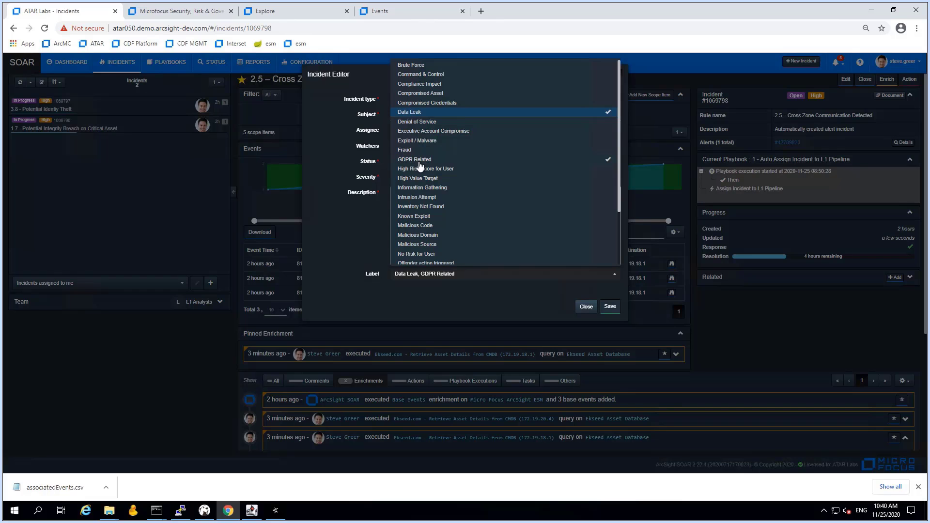
{"action": "left_click", "coordinate": [419, 180]}
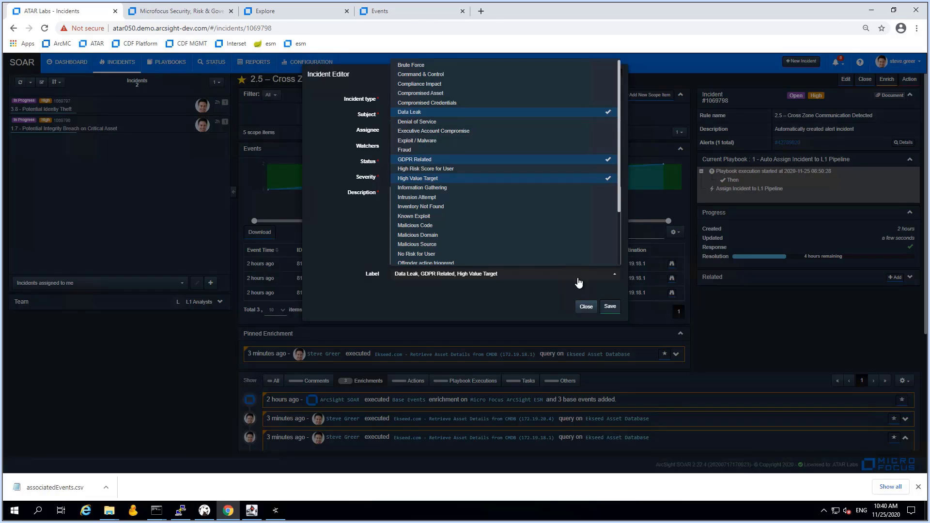
{"action": "left_click", "coordinate": [611, 307]}
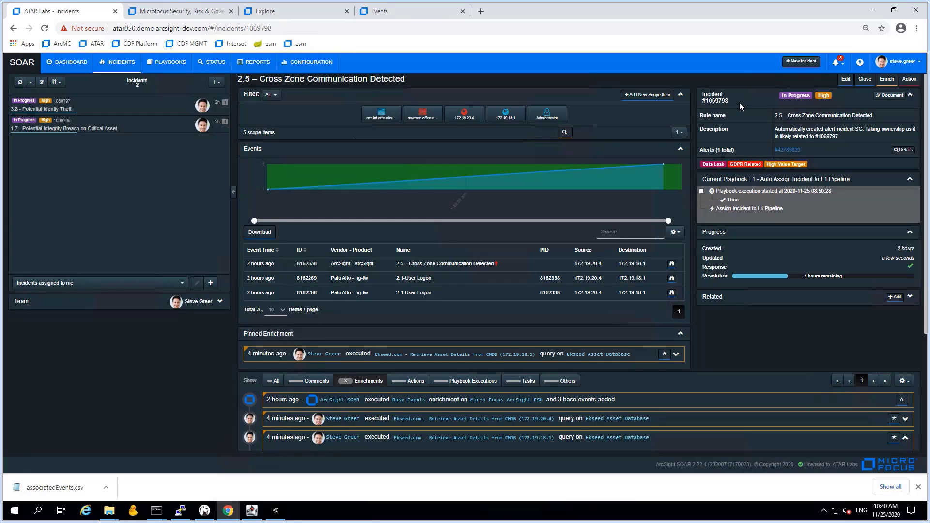
Copy incident 2.5's number, open incident 3.8, glance at related incident 1.7, then return to 3.8
{"action": "left_click_drag", "start_coordinate": [743, 101], "coordinate": [703, 101]}
{"action": "key", "text": "ctrl+c"}
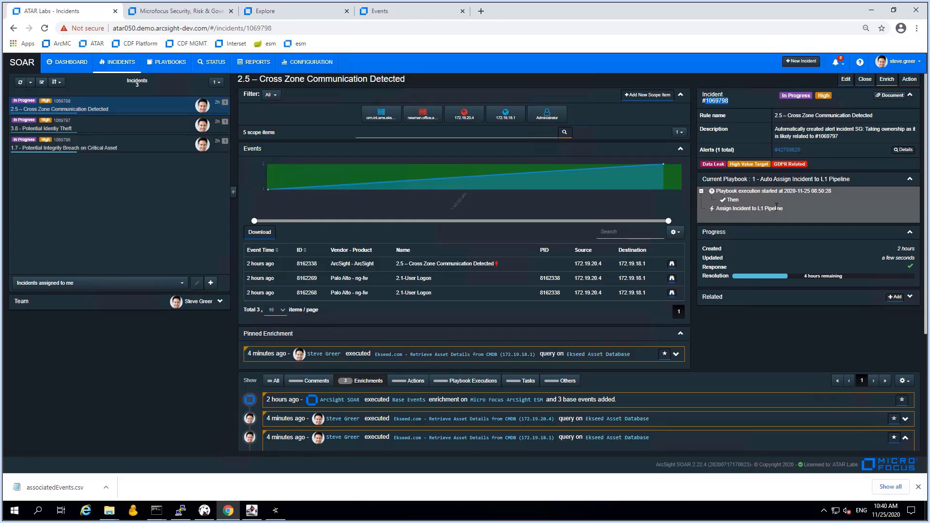
{"action": "left_click", "coordinate": [122, 129]}
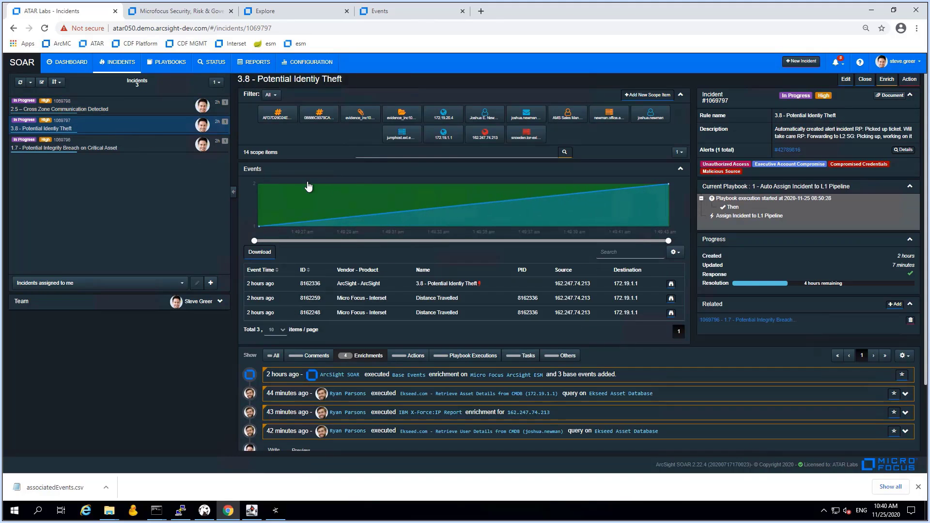
{"action": "left_click", "coordinate": [740, 321]}
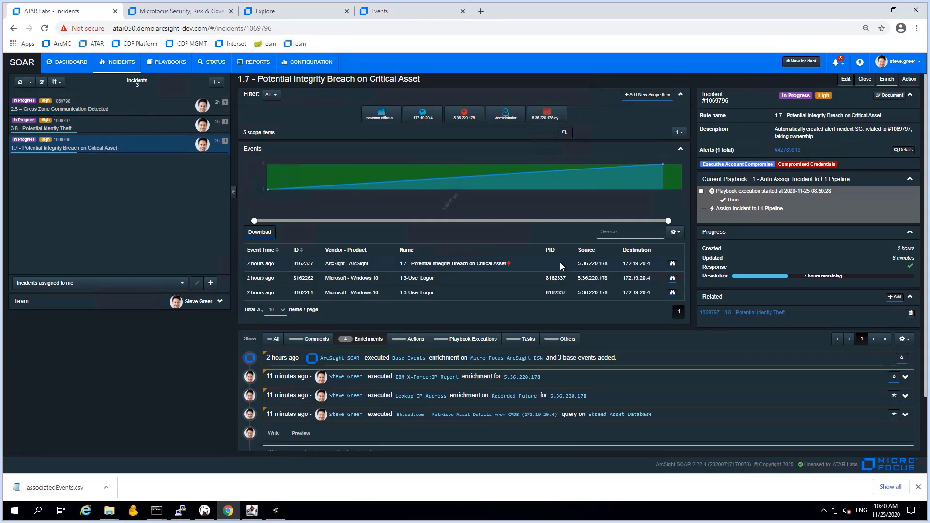
{"action": "left_click", "coordinate": [101, 128]}
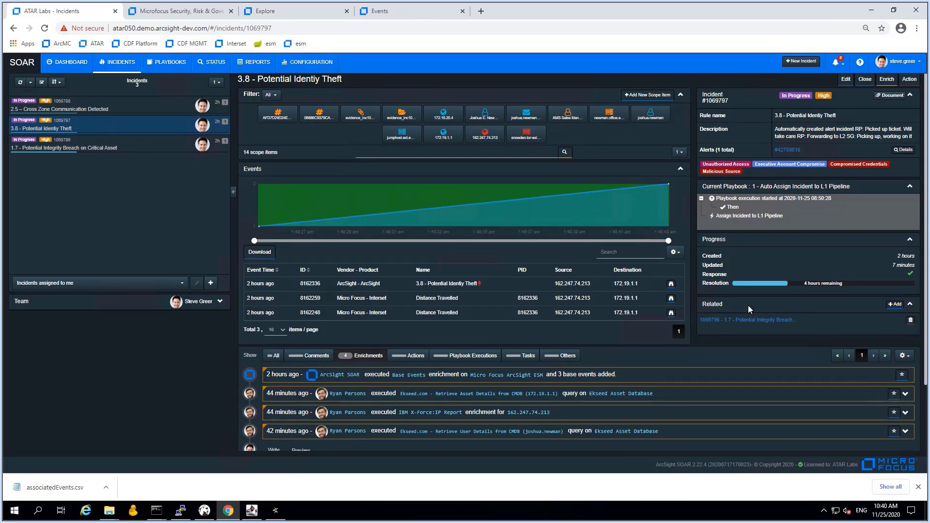
Add incident 2.5 (1069798) to incident 3.8's related incidents with relation type Related
{"action": "left_click", "coordinate": [895, 305]}
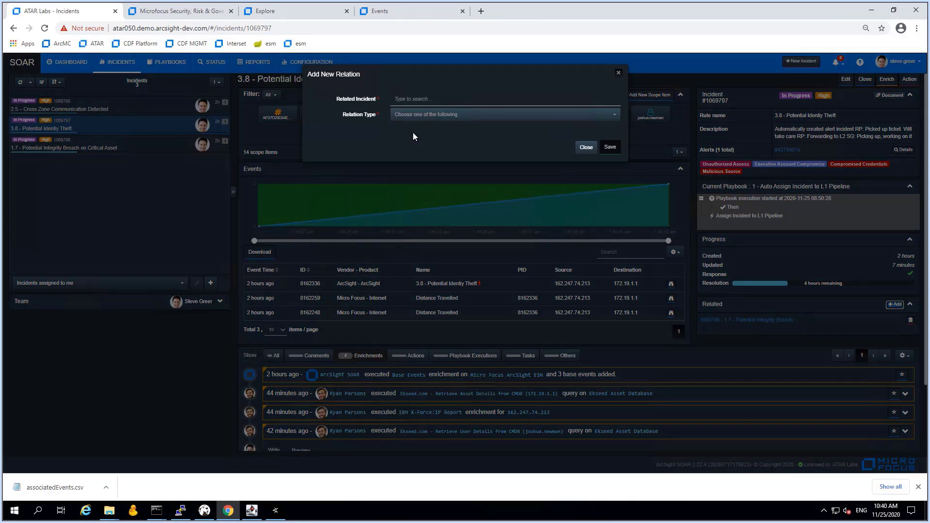
{"action": "left_click", "coordinate": [402, 99]}
{"action": "key", "text": "ctrl+v"}
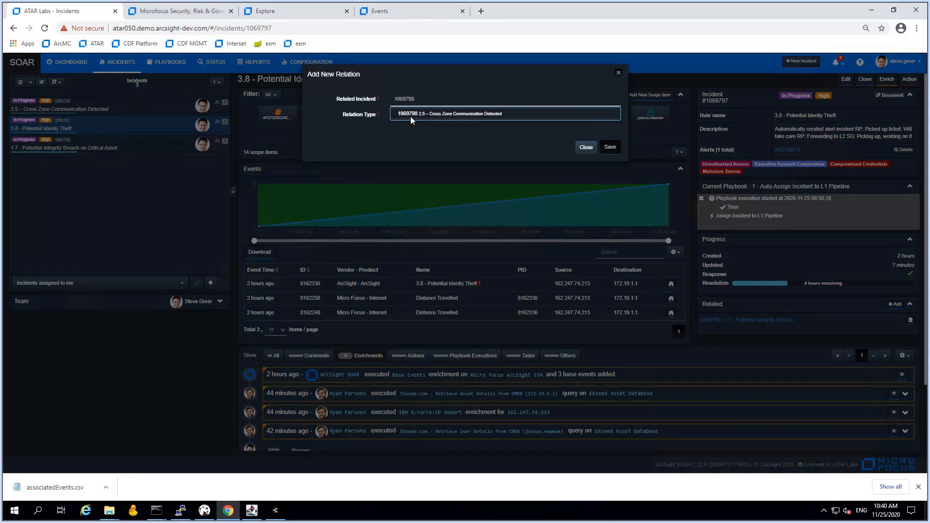
{"action": "left_click", "coordinate": [411, 115]}
{"action": "left_click", "coordinate": [413, 116]}
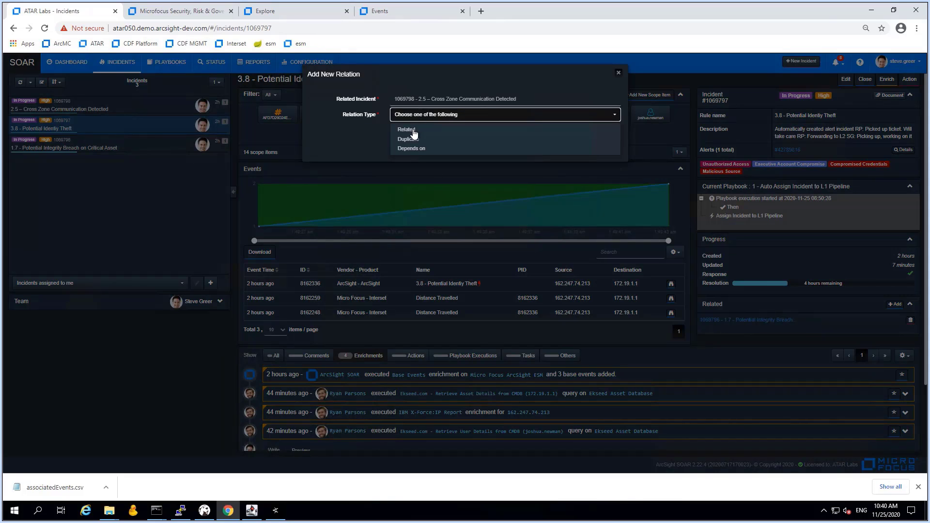
{"action": "left_click", "coordinate": [406, 129]}
{"action": "left_click", "coordinate": [610, 145]}
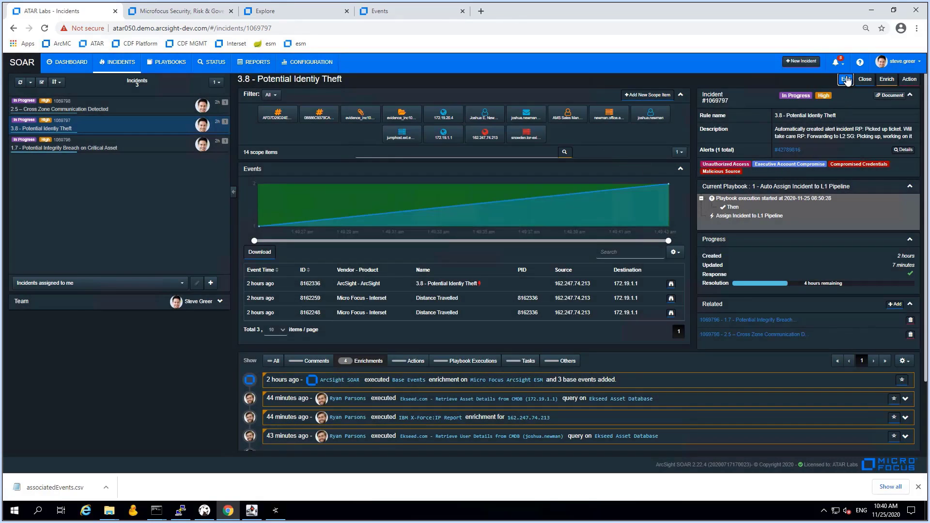
Edit incident 3.8 and raise its severity to Critical
{"action": "left_click", "coordinate": [846, 80]}
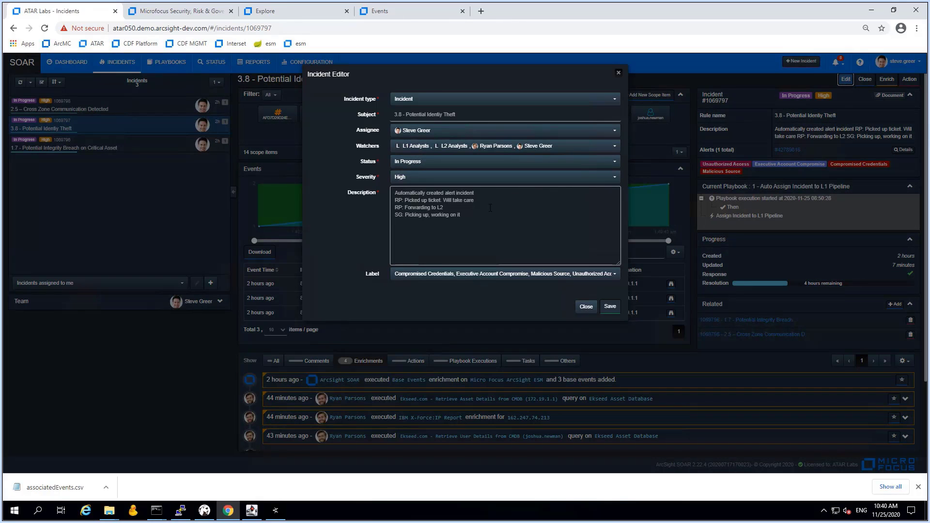
{"action": "left_click", "coordinate": [471, 216]}
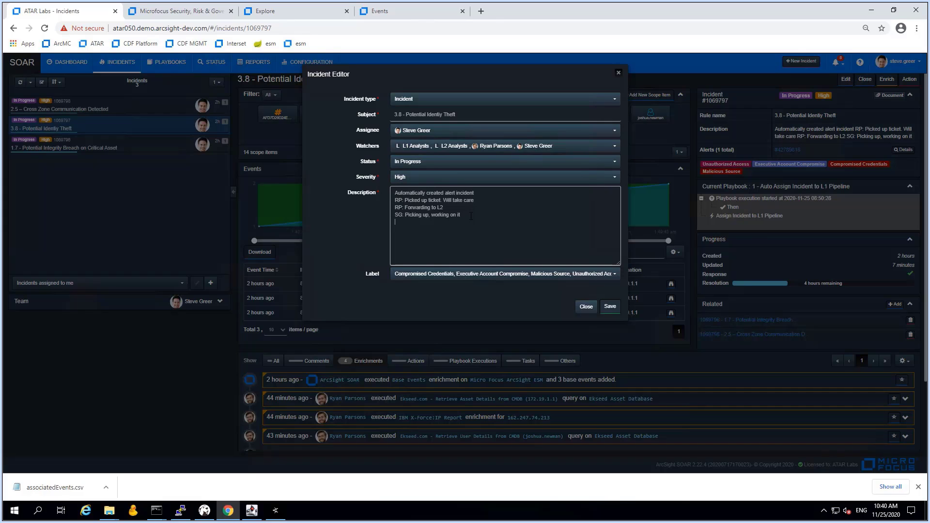
{"action": "type", "text": "SG"}
{"action": "key", "text": "BackSpace"}
{"action": "key", "text": "BackSpace"}
{"action": "key", "text": "BackSpace"}
{"action": "left_click", "coordinate": [409, 181]}
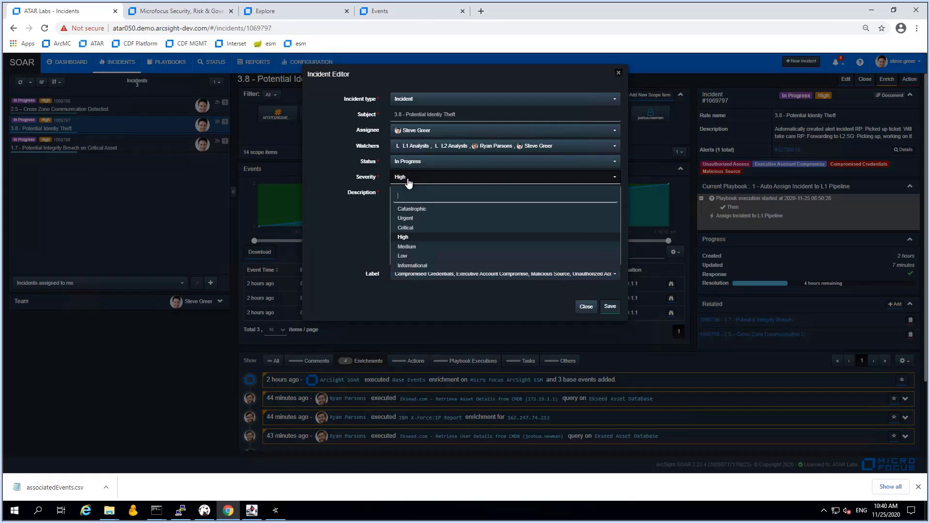
{"action": "left_click", "coordinate": [407, 229]}
Add labels Data Leak, Compromised Asset, GDPR Related, Compliance Impact and High Value Target, then save
{"action": "left_click", "coordinate": [428, 277]}
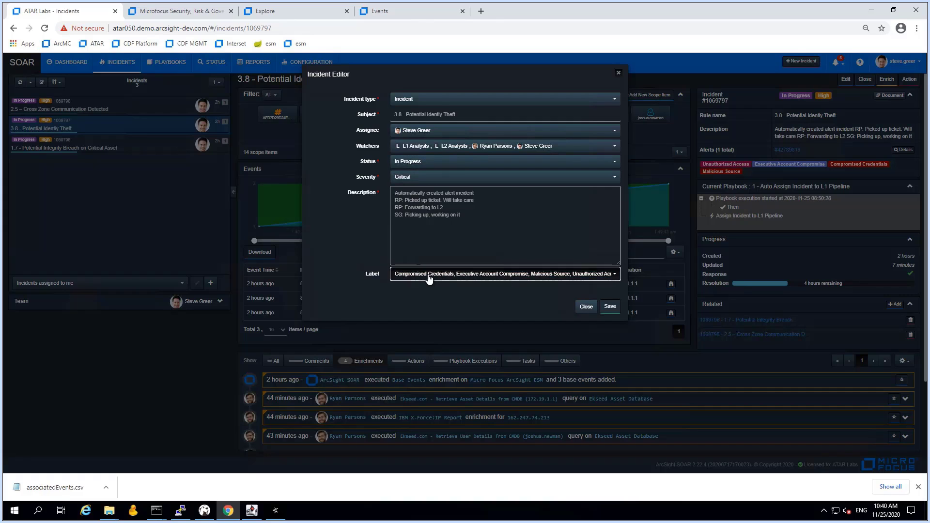
{"action": "left_click", "coordinate": [412, 113]}
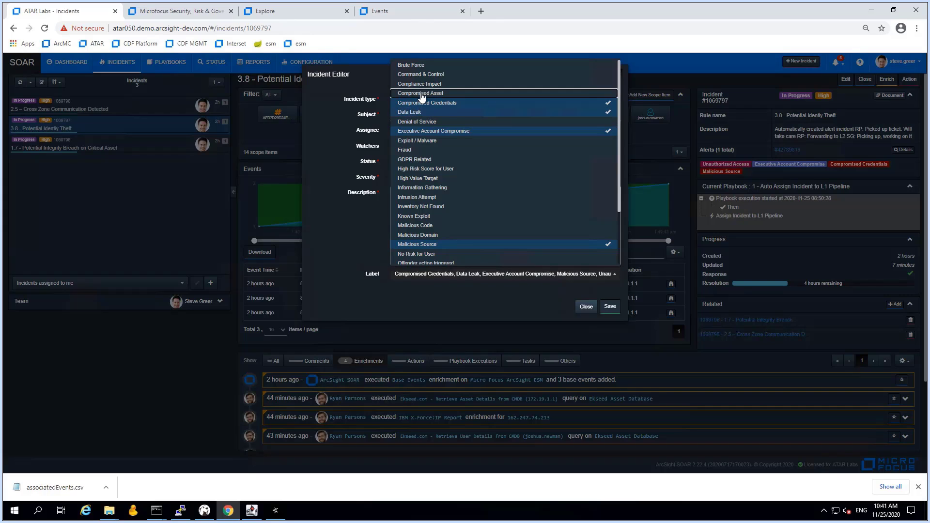
{"action": "left_click", "coordinate": [417, 93]}
{"action": "left_click", "coordinate": [414, 161]}
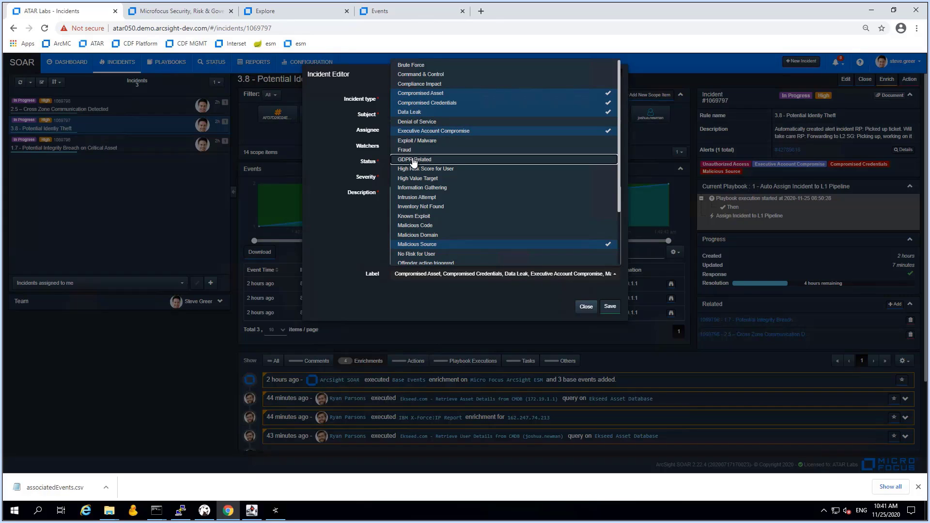
{"action": "left_click", "coordinate": [422, 86]}
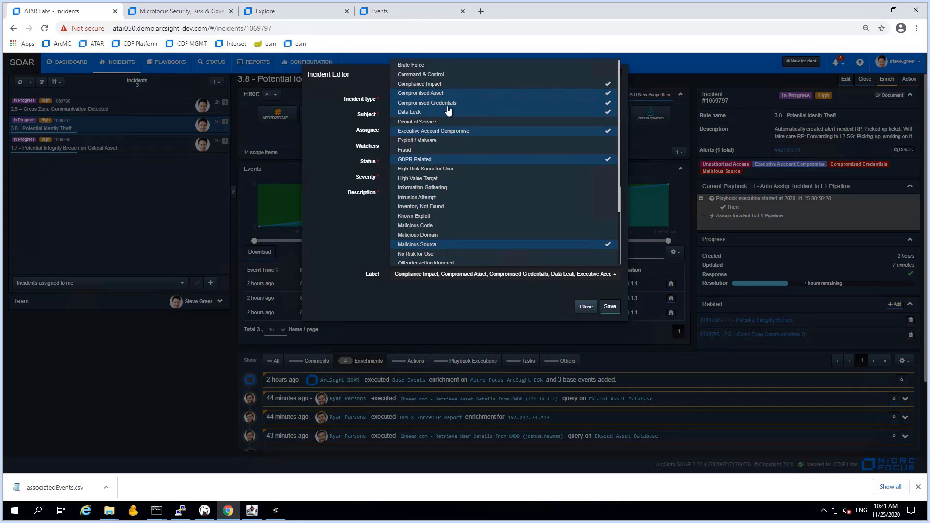
{"action": "left_click", "coordinate": [420, 180]}
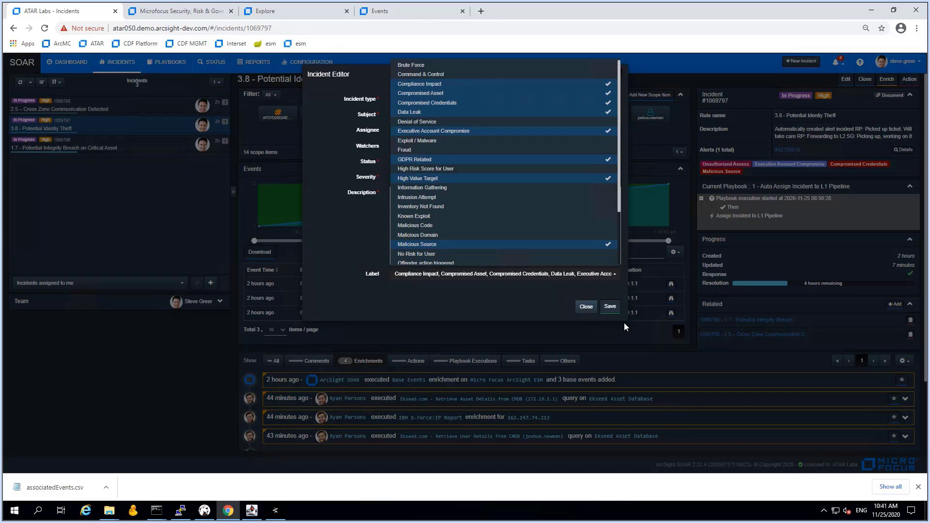
{"action": "left_click", "coordinate": [611, 310]}
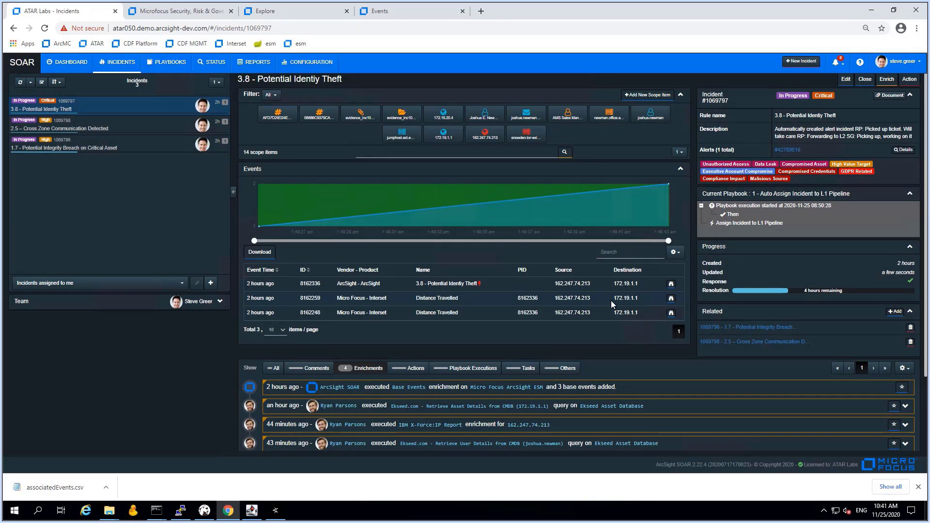
Comment that criticality rises for a DATA LEAKAGE issue on a compliance system, customer data at risk, #1069798 related
{"action": "scroll", "coordinate": [493, 406], "scroll_direction": "down", "scroll_amount": 2}
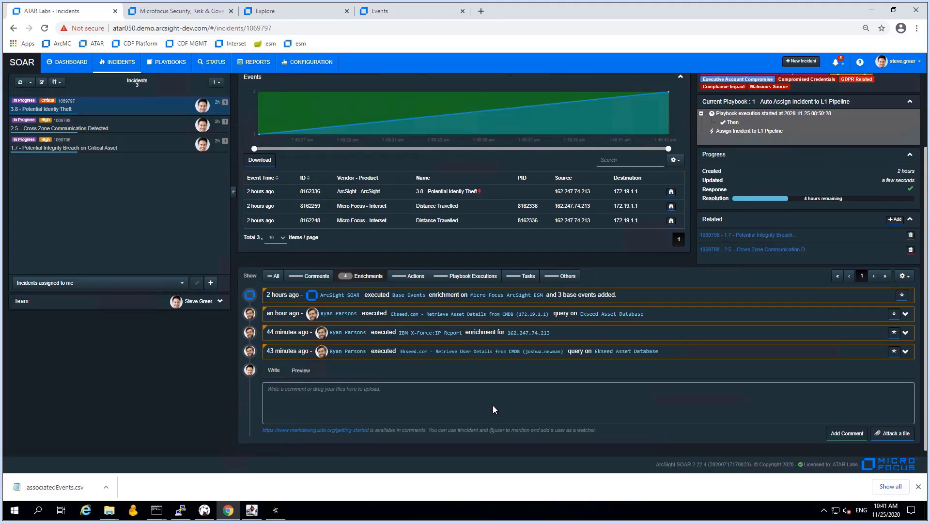
{"action": "left_click", "coordinate": [378, 392]}
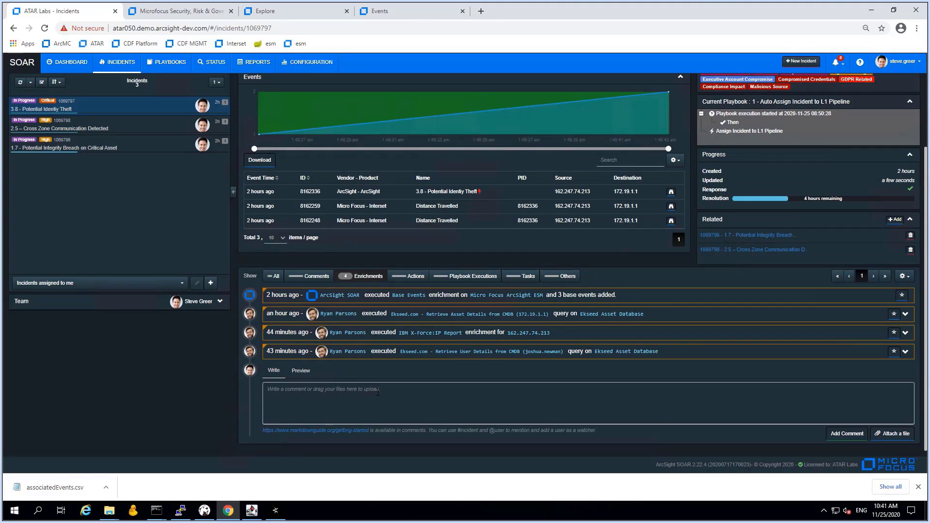
{"action": "type", "text": "Increasing critiality as we aer"}
{"action": "type", "text": " moving into a DATA LEAKAGE issue on a compliance related s"}
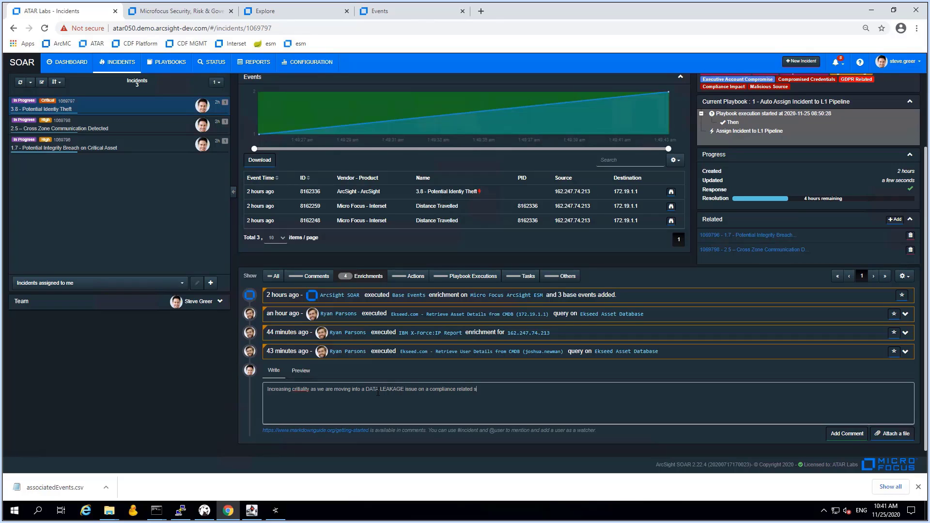
{"action": "type", "text": "ytem"}
{"action": "right_click", "coordinate": [299, 390]}
{"action": "left_click", "coordinate": [315, 285]}
{"action": "type", "text": ". Customerda"}
{"action": "key", "text": "BackSpace"}
{"action": "type", "text": "data mig"}
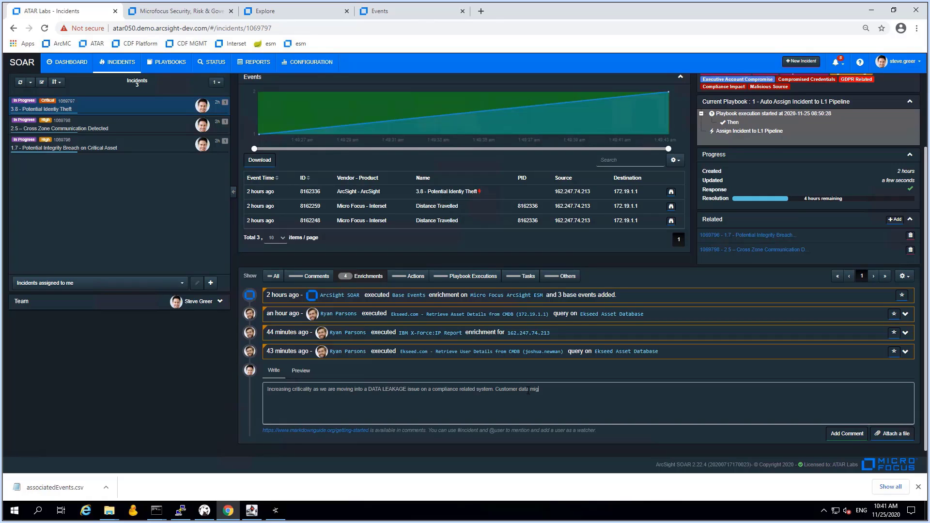
{"action": "type", "text": "ht be at risk"}
{"action": "type", "text": ". Added #1069798 as related"}
{"action": "left_click", "coordinate": [846, 432]}
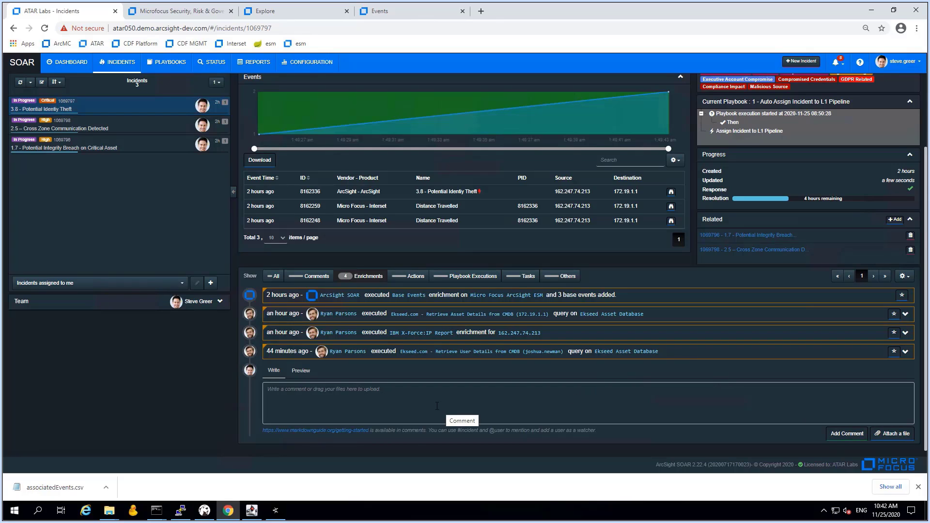
{"action": "scroll", "coordinate": [437, 406], "scroll_direction": "up", "scroll_amount": 2}
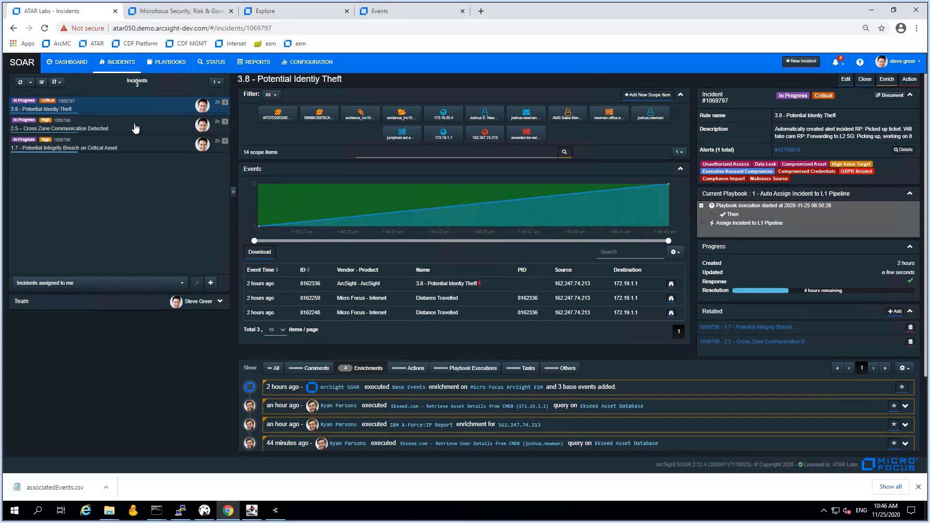
Open incident 2.5 and list alerts for host crm.int.ams.ekseed.com from the 172.19.18.1 enrichment
{"action": "left_click", "coordinate": [136, 129]}
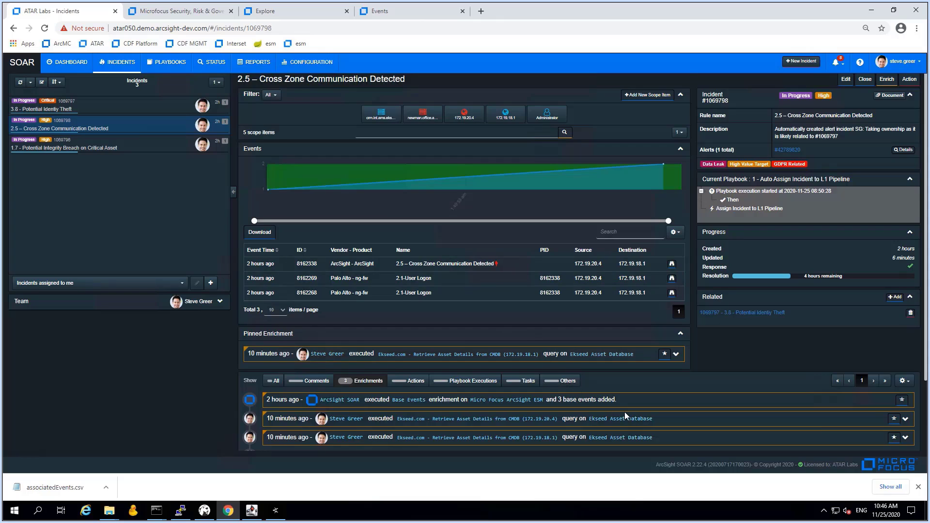
{"action": "scroll", "coordinate": [625, 412], "scroll_direction": "down", "scroll_amount": 2}
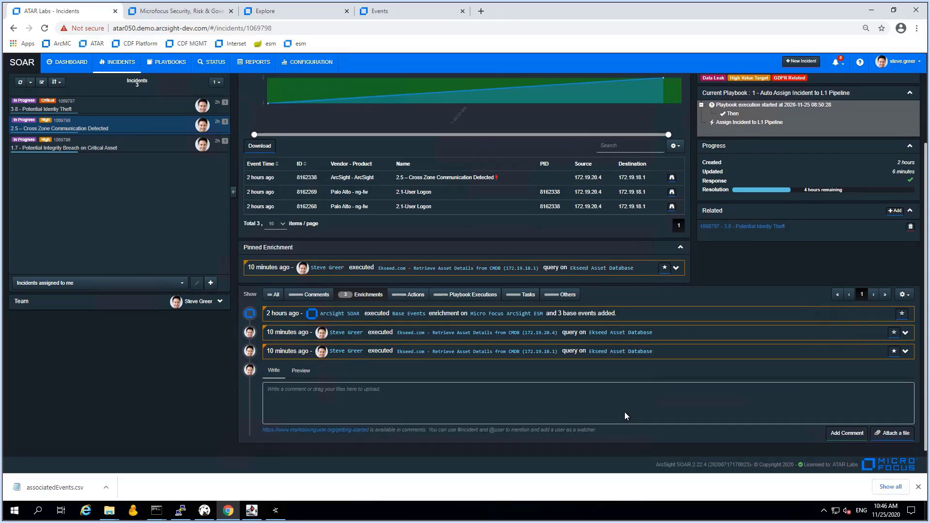
{"action": "left_click", "coordinate": [906, 351]}
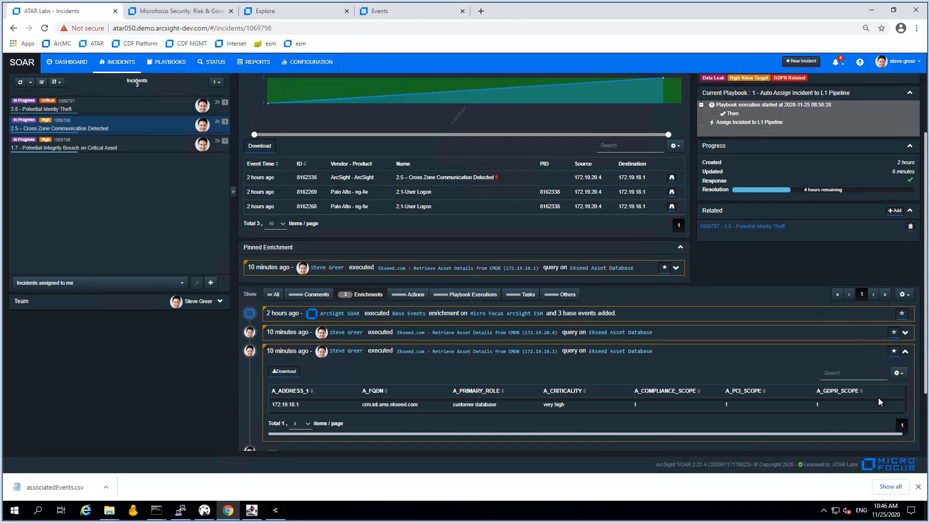
{"action": "scroll", "coordinate": [530, 386], "scroll_direction": "up", "scroll_amount": 2}
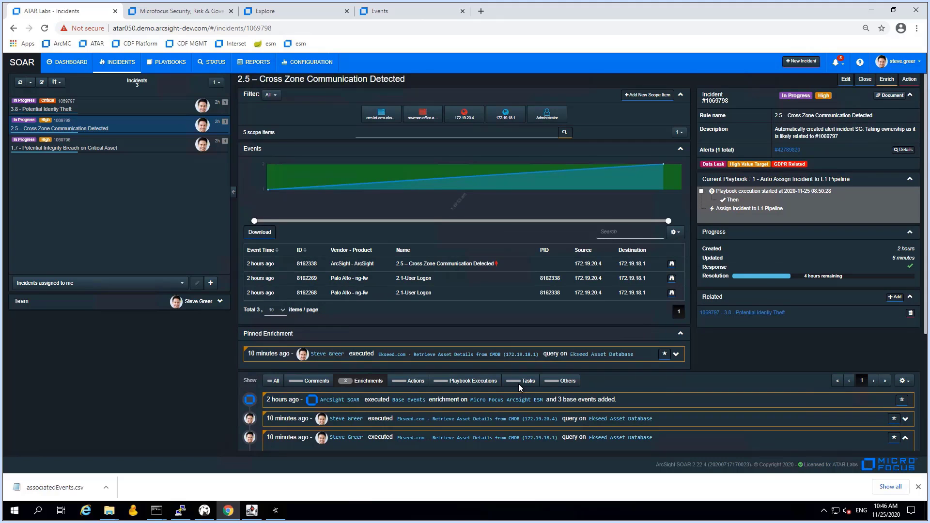
{"action": "left_click", "coordinate": [379, 120]}
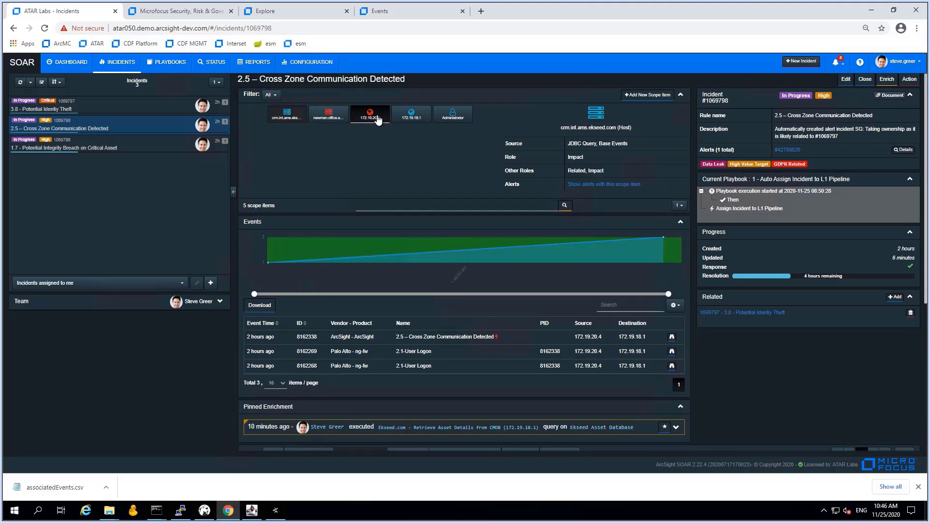
{"action": "left_click", "coordinate": [610, 184]}
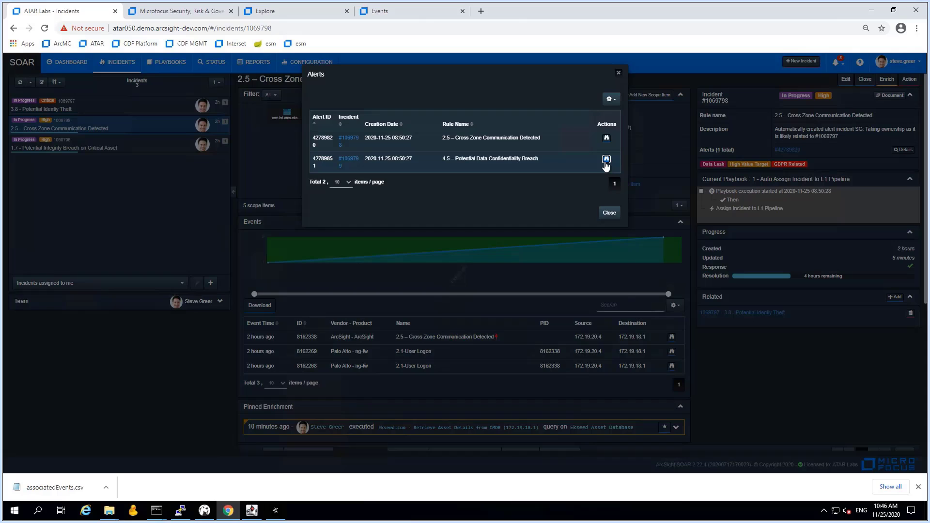
Show and scroll through the raw JSON of the 4.5 Potential Data Confidentiality Breach alert
{"action": "left_click", "coordinate": [606, 160]}
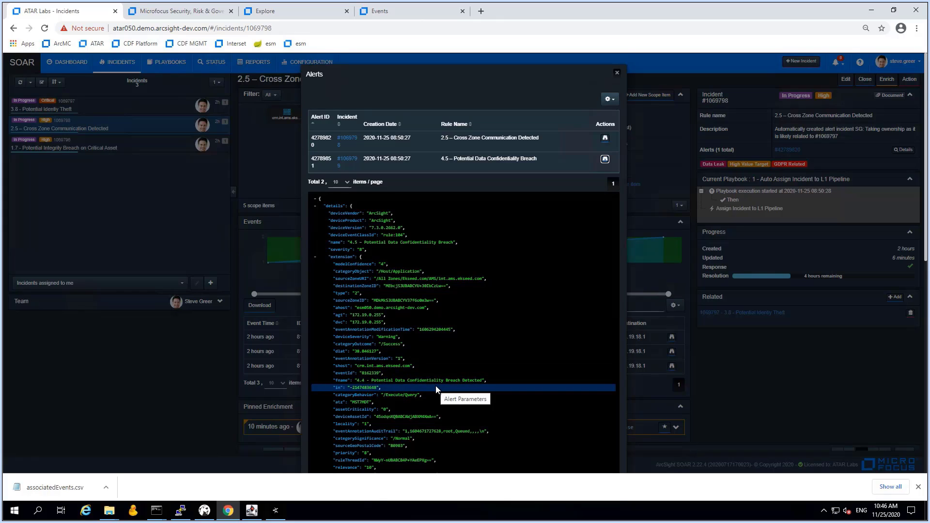
{"action": "scroll", "coordinate": [436, 389], "scroll_direction": "down", "scroll_amount": 4}
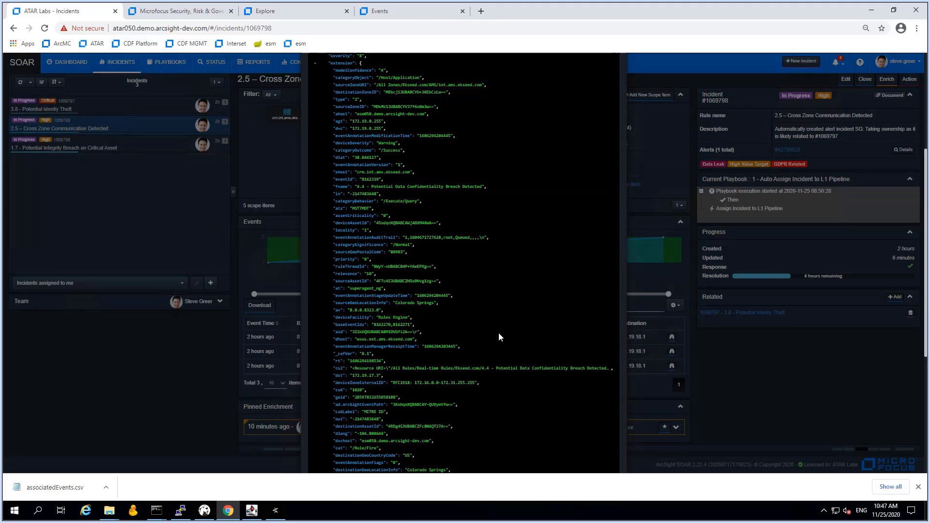
{"action": "scroll", "coordinate": [499, 333], "scroll_direction": "up", "scroll_amount": 4}
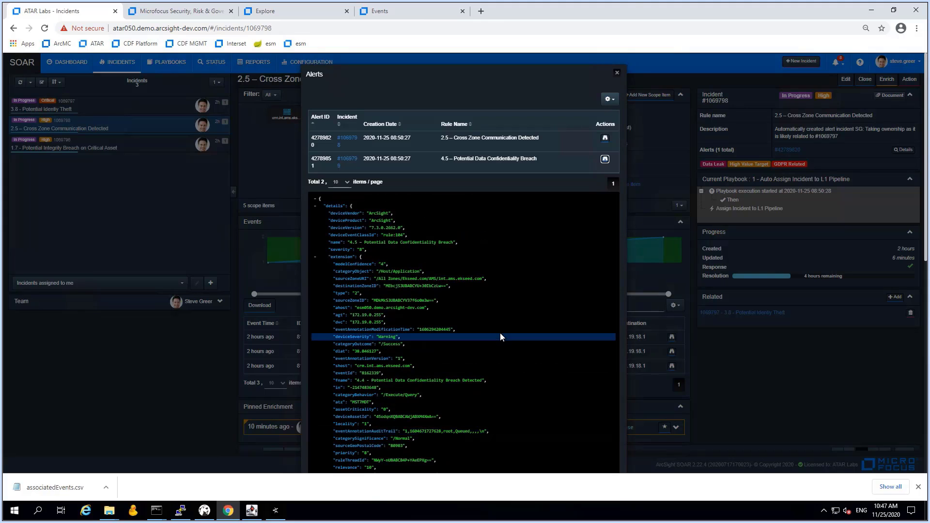
Open incident 4.5 and run the Ekseed Asset Database JDBC asset-details query for 172.19.18.1
{"action": "left_click", "coordinate": [346, 161]}
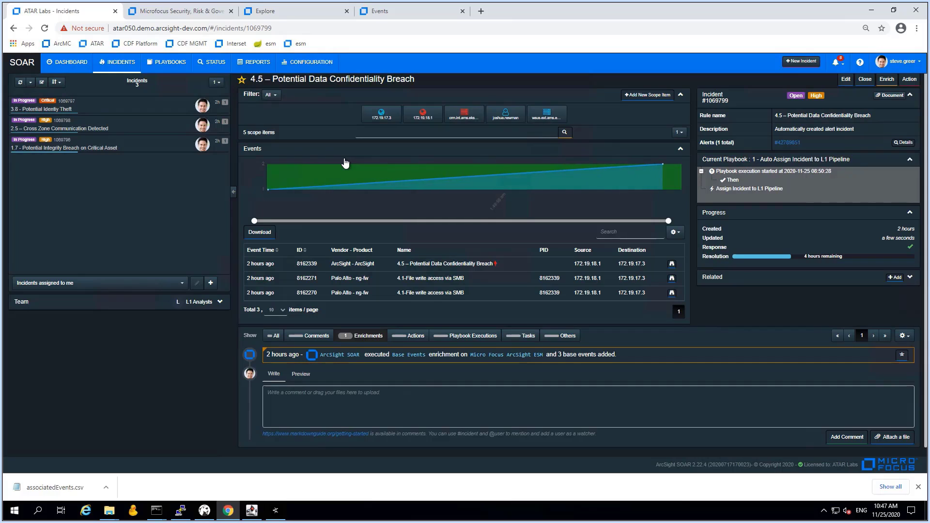
{"action": "left_click", "coordinate": [424, 116]}
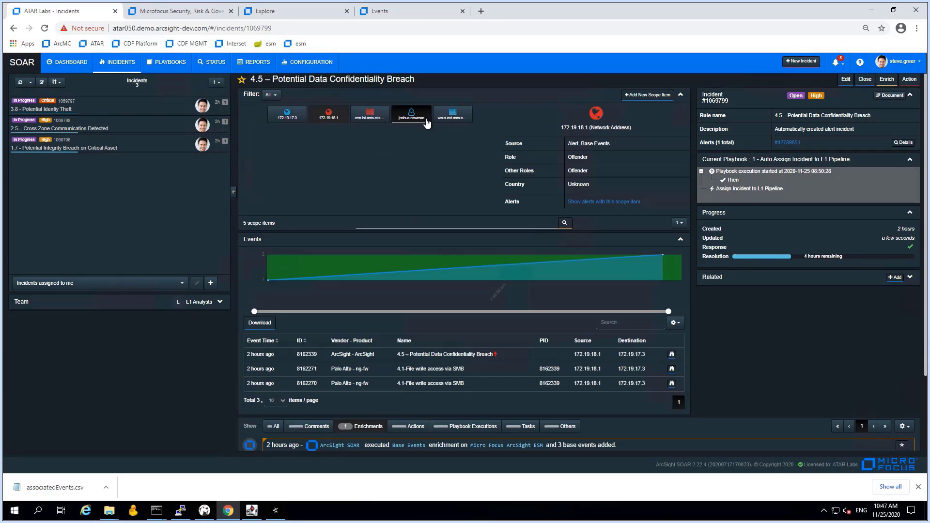
{"action": "left_click", "coordinate": [889, 80]}
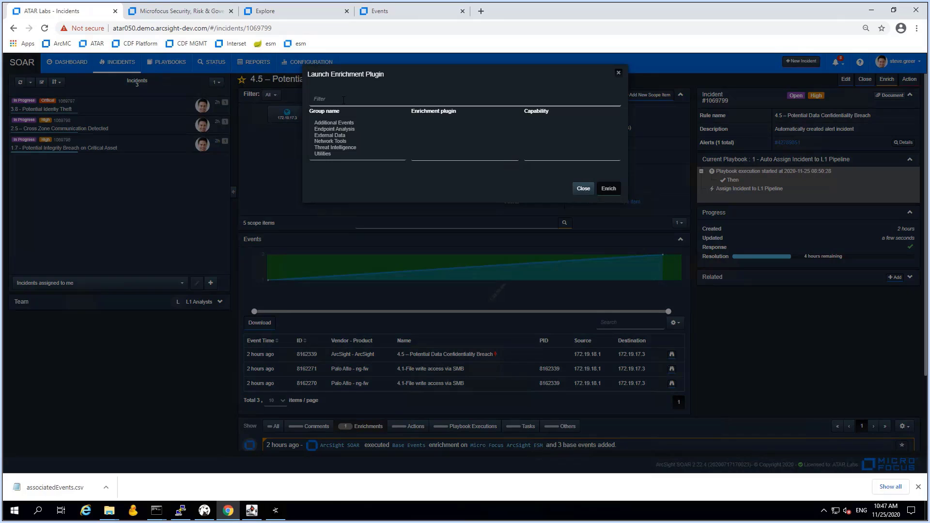
{"action": "type", "text": "jdbc"}
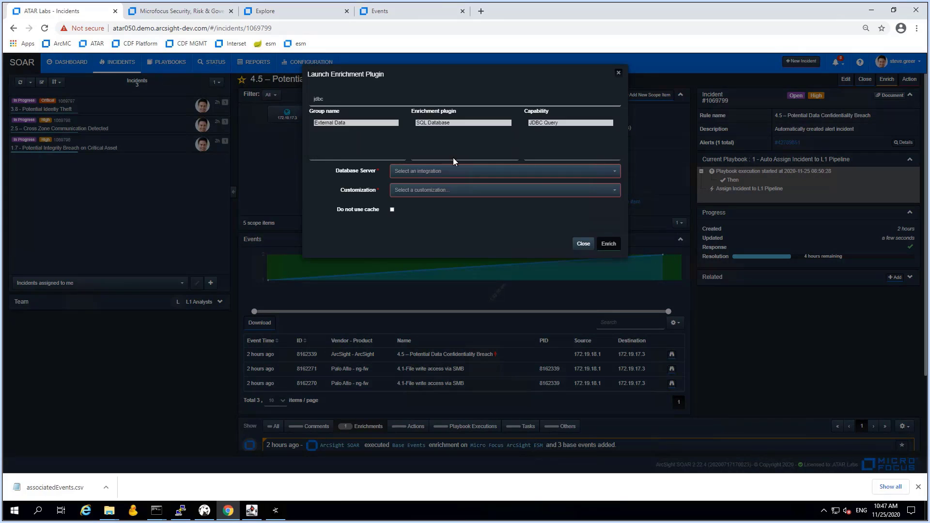
{"action": "left_click", "coordinate": [458, 174]}
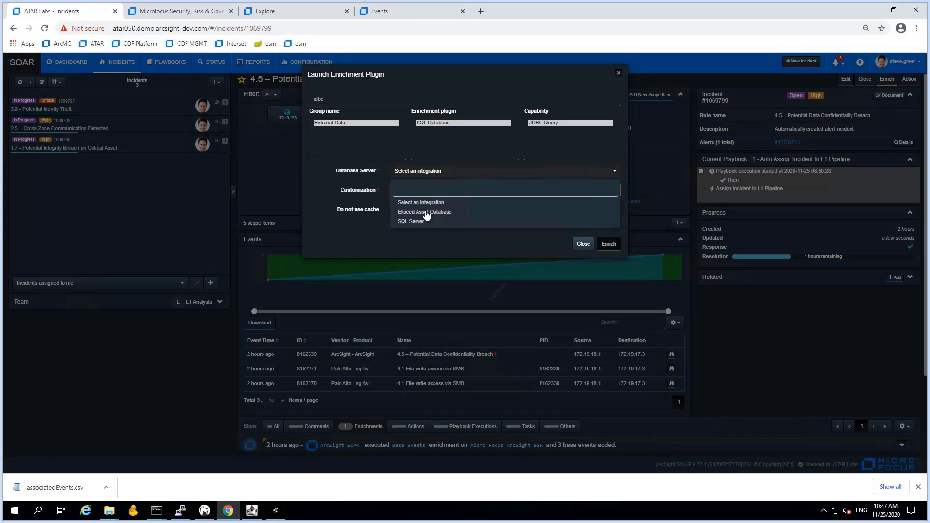
{"action": "left_click", "coordinate": [427, 216]}
{"action": "left_click", "coordinate": [439, 192]}
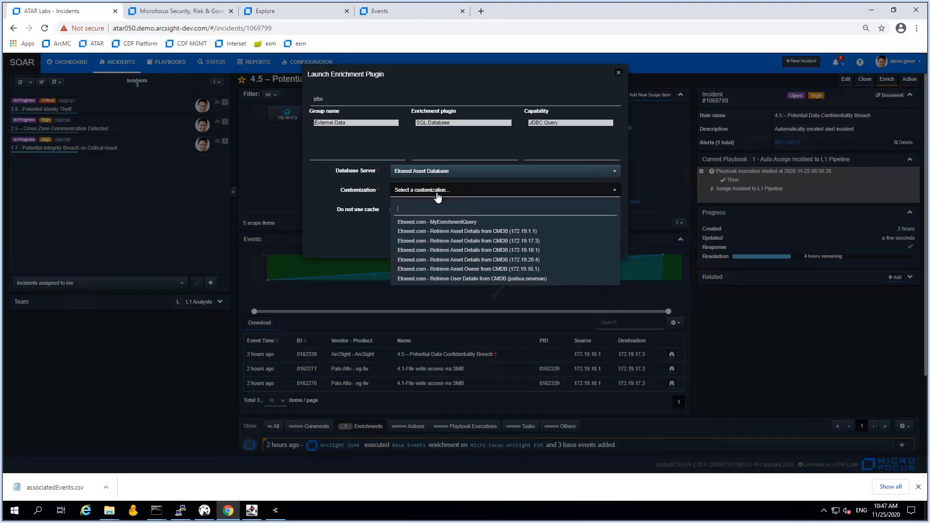
{"action": "left_click", "coordinate": [525, 251]}
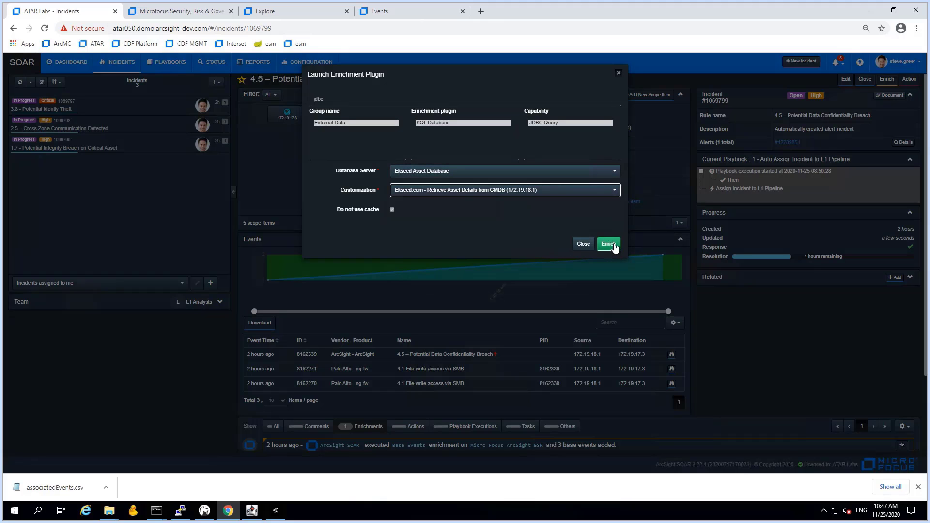
{"action": "left_click", "coordinate": [612, 245]}
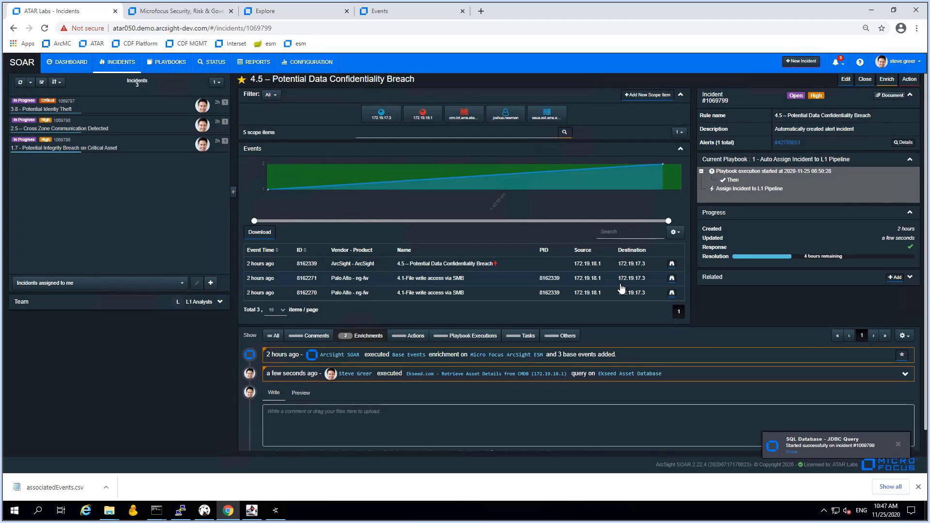
Run the same Ekseed Asset Database asset-details query for 172.19.17.3
{"action": "left_click", "coordinate": [388, 120]}
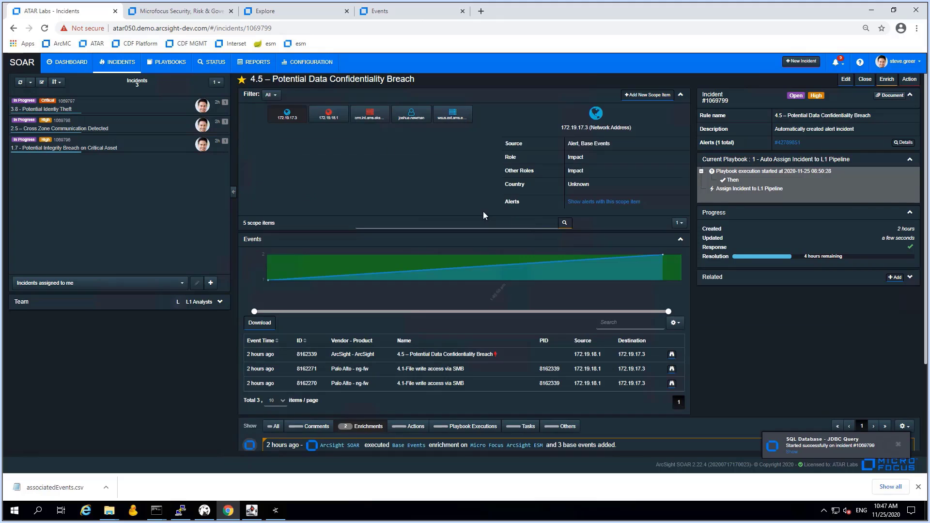
{"action": "left_click", "coordinate": [885, 82]}
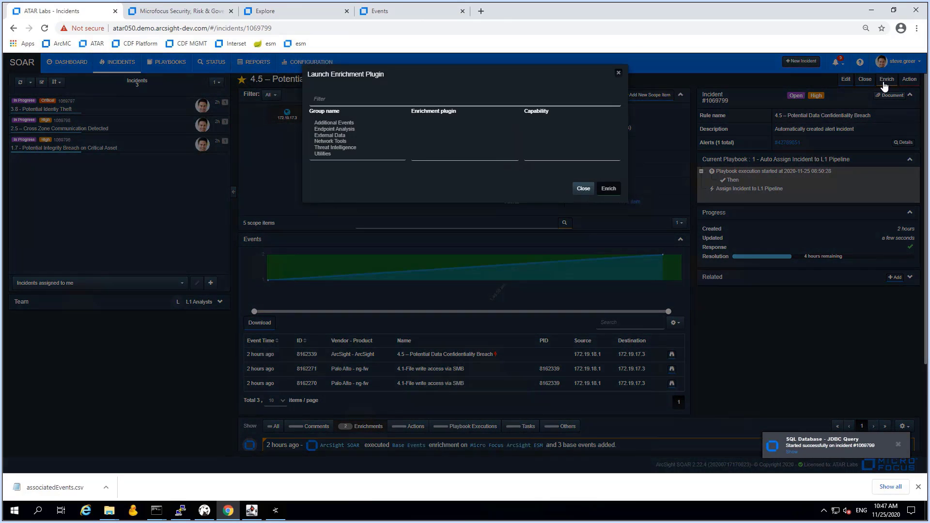
{"action": "type", "text": "jdbc"}
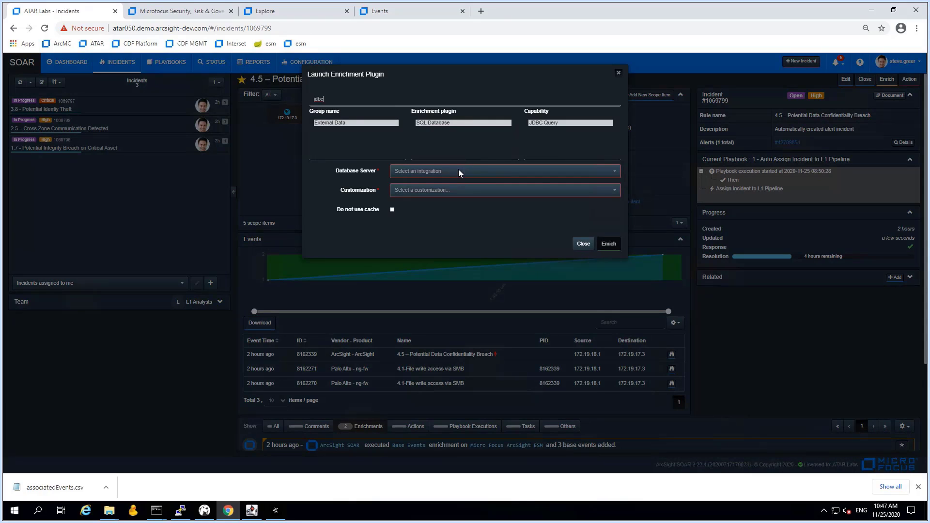
{"action": "left_click", "coordinate": [459, 171]}
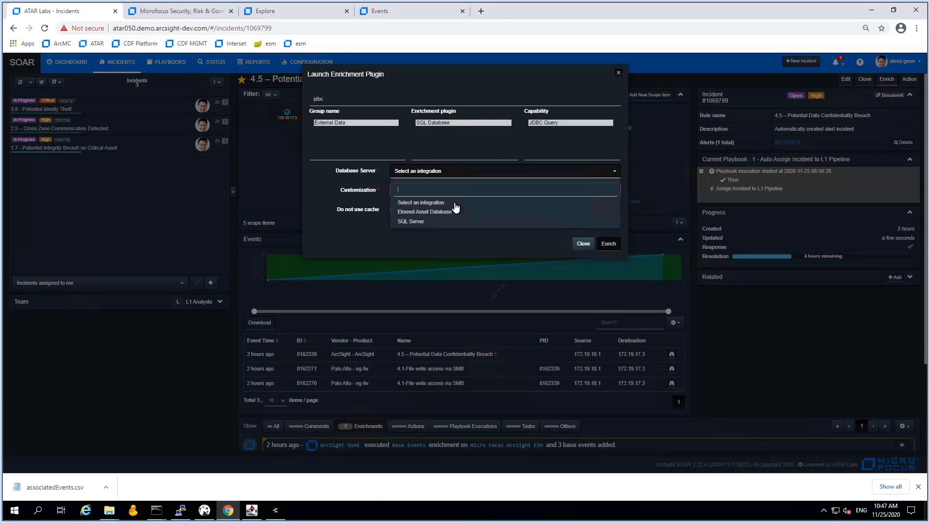
{"action": "left_click", "coordinate": [448, 211]}
{"action": "left_click", "coordinate": [437, 193]}
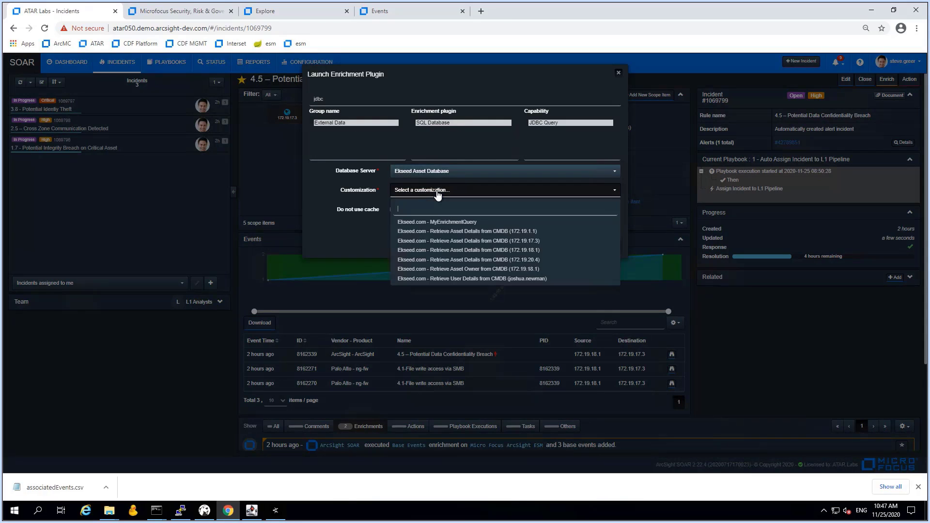
{"action": "left_click", "coordinate": [532, 248]}
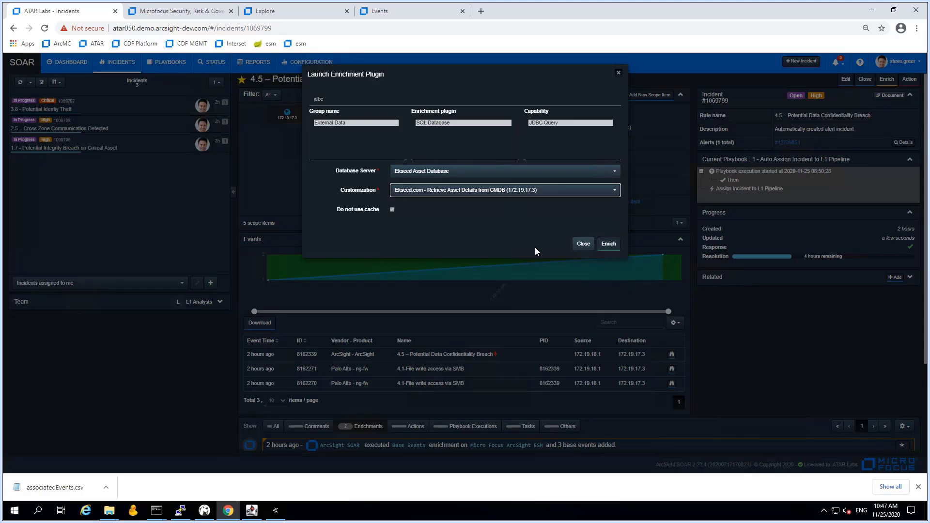
{"action": "left_click", "coordinate": [609, 244]}
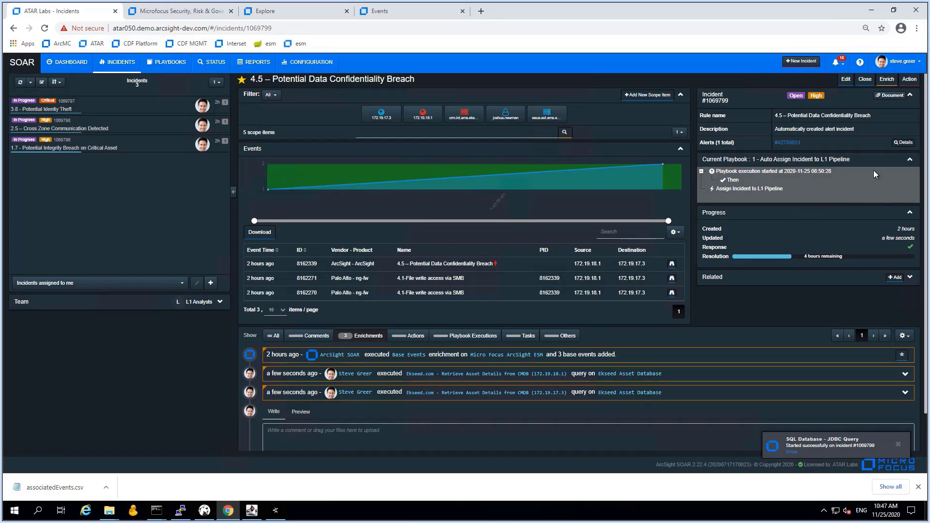
{"action": "left_click", "coordinate": [910, 160]}
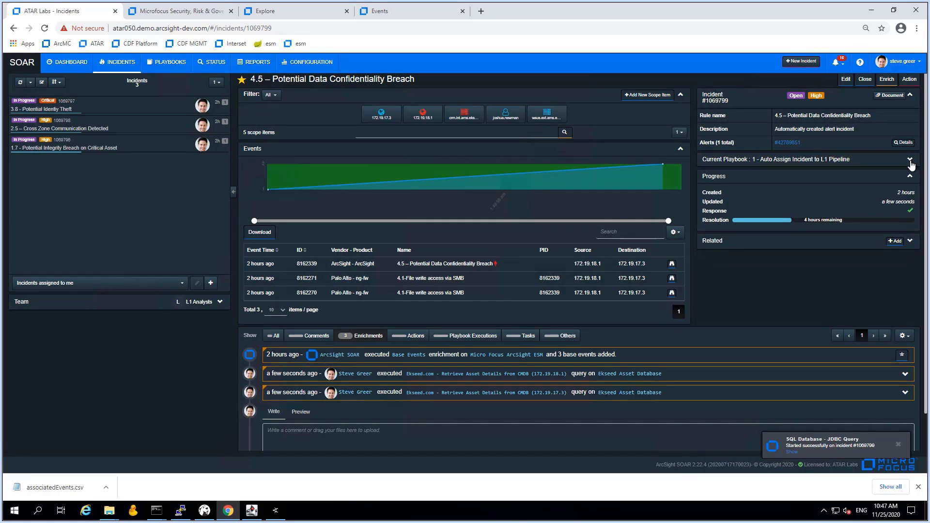
{"action": "left_click", "coordinate": [911, 167]}
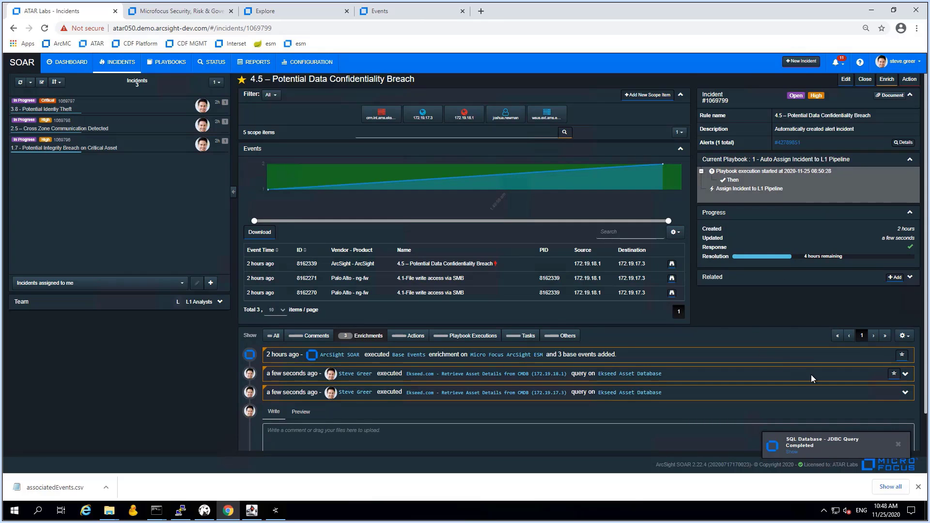
Review the 172.19.18.1 results, then star the 172.19.17.3 asset-details enrichment to pin it
{"action": "scroll", "coordinate": [811, 375], "scroll_direction": "down", "scroll_amount": 1}
{"action": "left_click", "coordinate": [905, 333]}
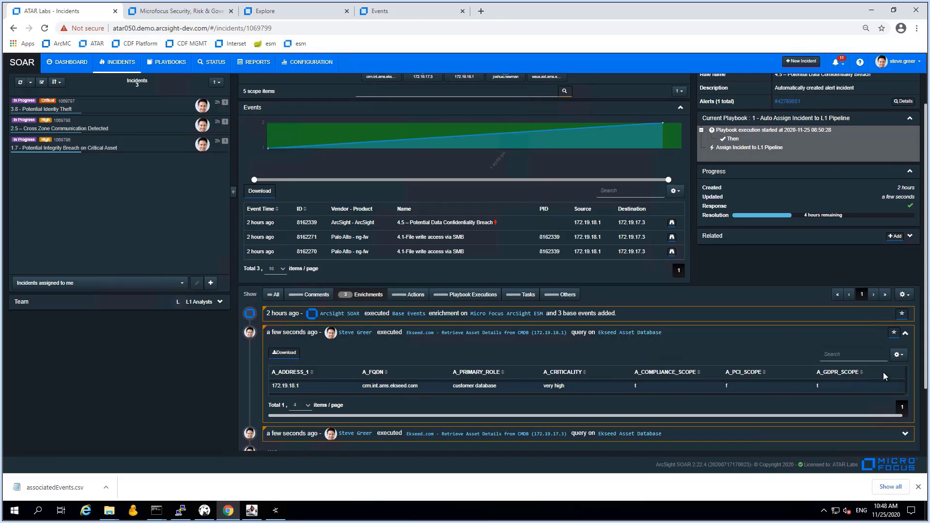
{"action": "left_click", "coordinate": [905, 335]}
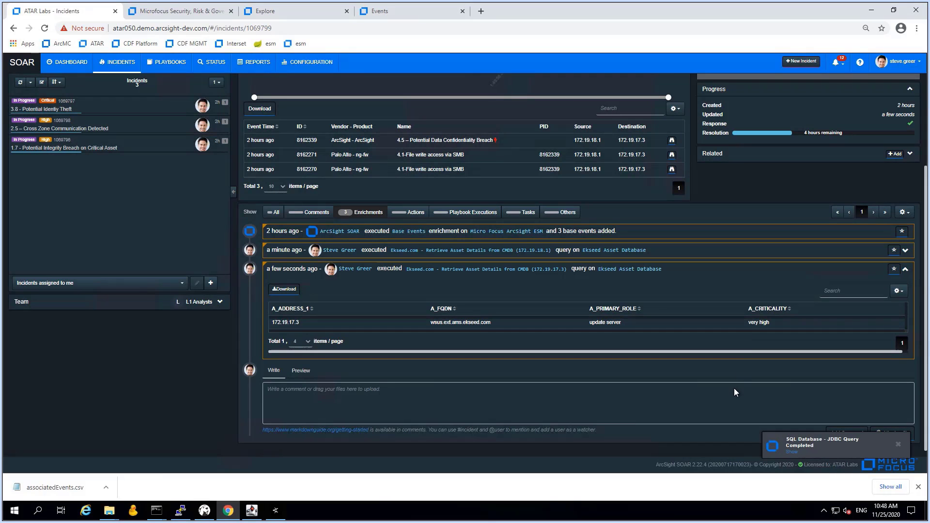
{"action": "left_click", "coordinate": [894, 269]}
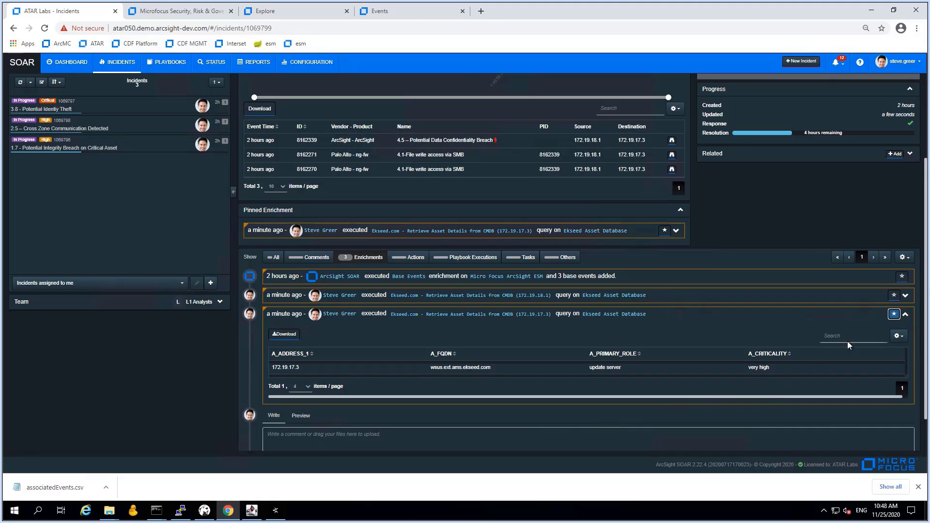
{"action": "left_click", "coordinate": [905, 315]}
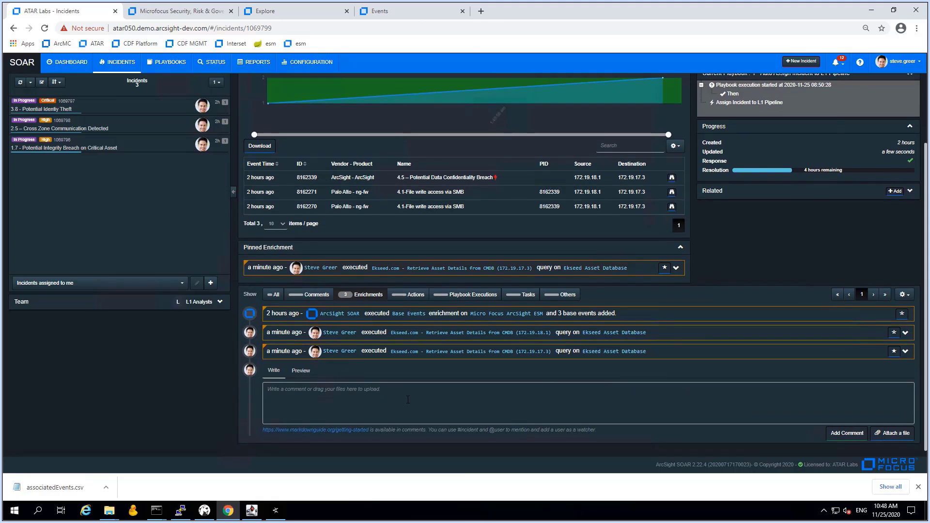
{"action": "scroll", "coordinate": [596, 400], "scroll_direction": "up", "scroll_amount": 2}
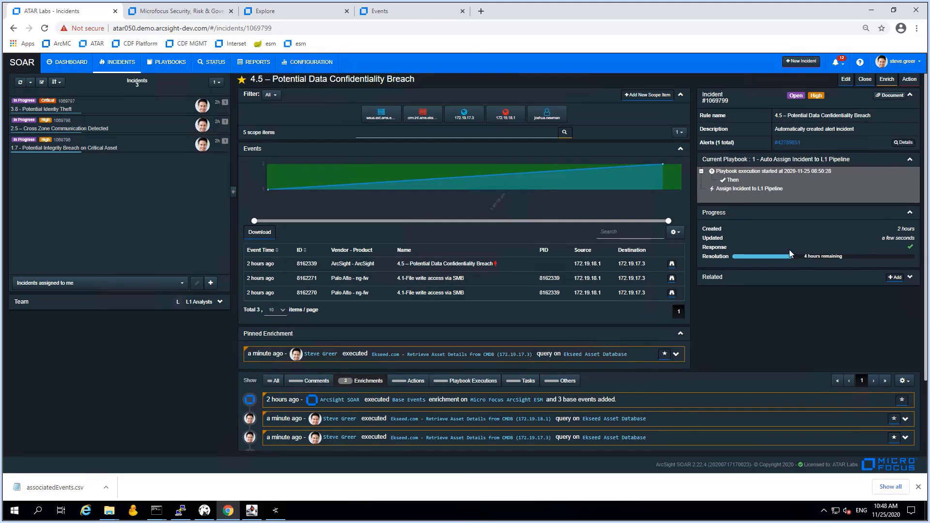
Assign incident 4.5 to an analyst, set In Progress, and note it seems related to #1069797 as the next exfil step
{"action": "left_click", "coordinate": [846, 79]}
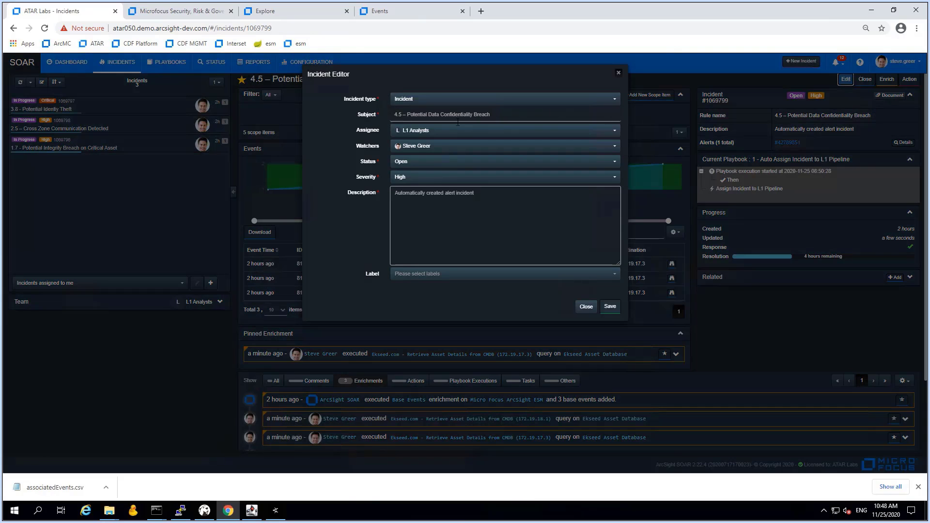
{"action": "left_click", "coordinate": [438, 130]}
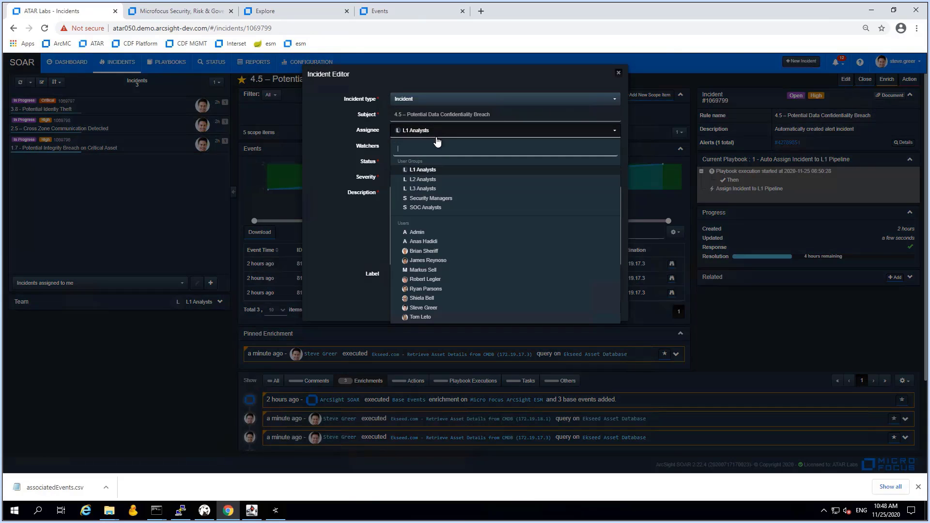
{"action": "left_click", "coordinate": [431, 308]}
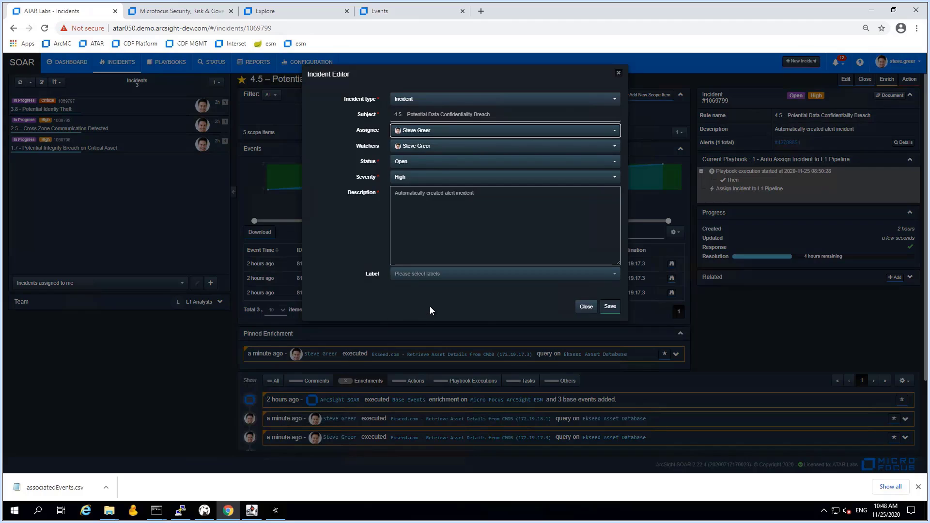
{"action": "left_click", "coordinate": [431, 167]}
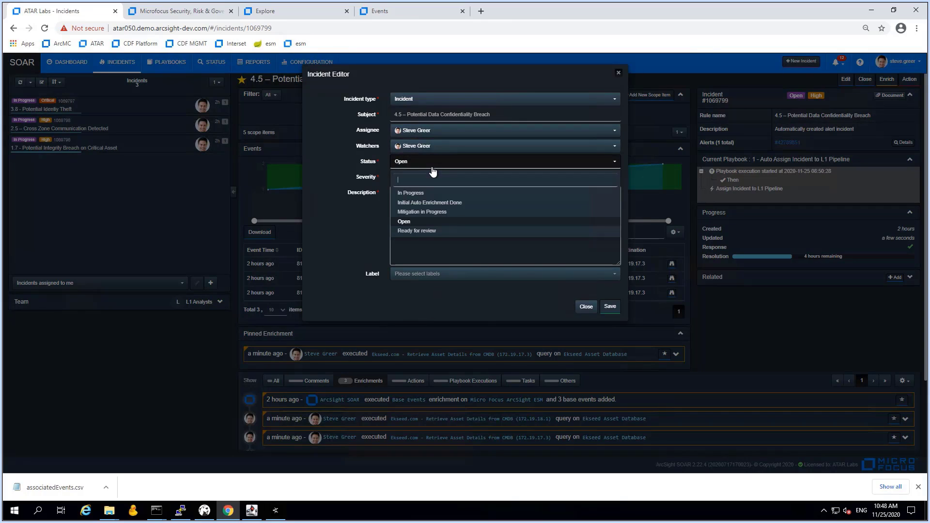
{"action": "left_click", "coordinate": [421, 192]}
{"action": "left_click", "coordinate": [508, 196]}
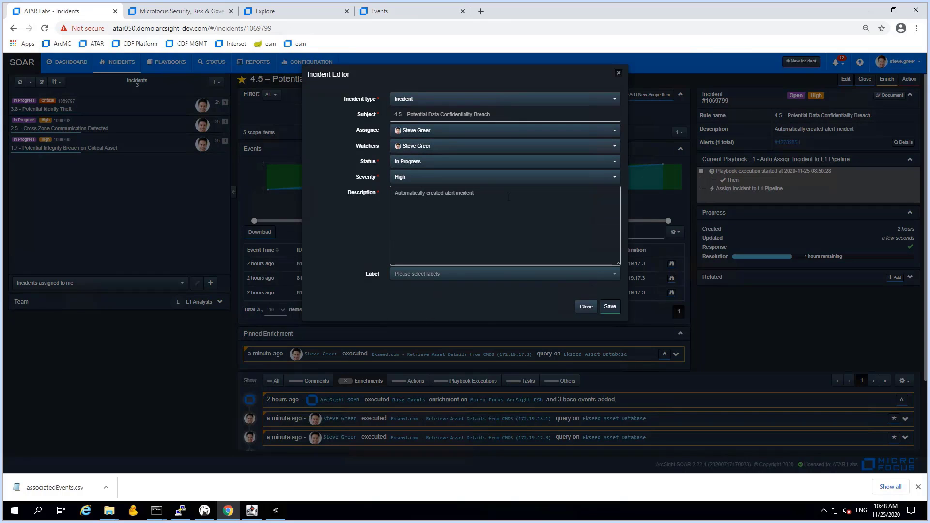
{"action": "key", "text": "Return"}
{"action": "type", "text": "D"}
{"action": "type", "text": "SGP"}
{"action": "type", "text": " Seems to be re"}
{"action": "type", "text": "lated to "}
{"action": "type", "text": "#106"}
{"action": "type", "text": "9797"}
{"action": "type", "text": " as the ne"}
{"action": "type", "text": "x"}
{"action": "type", "text": "t ste"}
{"action": "type", "text": "p in the data"}
{"action": "type", "text": " exfil story"}
Add labels Data Leak, GDPR Related, Compromised Asset and Compliance Impact, then save
{"action": "left_click", "coordinate": [490, 277]}
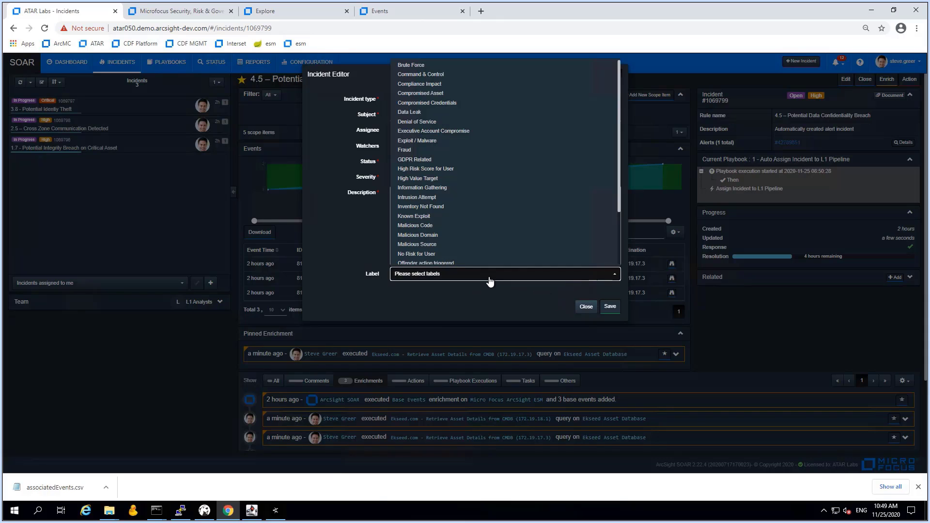
{"action": "left_click", "coordinate": [413, 113]}
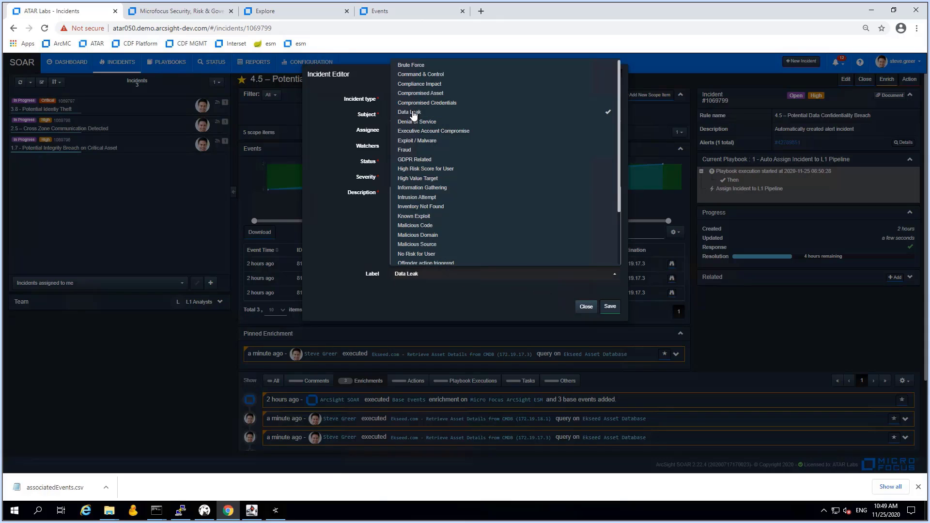
{"action": "left_click", "coordinate": [416, 161]}
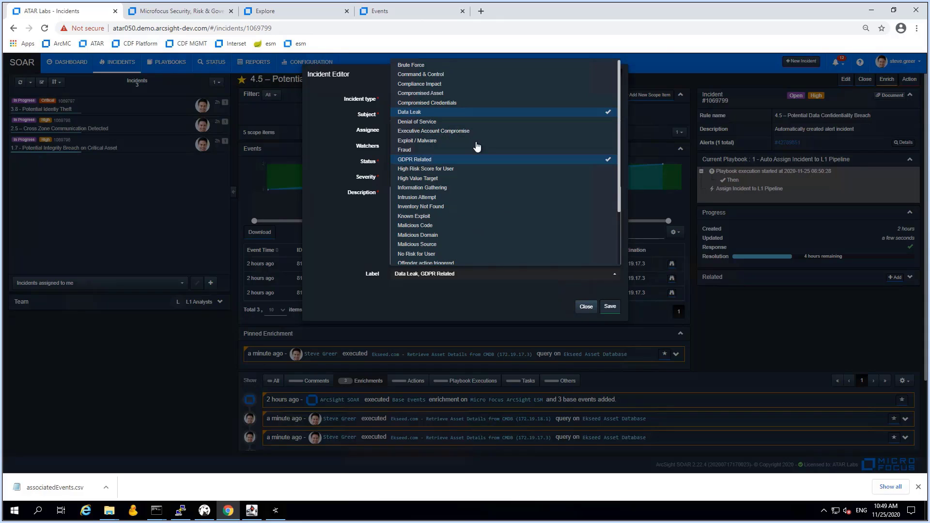
{"action": "left_click", "coordinate": [612, 310]}
{"action": "left_click", "coordinate": [429, 93]}
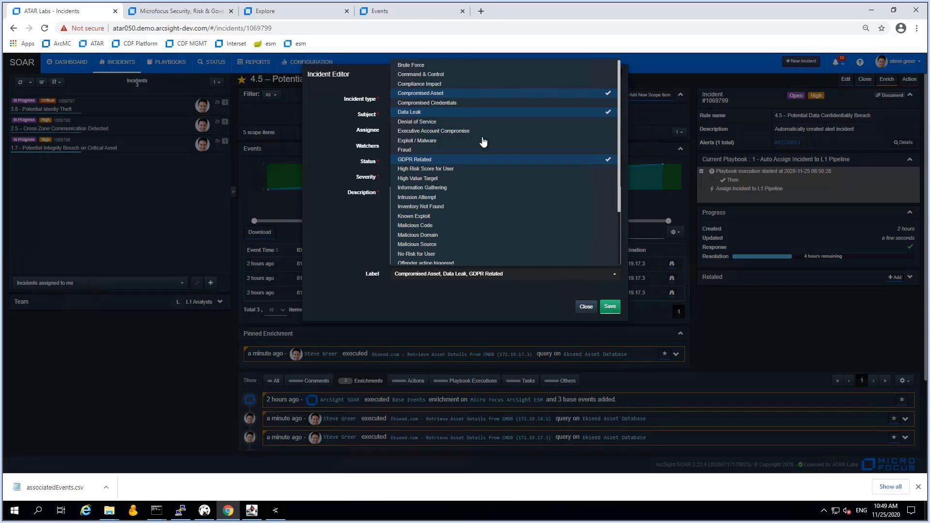
{"action": "left_click", "coordinate": [419, 84]}
{"action": "left_click", "coordinate": [609, 307]}
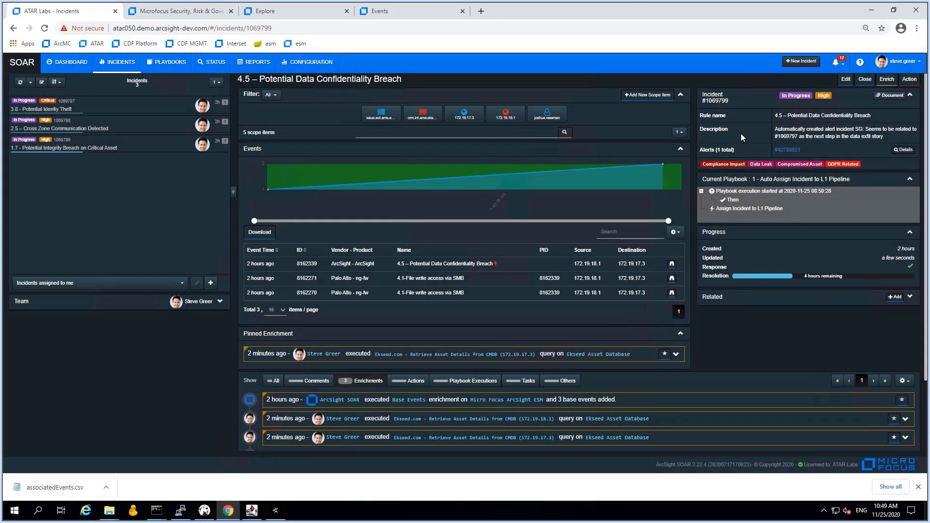
Add incident 1069799 (4.5) to incident 3.8 with relation type Related, then reopen 4.5
{"action": "left_click_drag", "start_coordinate": [727, 101], "coordinate": [705, 102]}
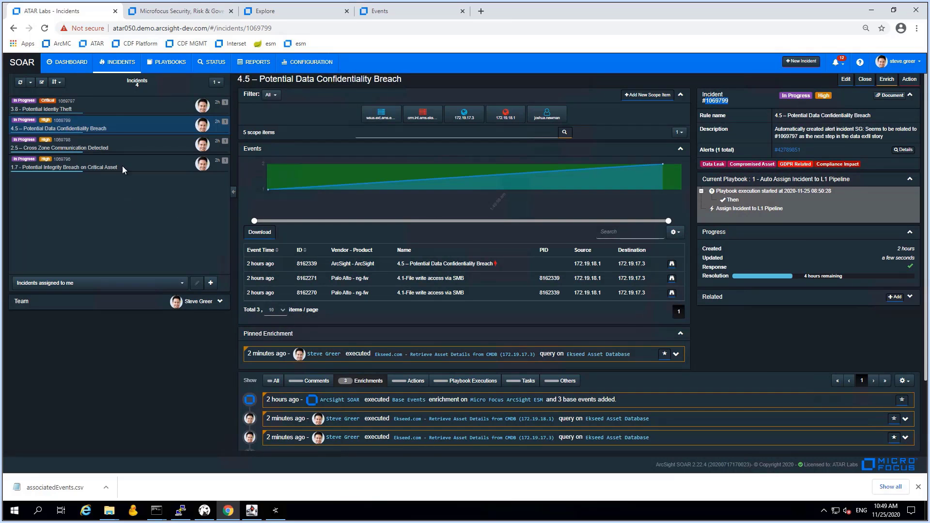
{"action": "left_click", "coordinate": [108, 106]}
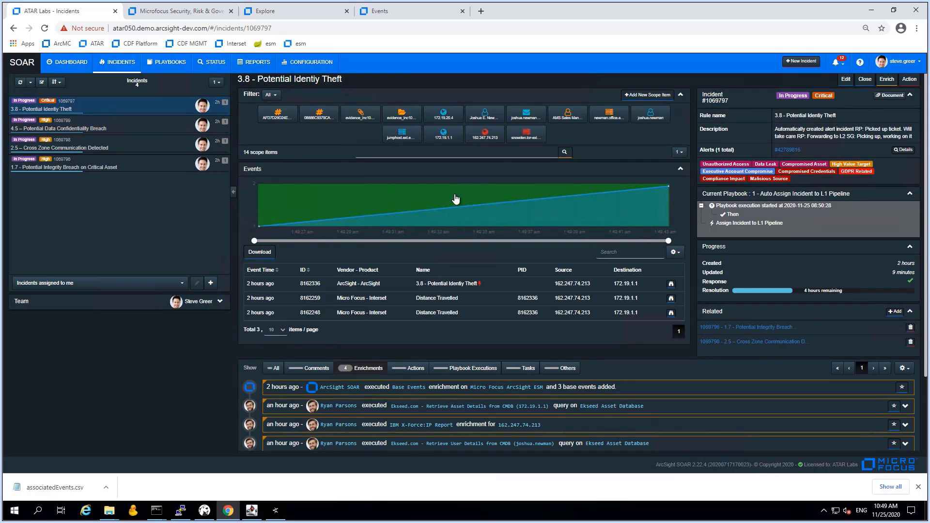
{"action": "left_click", "coordinate": [894, 314]}
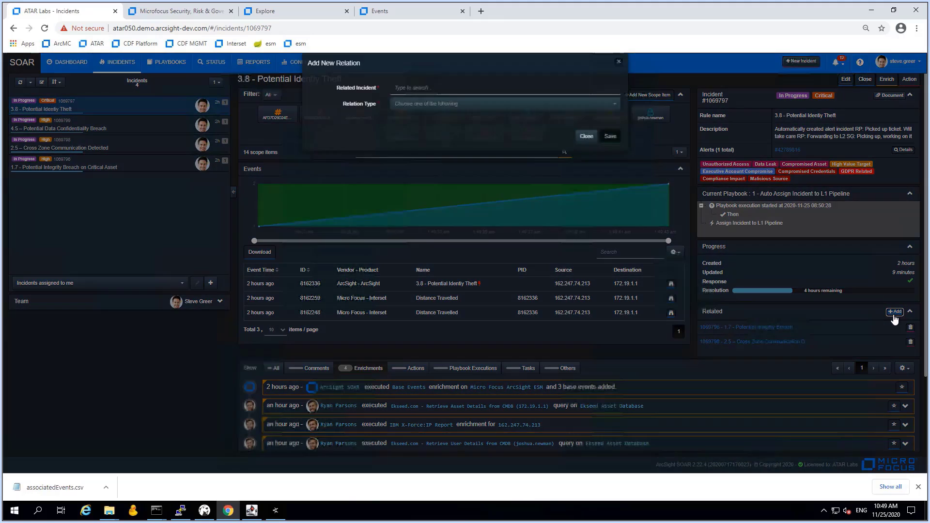
{"action": "type", "text": "1069799"}
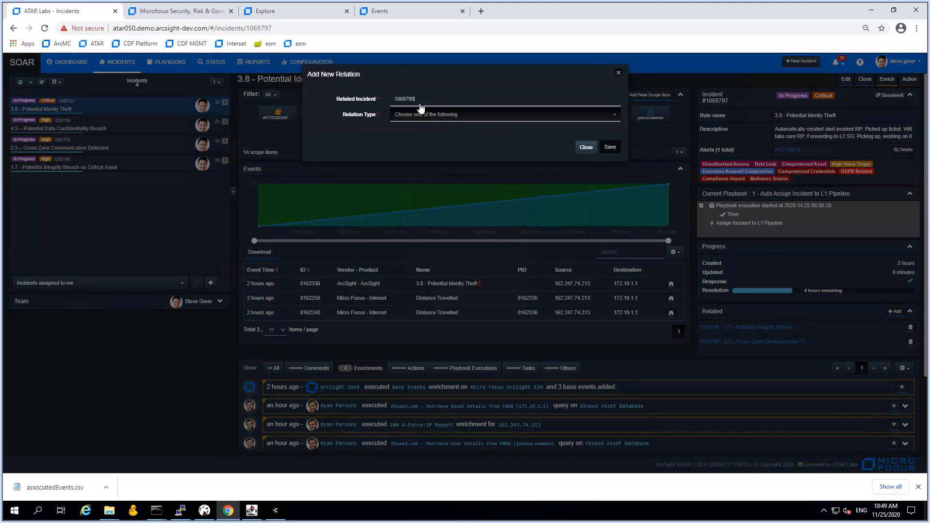
{"action": "left_click", "coordinate": [420, 118]}
{"action": "left_click", "coordinate": [421, 118]}
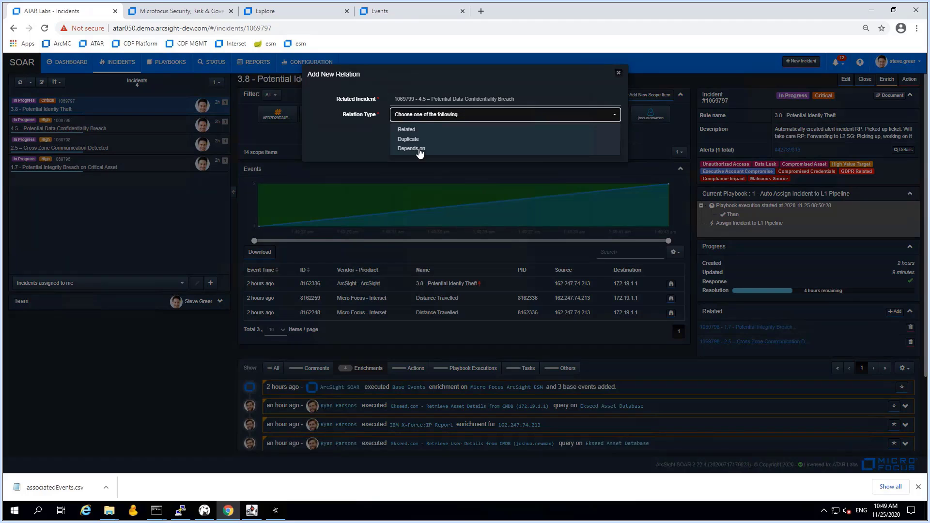
{"action": "left_click", "coordinate": [418, 138]}
{"action": "left_click", "coordinate": [608, 147]}
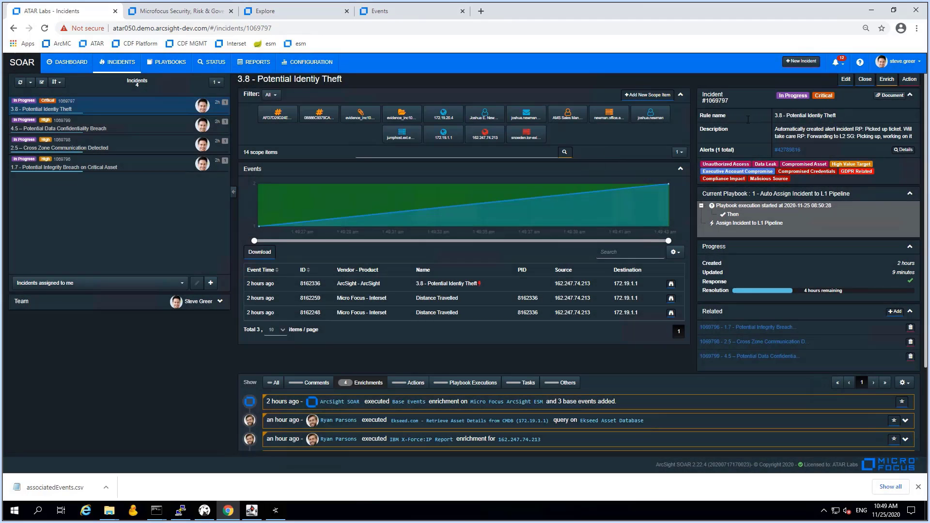
{"action": "left_click", "coordinate": [118, 133]}
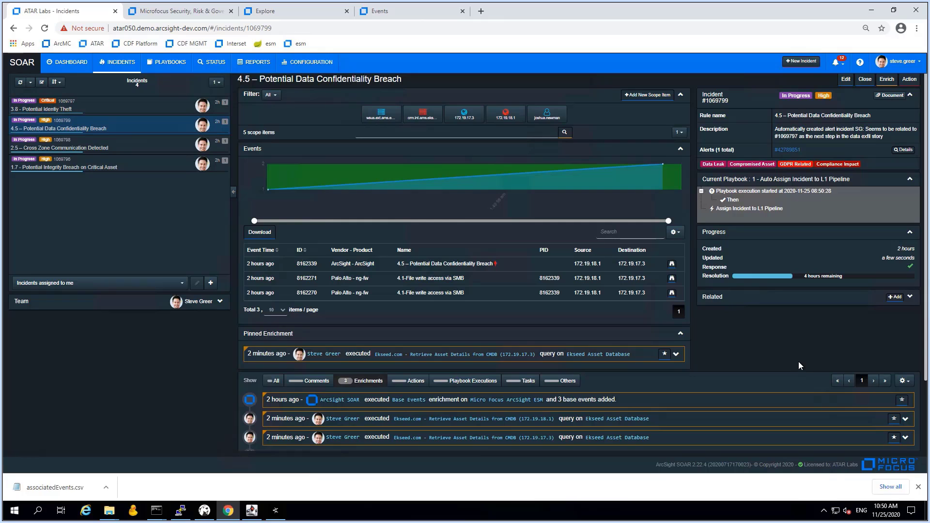
Post the comment 'Adding this incident to 3.8 as related as it seems to fit the attack story…' on 4.5
{"action": "scroll", "coordinate": [798, 359], "scroll_direction": "down", "scroll_amount": 2}
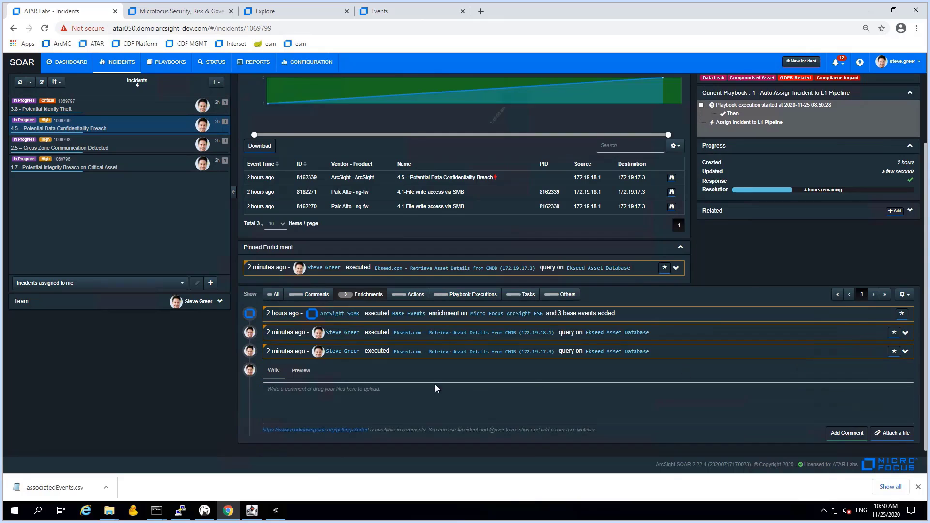
{"action": "type", "text": "Add"}
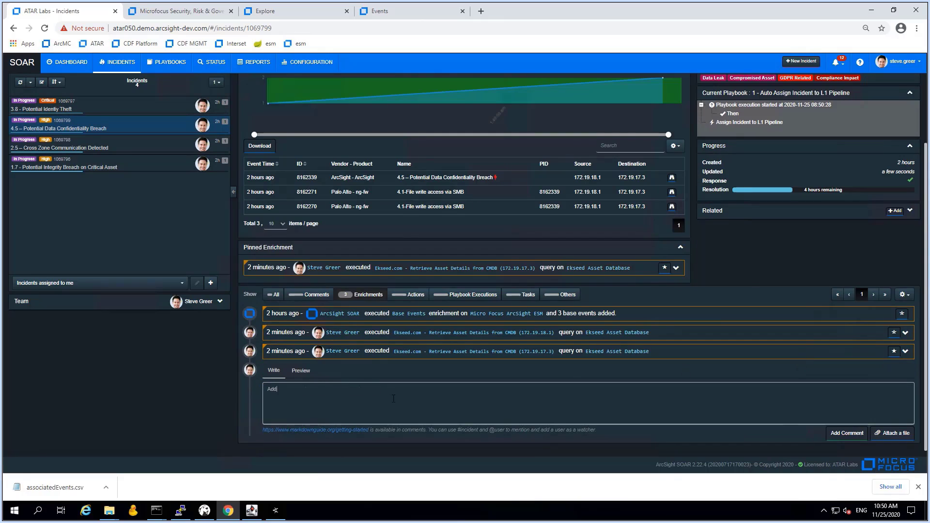
{"action": "type", "text": "ing this incident to 3.8 as related as it seems to fit the attack story going further into "}
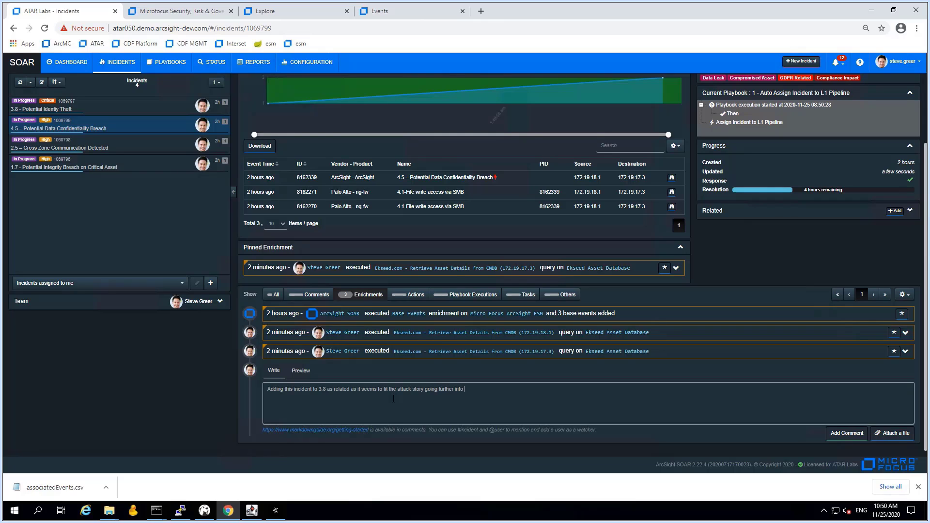
{"action": "type", "text": "a data exfiltration risk."}
{"action": "left_click", "coordinate": [839, 433]}
{"action": "scroll", "coordinate": [804, 407], "scroll_direction": "up", "scroll_amount": 2}
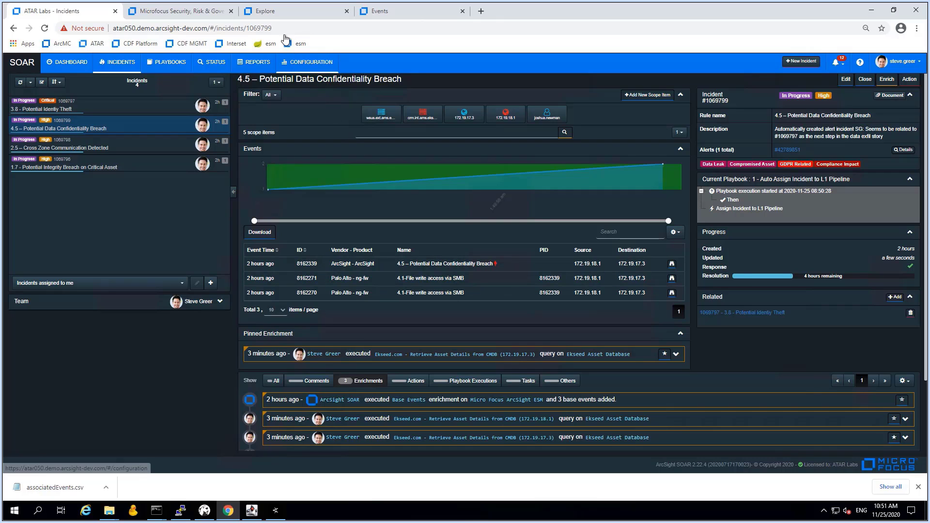
Close Interset Explore, run Recon search '4.5 - Internal Data Movement' and inspect the first SMB write event
{"action": "left_click", "coordinate": [279, 10]}
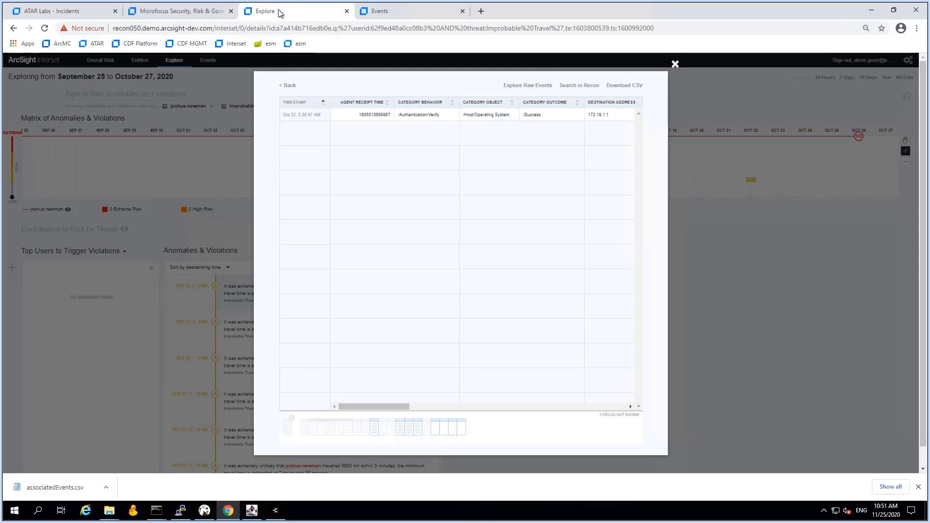
{"action": "left_click", "coordinate": [347, 11]}
{"action": "left_click", "coordinate": [213, 12]}
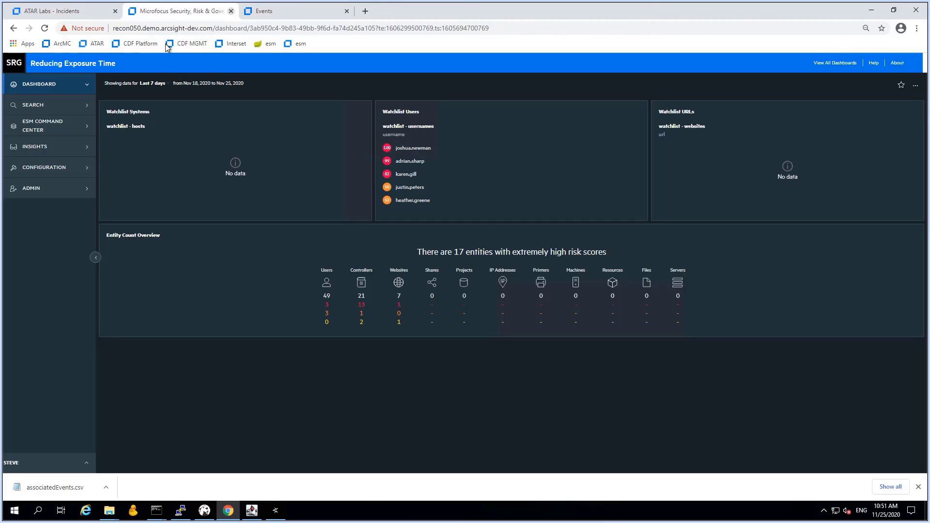
{"action": "left_click", "coordinate": [30, 110]}
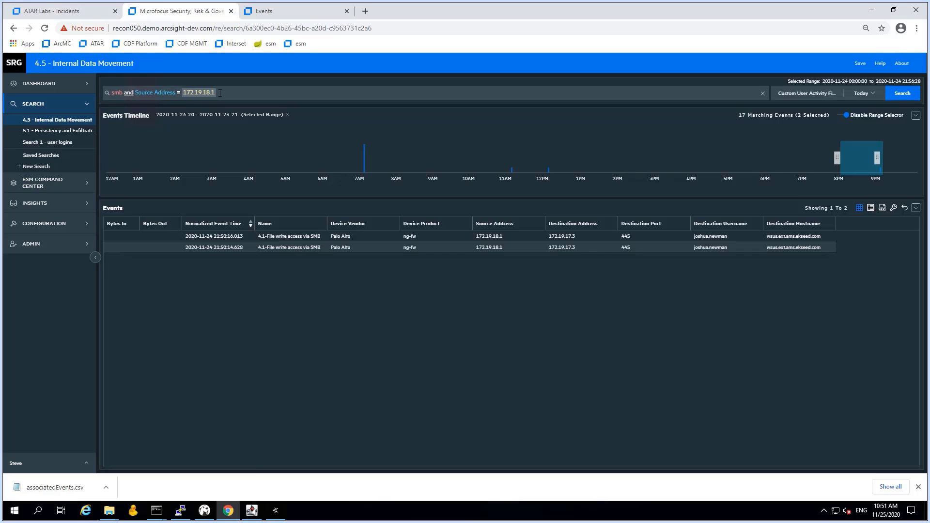
{"action": "left_click", "coordinate": [321, 237]}
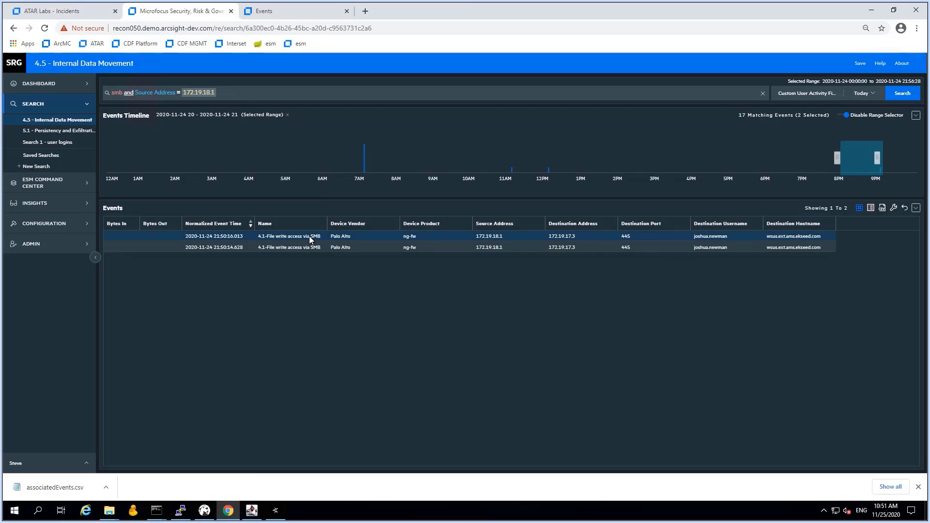
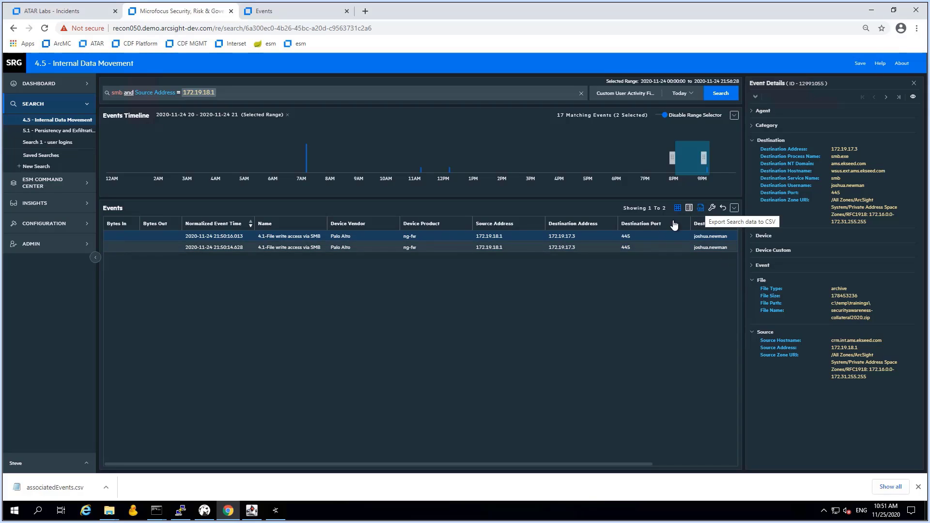
Export the two SMB write events from 172.19.18.1 to CSV, then return to the SOAR incidents page
{"action": "left_click", "coordinate": [596, 250]}
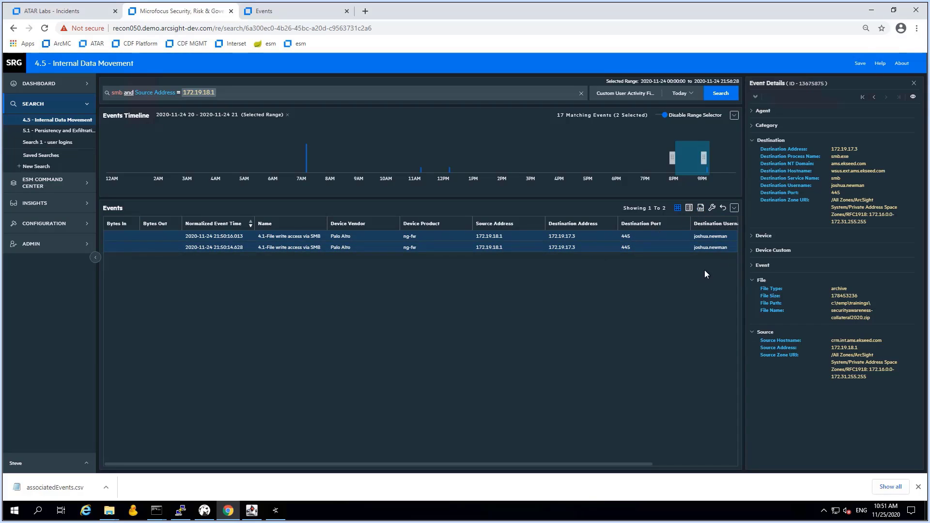
{"action": "left_click", "coordinate": [705, 207]}
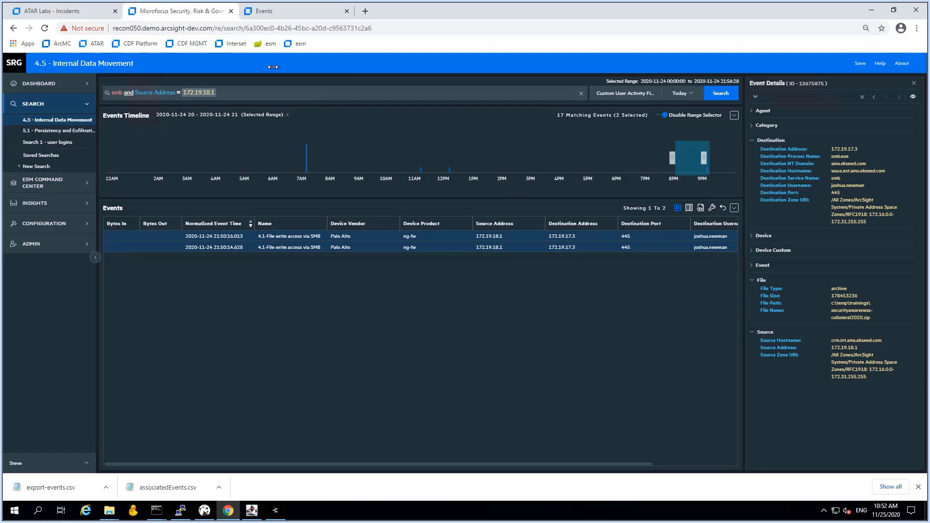
{"action": "left_click", "coordinate": [92, 12]}
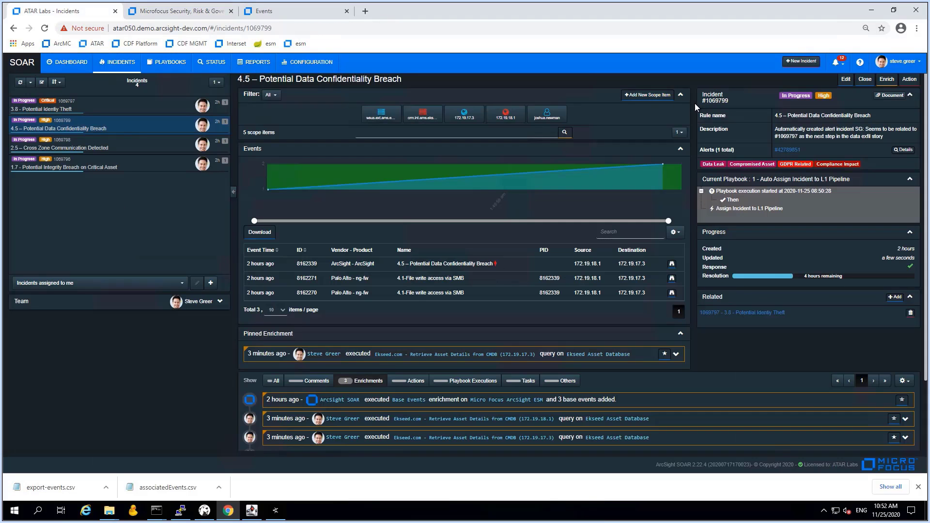
Open incident 3.8, check export-events.csv in Notepad, and show the download in its folder
{"action": "left_click", "coordinate": [114, 110]}
{"action": "mouse_move", "coordinate": [715, 101]}
{"action": "left_mouse_down"}
{"action": "mouse_move", "coordinate": [728, 101]}
{"action": "mouse_move", "coordinate": [704, 101]}
{"action": "left_mouse_up"}
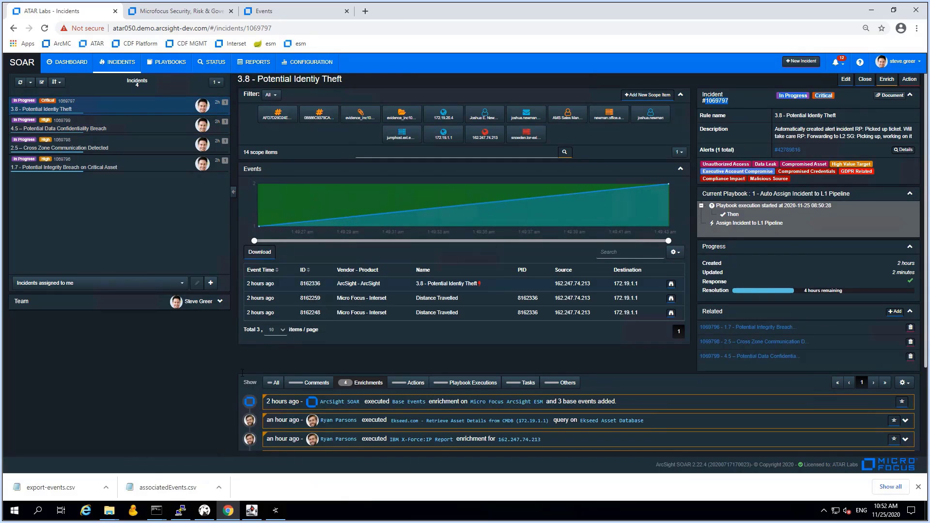
{"action": "left_click", "coordinate": [71, 490]}
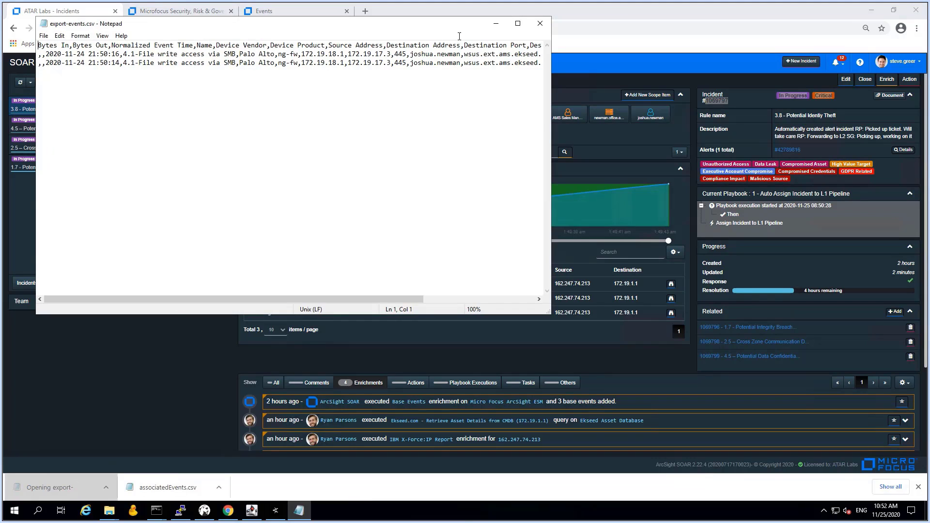
{"action": "left_click", "coordinate": [540, 23]}
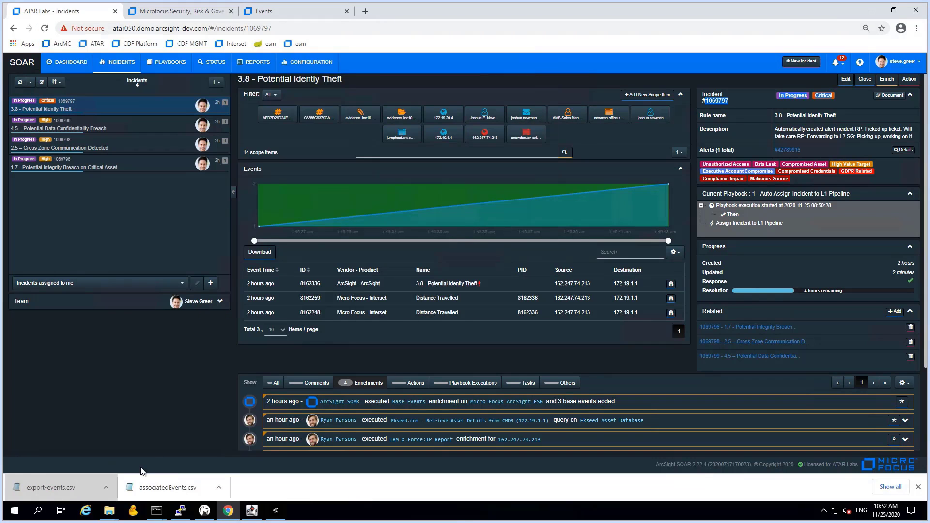
{"action": "right_click", "coordinate": [50, 487]}
Rename export-events.csv in Downloads to evidence_inc1069797_datamovement.csv
{"action": "left_click", "coordinate": [73, 464]}
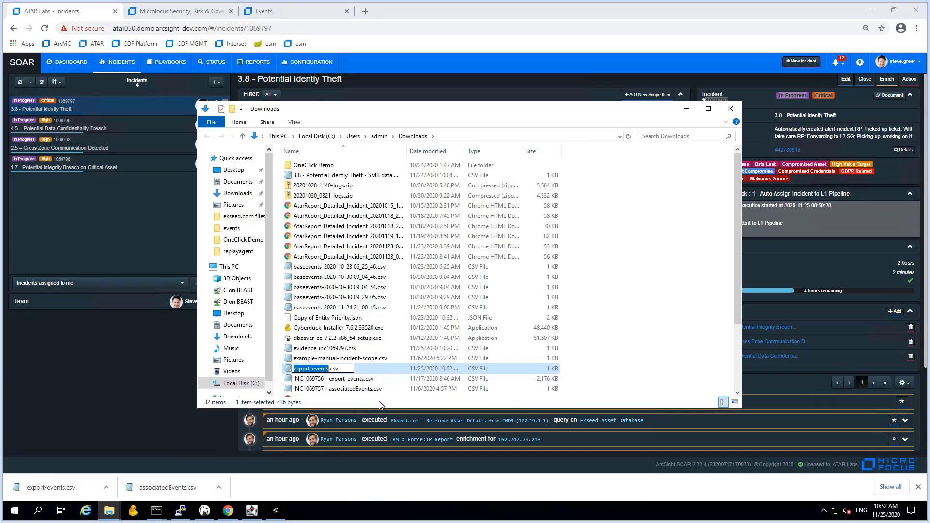
{"action": "key", "text": "Home"}
{"action": "type", "text": "evidence_"}
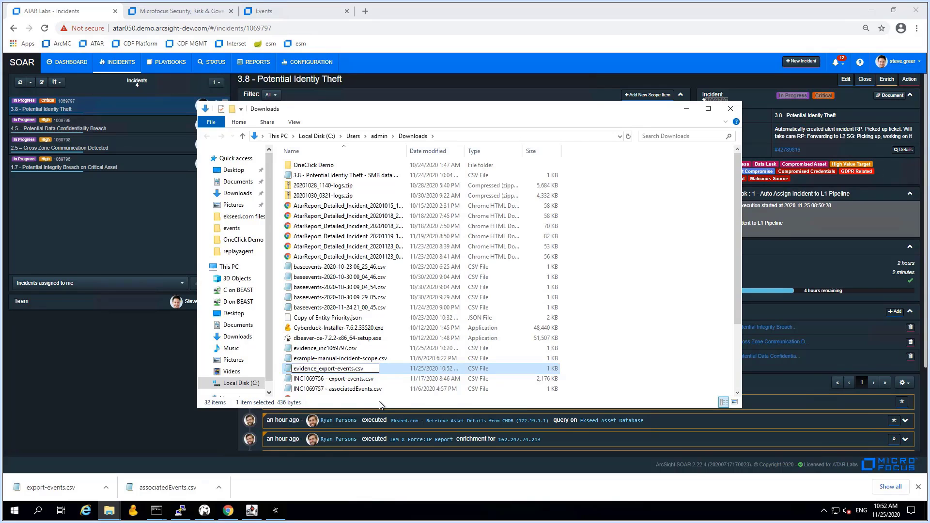
{"action": "type", "text": "inc1069797"}
{"action": "key", "text": "Delete"}
{"action": "key", "text": "Delete"}
{"action": "key", "text": "Delete"}
{"action": "key", "text": "Delete"}
{"action": "key", "text": "Delete"}
{"action": "key", "text": "Delete"}
{"action": "key", "text": "Delete"}
{"action": "key", "text": "Delete"}
{"action": "key", "text": "Delete"}
{"action": "key", "text": "Delete"}
{"action": "key", "text": "Delete"}
{"action": "key", "text": "Delete"}
{"action": "key", "text": "Delete"}
{"action": "type", "text": "_datamovement"}
{"action": "key", "text": "Return"}
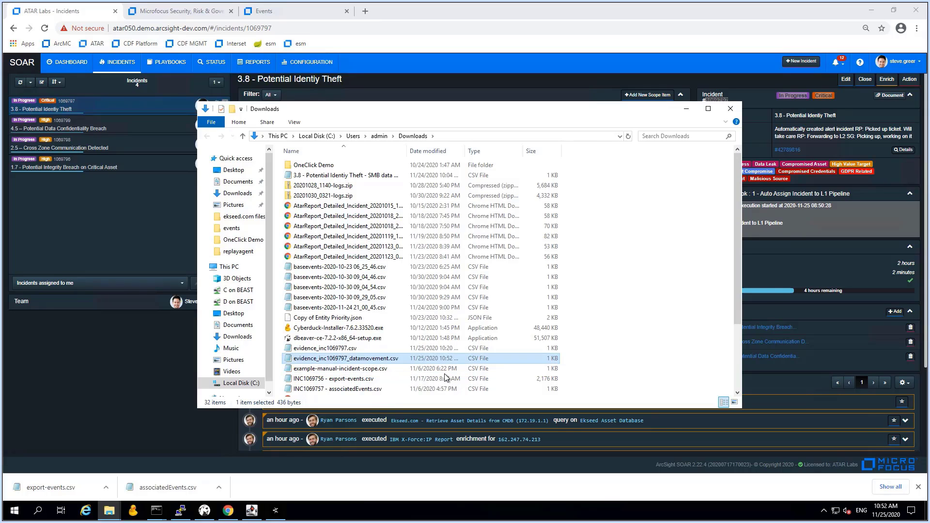
{"action": "left_click", "coordinate": [85, 359]}
Write the comment 'Adding evidential events to the case. Events describe data flow from compliance and business critical system…'
{"action": "left_click", "coordinate": [85, 358]}
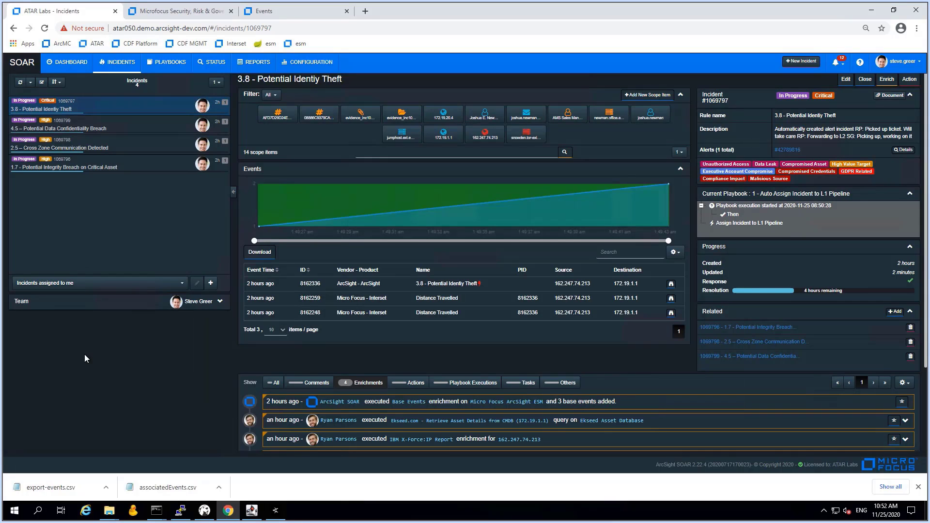
{"action": "scroll", "coordinate": [540, 419], "scroll_direction": "down", "scroll_amount": 2}
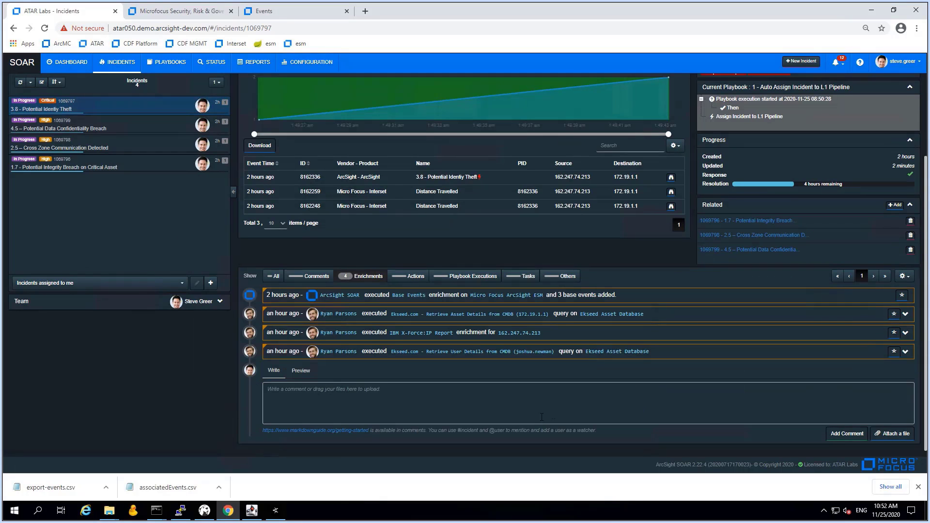
{"action": "left_click", "coordinate": [807, 402]}
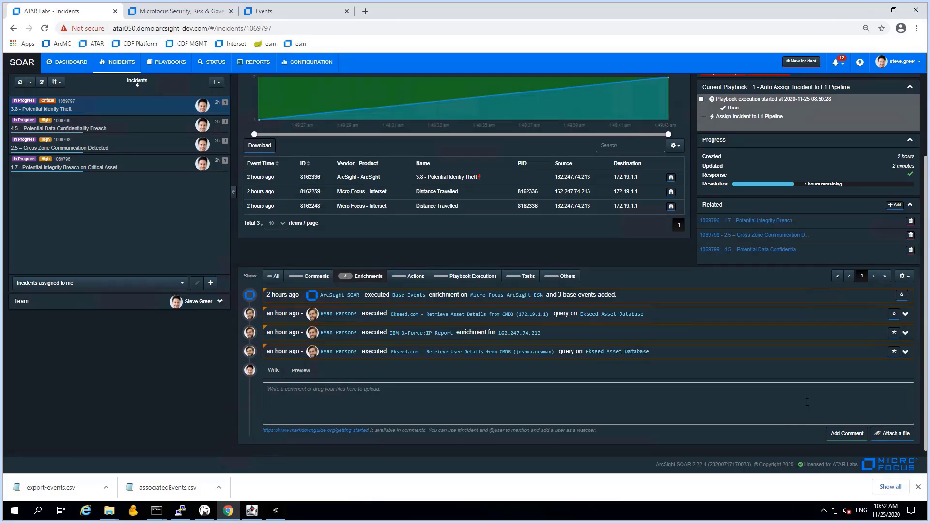
{"action": "type", "text": "Adding evidential events "}
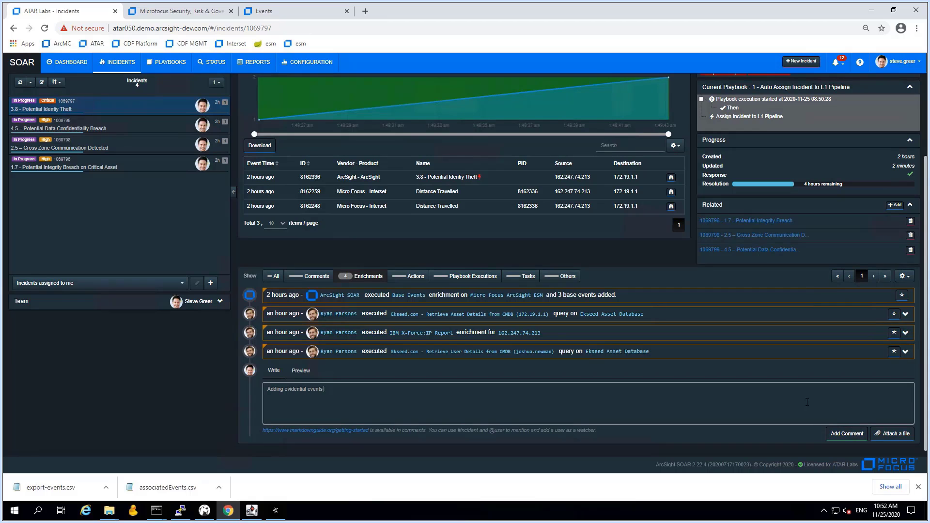
{"action": "type", "text": "to th"}
{"action": "type", "text": "e case."}
{"action": "type", "text": "Events describe data lfow f"}
{"action": "key", "text": "BackSpace"}
{"action": "key", "text": "BackSpace"}
{"action": "key", "text": "BackSpace"}
{"action": "key", "text": "BackSpace"}
{"action": "type", "text": "from compliance and business critical s"}
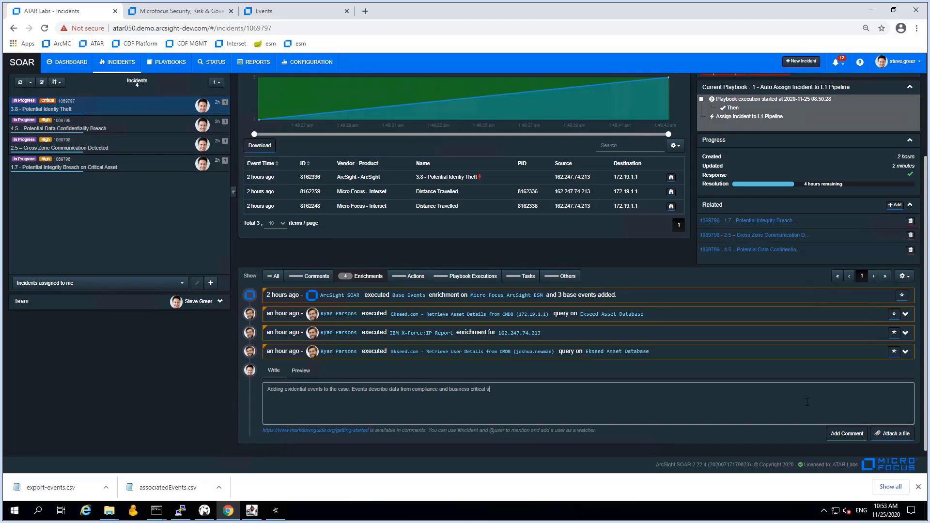
{"action": "type", "text": "ystem into an external facing system with high data movement provile."}
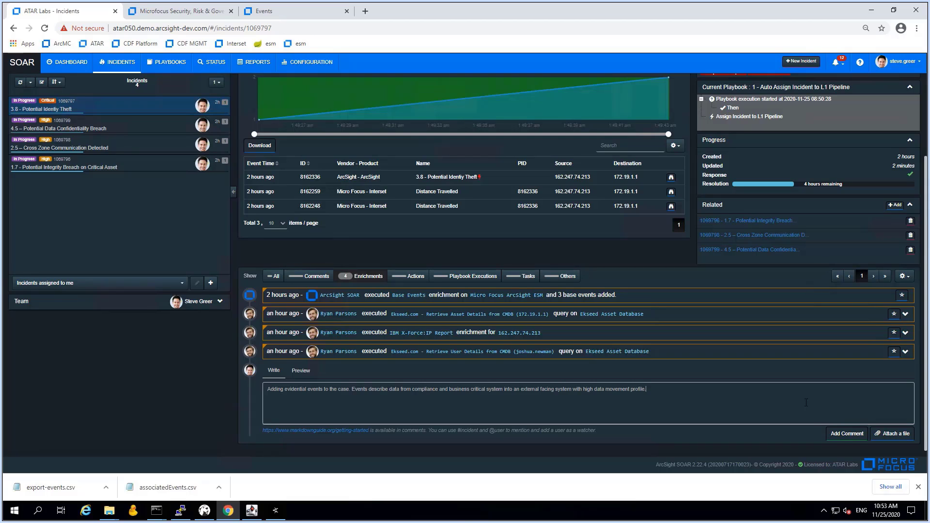
Attach evidence_inc1069797_datamovement.csv to the comment and post it
{"action": "left_click", "coordinate": [880, 434]}
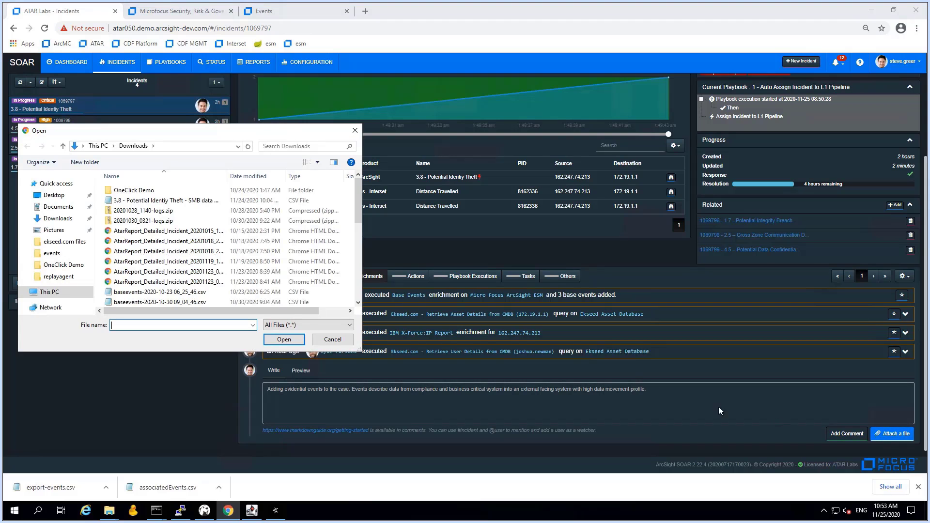
{"action": "scroll", "coordinate": [183, 243], "scroll_direction": "down", "scroll_amount": 4}
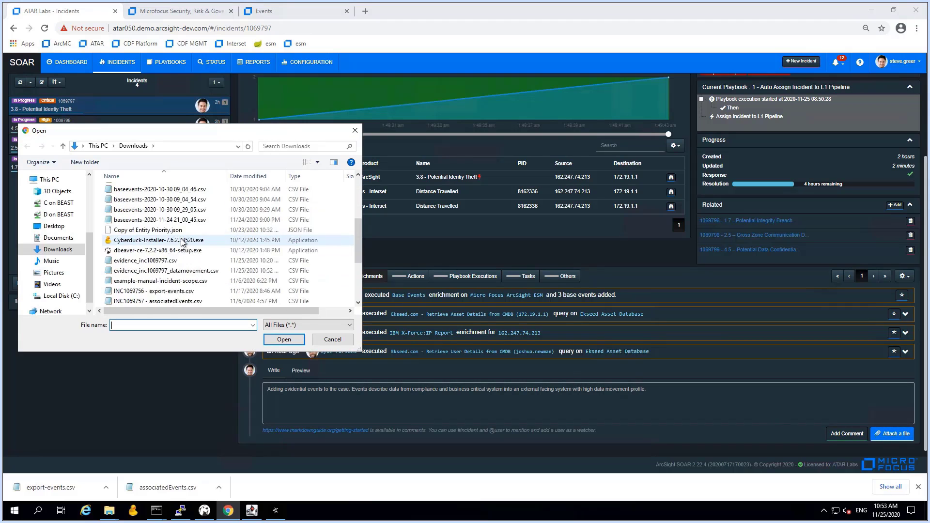
{"action": "scroll", "coordinate": [184, 243], "scroll_direction": "down", "scroll_amount": 1}
{"action": "left_click", "coordinate": [184, 241]}
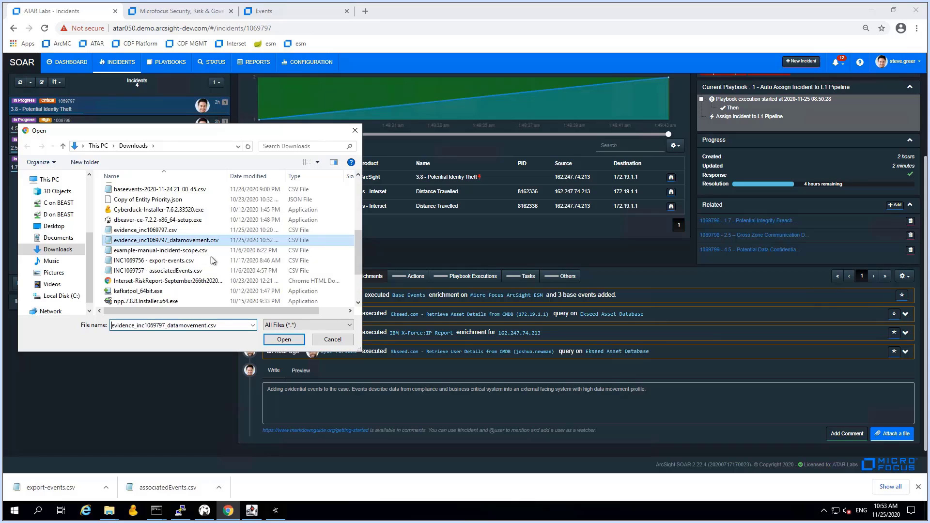
{"action": "left_click", "coordinate": [284, 339]}
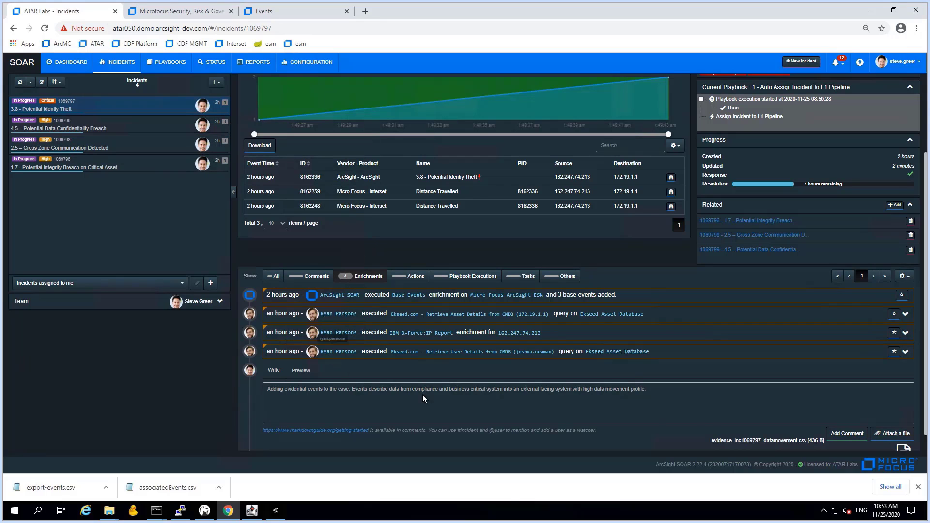
{"action": "left_click", "coordinate": [847, 434]}
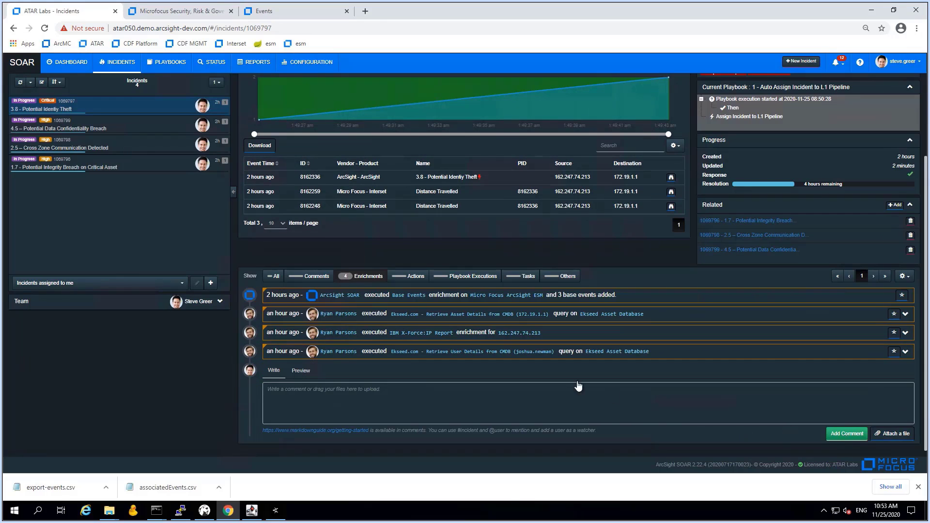
{"action": "scroll", "coordinate": [562, 374], "scroll_direction": "up", "scroll_amount": 3}
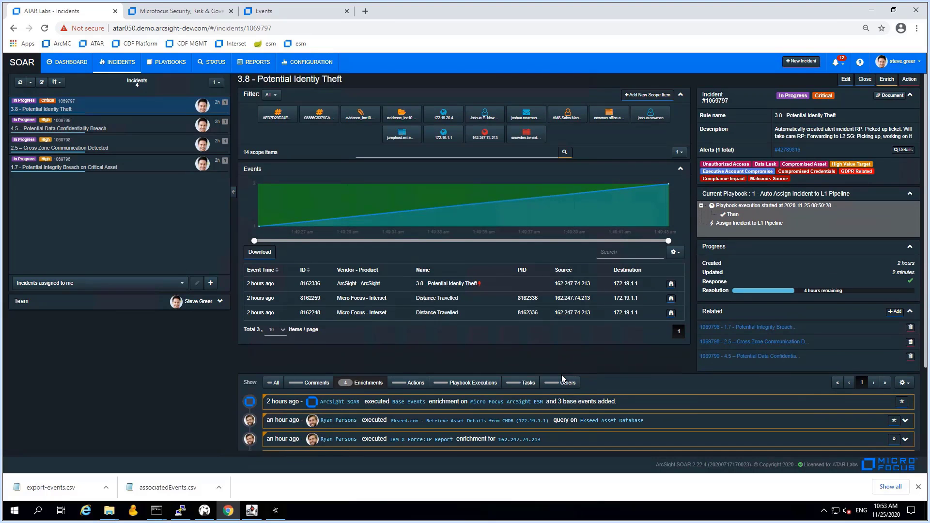
Filter incident 3.8's scope items to those matching 'evid'
{"action": "left_click", "coordinate": [680, 152]}
{"action": "left_click", "coordinate": [686, 166]}
{"action": "left_click", "coordinate": [370, 152]}
{"action": "type", "text": "evid"}
{"action": "left_click", "coordinate": [565, 154]}
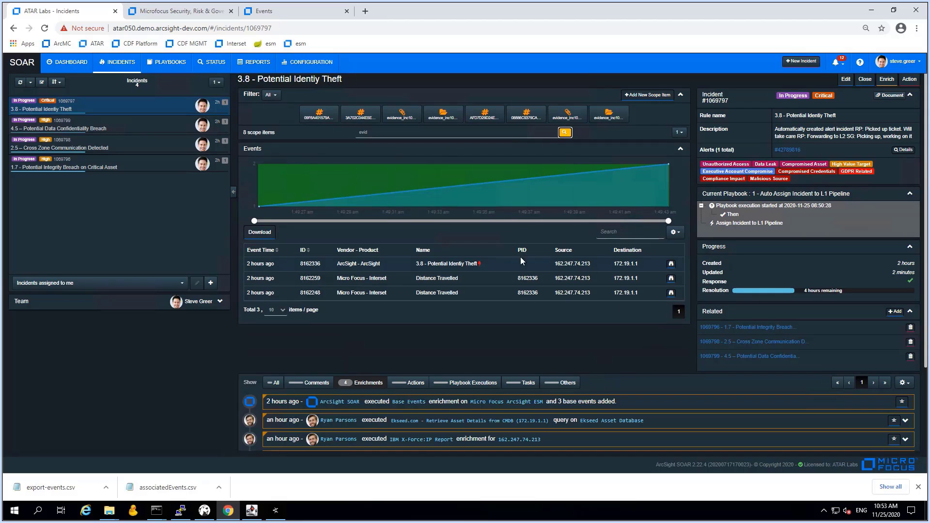
Review the attached evidence file and its SHA1 and MD5 hash scope items
{"action": "left_click", "coordinate": [400, 116]}
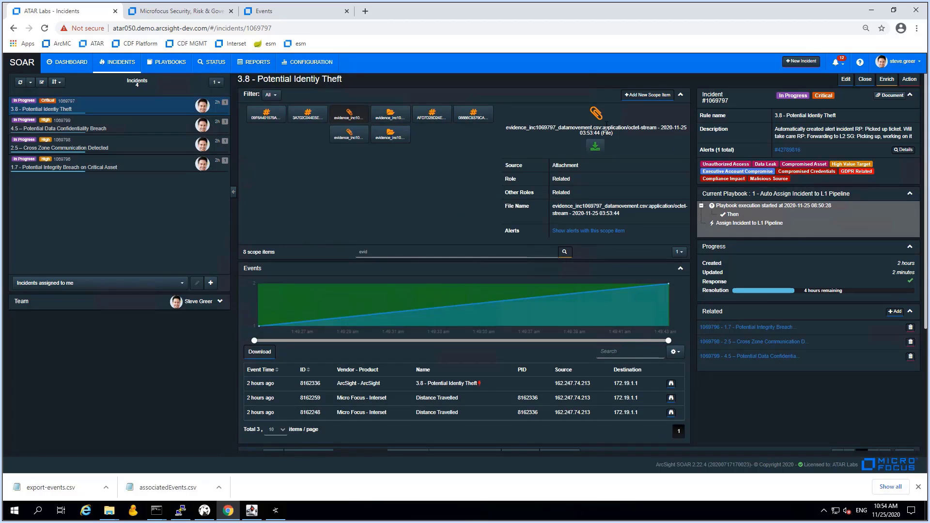
{"action": "left_click", "coordinate": [308, 116]}
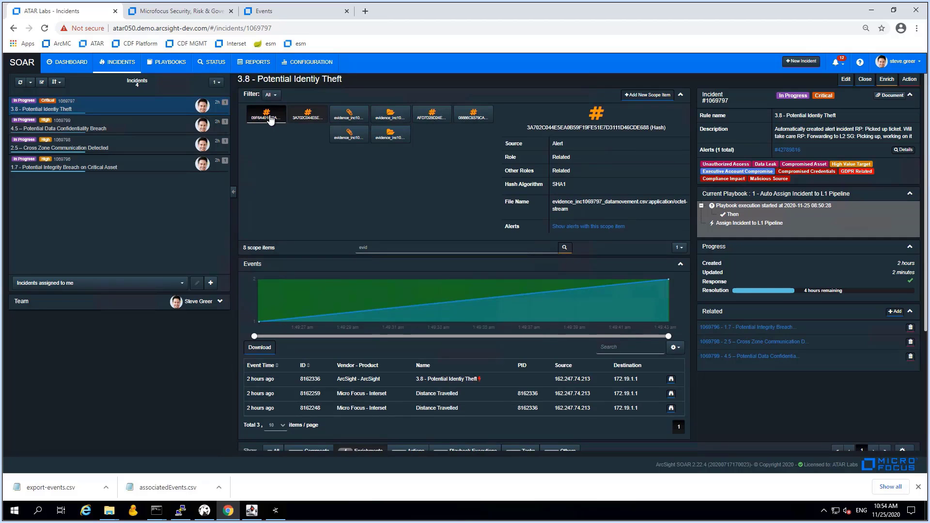
{"action": "left_click", "coordinate": [270, 119]}
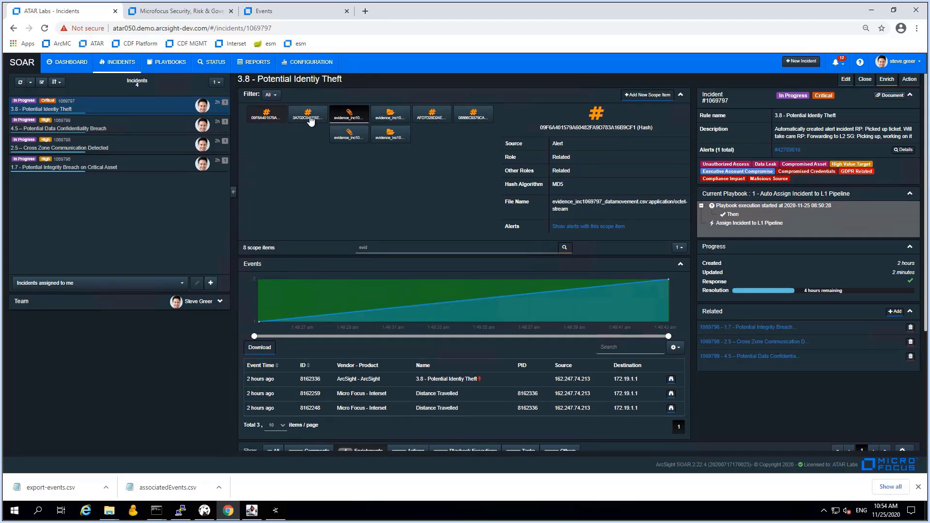
{"action": "left_click", "coordinate": [309, 118]}
{"action": "left_click", "coordinate": [271, 120]}
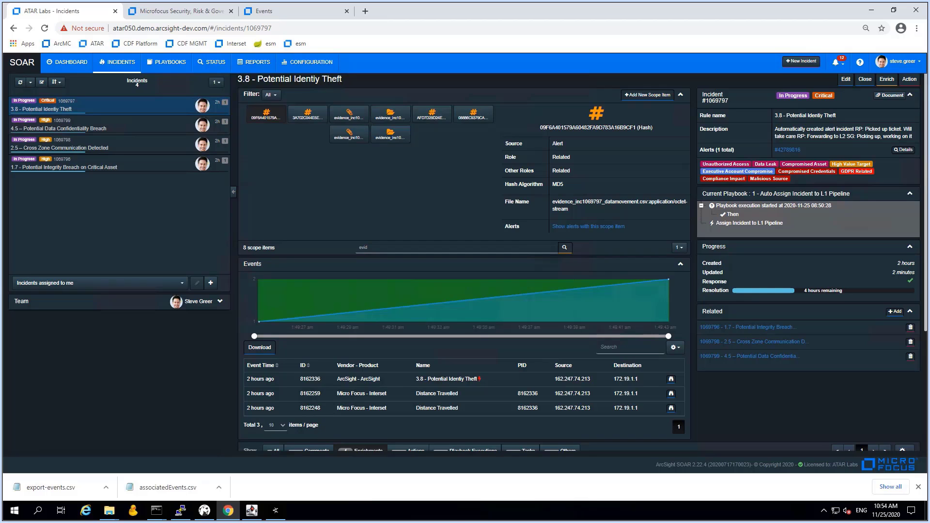
Change incident 3.8's severity to Urgent and save
{"action": "left_click", "coordinate": [845, 80]}
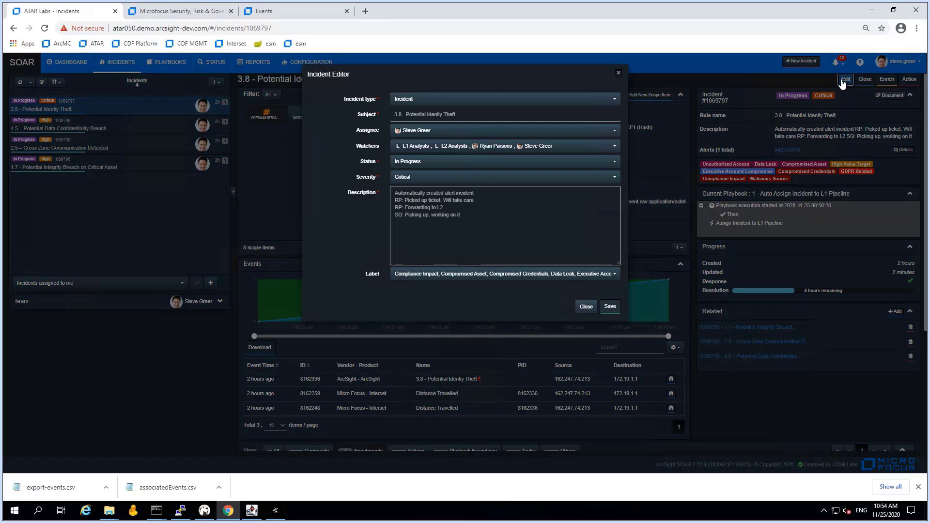
{"action": "left_click", "coordinate": [442, 180]}
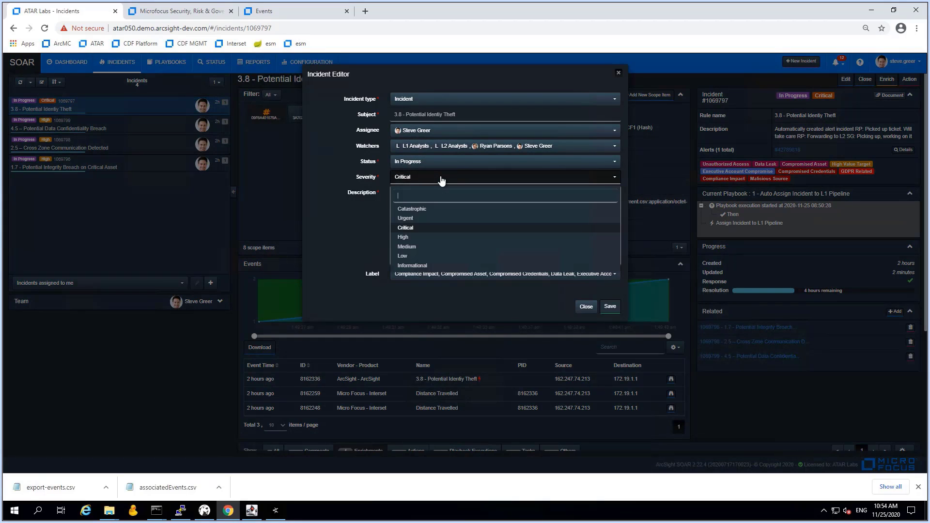
{"action": "left_click", "coordinate": [410, 218]}
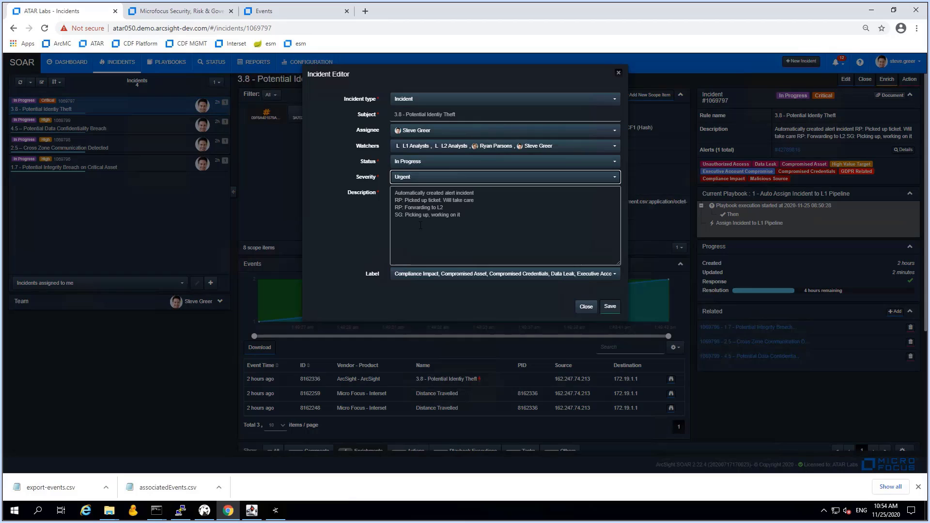
{"action": "left_click", "coordinate": [609, 306]}
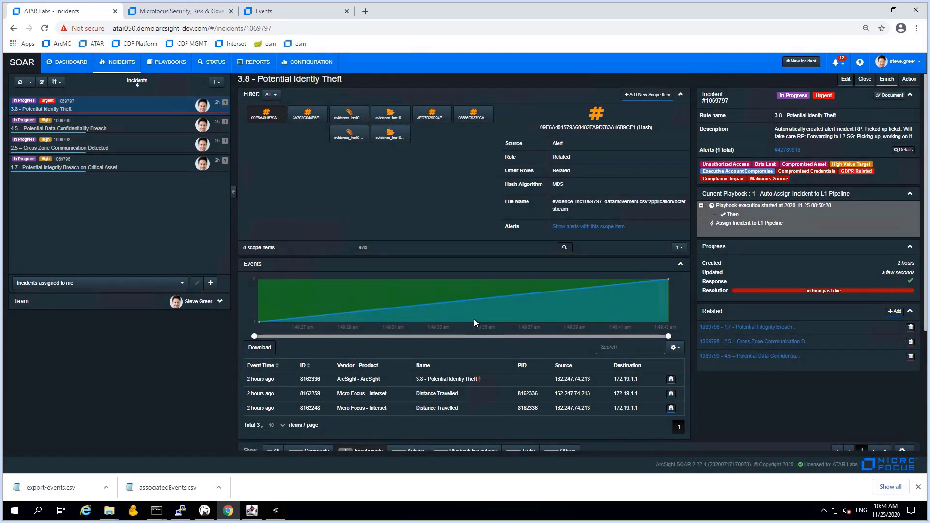
Post the comment 'Increasing priority as we are likely loosing data…to an exfiltration station in an external DMZ'
{"action": "scroll", "coordinate": [474, 319], "scroll_direction": "down", "scroll_amount": 3}
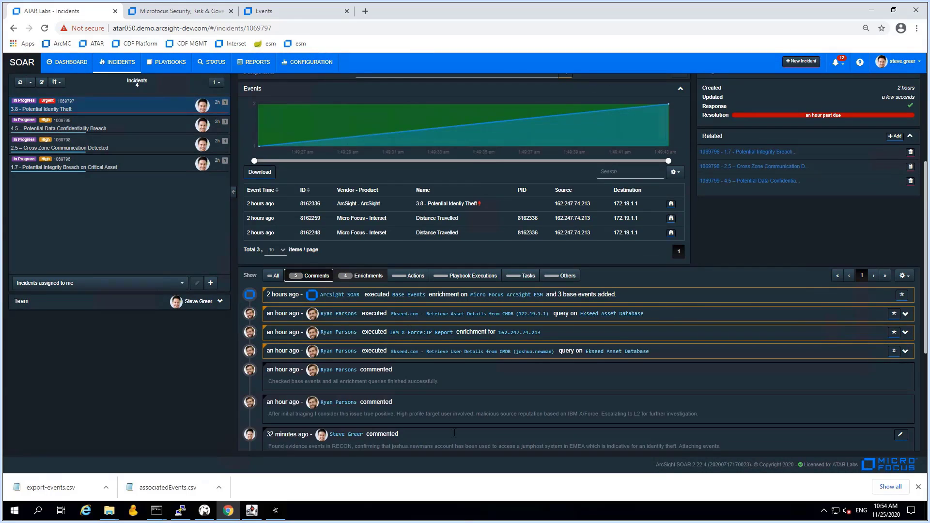
{"action": "scroll", "coordinate": [582, 415], "scroll_direction": "down", "scroll_amount": 3}
{"action": "left_click", "coordinate": [405, 405]}
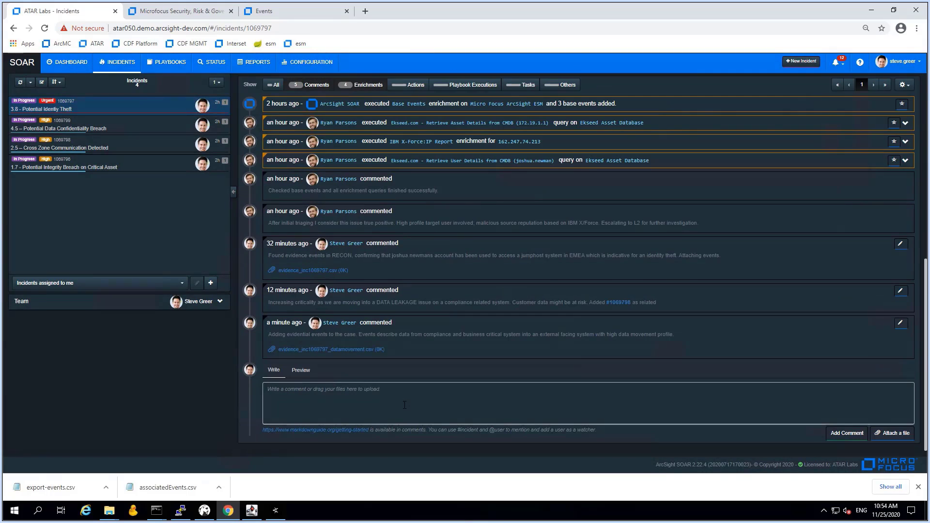
{"action": "type", "text": "Increasing priority as we aer"}
{"action": "key", "text": "BackSpace"}
{"action": "key", "text": "BackSpace"}
{"action": "type", "text": "re"}
{"action": "type", "text": "likely loosing data moving from critical asset to an exfil"}
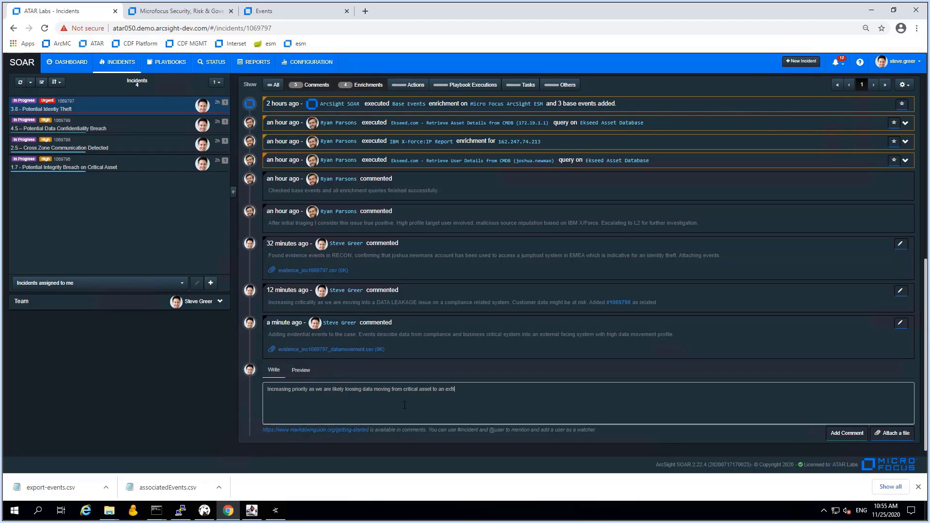
{"action": "type", "text": "tration sta"}
{"action": "type", "text": "tion"}
{"action": "type", "text": " in an extern"}
{"action": "type", "text": "al DMY"}
{"action": "left_click", "coordinate": [845, 436]}
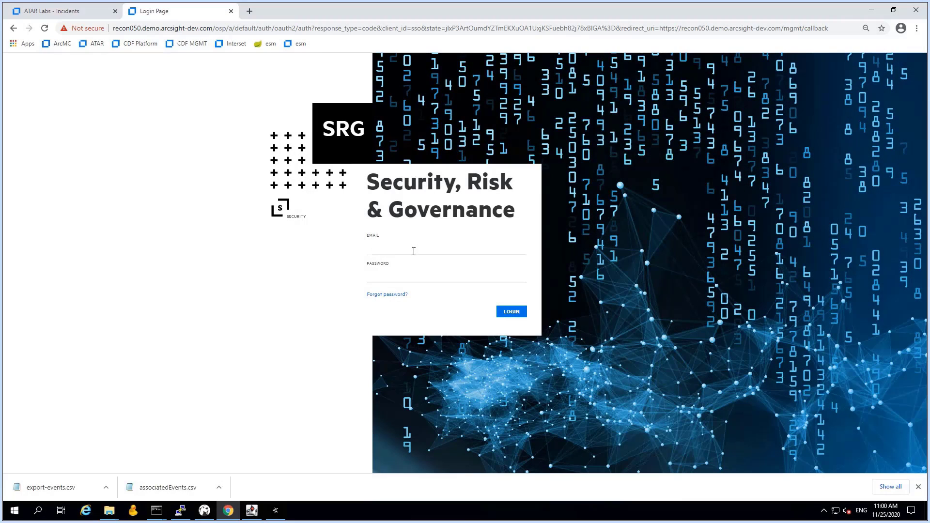
Sign in, run '5.1 - Persistency and Exfiltration', inspect its Blue Coat proxy event, then return to SOAR
{"action": "key", "text": "Return"}
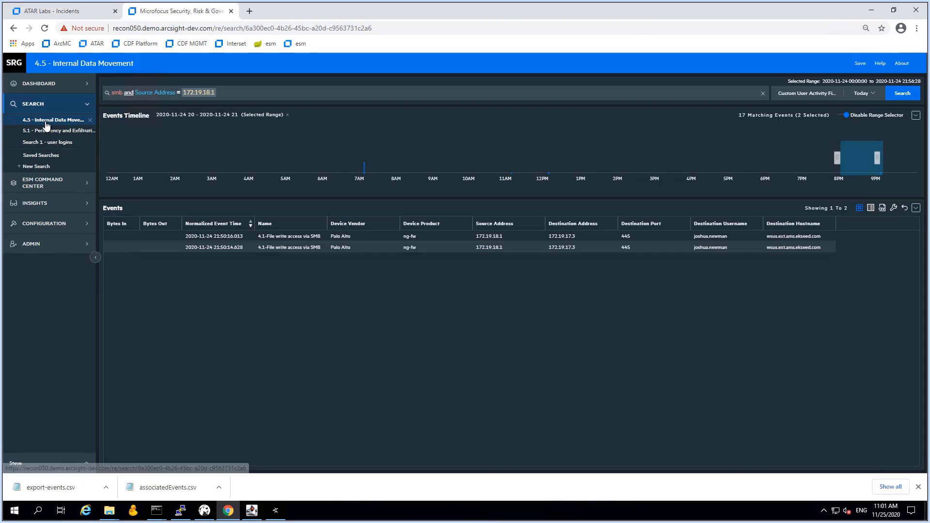
{"action": "left_click", "coordinate": [51, 132]}
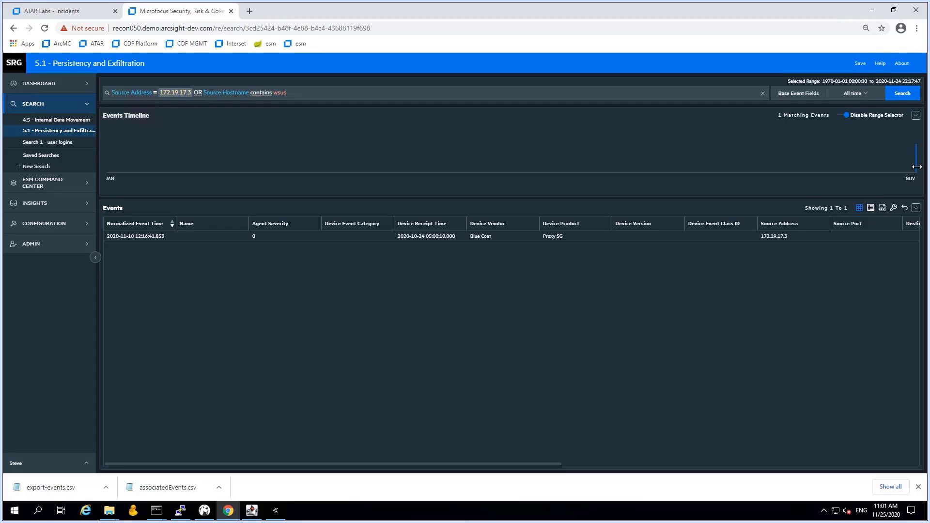
{"action": "left_click_drag", "start_coordinate": [916, 160], "coordinate": [898, 160]}
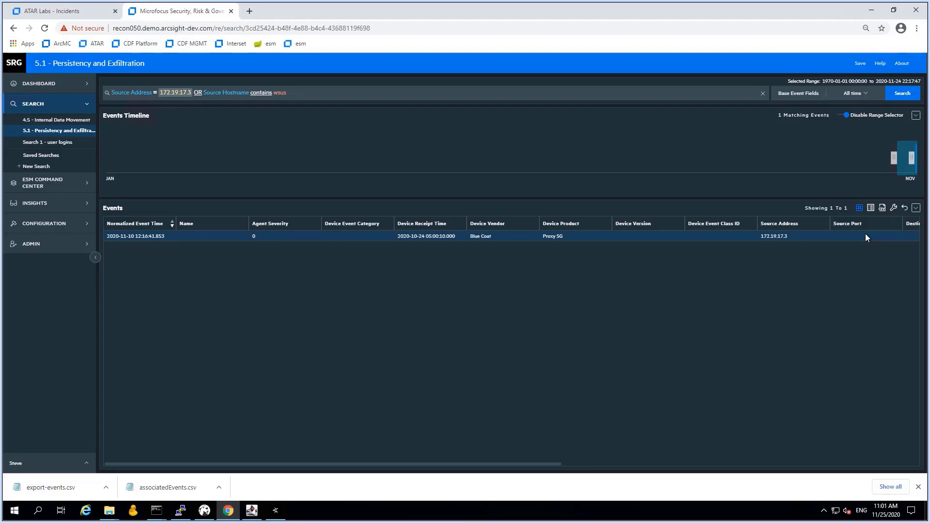
{"action": "double_click", "coordinate": [419, 236]}
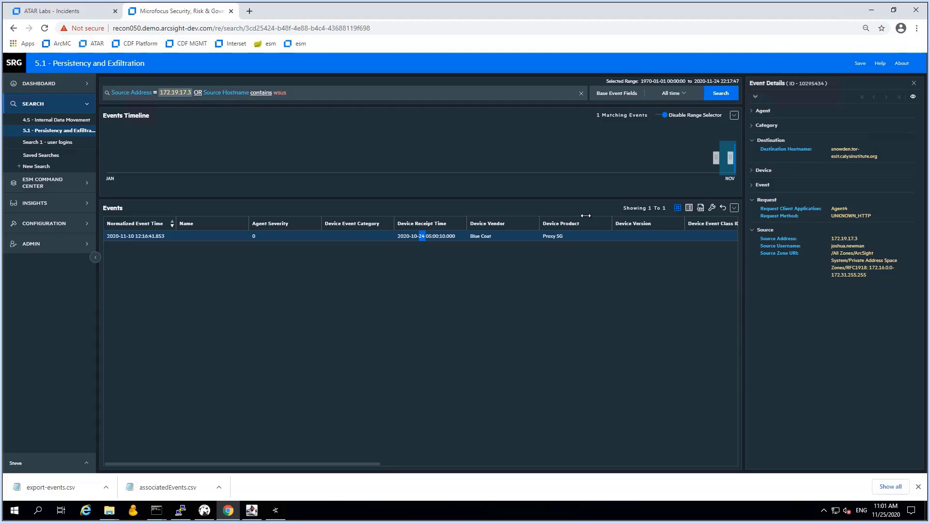
{"action": "left_click", "coordinate": [82, 13]}
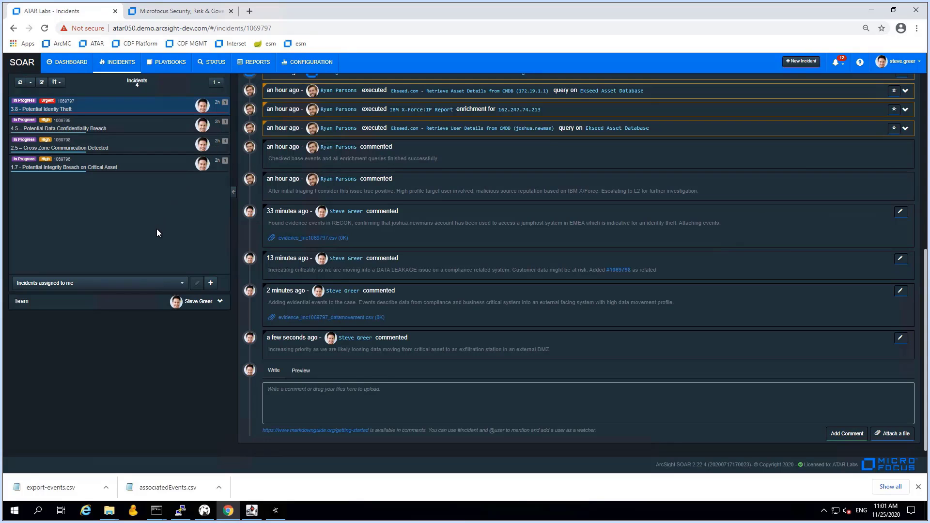
{"action": "scroll", "coordinate": [501, 277], "scroll_direction": "up", "scroll_amount": 10}
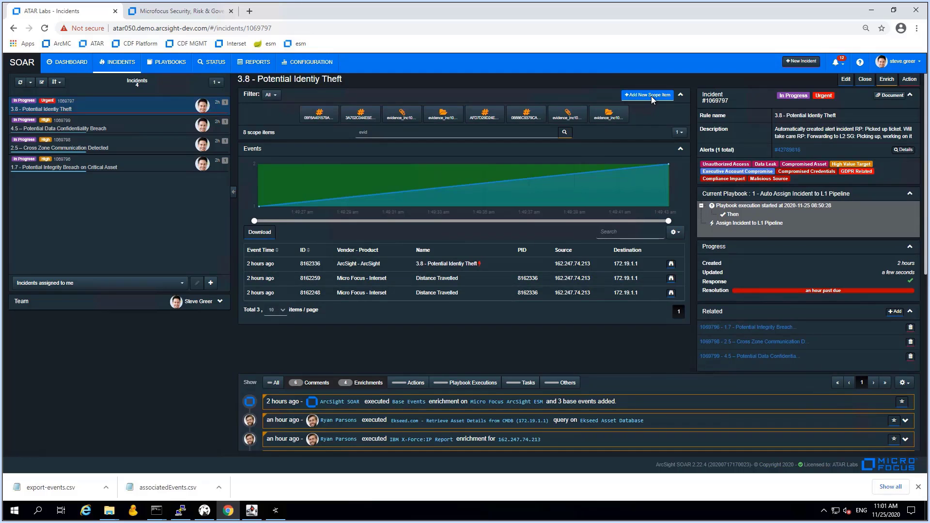
Start a new incident under the rule 'Fake rule for manual cases'
{"action": "left_click", "coordinate": [803, 63]}
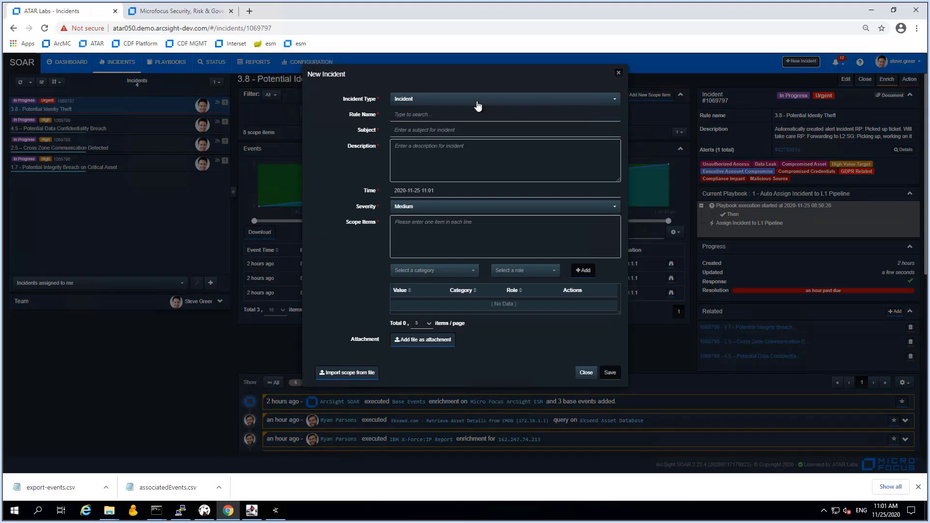
{"action": "left_click", "coordinate": [410, 119]}
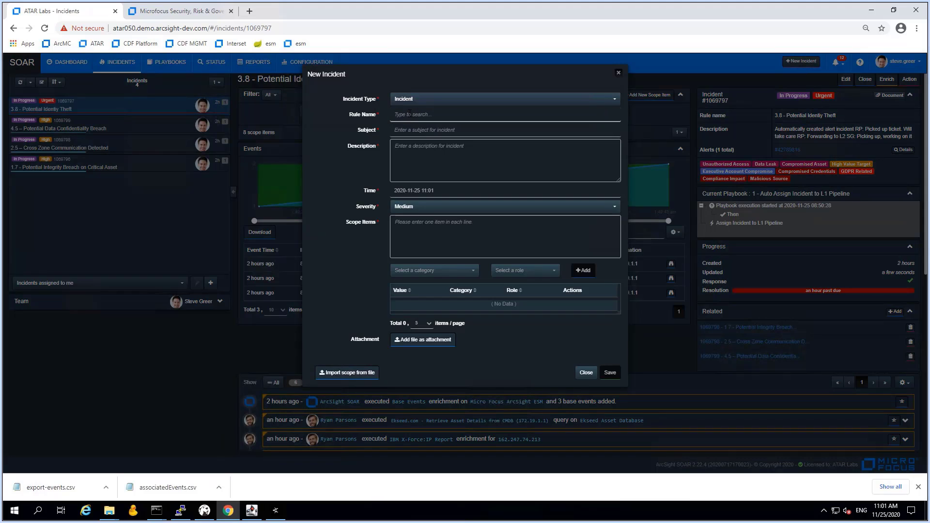
{"action": "type", "text": "Fake"}
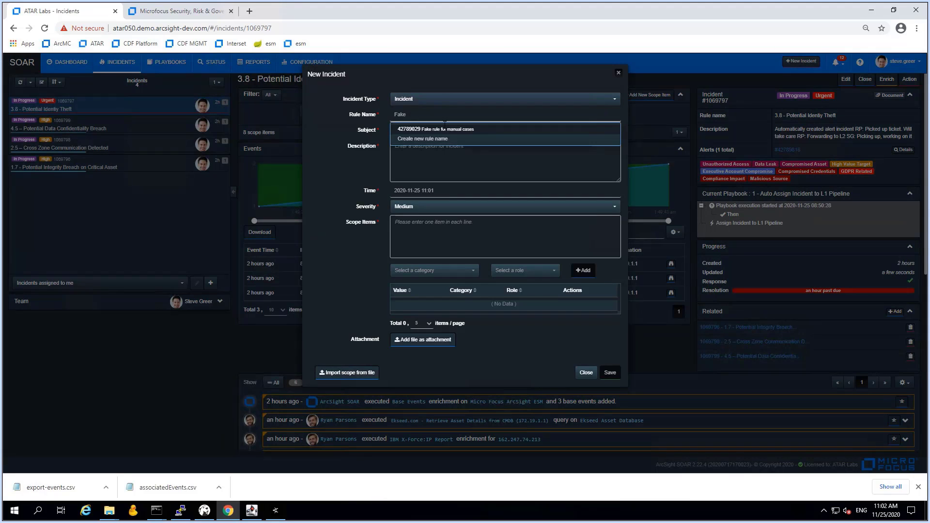
{"action": "left_click", "coordinate": [444, 127]}
Enter subject '5.1 - Command and Control Communication Detected', WSUS CnC description, and Critical severity
{"action": "left_click", "coordinate": [406, 129]}
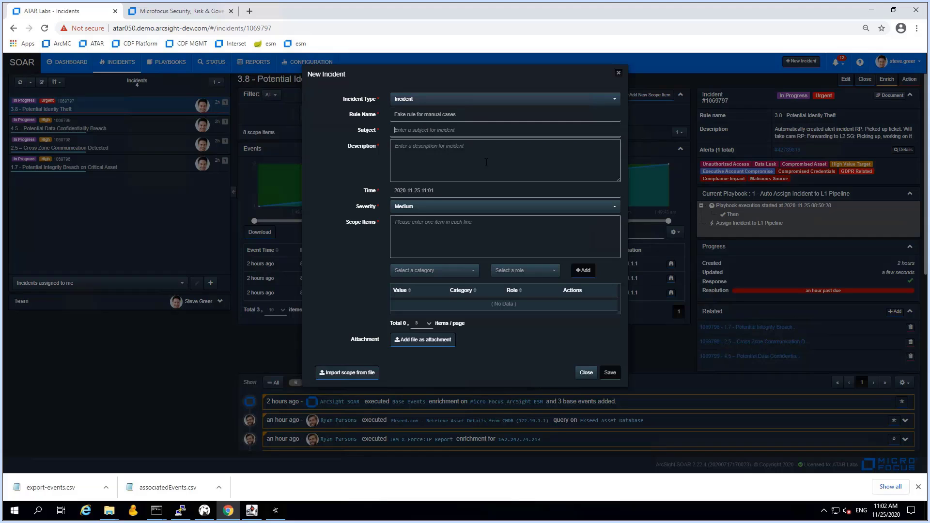
{"action": "type", "text": "5.10"}
{"action": "type", "text": "Command and Control Communication Detected"}
{"action": "key", "text": "Tab"}
{"action": "type", "text": "WSUS server initiated CnC communication after receiving a file from an internal critical system"}
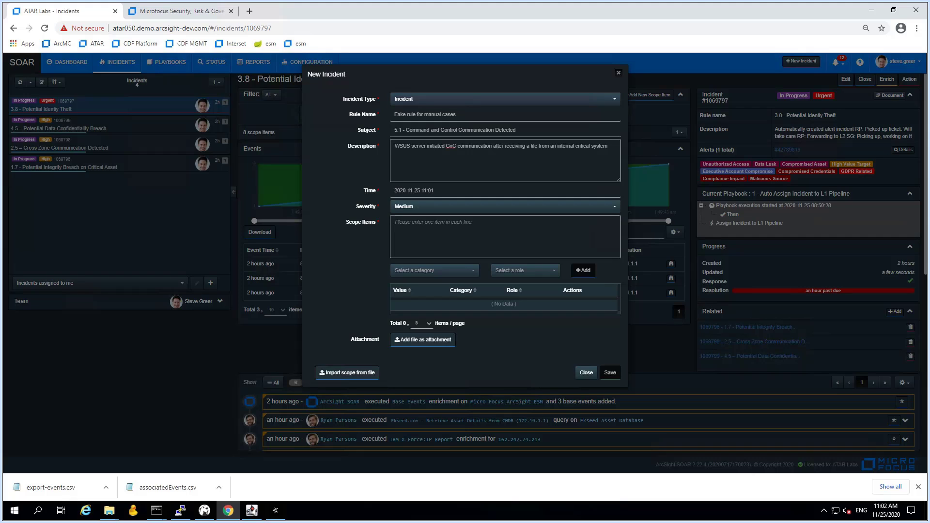
{"action": "key", "text": "c"}
{"action": "type", "text": "172.19.17.3"}
Add 172.19.17.3 to scope as a Network Address with role Offender
{"action": "left_click", "coordinate": [525, 270]}
{"action": "left_click", "coordinate": [507, 314]}
{"action": "left_click", "coordinate": [584, 272]}
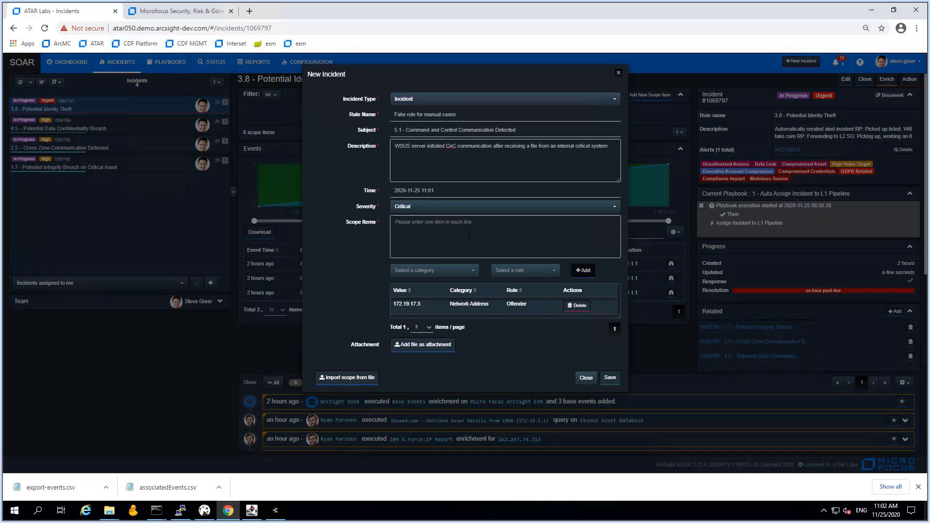
Add snowden.tor-exit.calyxinstitute.org as an Impact Computer Name and save the new incident
{"action": "left_click", "coordinate": [445, 252]}
{"action": "type", "text": "snowden.tor-exit.calyxinstitute.org"}
{"action": "left_click", "coordinate": [445, 275]}
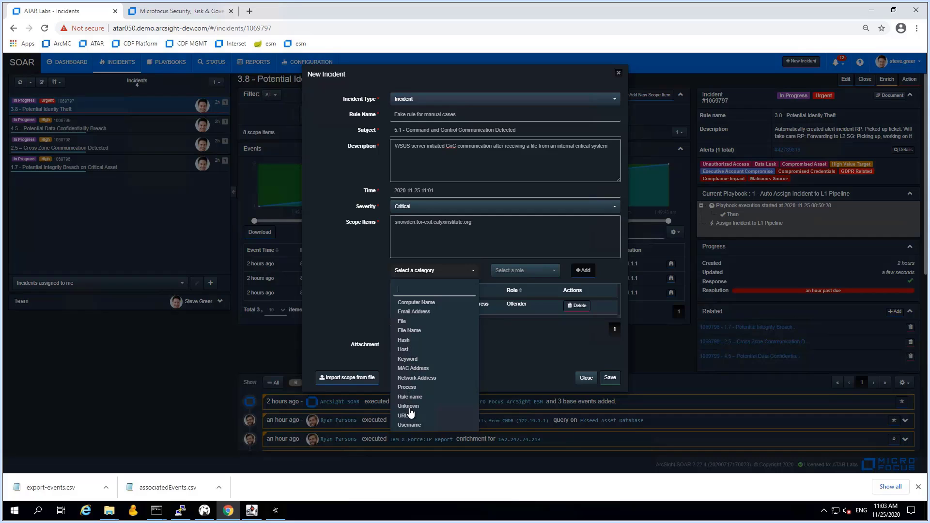
{"action": "left_click", "coordinate": [417, 303]}
{"action": "left_click", "coordinate": [538, 271]}
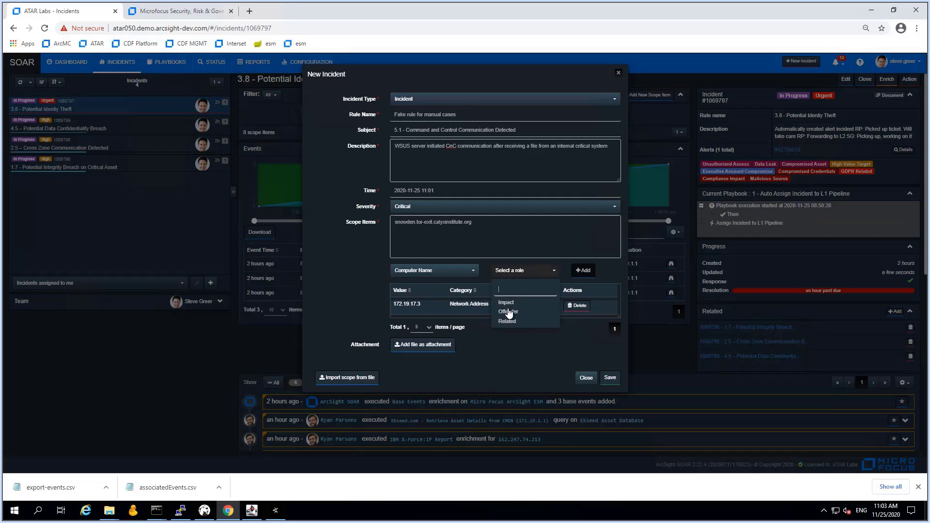
{"action": "left_click", "coordinate": [536, 305]}
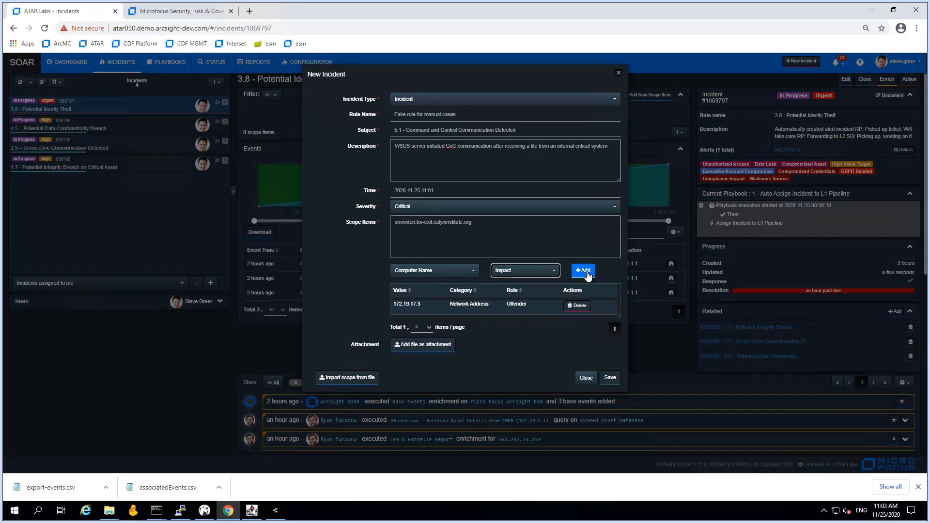
{"action": "left_click", "coordinate": [586, 272]}
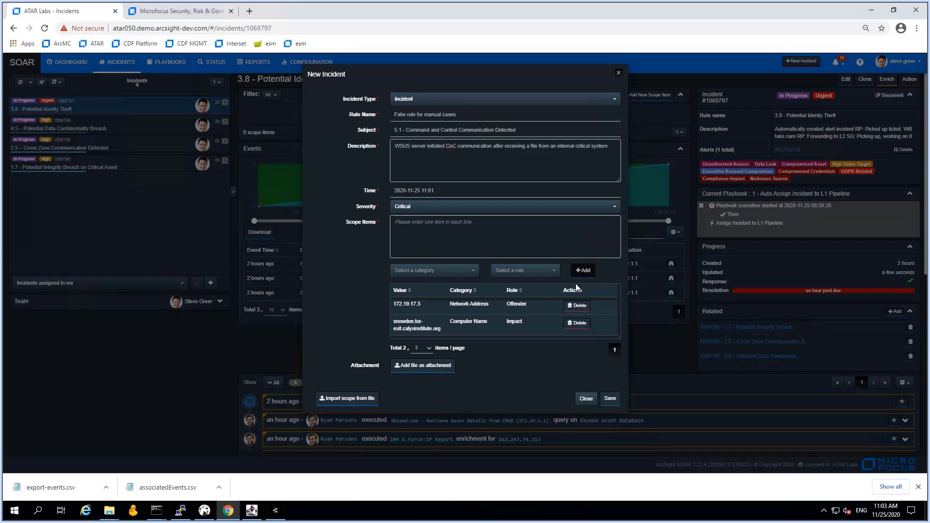
{"action": "left_click", "coordinate": [611, 399]}
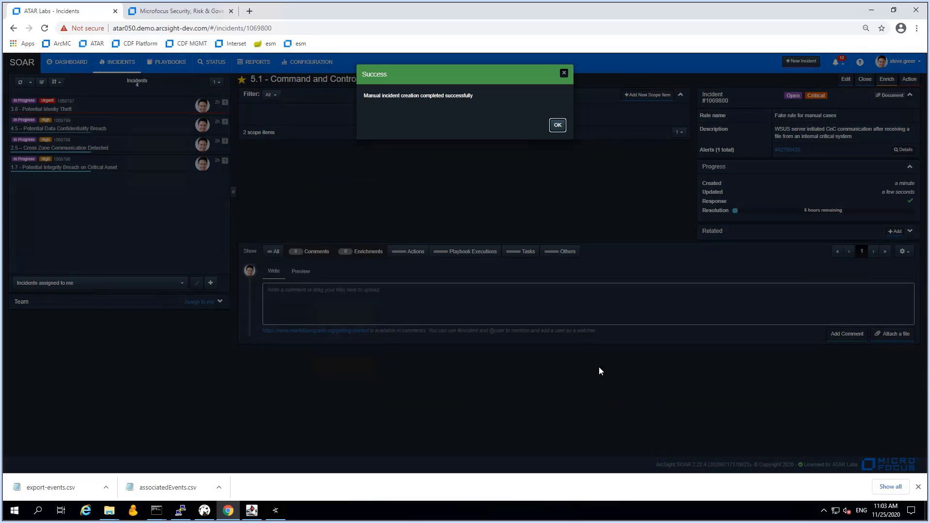
Comment on incident 5.1 that it was manually created to complete the attack story with the latest CnC traffic findings
{"action": "left_click", "coordinate": [557, 126]}
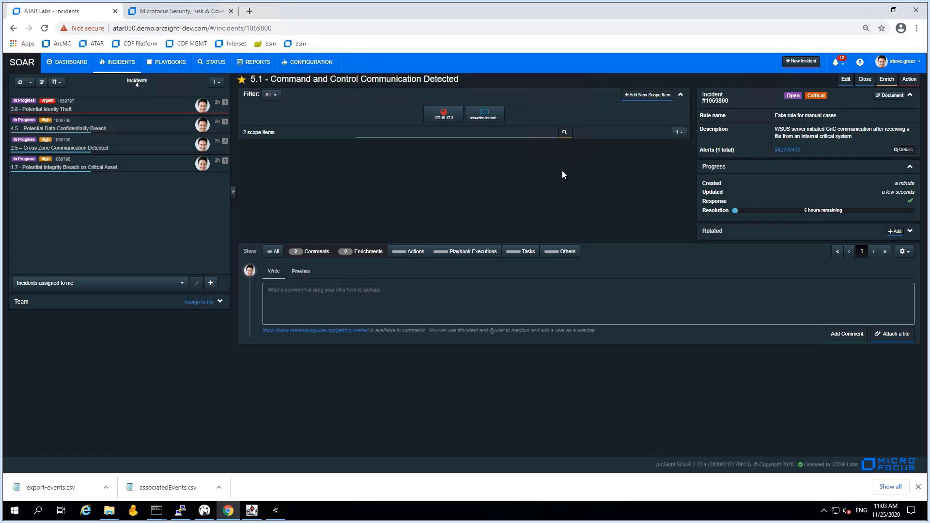
{"action": "left_click", "coordinate": [441, 121]}
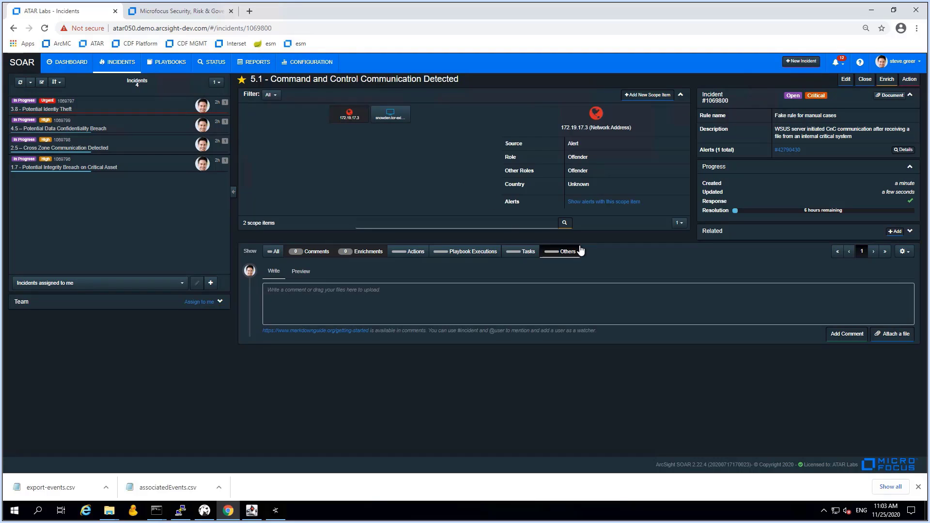
{"action": "left_click", "coordinate": [382, 302]}
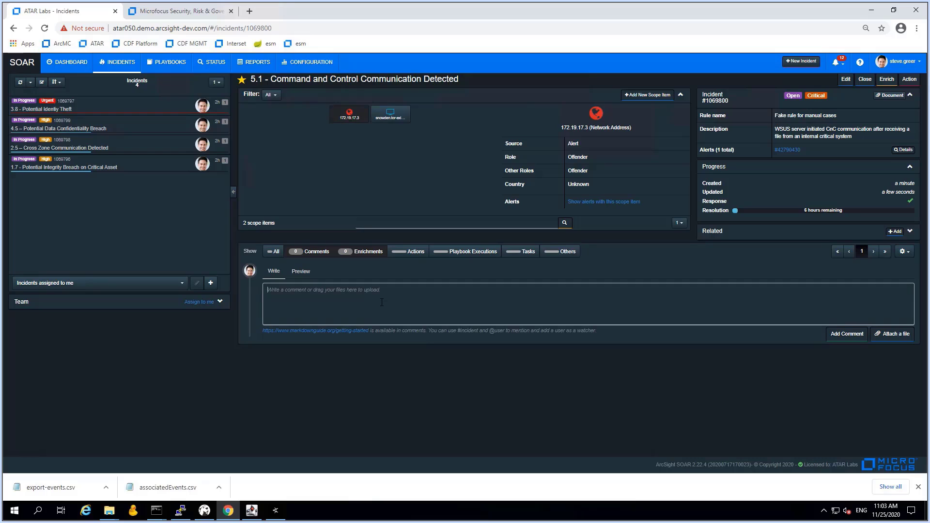
{"action": "type", "text": "Manualiz"}
{"action": "type", "text": " crea"}
{"action": "key", "text": "BackSpace"}
{"action": "key", "text": "BackSpace"}
{"action": "key", "text": "BackSpace"}
{"action": "key", "text": "BackSpace"}
{"action": "key", "text": "BackSpace"}
{"action": "type", "text": "created incident to complete the attack story with latest findings on "}
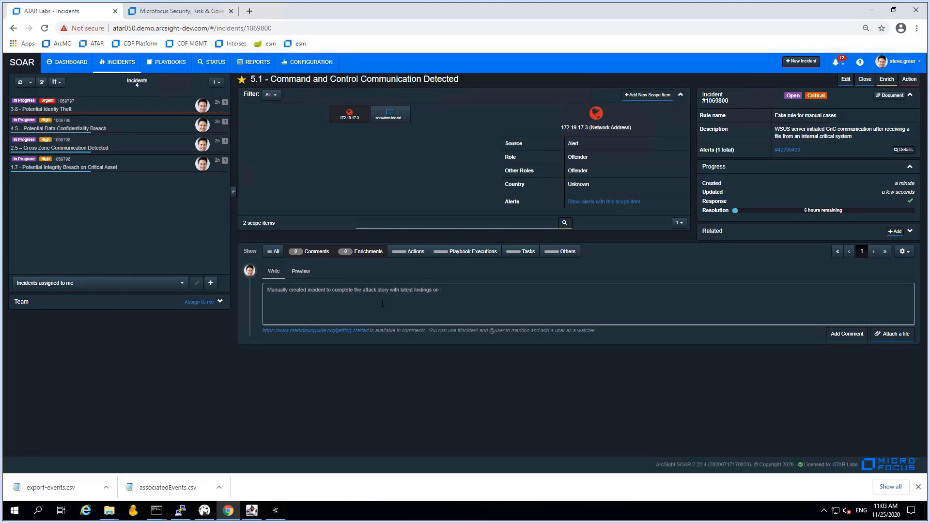
{"action": "type", "text": "CnC traffic originating from WSUS asset which is prepared for exfi"}
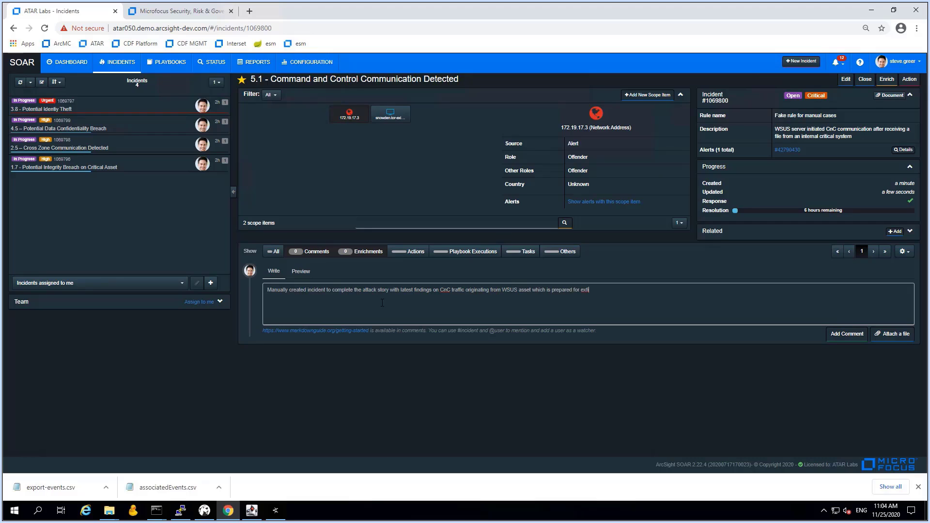
{"action": "type", "text": "ltrating data"}
{"action": "left_click", "coordinate": [854, 337]}
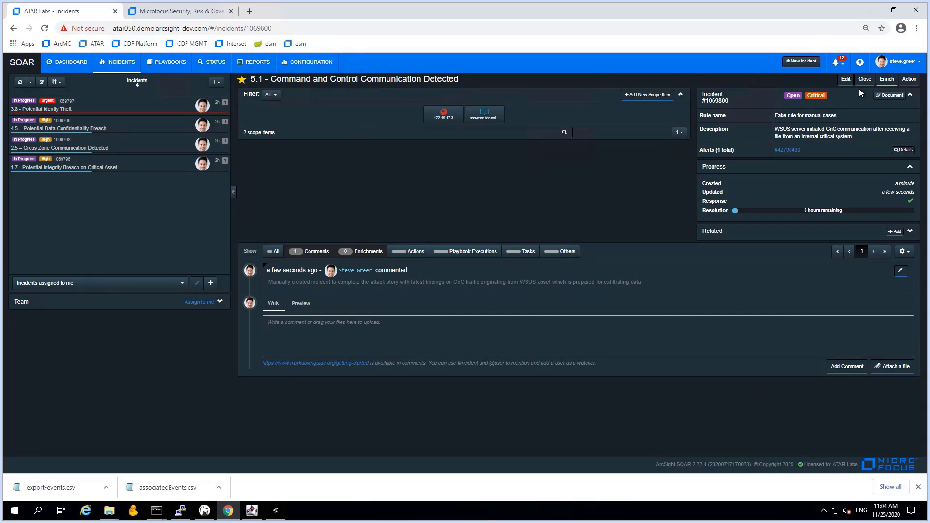
Assign 5.1 to the analyst with In Progress status and the Command & Control label, then copy its number 1069800
{"action": "left_click", "coordinate": [845, 79]}
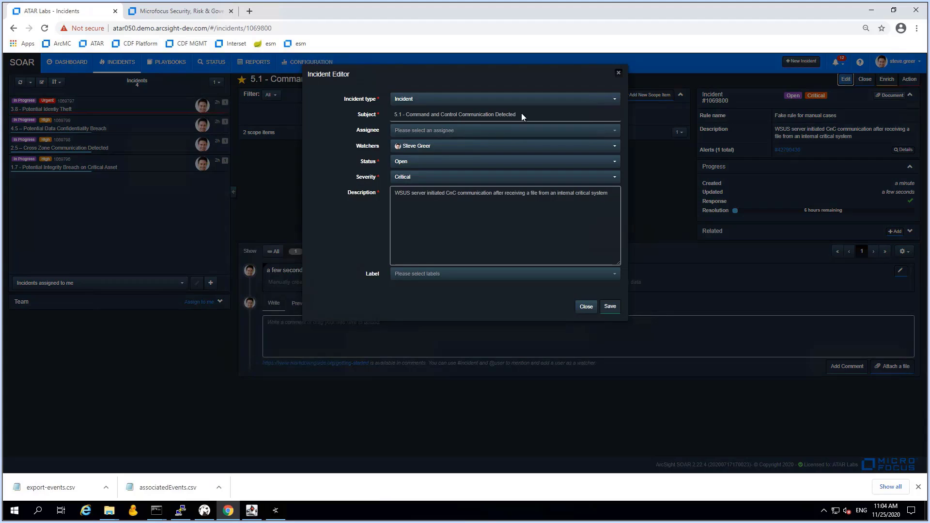
{"action": "left_click", "coordinate": [421, 134]}
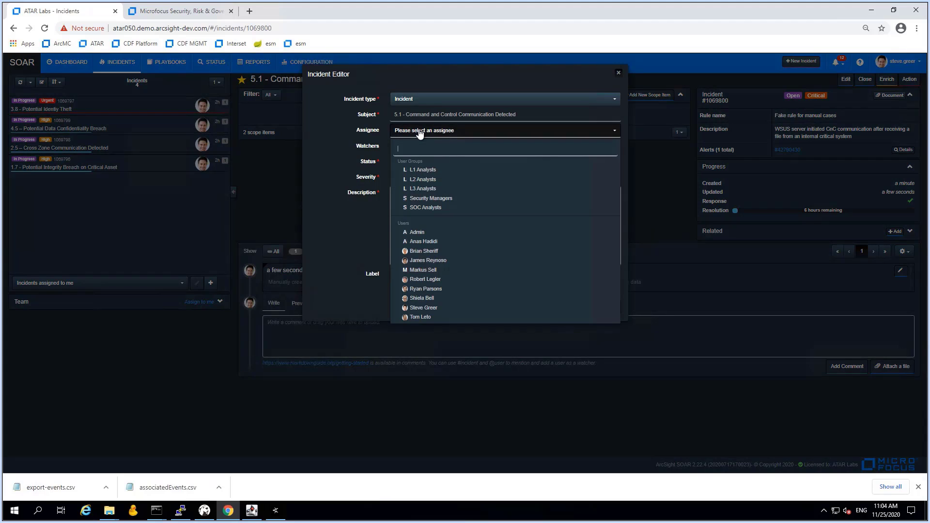
{"action": "left_click", "coordinate": [424, 309]}
{"action": "left_click", "coordinate": [426, 167]}
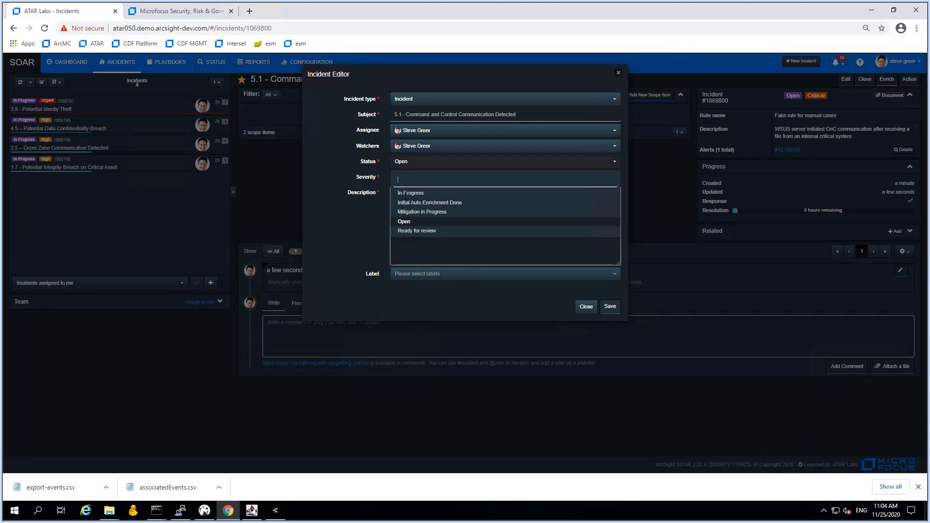
{"action": "left_click", "coordinate": [414, 202]}
{"action": "left_click", "coordinate": [417, 165]}
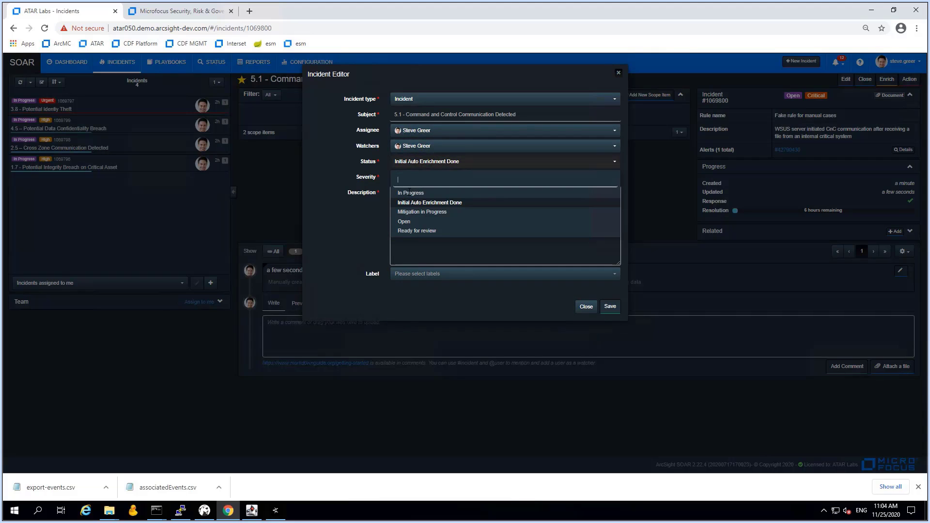
{"action": "left_click", "coordinate": [410, 192]}
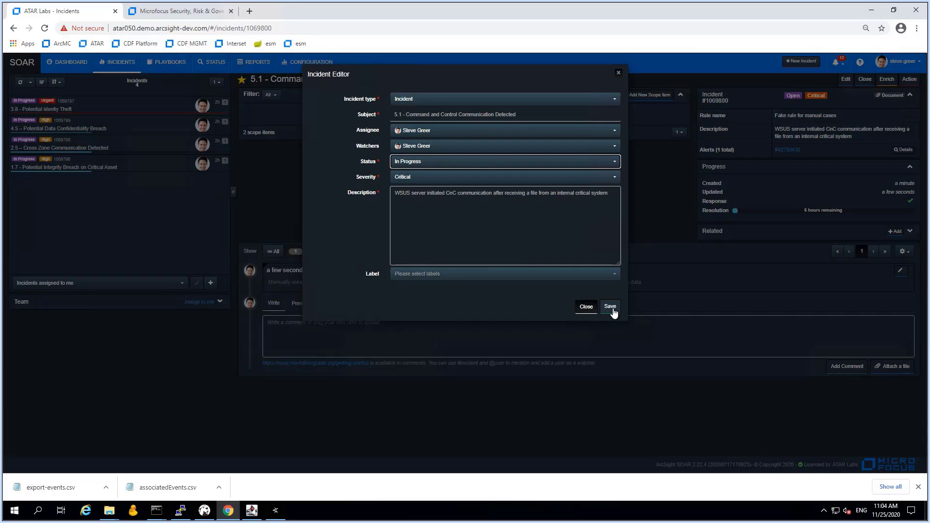
{"action": "left_click", "coordinate": [518, 276]}
{"action": "left_click", "coordinate": [517, 276]}
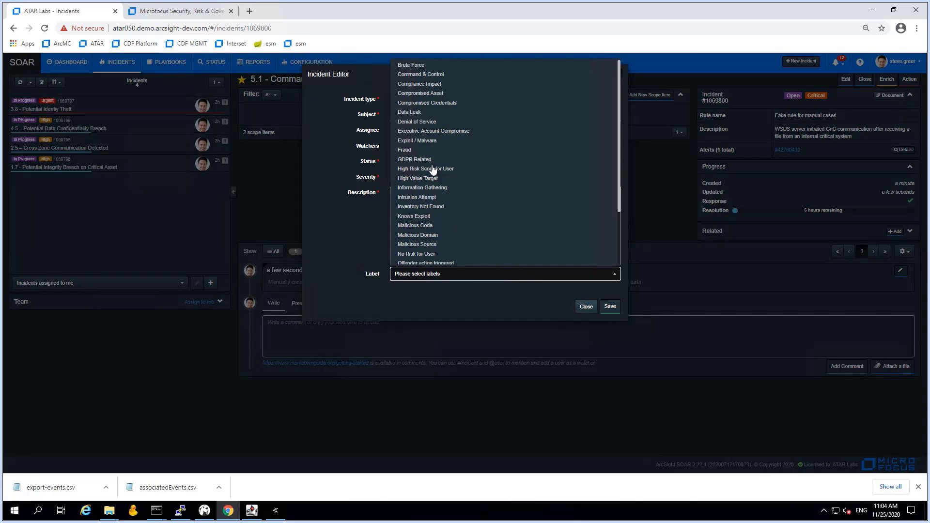
{"action": "left_click", "coordinate": [421, 77]}
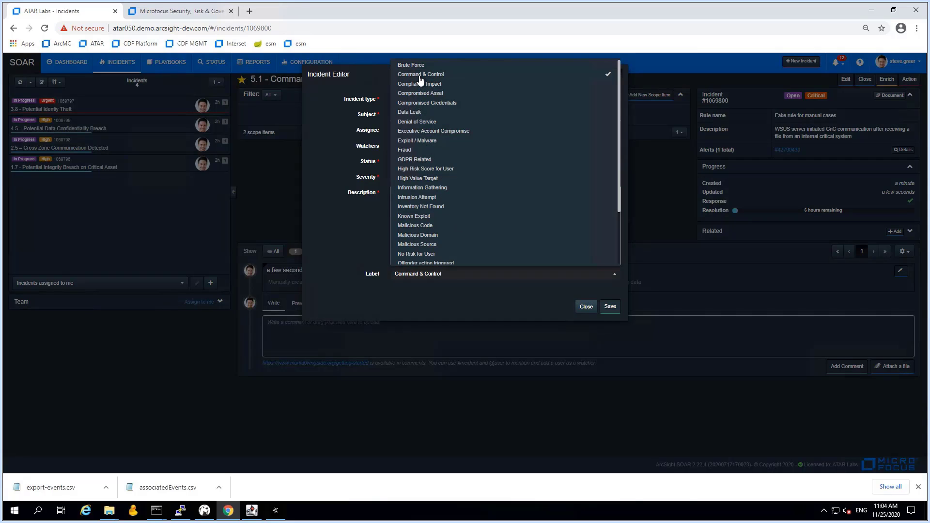
{"action": "left_click", "coordinate": [607, 306]}
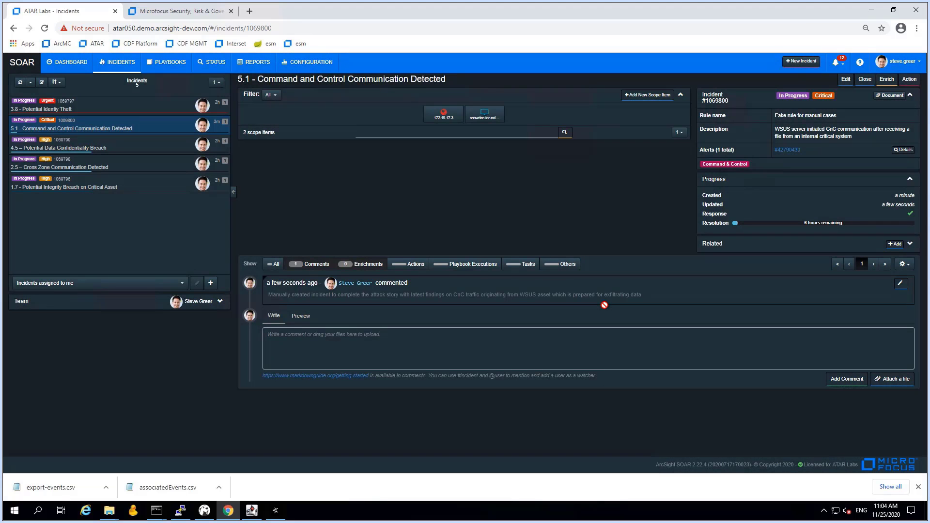
{"action": "left_click_drag", "start_coordinate": [729, 102], "coordinate": [706, 102]}
Add incident 1069800 to incident 3.8's related incidents with relation type Related
{"action": "left_click", "coordinate": [87, 109]}
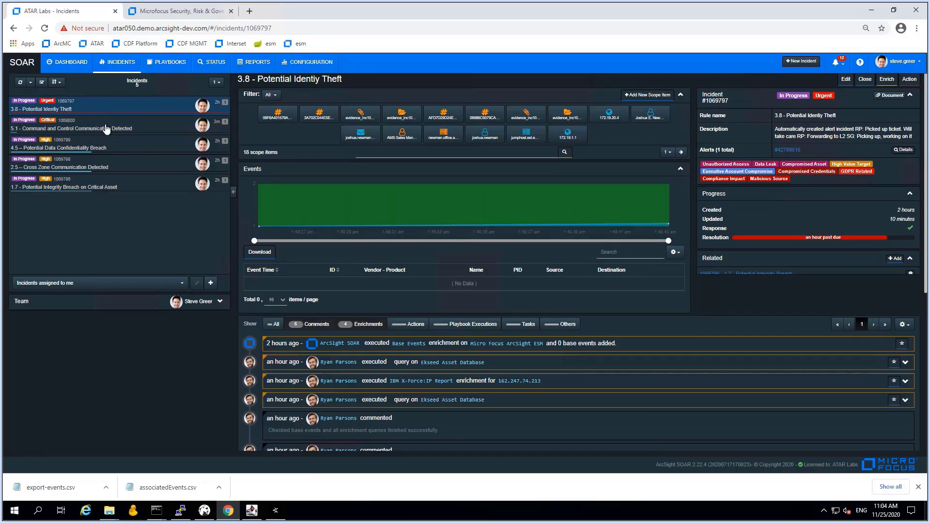
{"action": "left_click", "coordinate": [895, 312]}
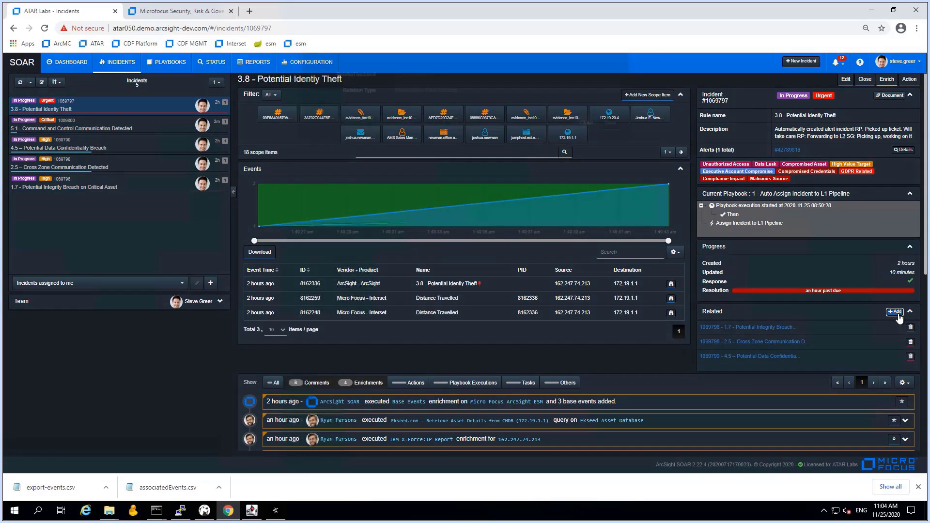
{"action": "left_click", "coordinate": [412, 99]}
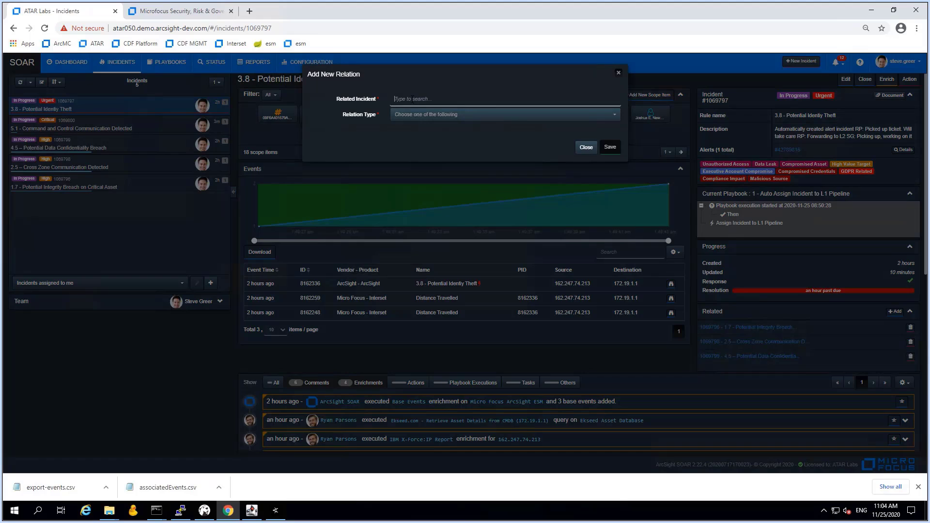
{"action": "type", "text": "1069800"}
{"action": "left_click", "coordinate": [417, 115]}
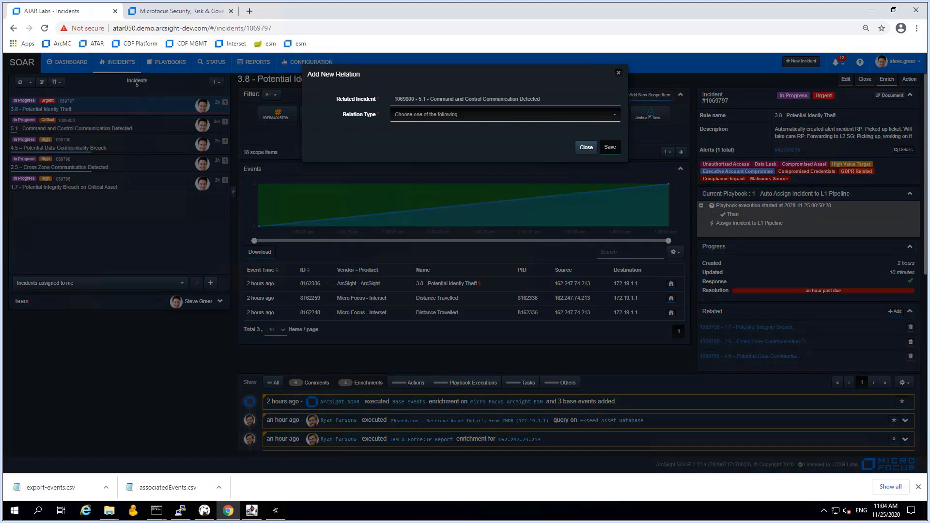
{"action": "left_click", "coordinate": [424, 116]}
{"action": "left_click", "coordinate": [415, 128]}
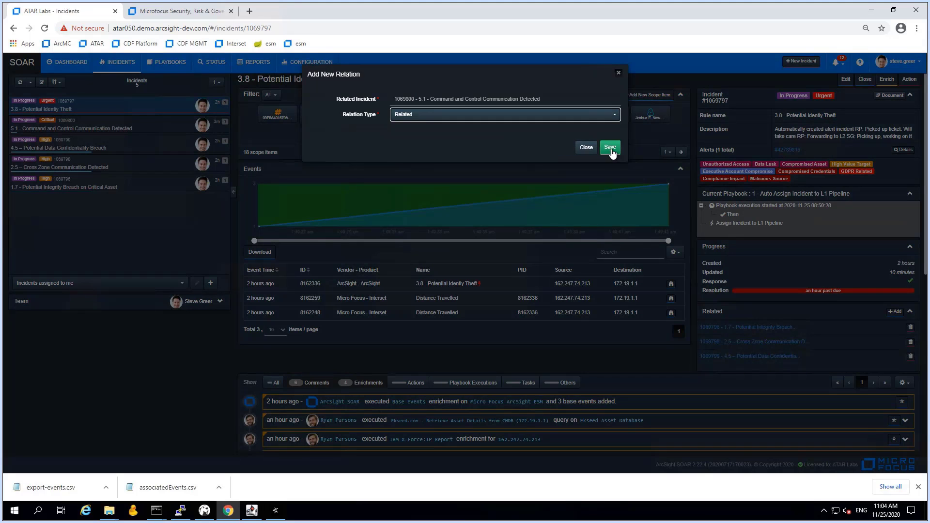
{"action": "left_click", "coordinate": [610, 148]}
Comment on incident 3.8 that #1069800 is related as the CnC phase, covering persistency and data exfiltration
{"action": "scroll", "coordinate": [511, 375], "scroll_direction": "down", "scroll_amount": 8}
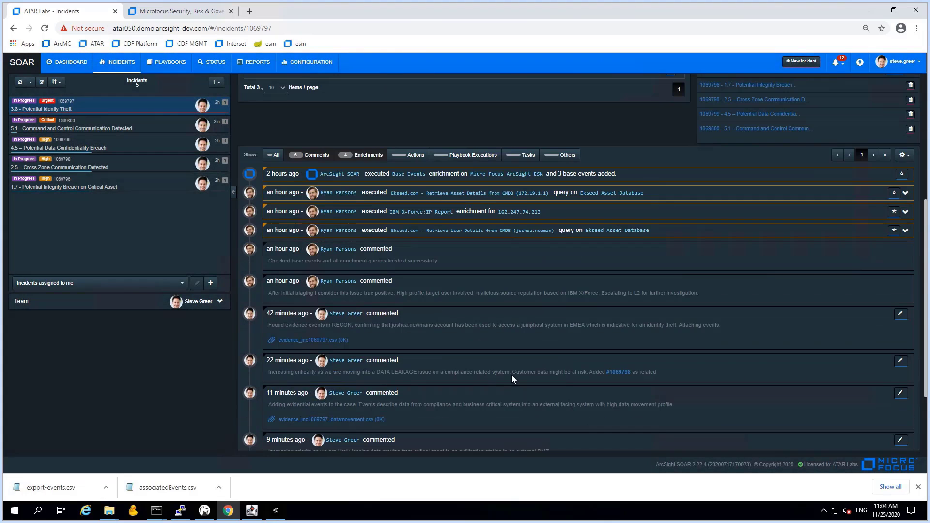
{"action": "scroll", "coordinate": [496, 376], "scroll_direction": "up", "scroll_amount": 5}
{"action": "scroll", "coordinate": [496, 376], "scroll_direction": "down", "scroll_amount": 4}
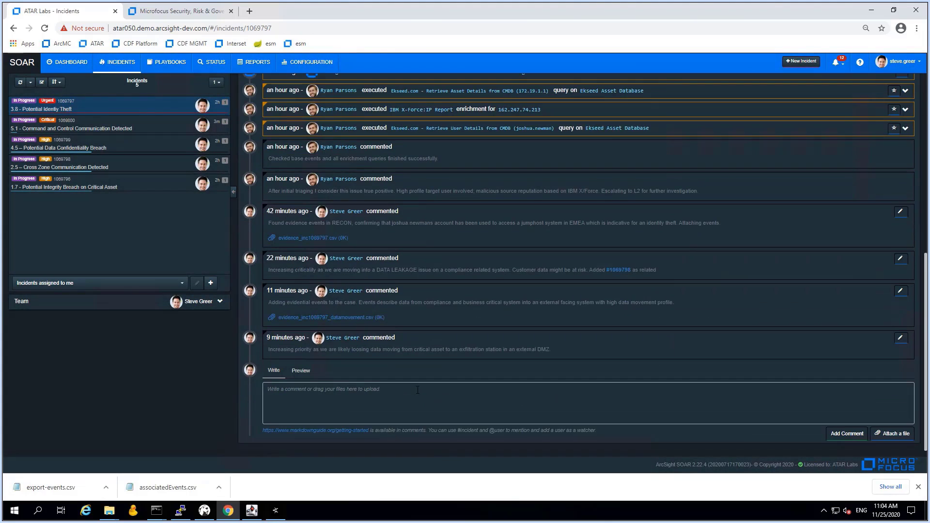
{"action": "left_click", "coordinate": [429, 396]}
{"action": "type", "text": "A"}
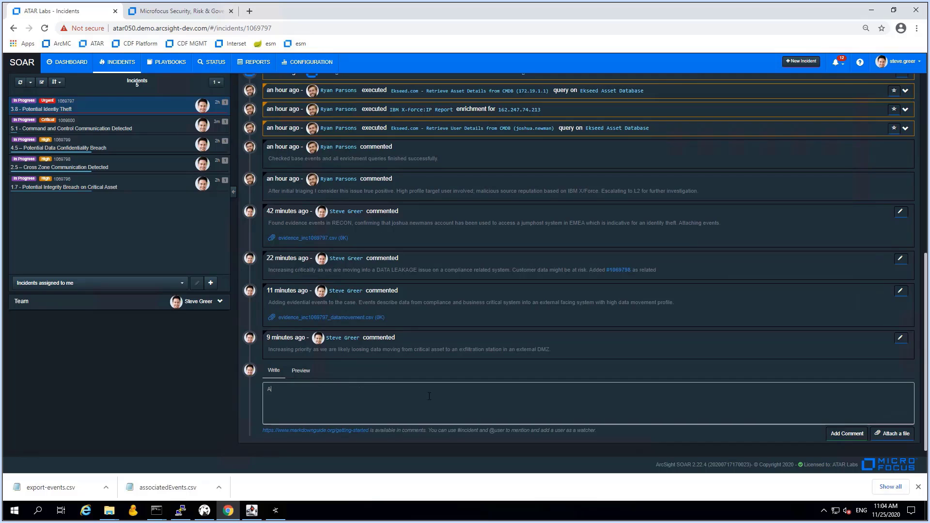
{"action": "type", "text": "dding #"}
{"action": "type", "text": "1069800 as relatd "}
{"action": "type", "text": "as "}
{"action": "type", "text": "d s"}
{"action": "key", "text": "BackSpace"}
{"action": "type", "text": "as it seems to be the CnC phase prepar"}
{"action": "type", "text": "ing persistenc"}
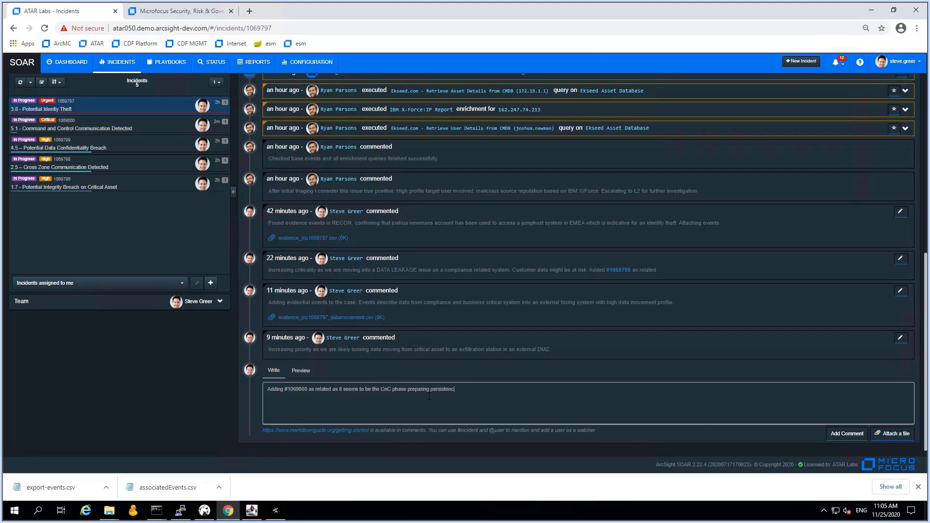
{"action": "type", "text": "y and data exfiltration in our main story"}
{"action": "left_click", "coordinate": [860, 434]}
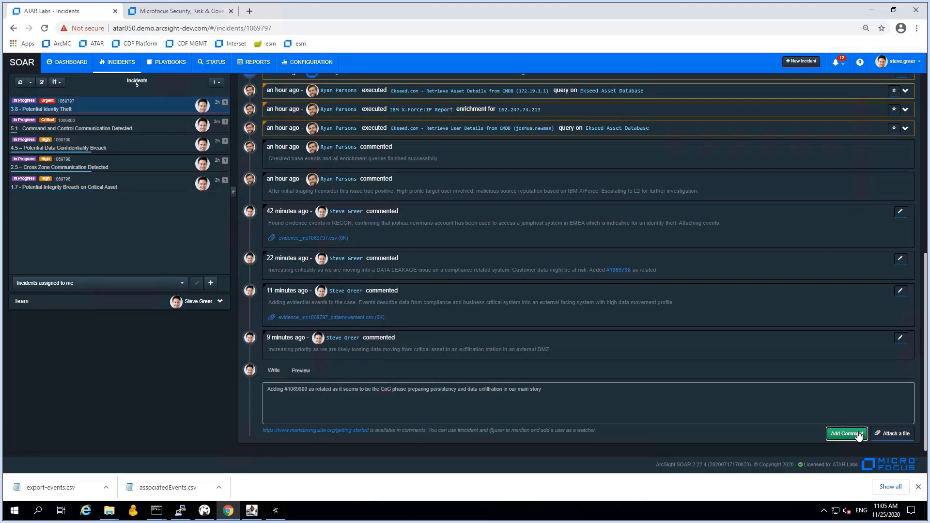
{"action": "left_click", "coordinate": [205, 14]}
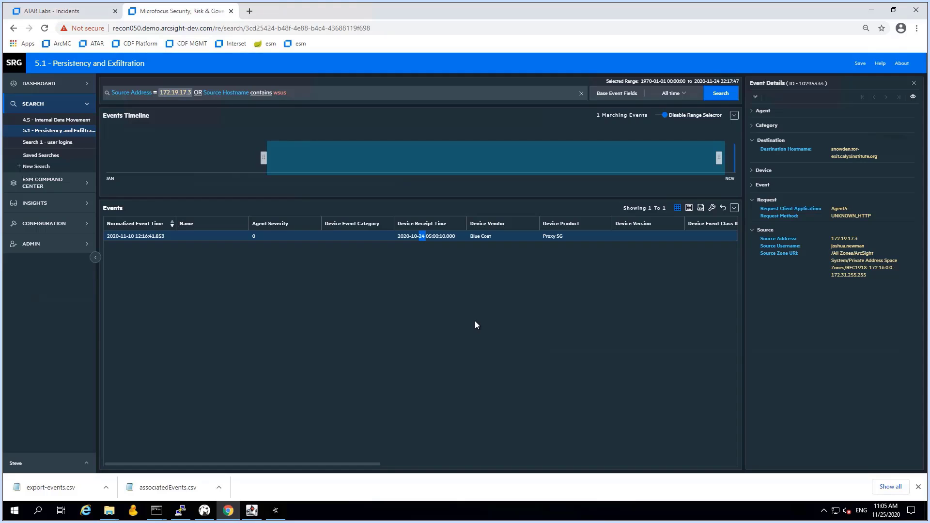
Export the Blue Coat proxy event from the 5.1 - Persistency and Exfiltration search as export-events.csv
{"action": "left_click", "coordinate": [364, 237]}
{"action": "left_click", "coordinate": [700, 209]}
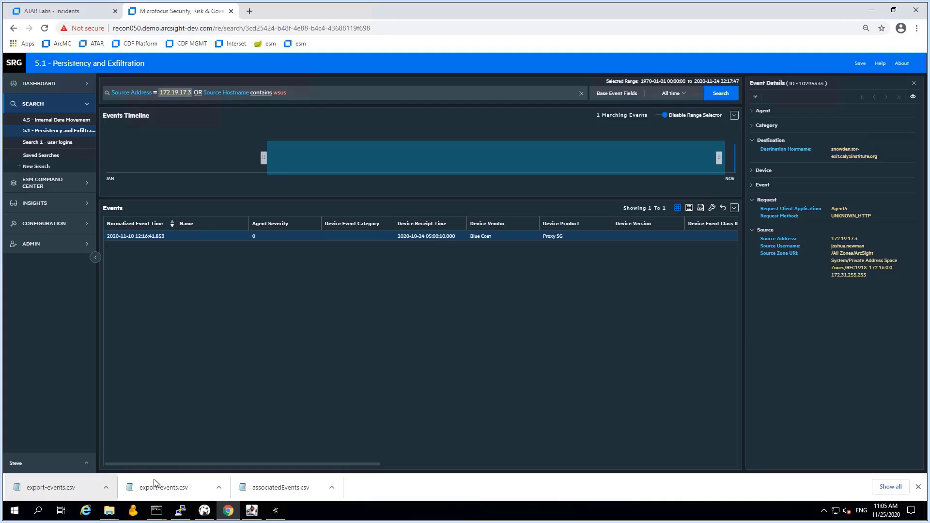
{"action": "left_click", "coordinate": [91, 13]}
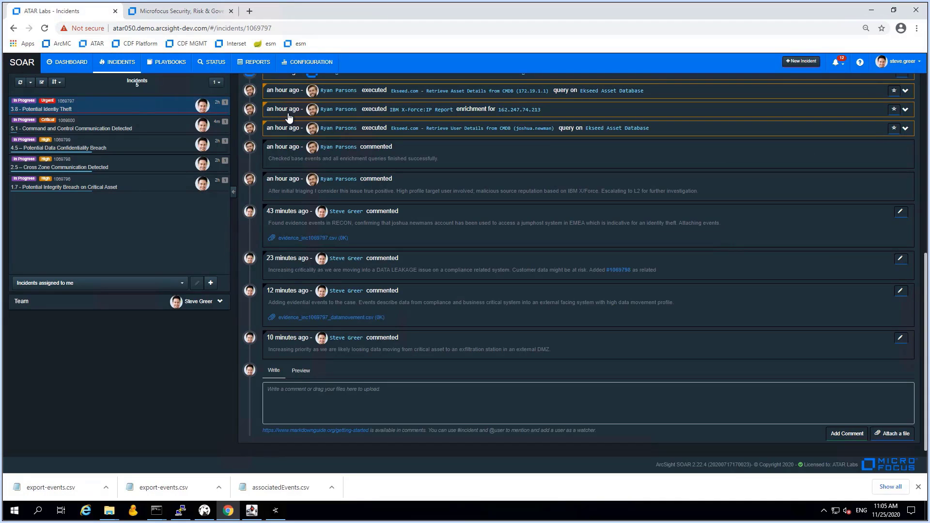
Copy incident number 1069797 and reveal the downloaded export-events.csv in the Downloads folder
{"action": "scroll", "coordinate": [596, 212], "scroll_direction": "up", "scroll_amount": 6}
{"action": "scroll", "coordinate": [624, 209], "scroll_direction": "up", "scroll_amount": 2}
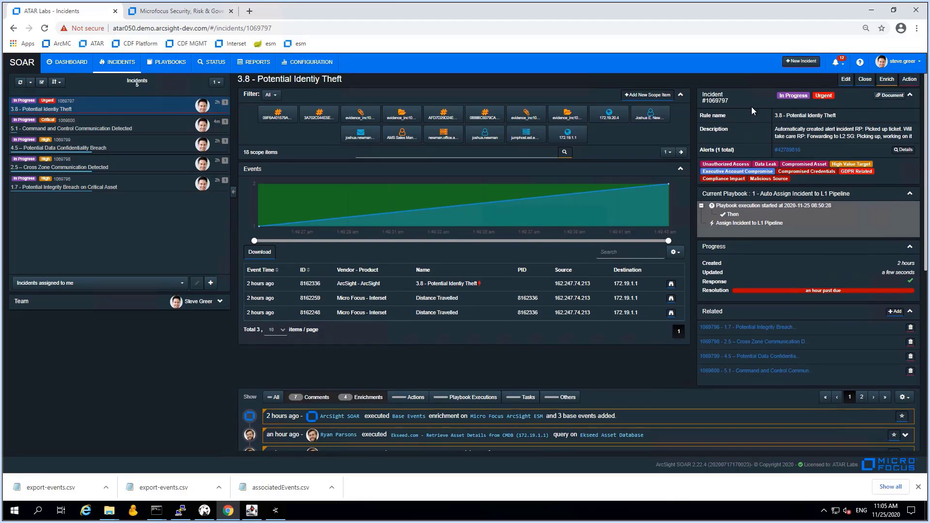
{"action": "left_click_drag", "start_coordinate": [730, 100], "coordinate": [703, 101]}
{"action": "left_click", "coordinate": [107, 489]}
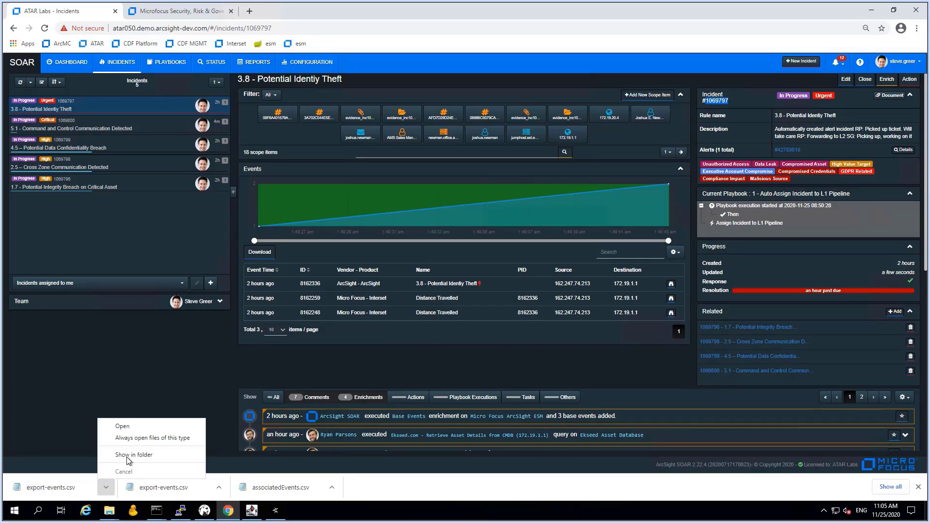
{"action": "left_click", "coordinate": [127, 458]}
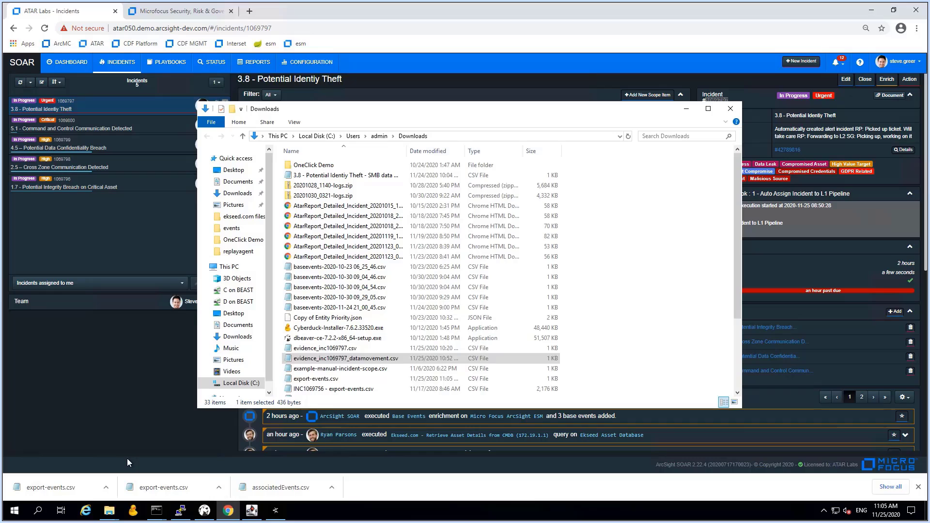
Rename the exported CSV in Downloads to evidence_inc1069797_cnc.csv
{"action": "left_click", "coordinate": [311, 379]}
{"action": "type", "text": "eviden"}
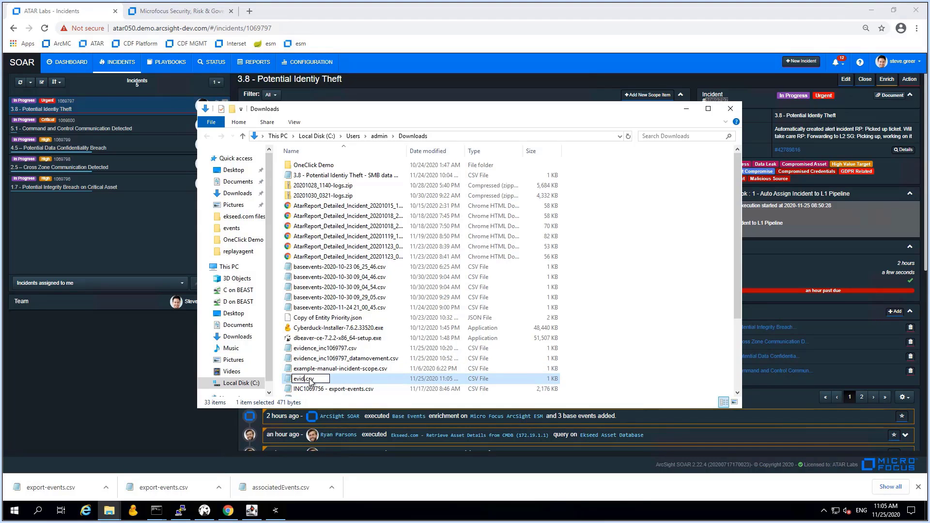
{"action": "type", "text": "ce_inc1069797"}
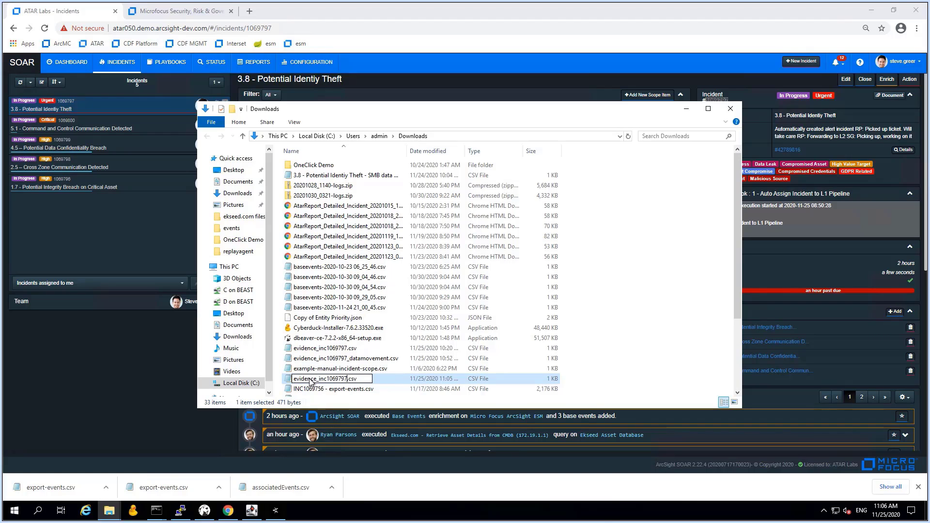
{"action": "type", "text": "_cnc"}
{"action": "key", "text": "Return"}
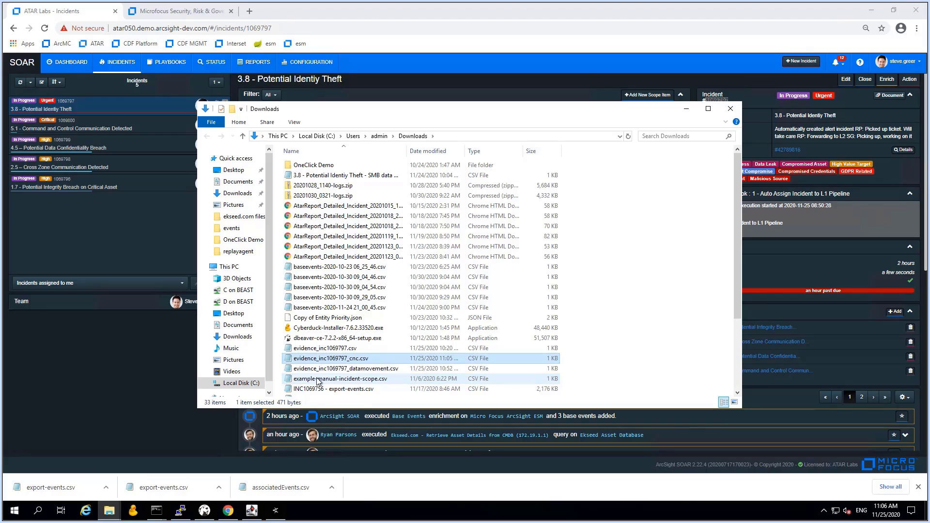
{"action": "left_click", "coordinate": [173, 394]}
Post 'Attach evidential event report' on incident 3.8 with evidence_inc1069797_cnc.csv attached
{"action": "scroll", "coordinate": [522, 380], "scroll_direction": "down", "scroll_amount": 7}
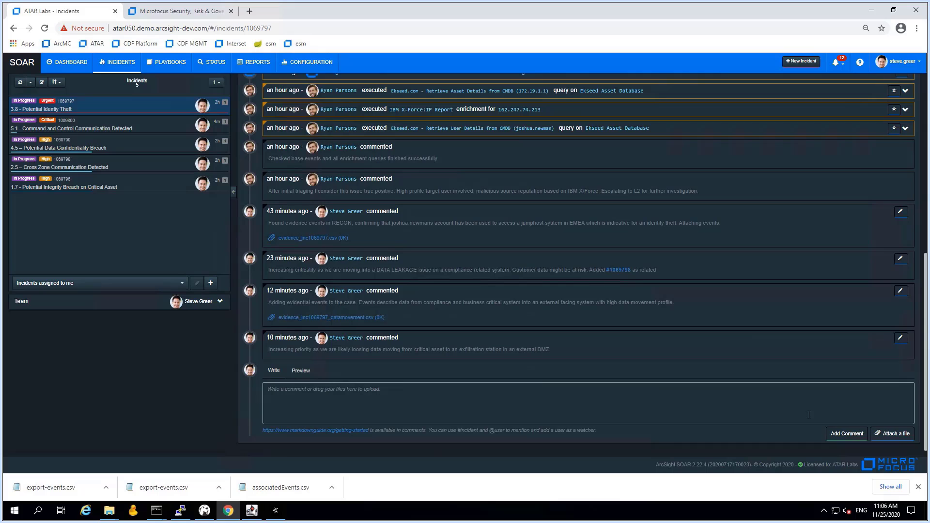
{"action": "left_click", "coordinate": [894, 434]}
{"action": "scroll", "coordinate": [184, 277], "scroll_direction": "down", "scroll_amount": 5}
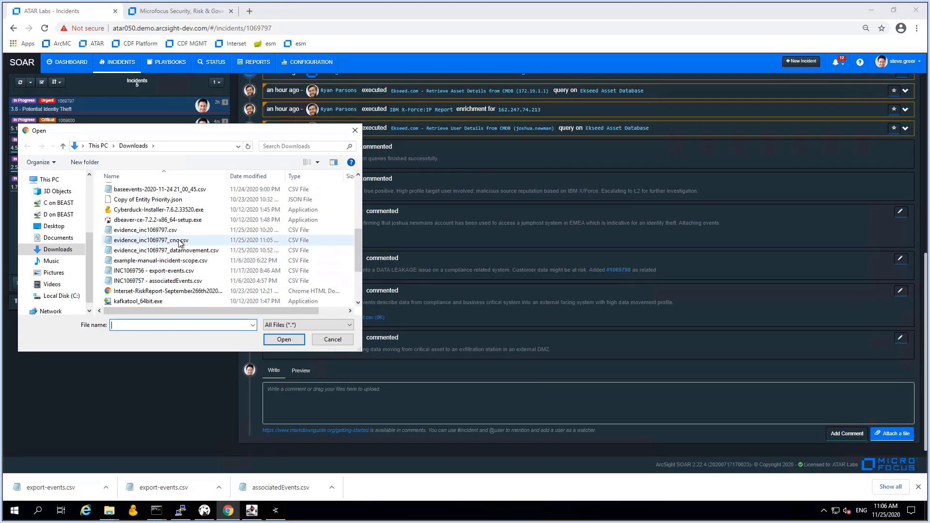
{"action": "left_click", "coordinate": [189, 240]}
{"action": "left_click", "coordinate": [286, 339]}
{"action": "left_click", "coordinate": [372, 392]}
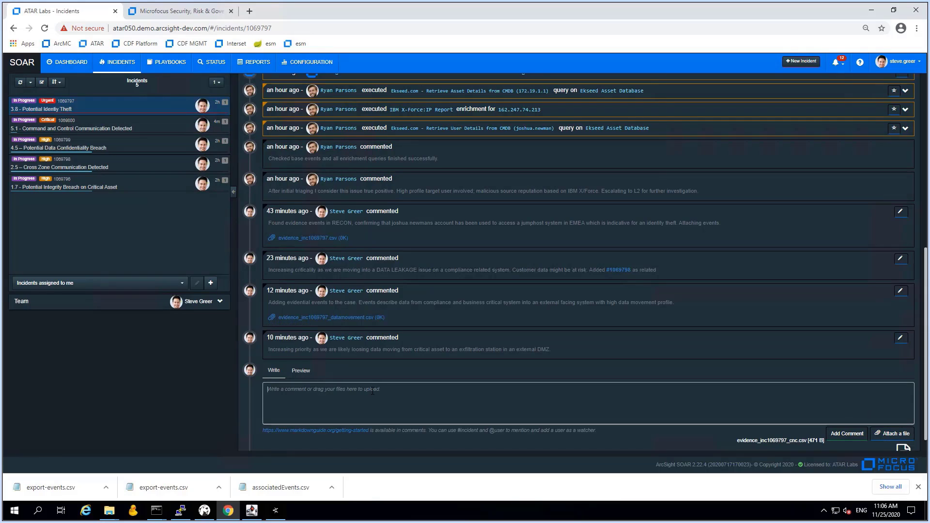
{"action": "type", "text": "Atttacchingching"}
{"action": "key", "text": "BackSpace"}
{"action": "key", "text": "BackSpace"}
{"action": "key", "text": "BackSpace"}
{"action": "key", "text": "BackSpace"}
{"action": "key", "text": "BackSpace"}
{"action": "key", "text": "BackSpace"}
{"action": "key", "text": "BackSpace"}
{"action": "key", "text": "BackSpace"}
{"action": "type", "text": "Attach evidential event report"}
{"action": "left_click", "coordinate": [841, 436]}
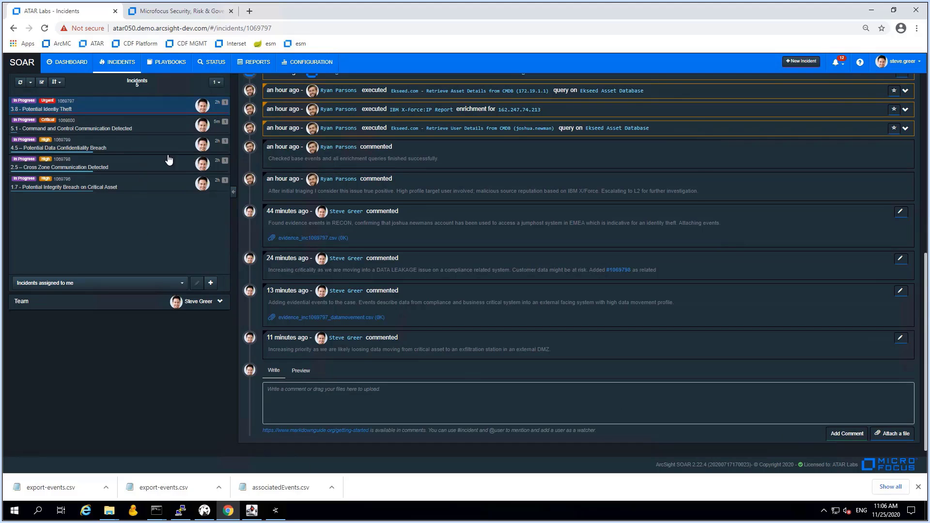
Post a comment with evidence_inc1069797_cnc.csv attached on incident 5.1, then reopen incident 3.8
{"action": "left_click", "coordinate": [122, 125]}
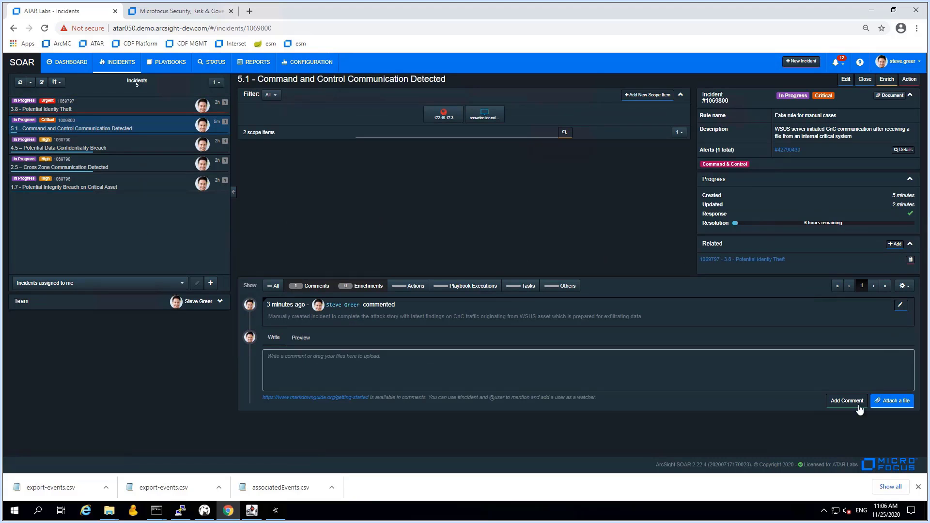
{"action": "left_click", "coordinate": [897, 405]}
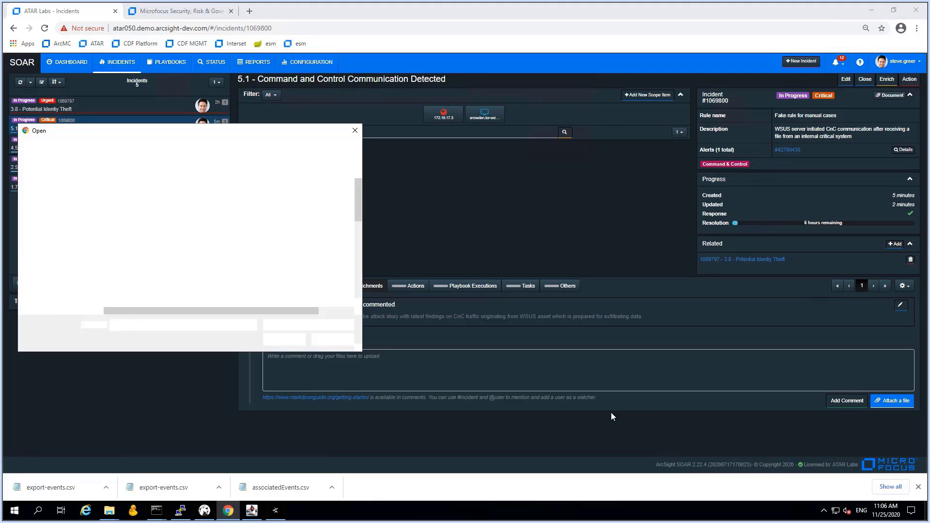
{"action": "scroll", "coordinate": [141, 266], "scroll_direction": "down", "scroll_amount": 5}
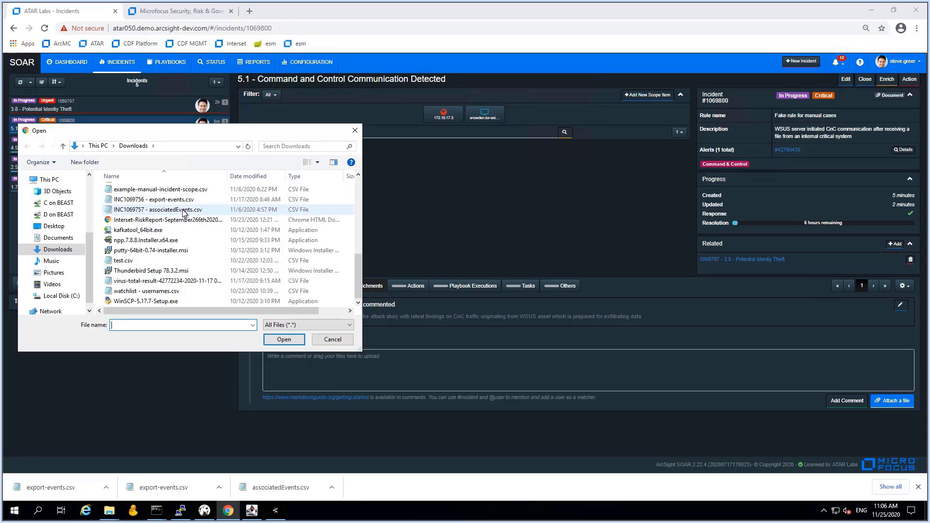
{"action": "scroll", "coordinate": [183, 213], "scroll_direction": "up", "scroll_amount": 3}
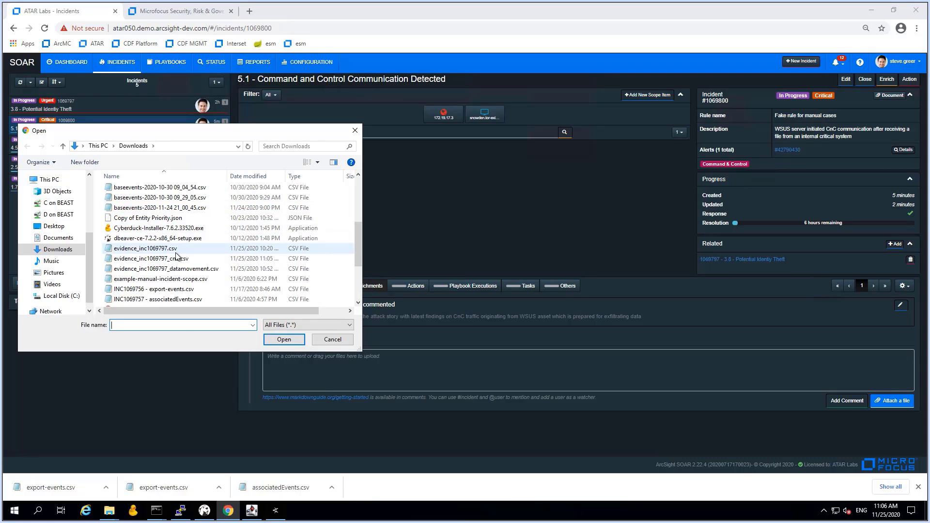
{"action": "double_click", "coordinate": [175, 260]}
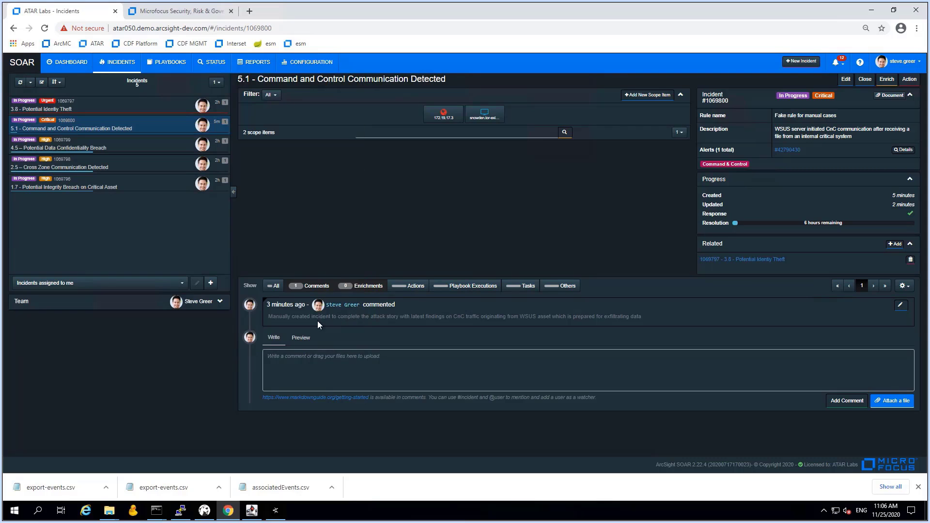
{"action": "left_click", "coordinate": [857, 405]}
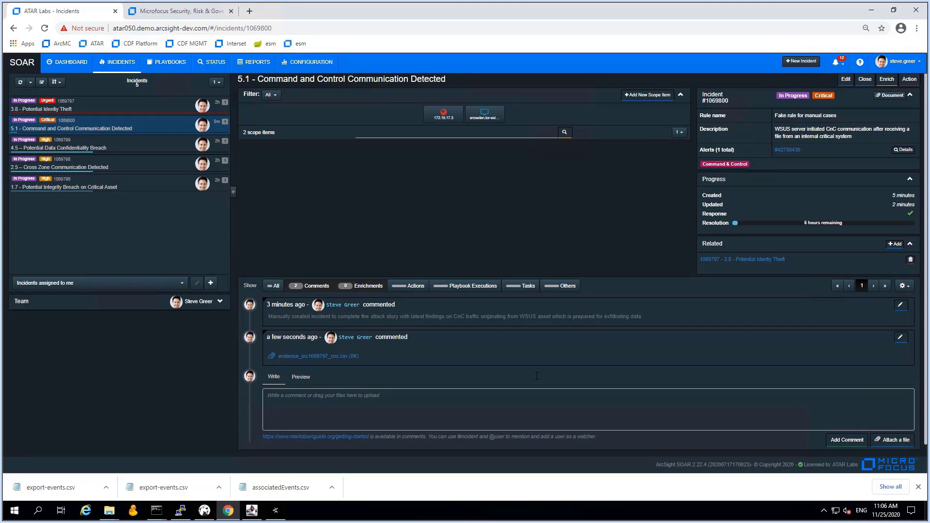
{"action": "left_click", "coordinate": [87, 106]}
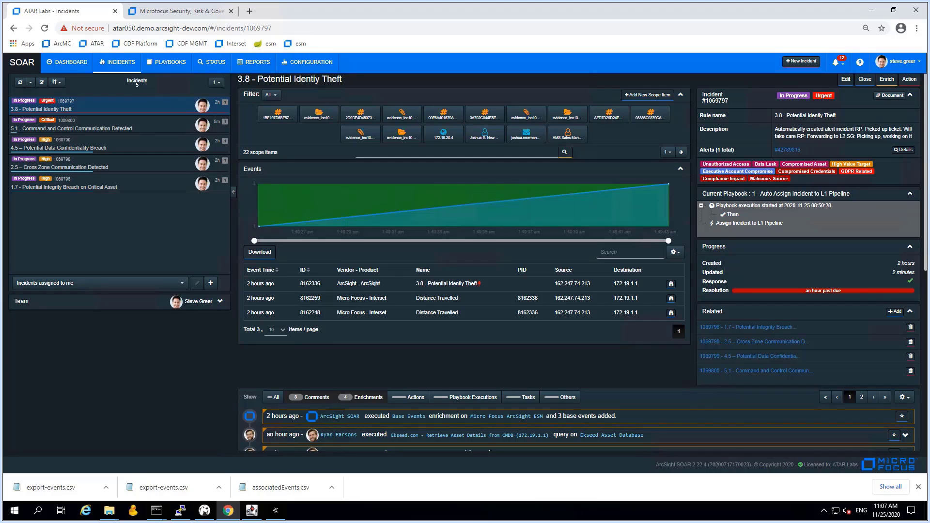
From the Recon dashboard's Users count of 49, open Interset's Top Risky Entities list
{"action": "left_click", "coordinate": [195, 10]}
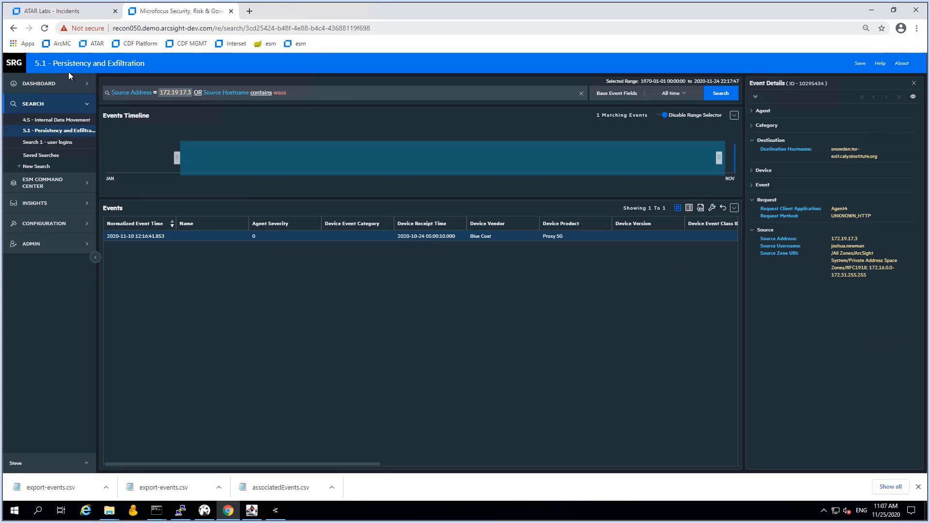
{"action": "left_click", "coordinate": [41, 90]}
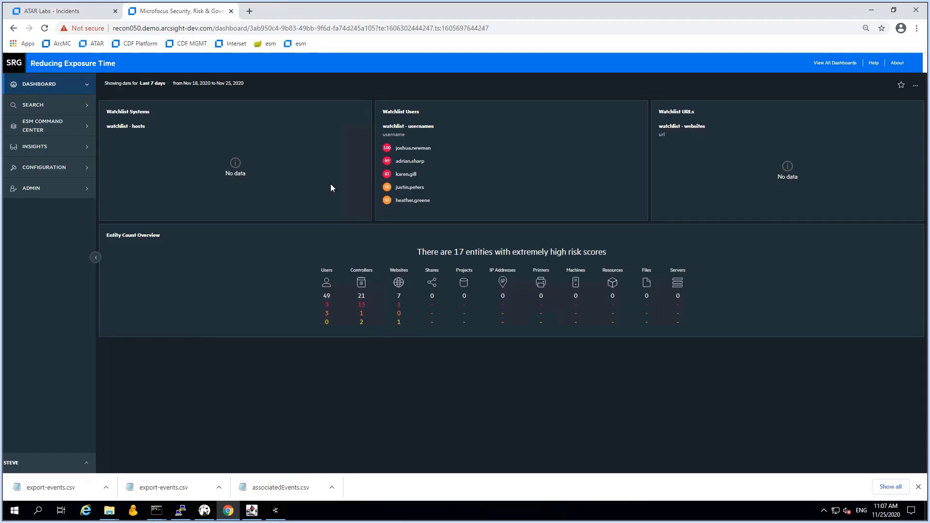
{"action": "left_click", "coordinate": [327, 297]}
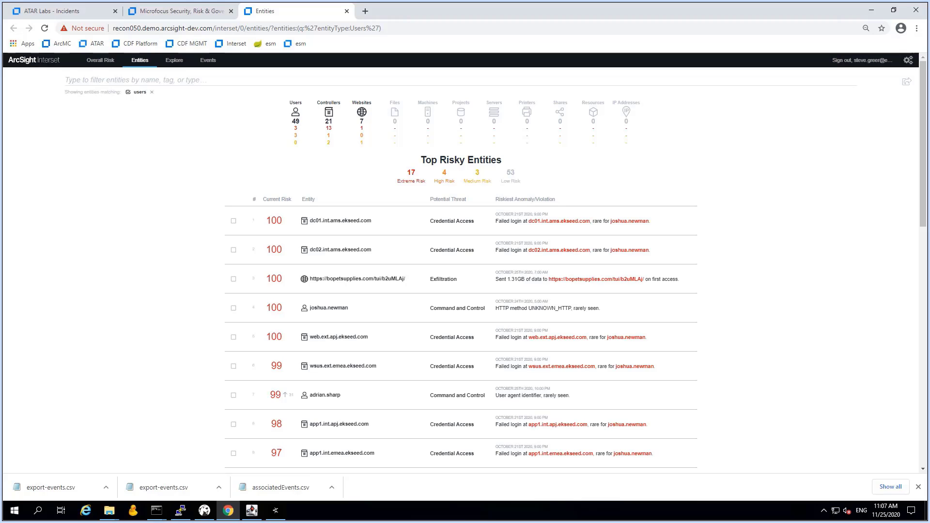
Open wsus.ext.emea.ekseed.com's anomalies and try, then clear, the Exfiltration threat filter
{"action": "left_click", "coordinate": [326, 368]}
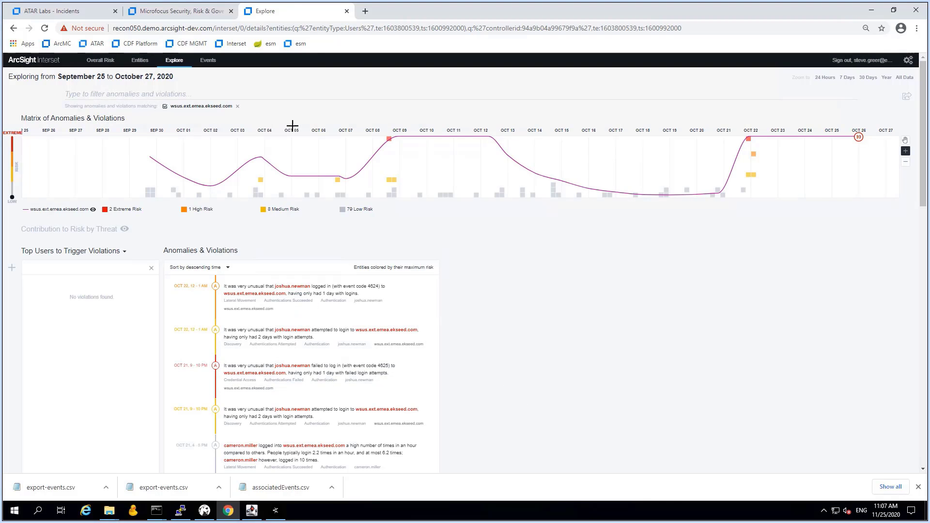
{"action": "left_click", "coordinate": [241, 94]}
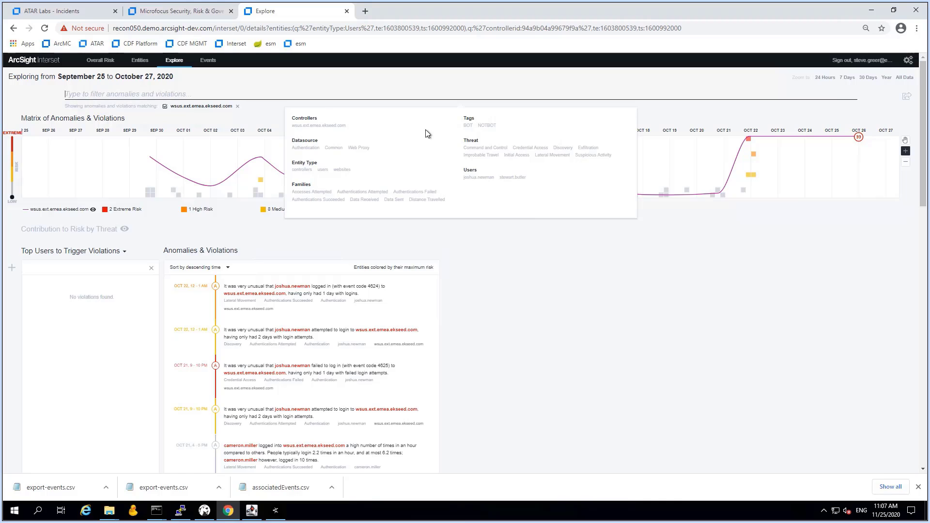
{"action": "left_click", "coordinate": [581, 150]}
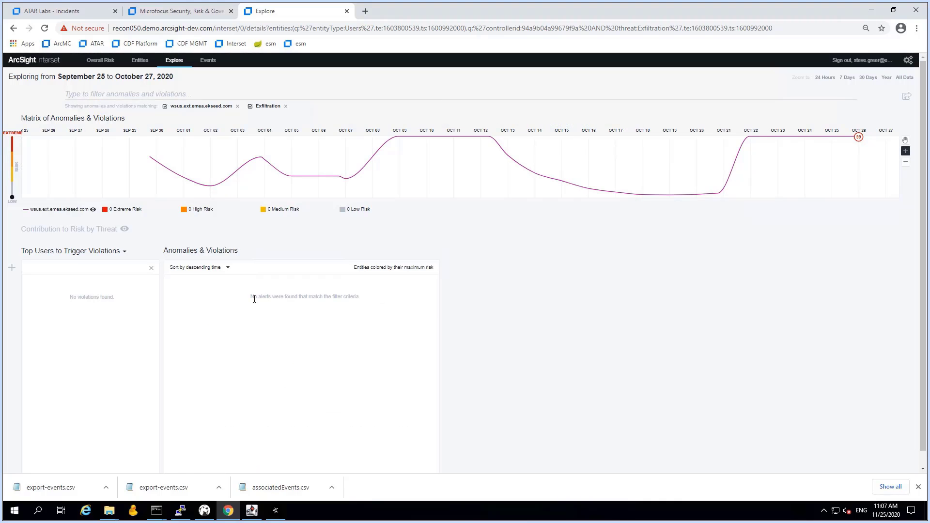
{"action": "left_click", "coordinate": [285, 106]}
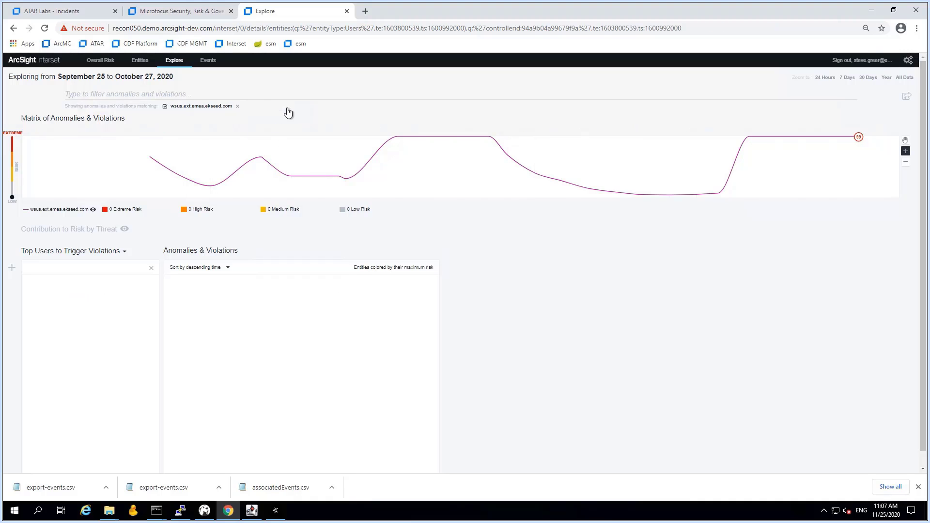
Try, then clear, the Web Proxy data source filter and return to the Recon dashboard
{"action": "left_click", "coordinate": [231, 94]}
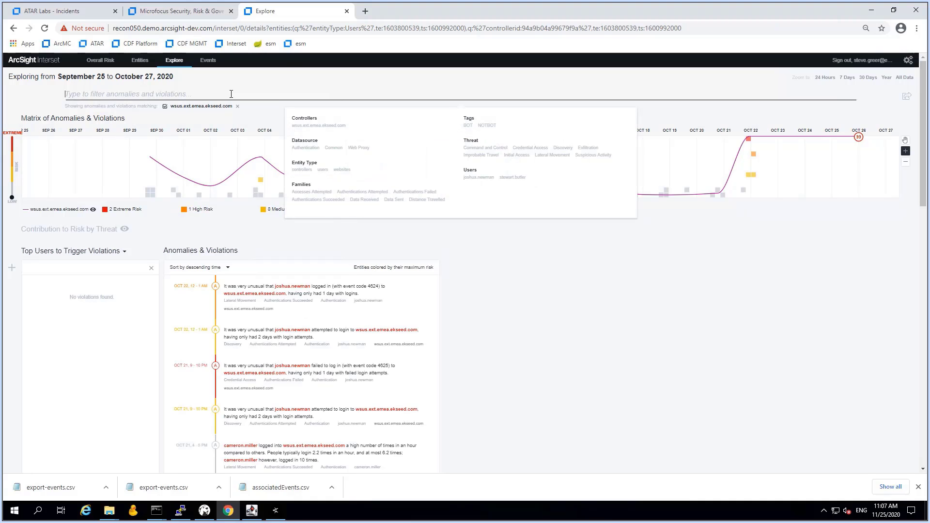
{"action": "left_click", "coordinate": [361, 148]}
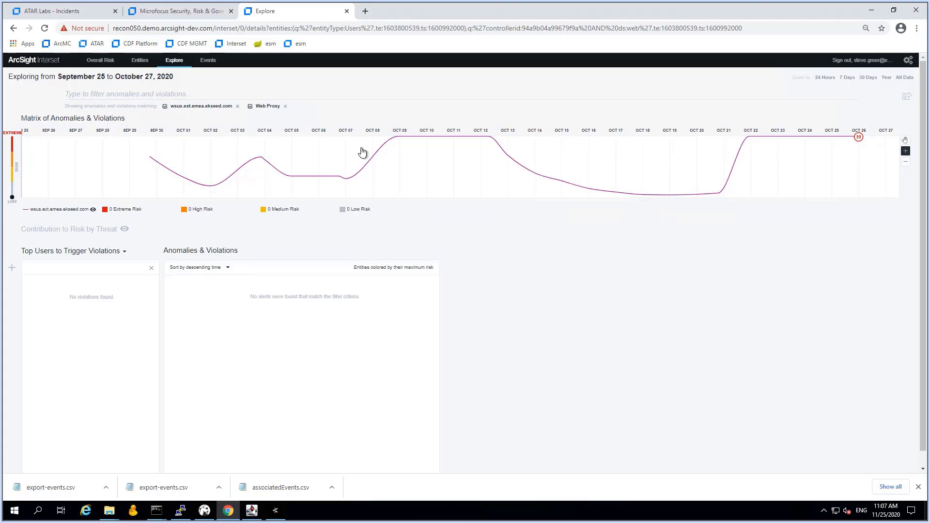
{"action": "left_click", "coordinate": [285, 106]}
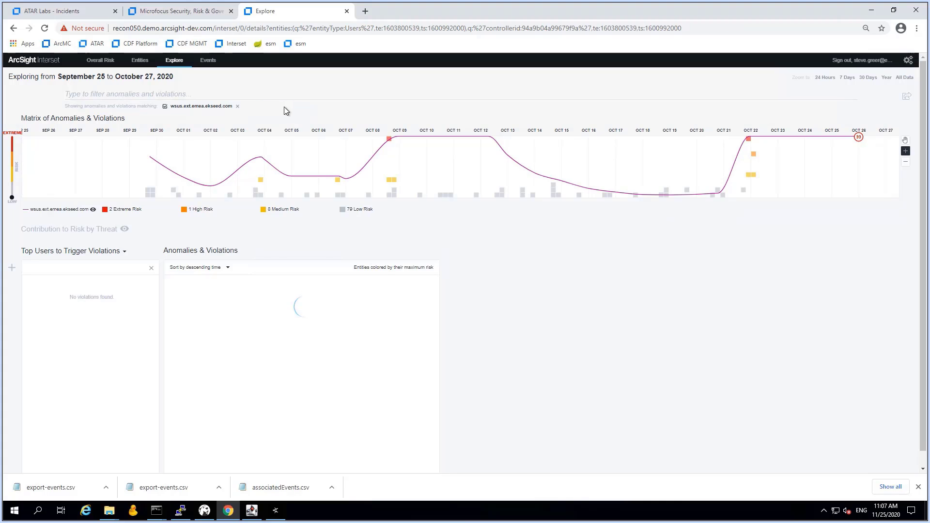
{"action": "left_click", "coordinate": [268, 94]}
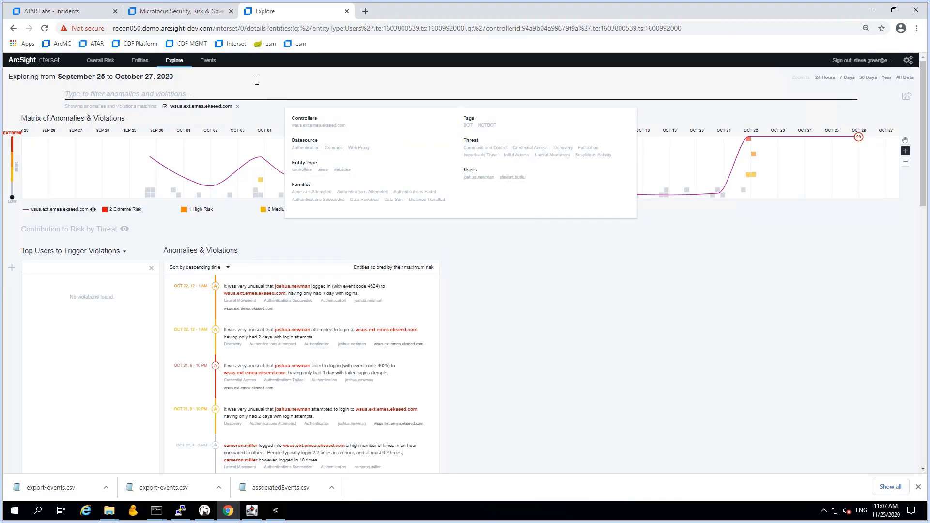
{"action": "left_click", "coordinate": [174, 11]}
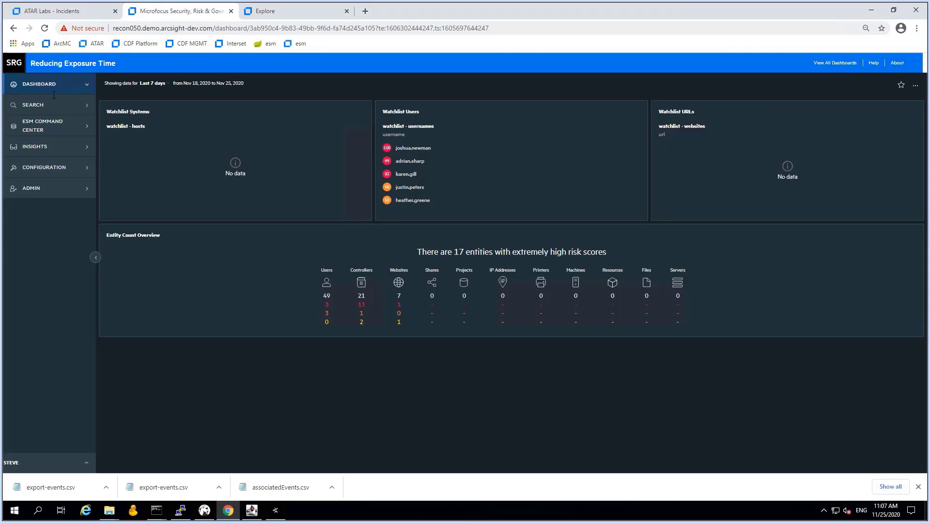
Rerun the Recon event search for source address 172.19.18.1 without the smb term
{"action": "left_click", "coordinate": [38, 106]}
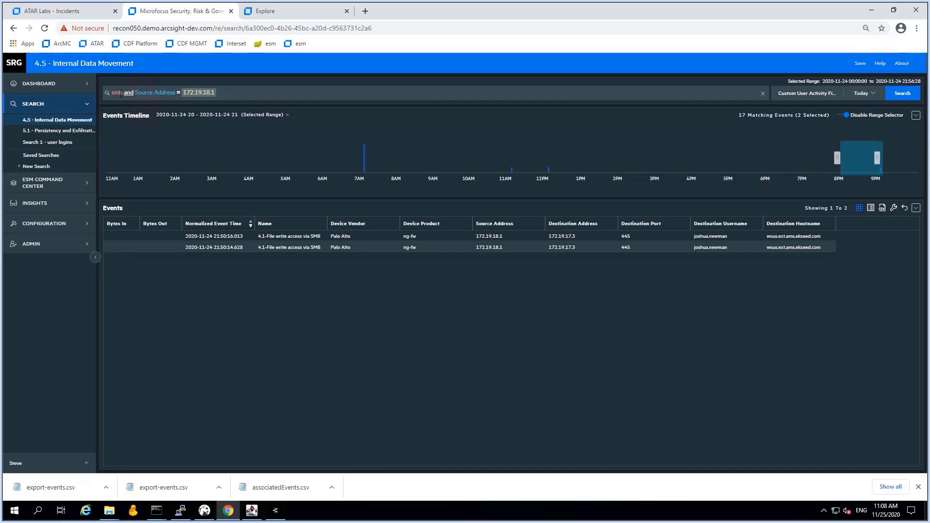
{"action": "left_click_drag", "start_coordinate": [136, 93], "coordinate": [91, 97]}
{"action": "key", "text": "BackSpace"}
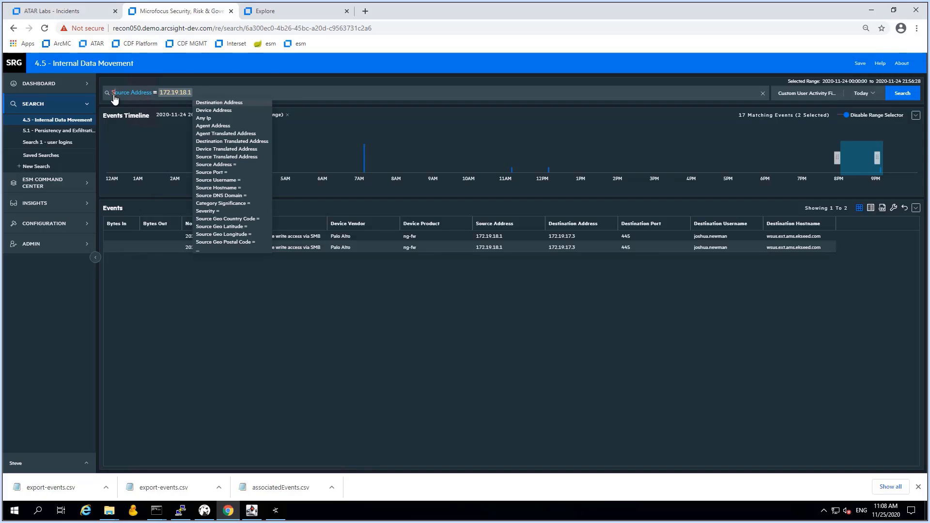
{"action": "key", "text": "Return"}
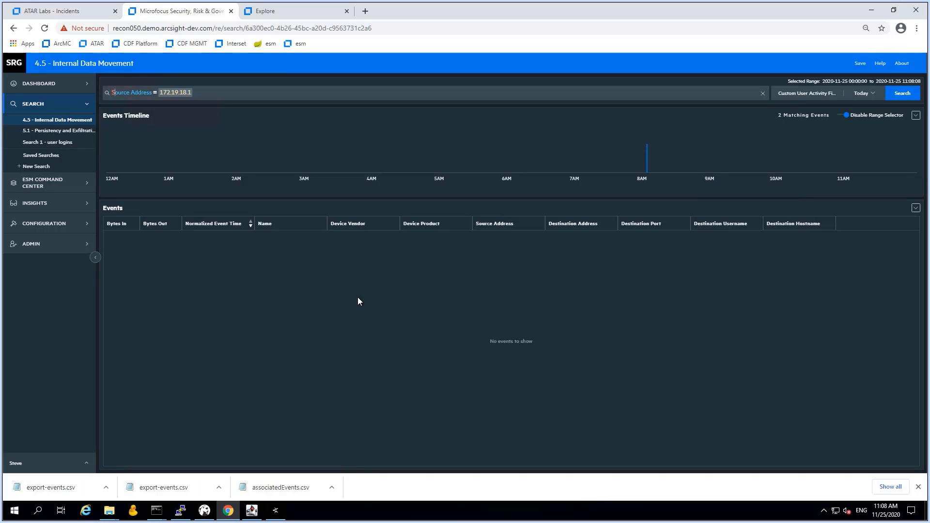
Widen the search to All time, review the 14,791 events, then return to SOAR incident 3.8
{"action": "left_click", "coordinate": [874, 97]}
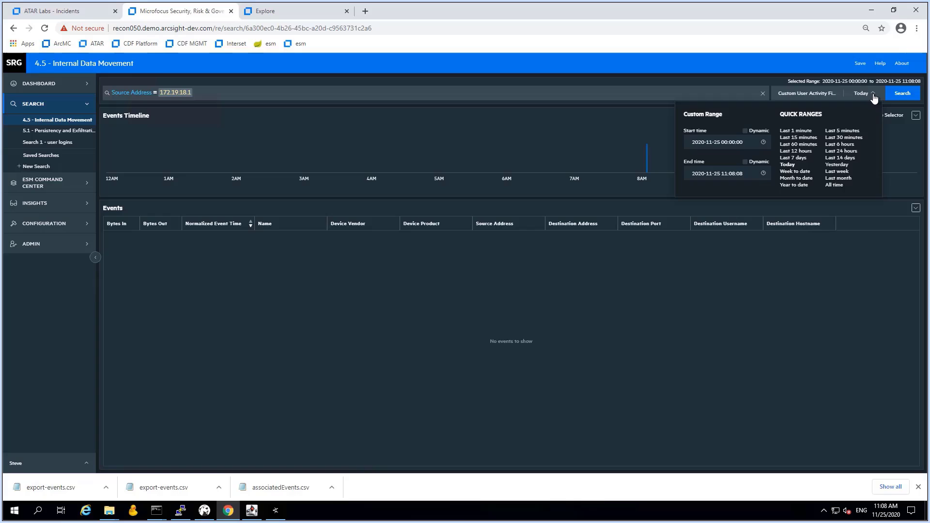
{"action": "left_click", "coordinate": [834, 185]}
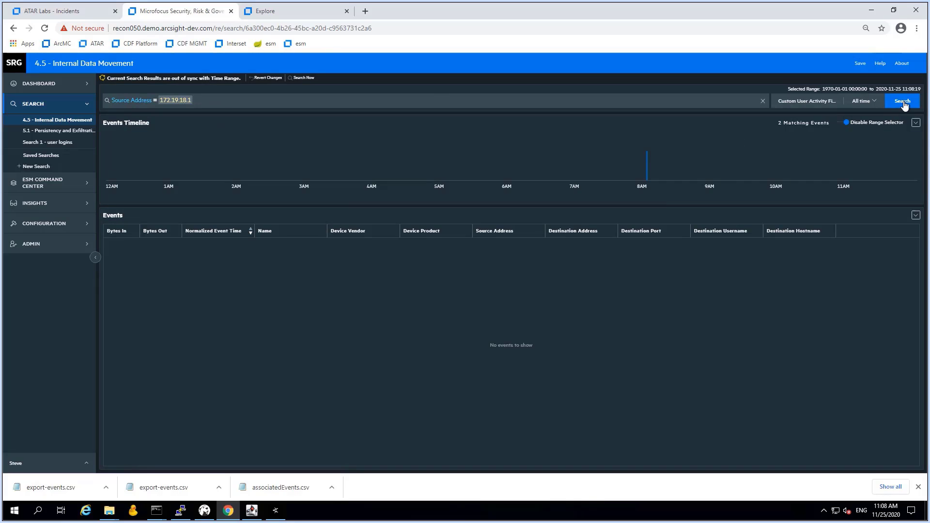
{"action": "left_click", "coordinate": [903, 102]}
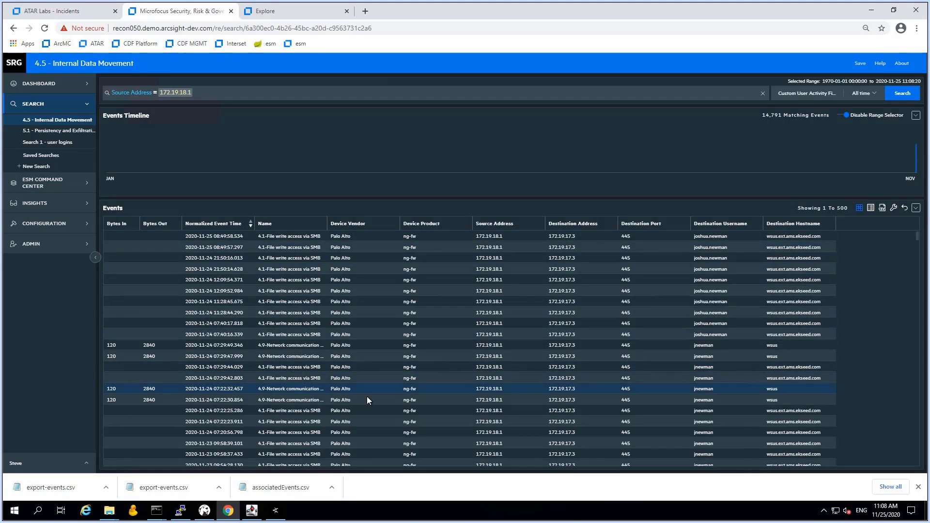
{"action": "scroll", "coordinate": [369, 400], "scroll_direction": "down", "scroll_amount": 15}
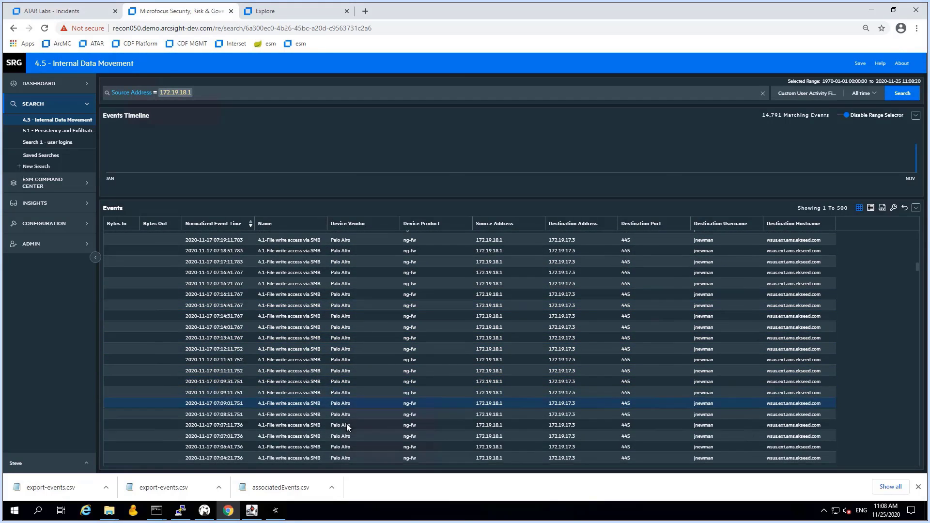
{"action": "scroll", "coordinate": [328, 438], "scroll_direction": "down", "scroll_amount": 5}
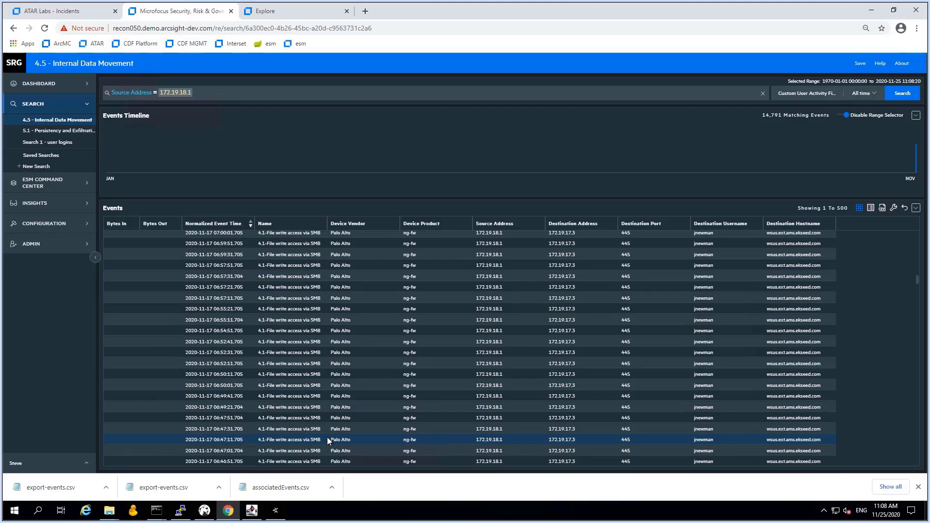
{"action": "scroll", "coordinate": [327, 439], "scroll_direction": "up", "scroll_amount": 5}
{"action": "scroll", "coordinate": [327, 436], "scroll_direction": "up", "scroll_amount": 10}
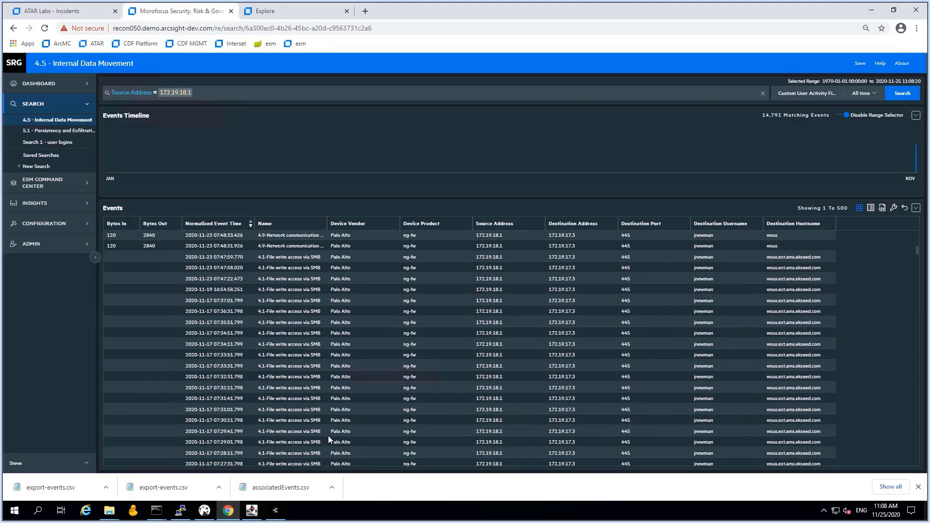
{"action": "left_click", "coordinate": [80, 15]}
Post a comment on 3.8: no exfiltration events beyond CnC and CRM-to-WSUS movement, plus pasted summary line
{"action": "scroll", "coordinate": [412, 398], "scroll_direction": "down", "scroll_amount": 10}
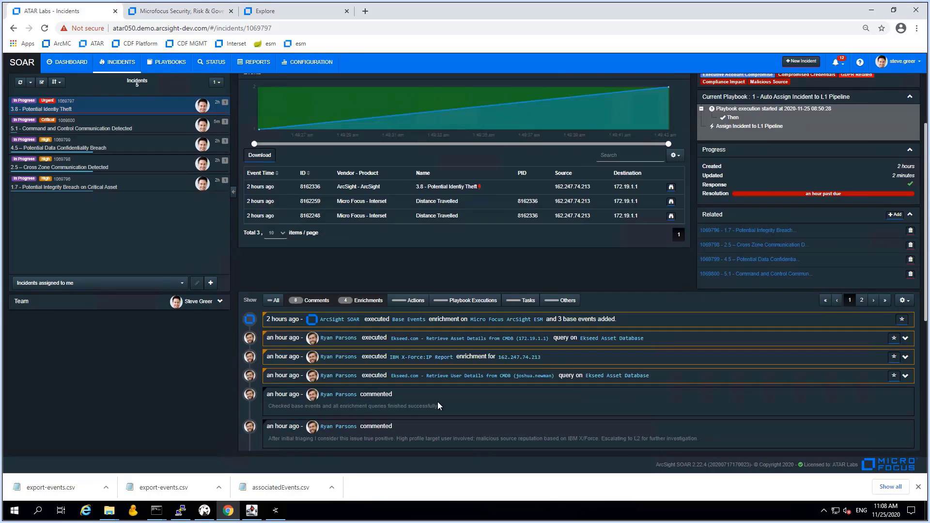
{"action": "left_click", "coordinate": [386, 398]}
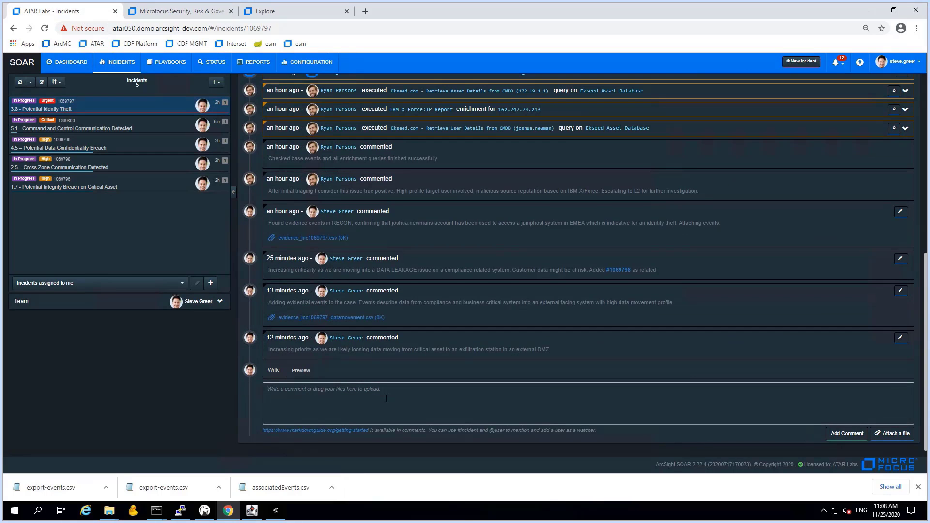
{"action": "type", "text": "Double checking if there is, beside CnC, further evidence for data lea"}
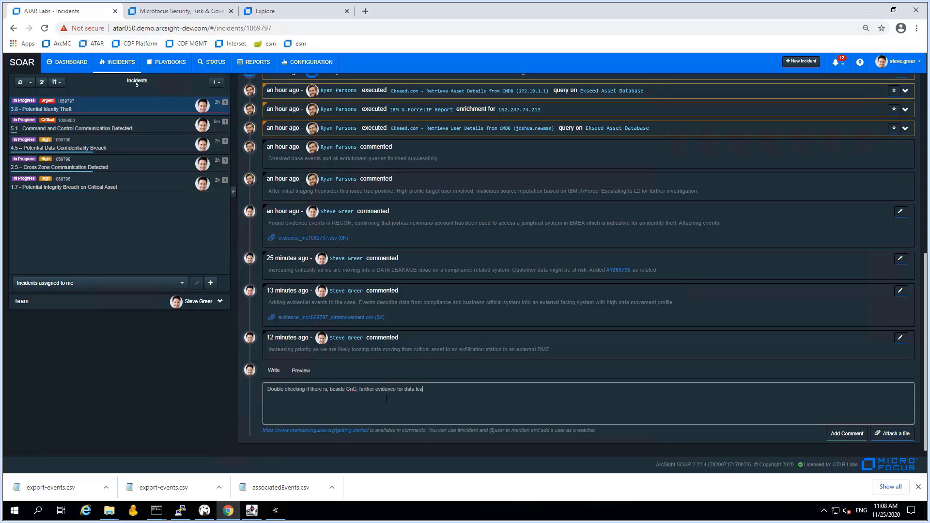
{"action": "type", "text": "ving to"}
{"action": "type", "text": "e comp"}
{"action": "type", "text": "any boarder"}
{"action": "type", "text": ". Both, "}
{"action": "type", "text": "Intelligence and REcon"}
{"action": "type", "text": "con did to"}
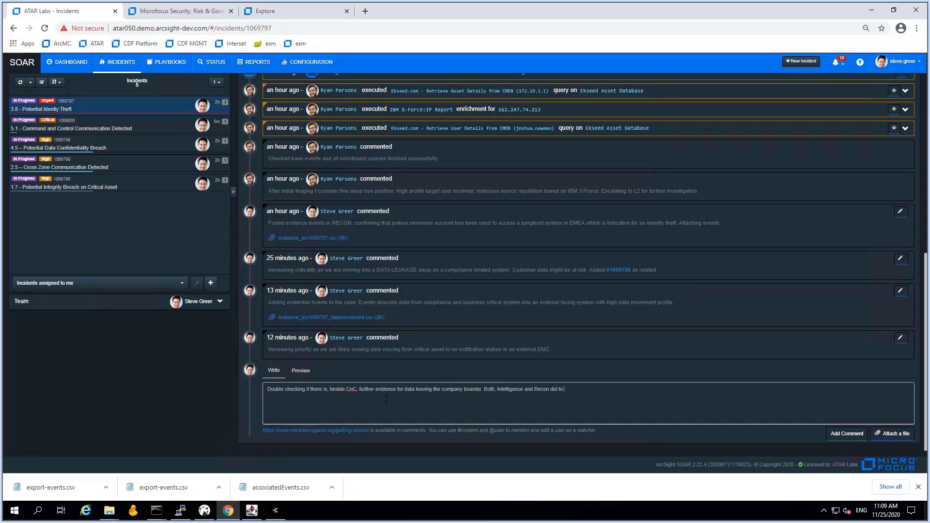
{"action": "key", "text": "BackSpace"}
{"action": "key", "text": "BackSpace"}
{"action": "type", "text": "not show e"}
{"action": "key", "text": "BackSpace"}
{"action": "type", "text": "an"}
{"action": "type", "text": "y e"}
{"action": "type", "text": "events indicative"}
{"action": "type", "text": " for data e"}
{"action": "type", "text": "xfiltration aoth"}
{"action": "type", "text": " other then"}
{"action": "type", "text": " the movem"}
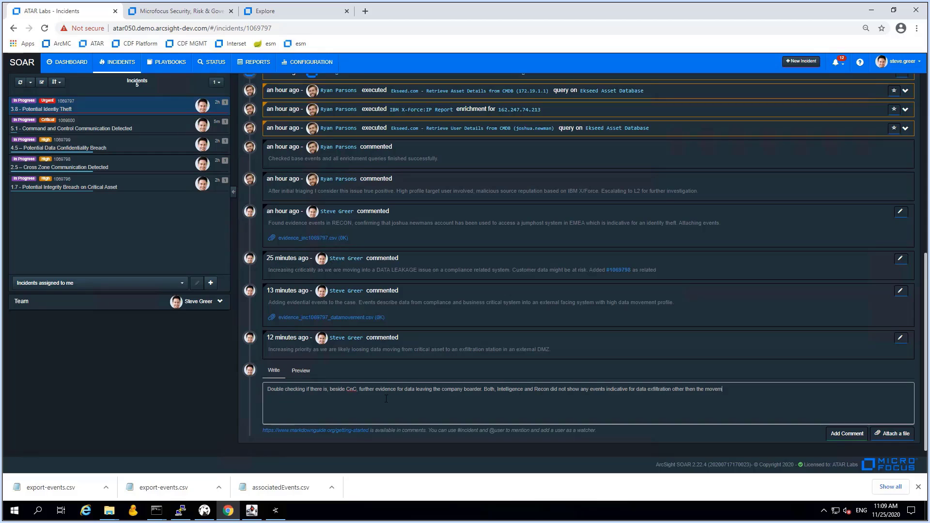
{"action": "type", "text": "ent from CRM to WSUS."}
{"action": "key", "text": "Return"}
{"action": "type", "text": "Incident story seems to be clear now. Incident started as account theft with a GEO violation. Turned out that account was stolen and used for data exfil which we could avoid."}
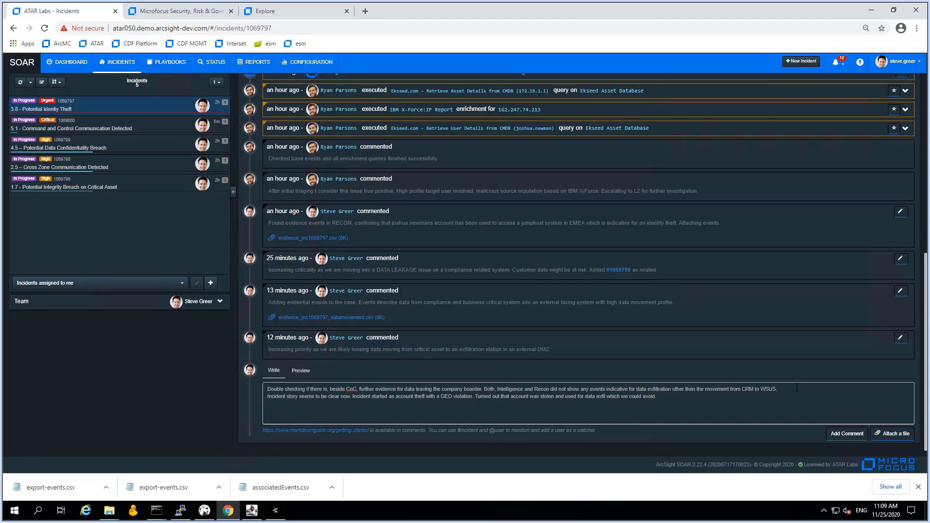
{"action": "left_click", "coordinate": [837, 435]}
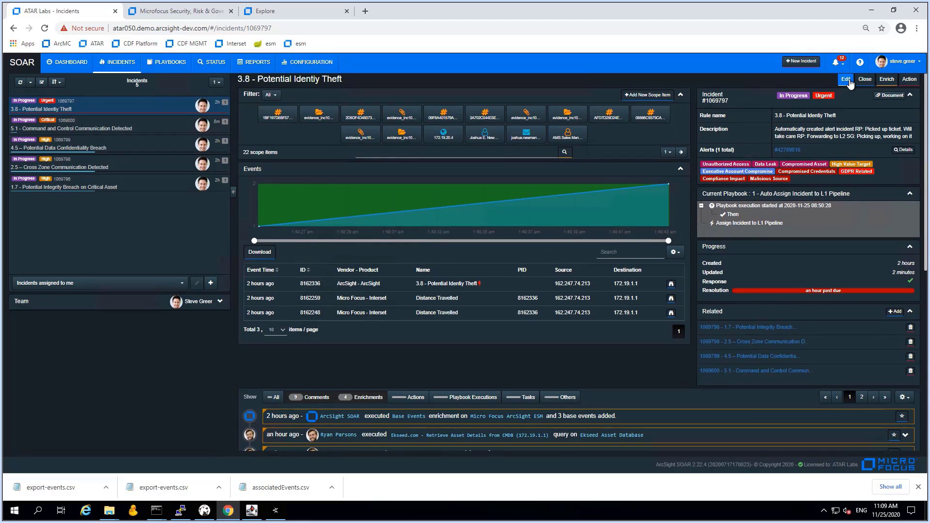
Change incident 3.8's status to Mitigation in Progress in the Incident Editor and save
{"action": "left_click", "coordinate": [847, 80]}
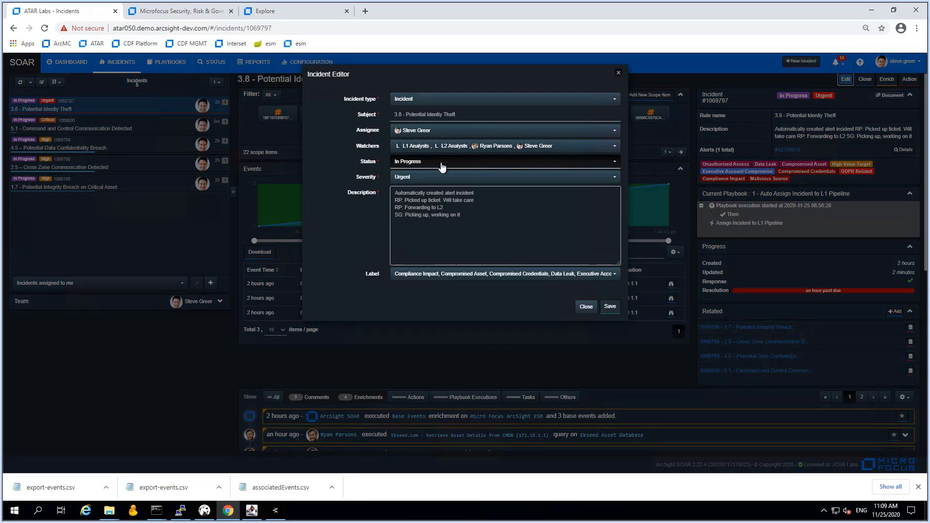
{"action": "left_click", "coordinate": [430, 167]}
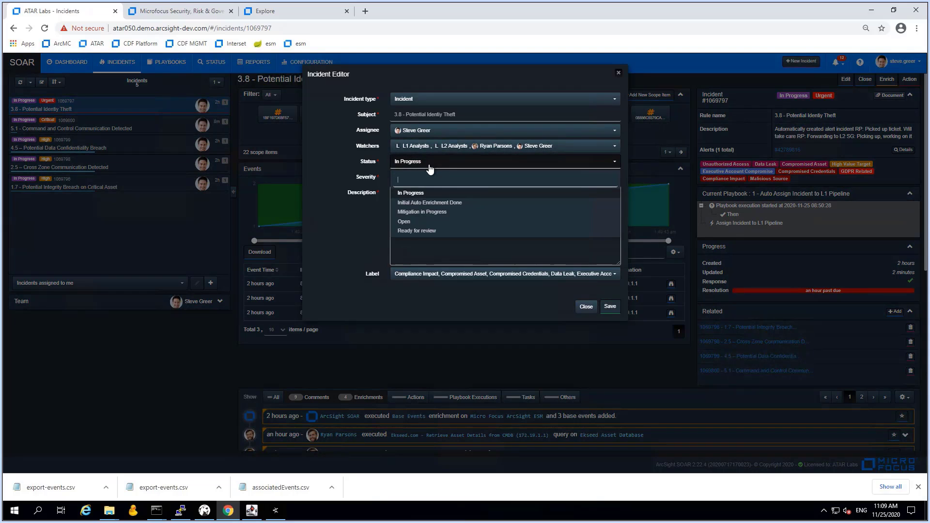
{"action": "left_click", "coordinate": [428, 213]}
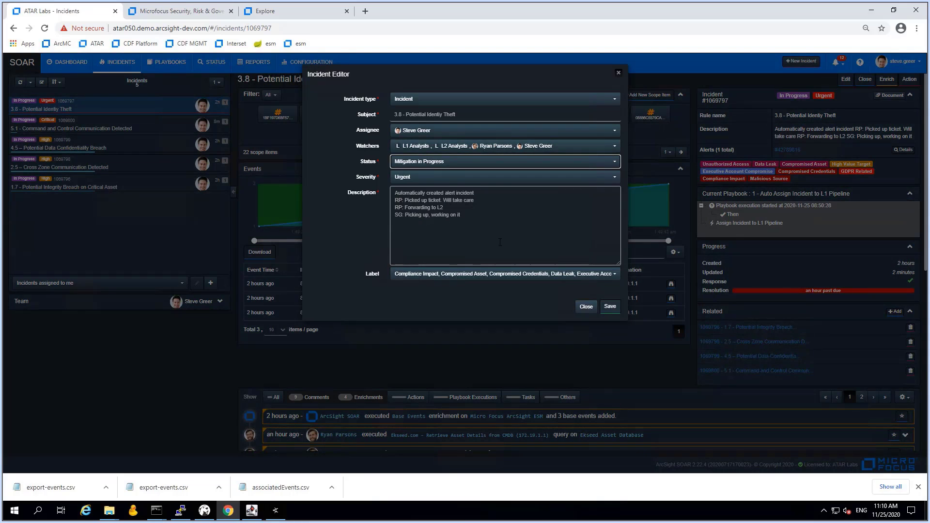
{"action": "left_click", "coordinate": [611, 307]}
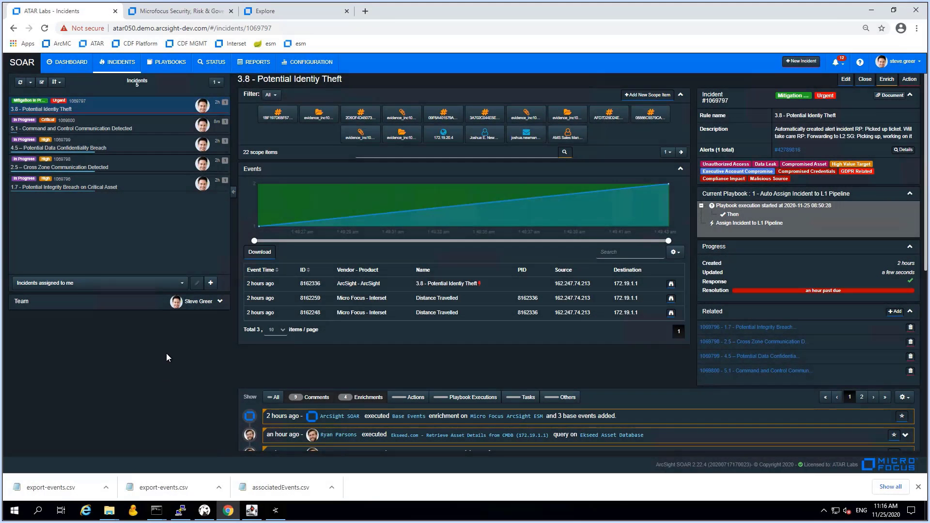
On incident 4.5, create a Palo Alto Panorama block on offender 172.19.18.1 with 3-day rollback
{"action": "left_click", "coordinate": [138, 150]}
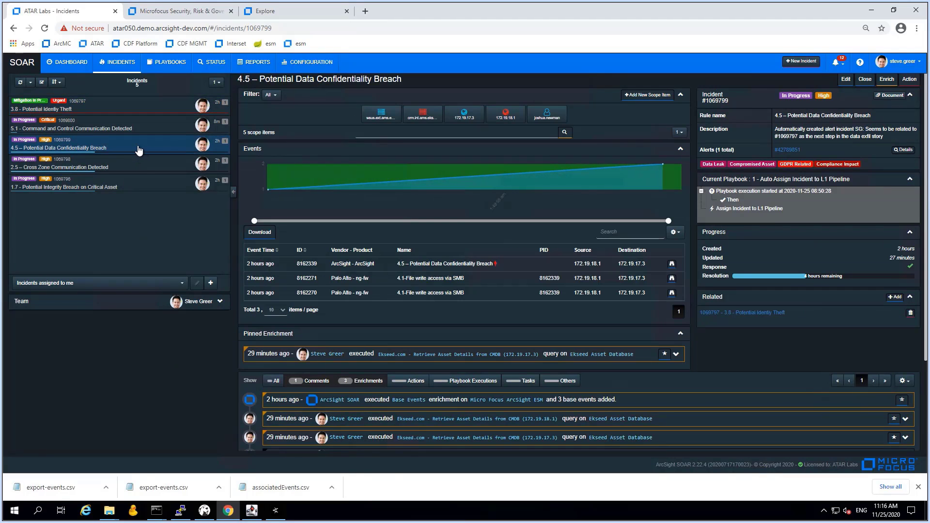
{"action": "left_click", "coordinate": [911, 84]}
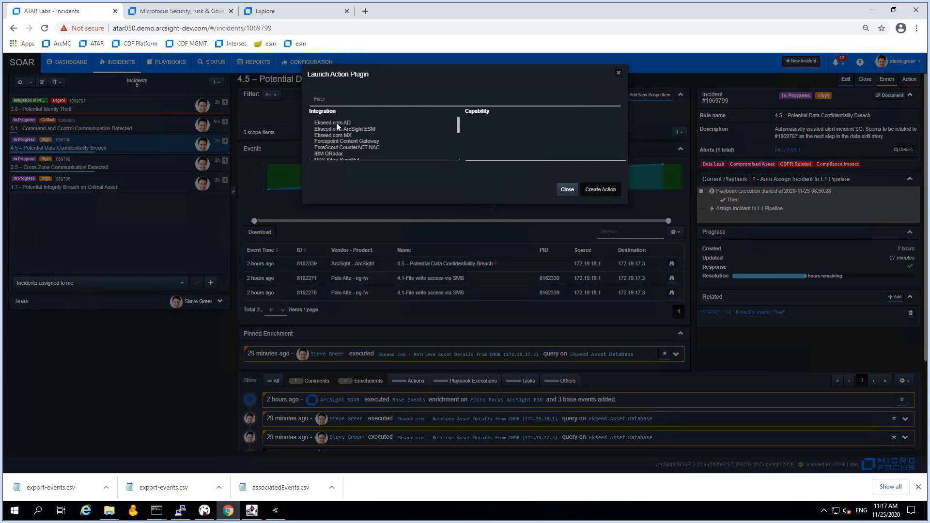
{"action": "type", "text": "palo"}
{"action": "left_click", "coordinate": [343, 128]}
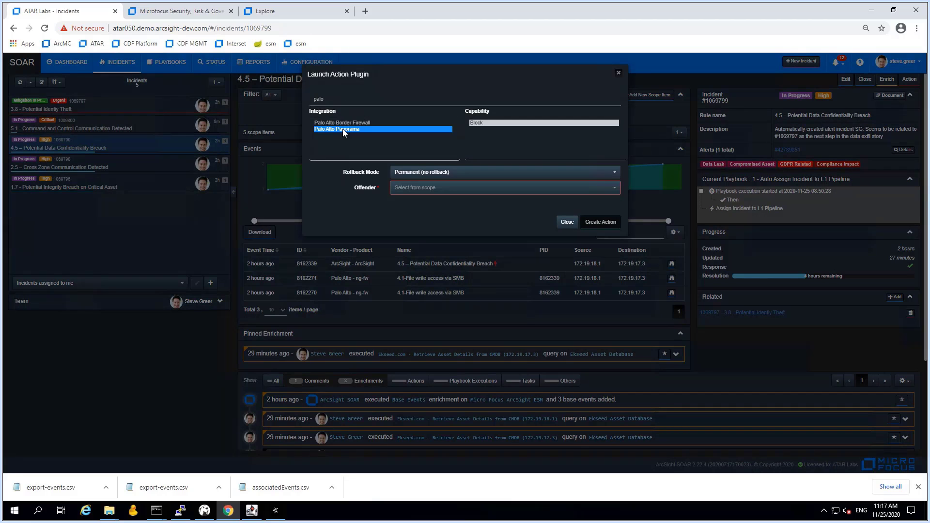
{"action": "left_click", "coordinate": [460, 174]}
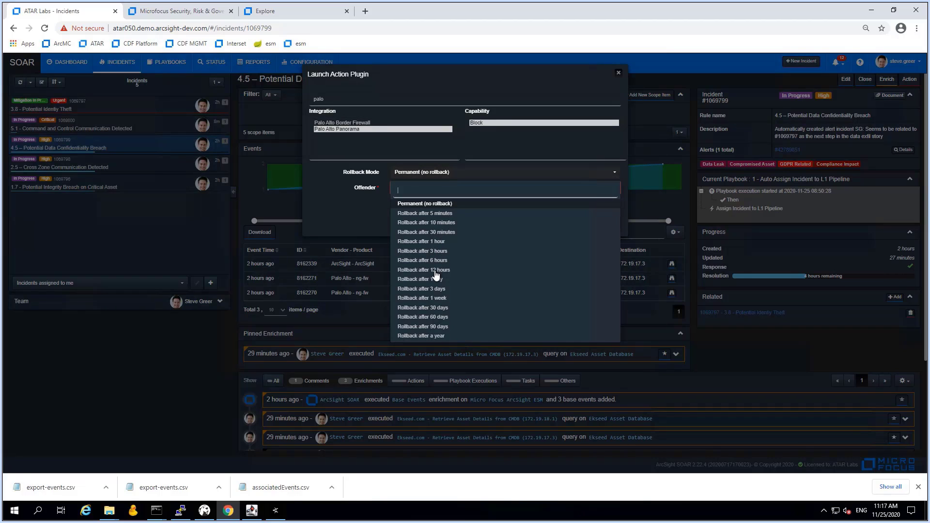
{"action": "left_click", "coordinate": [435, 290]}
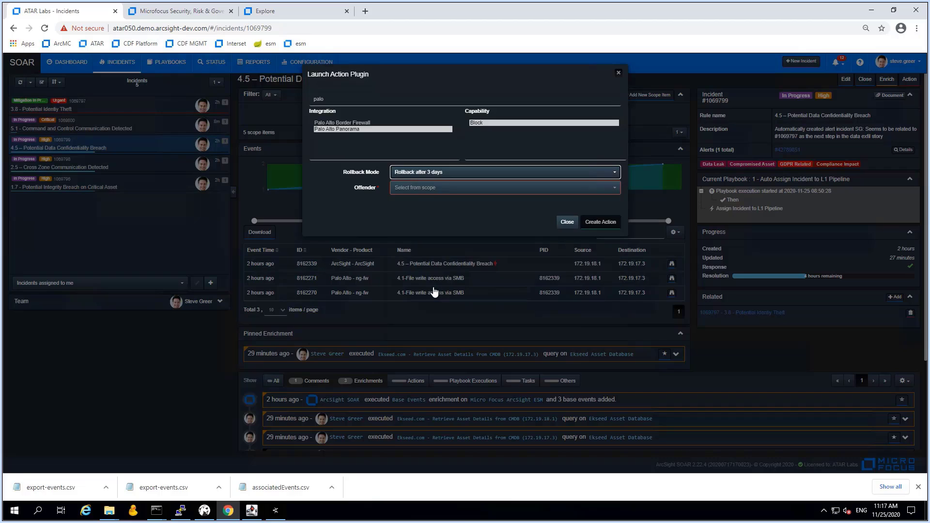
{"action": "left_click", "coordinate": [417, 189]}
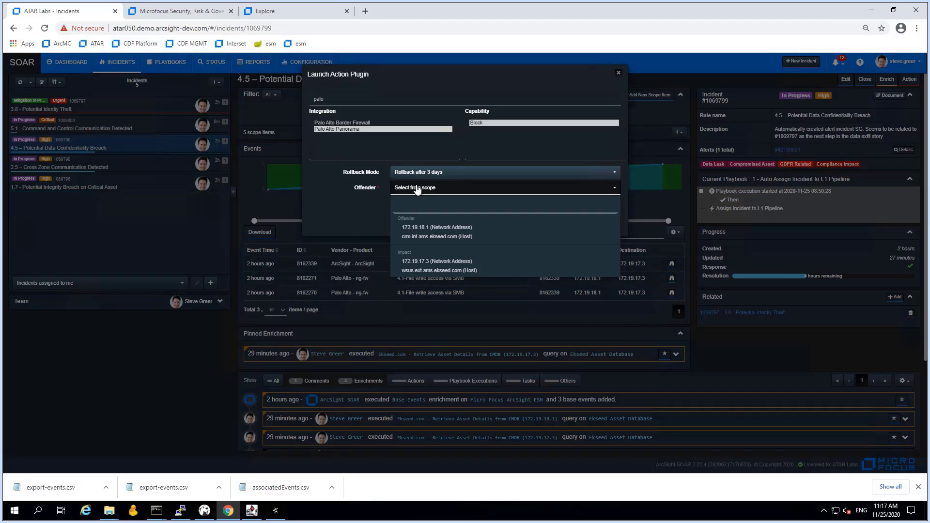
{"action": "left_click", "coordinate": [431, 228]}
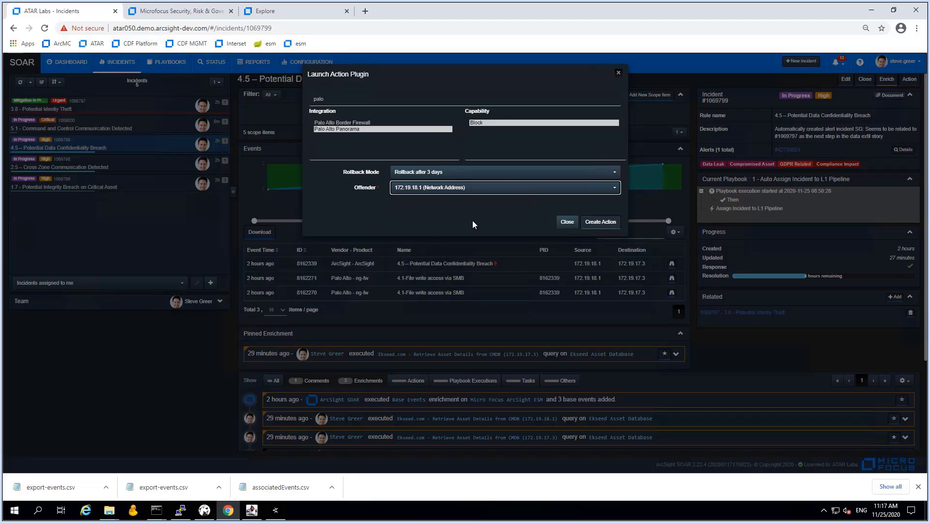
{"action": "left_click", "coordinate": [601, 223]}
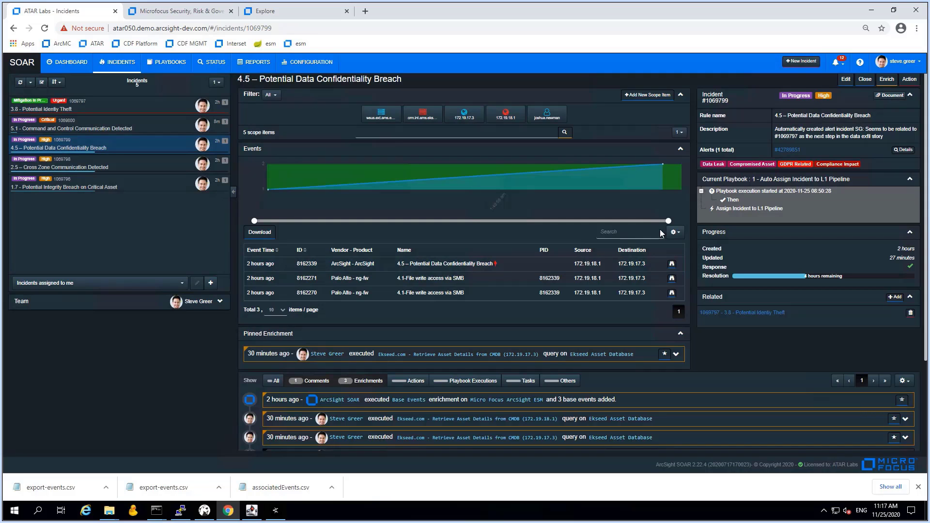
Start an Ekseed.com ArcSight ESM Add Scope Items To Active List action with 30-day rollback
{"action": "left_click", "coordinate": [911, 81]}
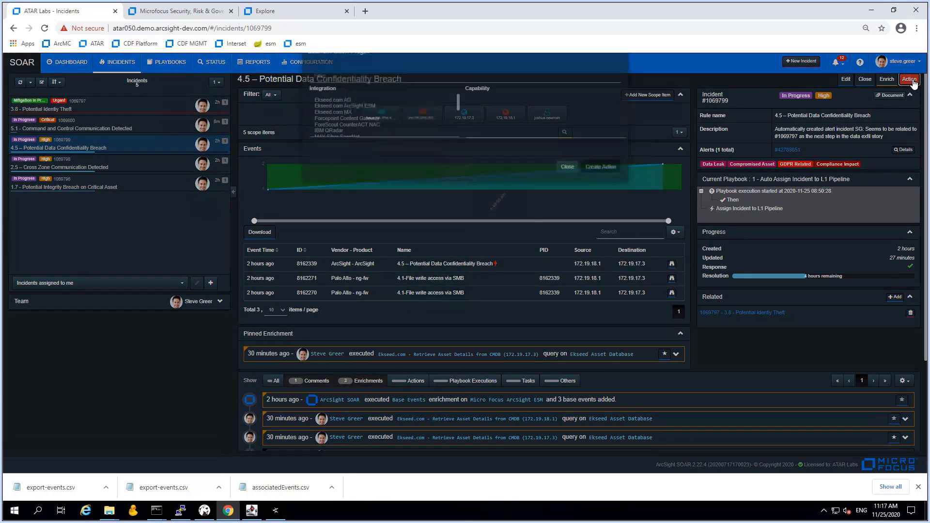
{"action": "left_click", "coordinate": [356, 130]}
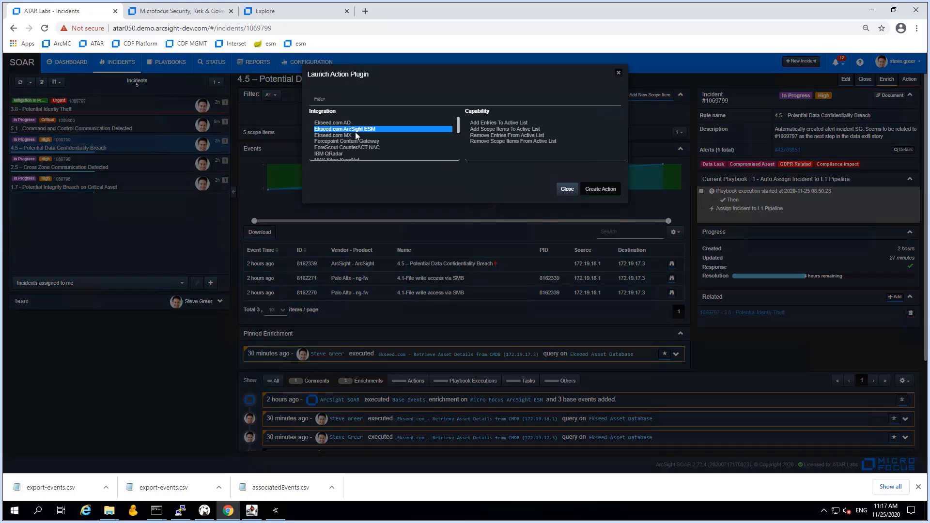
{"action": "left_click", "coordinate": [529, 129]}
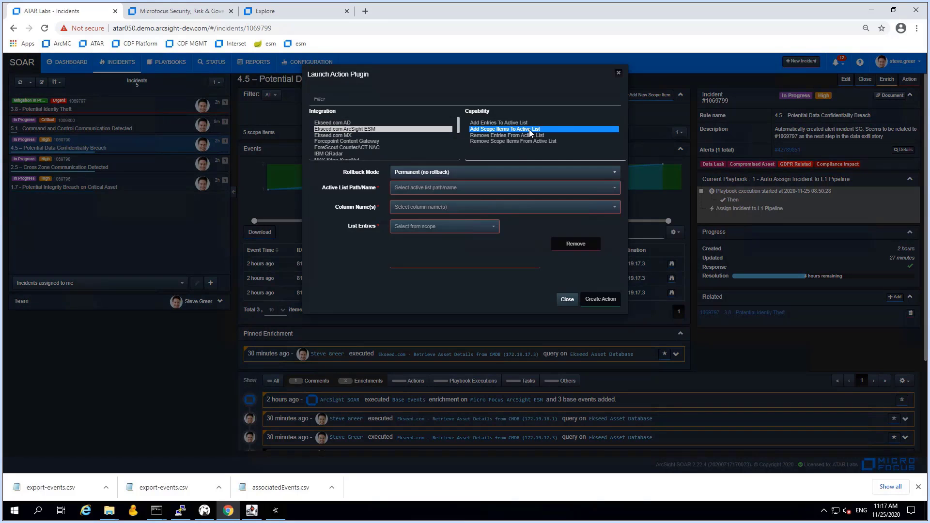
{"action": "left_click", "coordinate": [455, 175]}
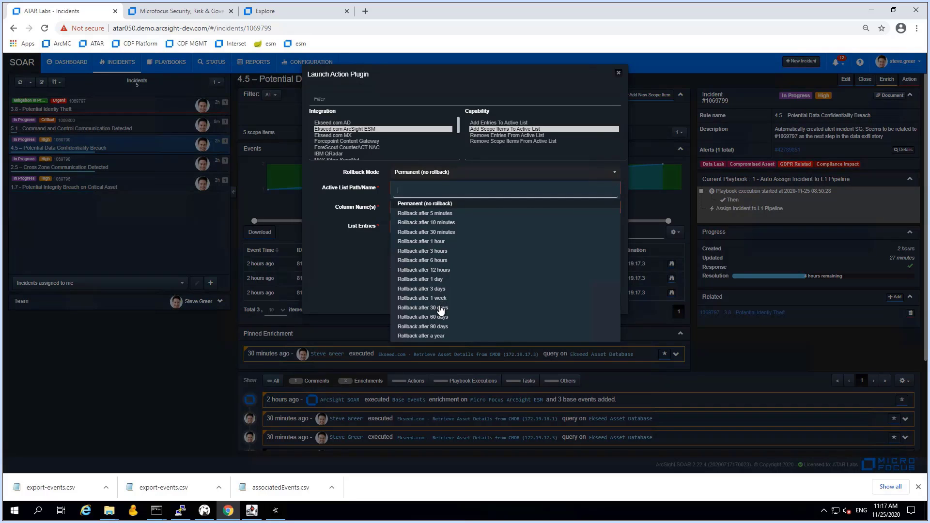
{"action": "left_click", "coordinate": [441, 308]}
Target watchlist - usernames, column username, add the impacted user account, and create the action
{"action": "left_click", "coordinate": [453, 190]}
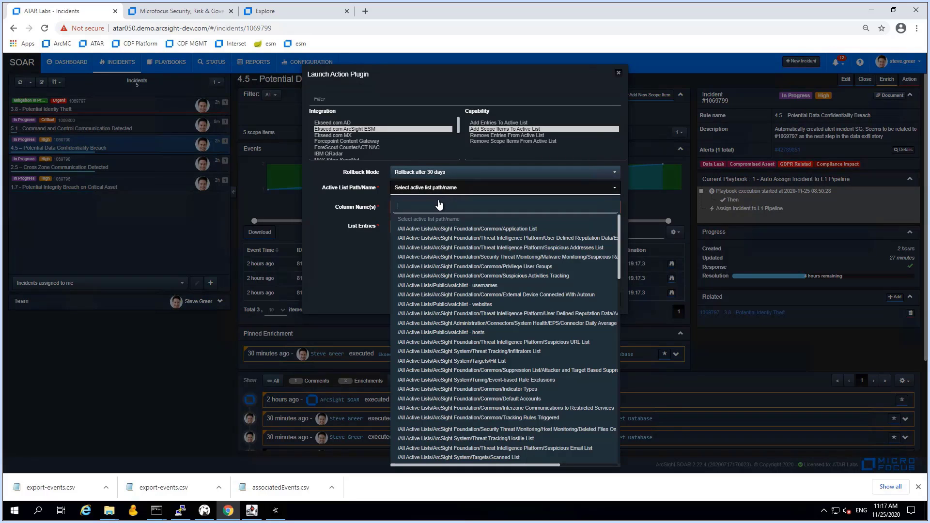
{"action": "type", "text": "watchlist - usernames"}
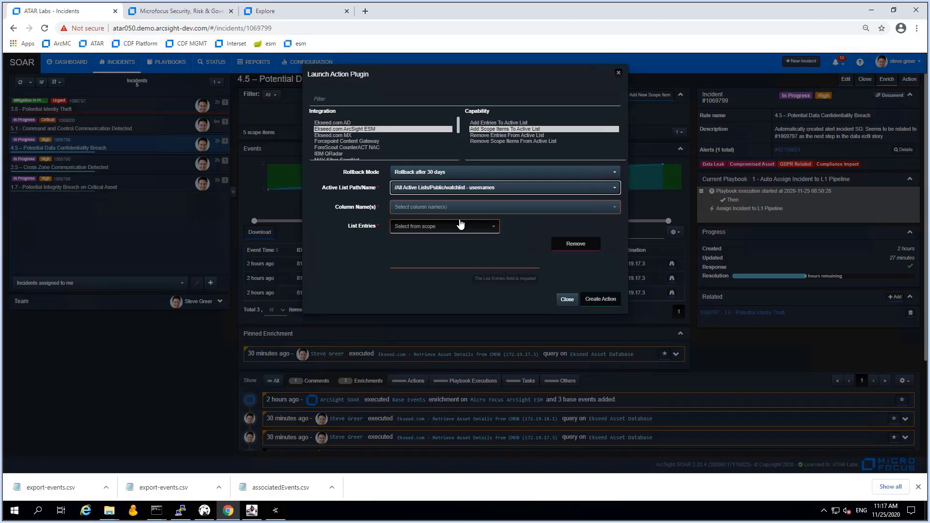
{"action": "left_click", "coordinate": [459, 220]}
{"action": "left_click", "coordinate": [442, 209]}
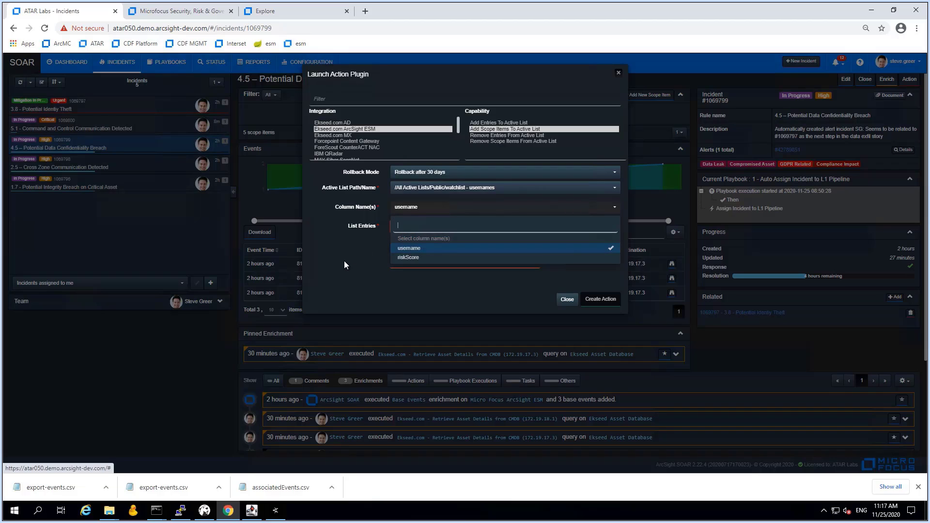
{"action": "left_click", "coordinate": [410, 248]}
{"action": "left_click", "coordinate": [426, 228]}
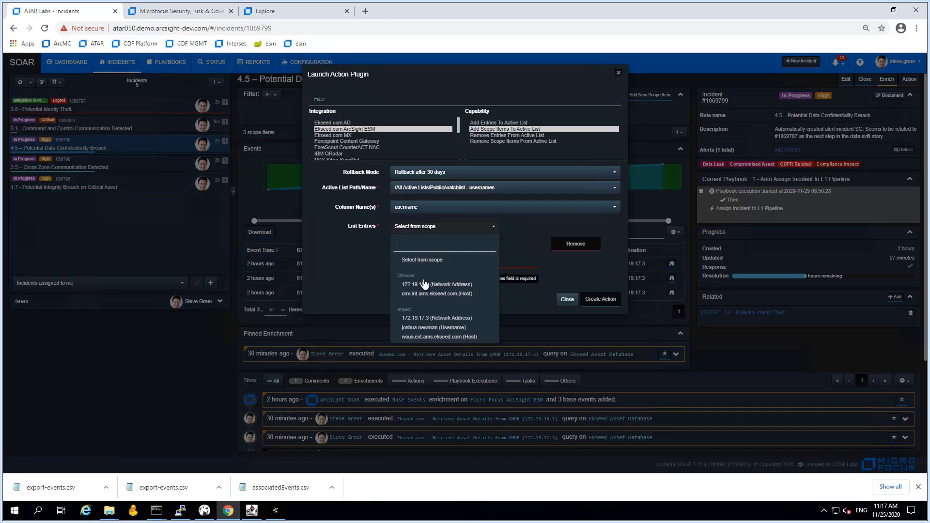
{"action": "left_click", "coordinate": [424, 329]}
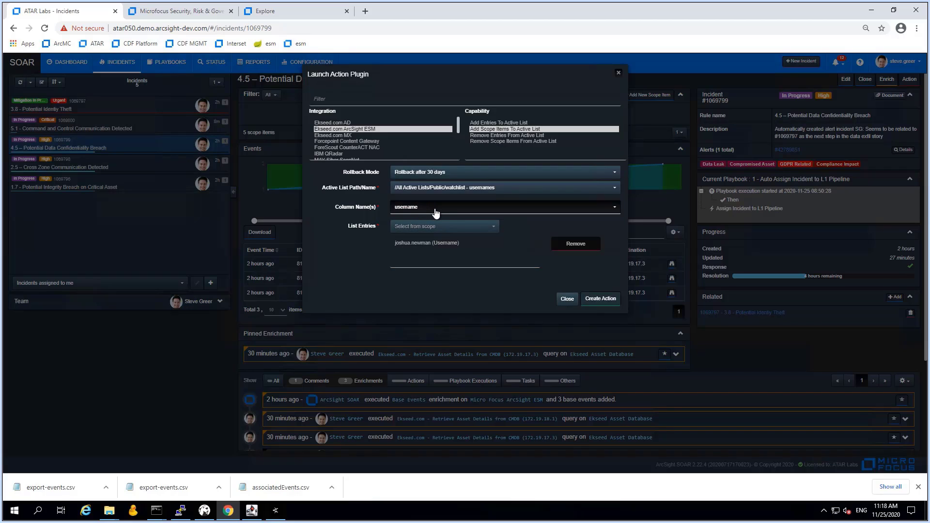
{"action": "left_click", "coordinate": [594, 300]}
{"action": "left_click", "coordinate": [592, 299]}
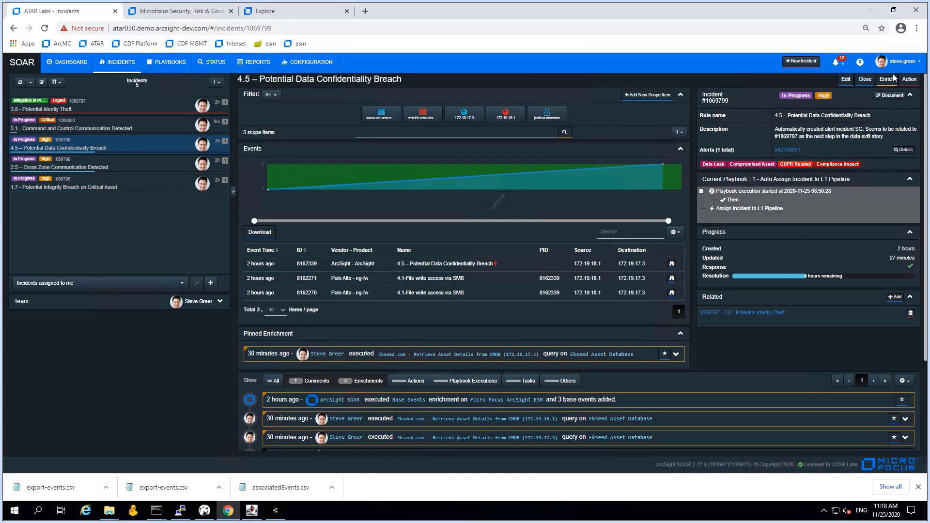
Start another ESM Add Scope Items To Active List action on incident 4.5 with 30-day rollback
{"action": "left_click", "coordinate": [911, 80]}
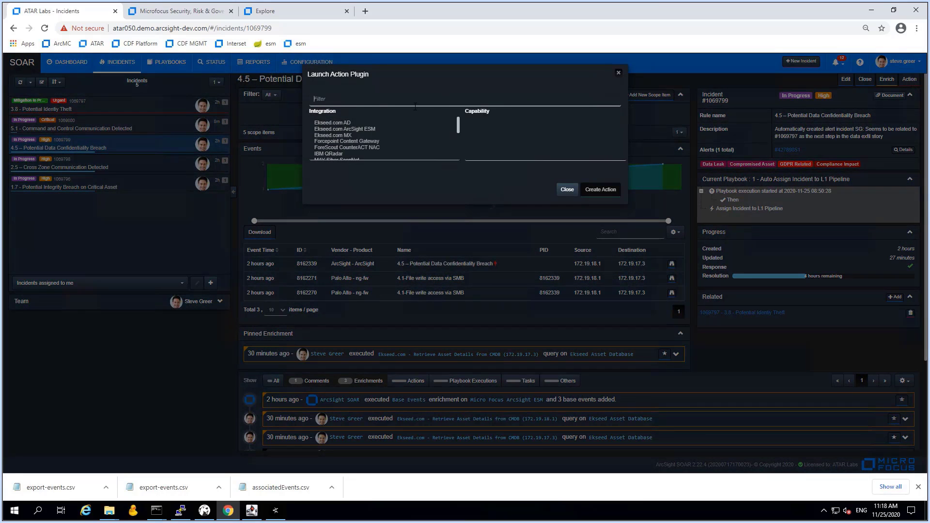
{"action": "left_click", "coordinate": [342, 129]}
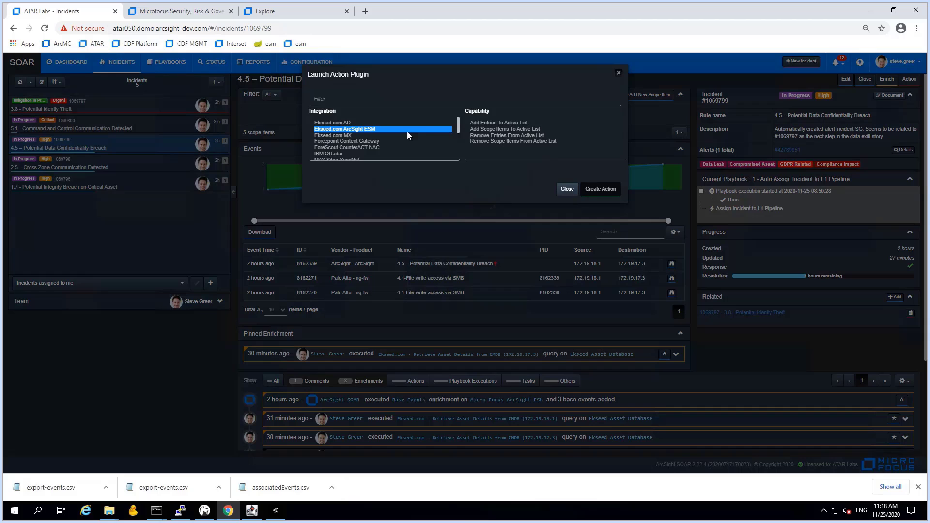
{"action": "left_click", "coordinate": [495, 129]}
{"action": "left_click", "coordinate": [431, 177]}
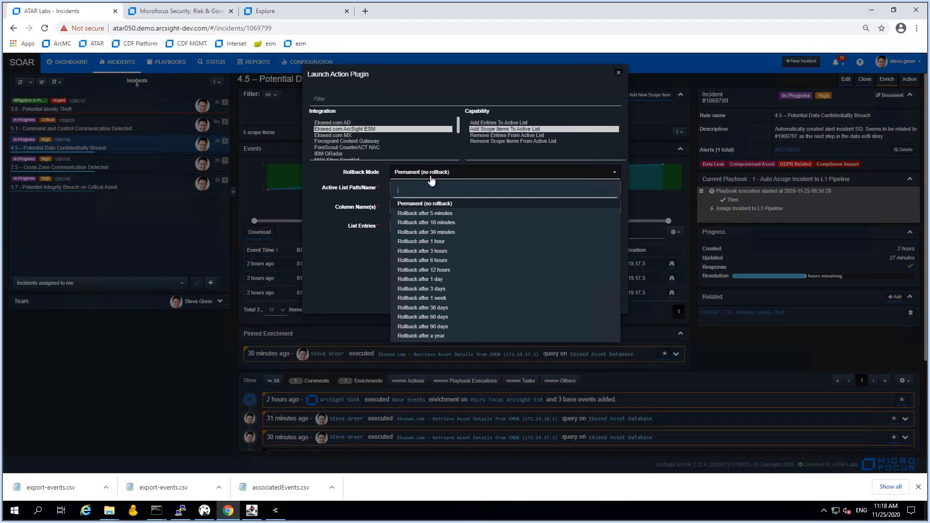
{"action": "left_click", "coordinate": [436, 308]}
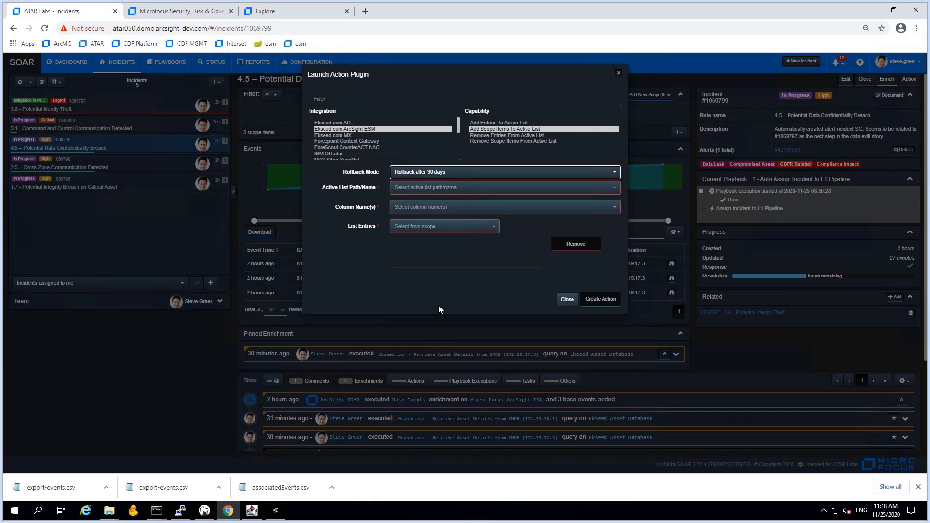
Target the watchlist - hosts active list using the hostname column
{"action": "left_click", "coordinate": [445, 189]}
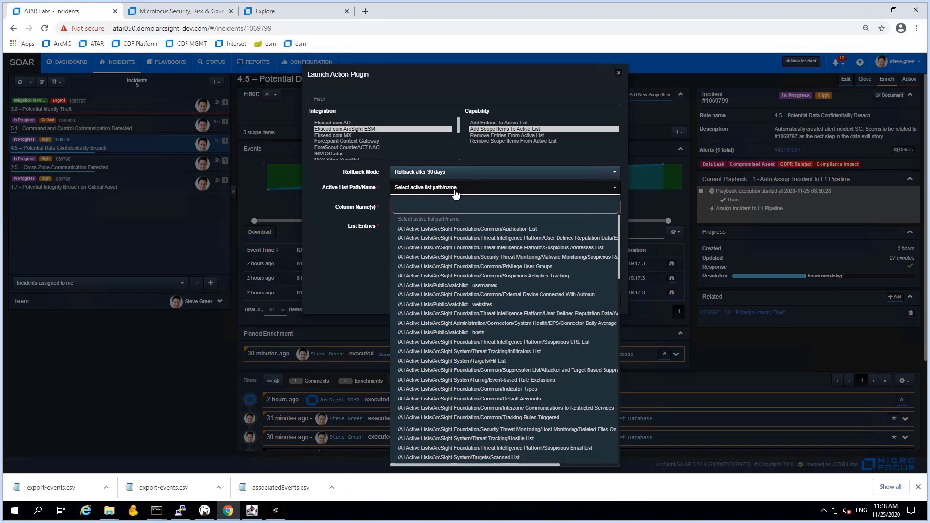
{"action": "type", "text": "watch"}
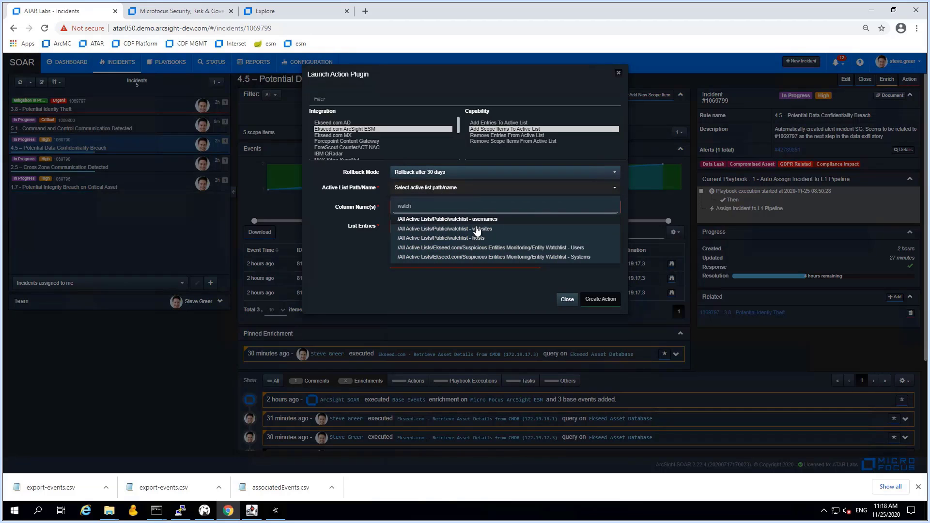
{"action": "left_click", "coordinate": [468, 238]}
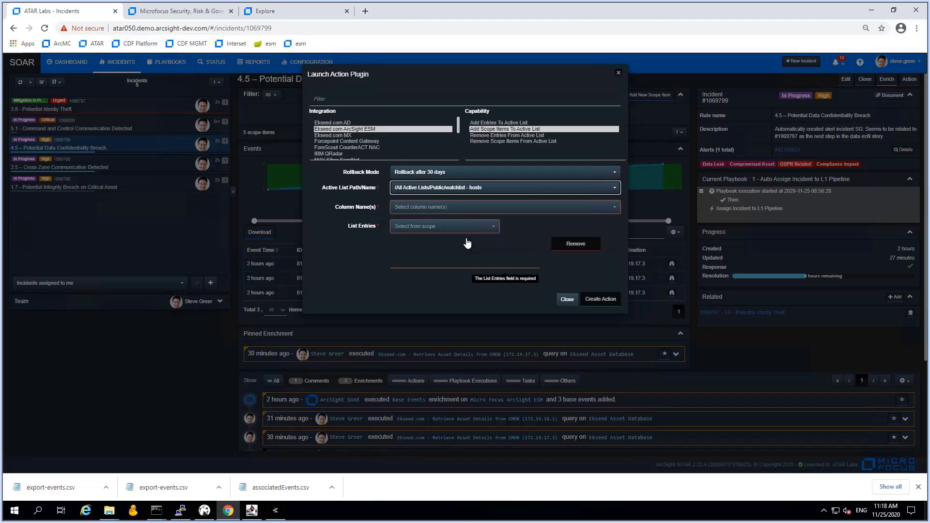
{"action": "left_click", "coordinate": [427, 206]}
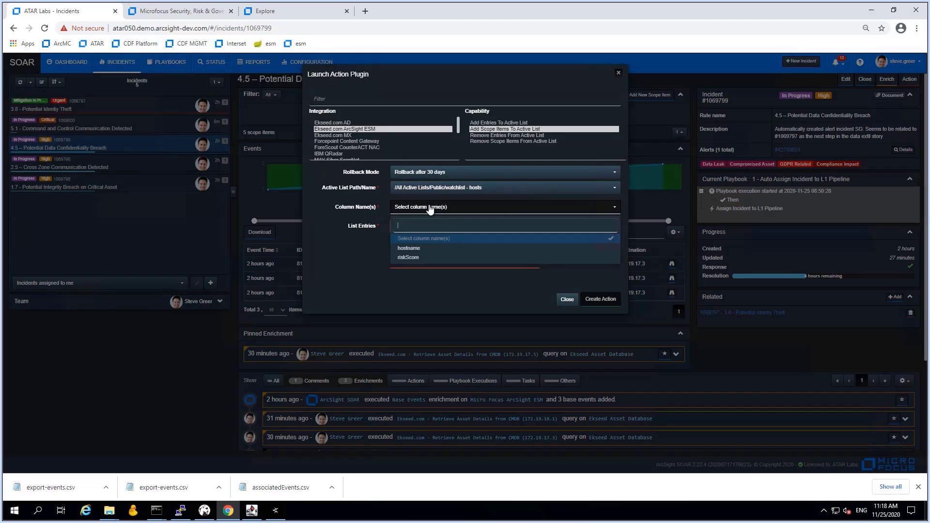
{"action": "left_click", "coordinate": [414, 249]}
{"action": "left_click", "coordinate": [370, 256]}
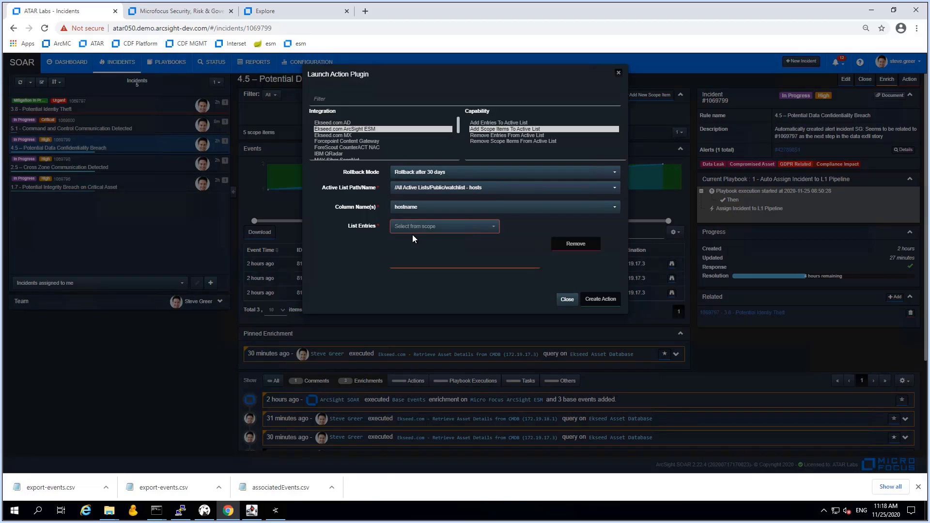
Add crm.int.ams.ekseed.com and wsus.ext.ams.ekseed.com as entries and create the action
{"action": "left_click", "coordinate": [429, 228]}
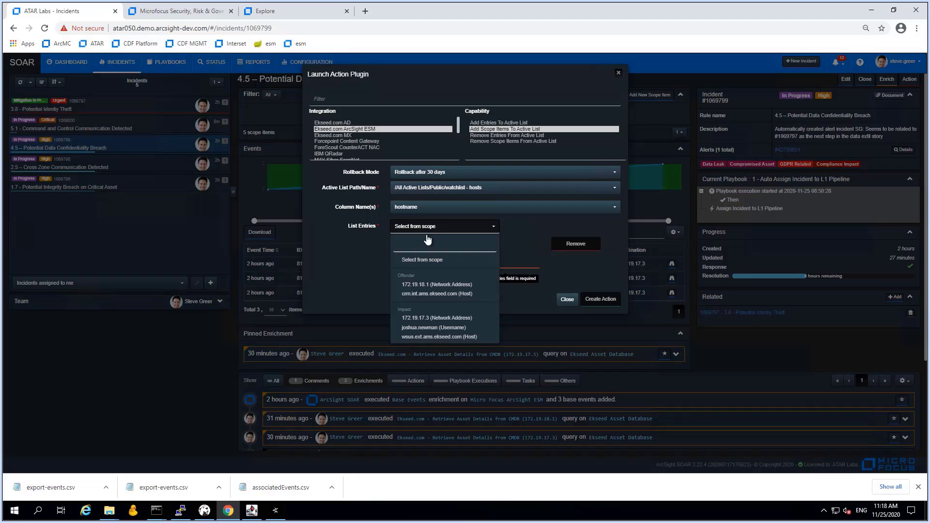
{"action": "left_click", "coordinate": [419, 294]}
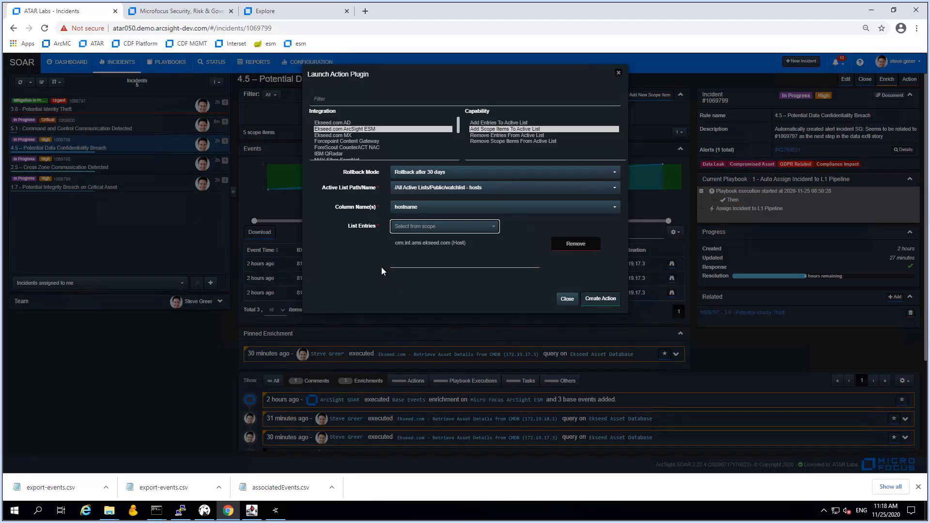
{"action": "left_click", "coordinate": [435, 228]}
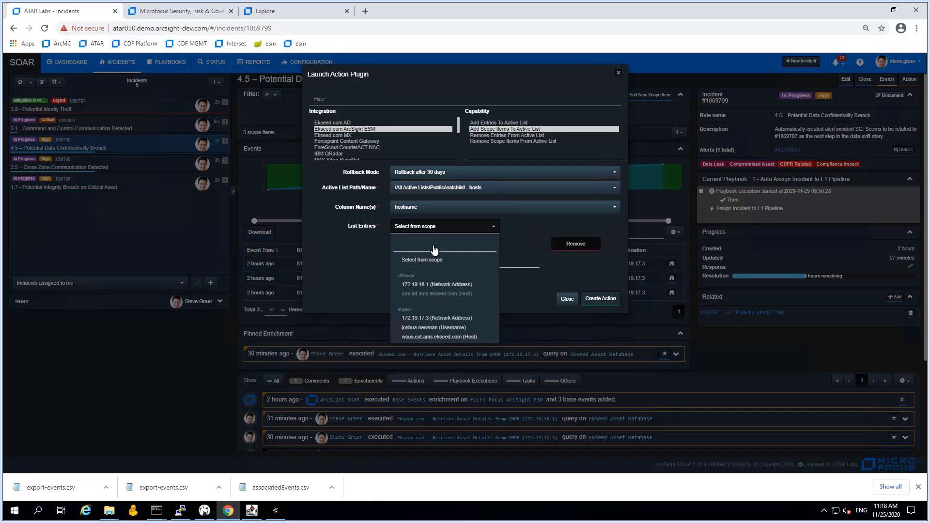
{"action": "left_click", "coordinate": [425, 337]}
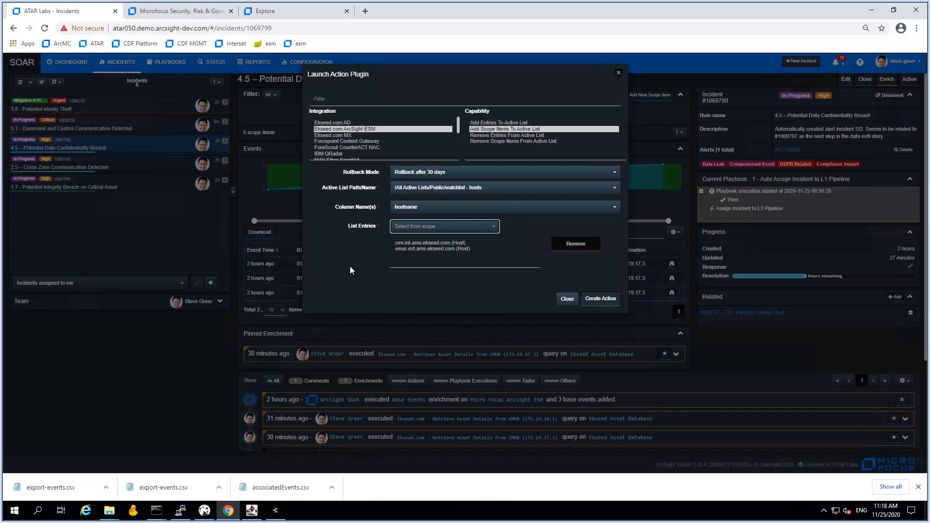
{"action": "left_click", "coordinate": [601, 299]}
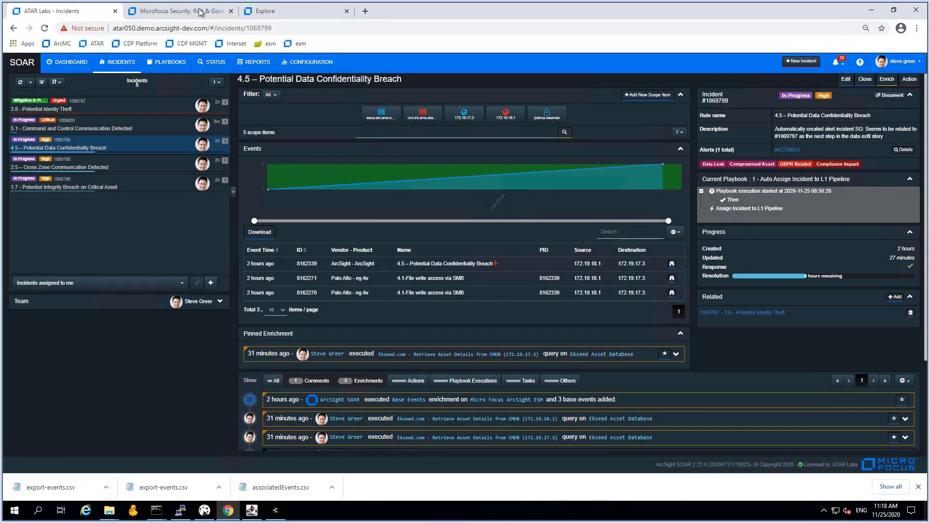
Switch to ArcSight Recon and load the Reducing Exposure Time dashboard
{"action": "left_click", "coordinate": [199, 11]}
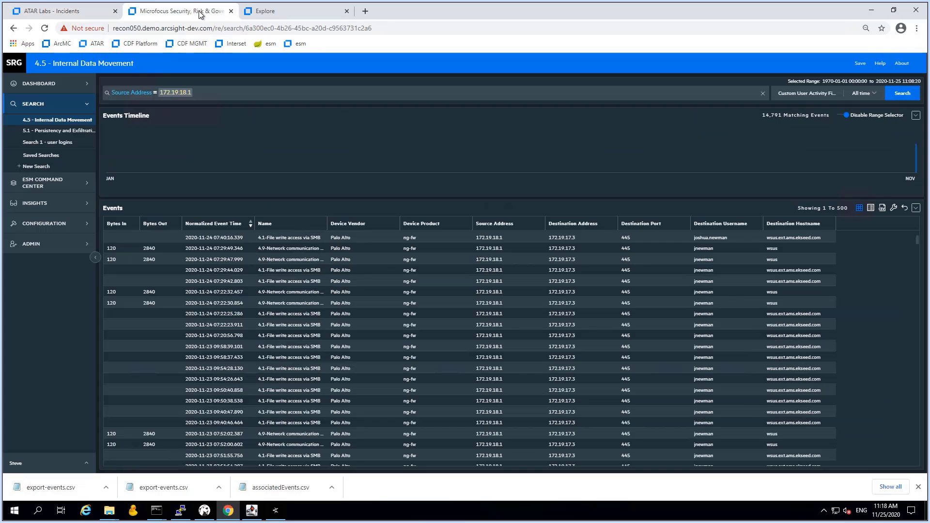
{"action": "left_click", "coordinate": [47, 86]}
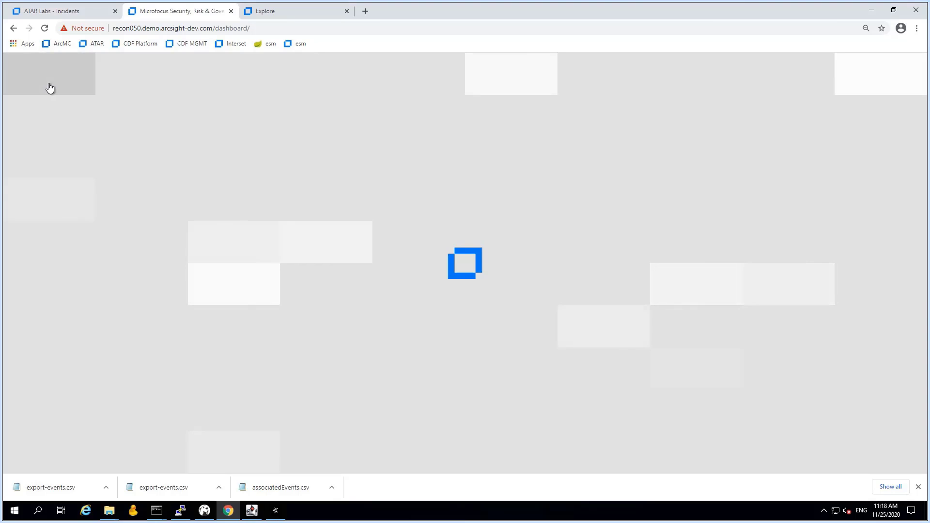
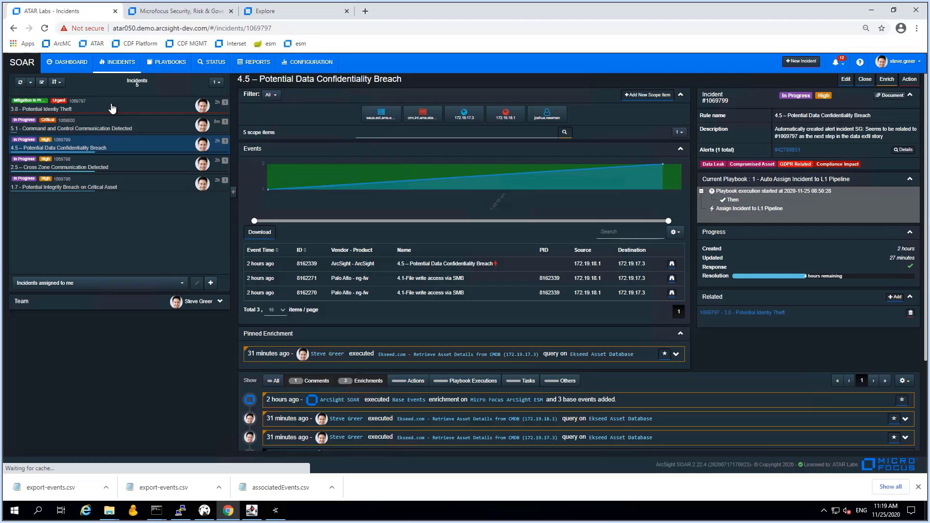
Open incident 3.8 Potential Identity Theft from the ATAR Labs incident list
{"action": "left_click", "coordinate": [111, 106]}
Draft a comment on incident 3.8 noting the WSUS and CRM hosts are watchlisted for 30 days
{"action": "scroll", "coordinate": [470, 370], "scroll_direction": "down", "scroll_amount": 7}
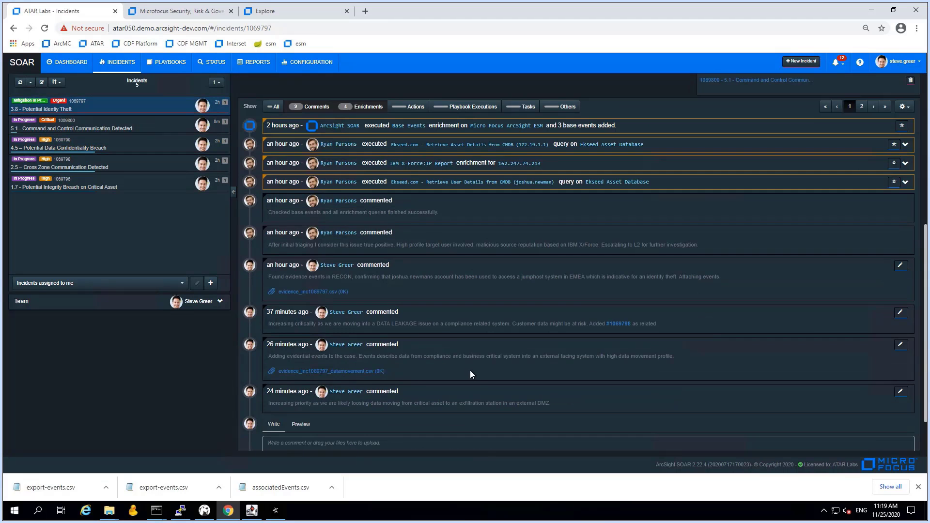
{"action": "left_click", "coordinate": [369, 392]}
{"action": "type", "text": "A"}
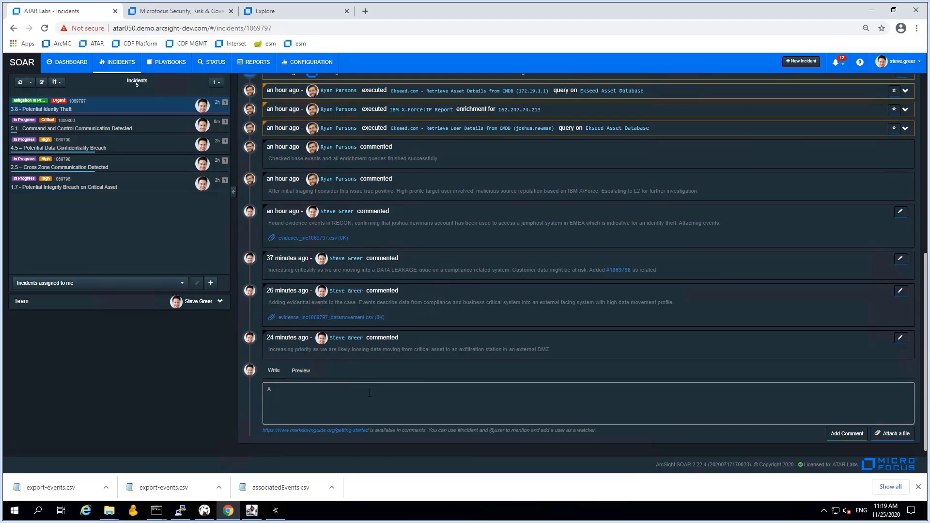
{"action": "type", "text": "dded WSUS an"}
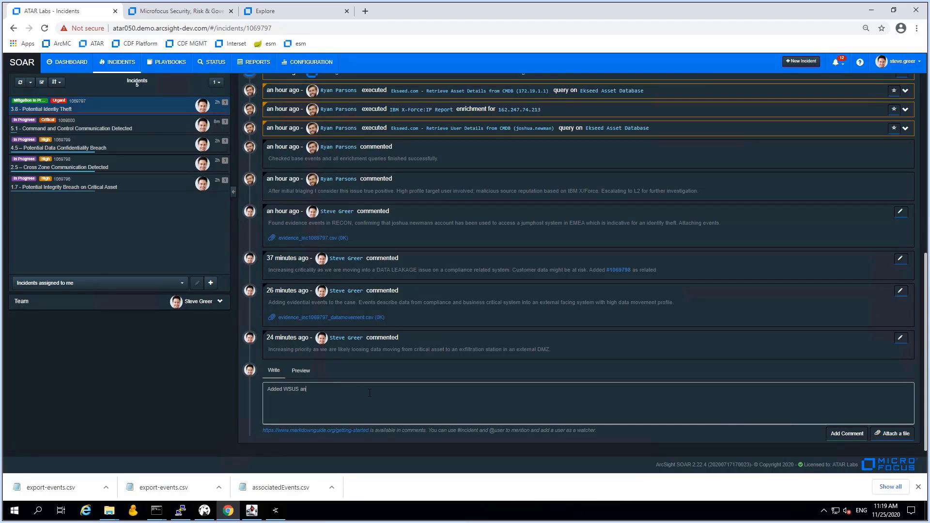
{"action": "type", "text": "d CRM hgosts "}
{"action": "type", "text": "osts on watchlist"}
{"action": "type", "text": "s for closer moni"}
{"action": "type", "text": "toring durin"}
{"action": "type", "text": "g next"}
{"action": "type", "text": " 30 days. Also added"}
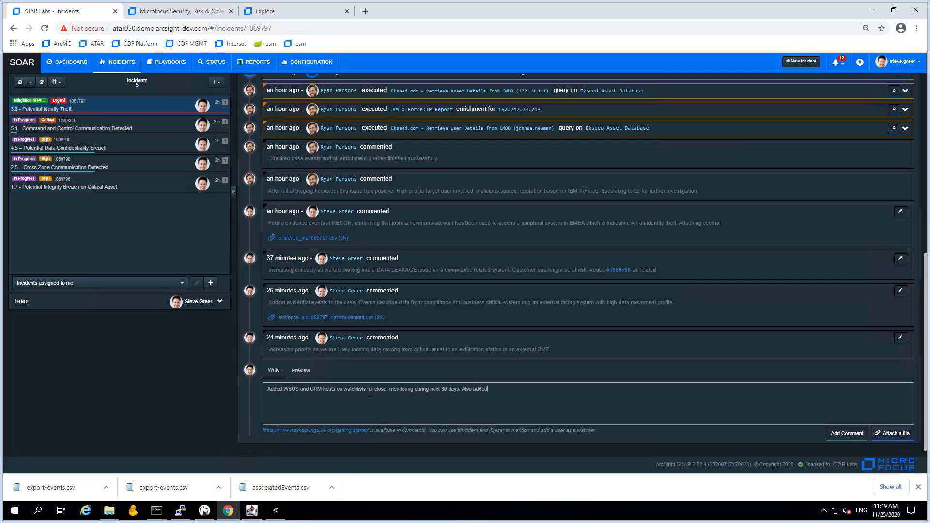
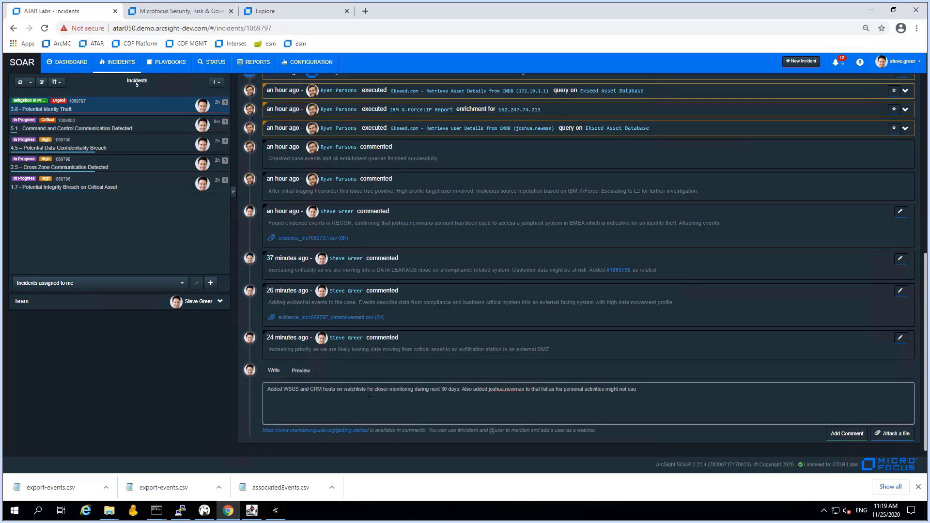
{"action": "type", "text": "sed by him as a person. Meanwhile new accounts&"}
{"action": "type", "text": "nd at least passwords "}
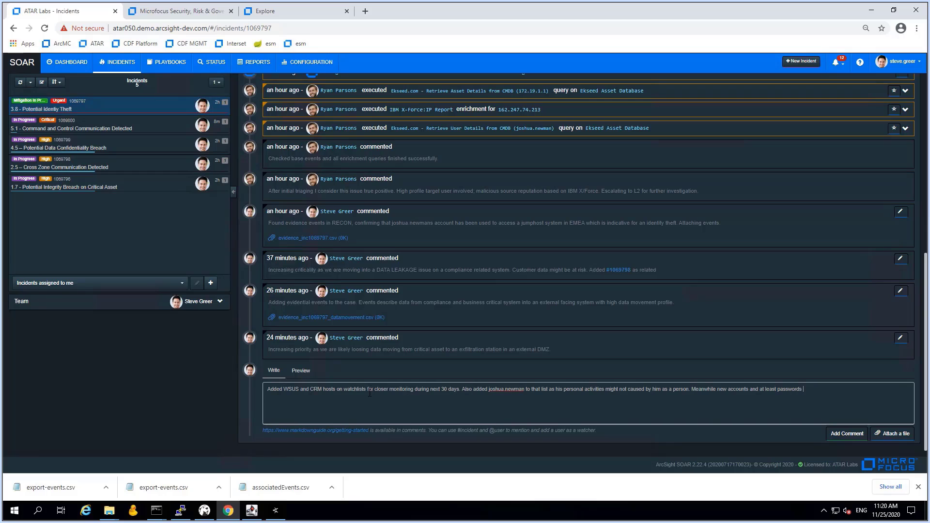
{"action": "type", "text": "shall be created."}
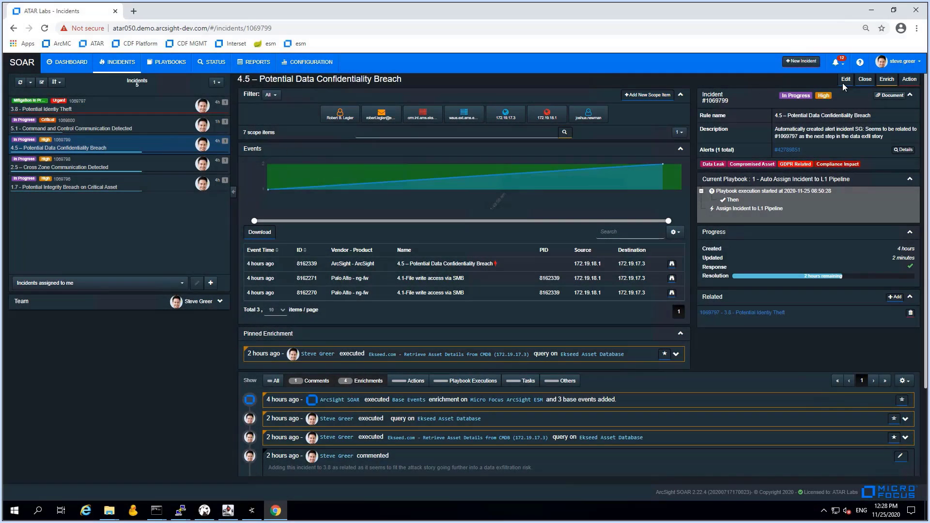
Start an Ekseed.com MX 'Send Email To Scope Item Recipients' action with the related user as recipient
{"action": "left_click", "coordinate": [903, 81]}
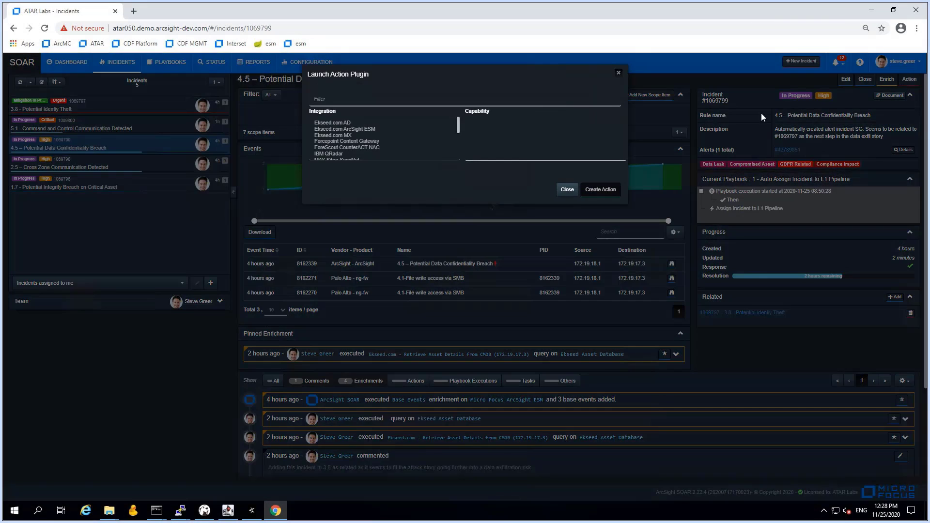
{"action": "left_click", "coordinate": [344, 136]}
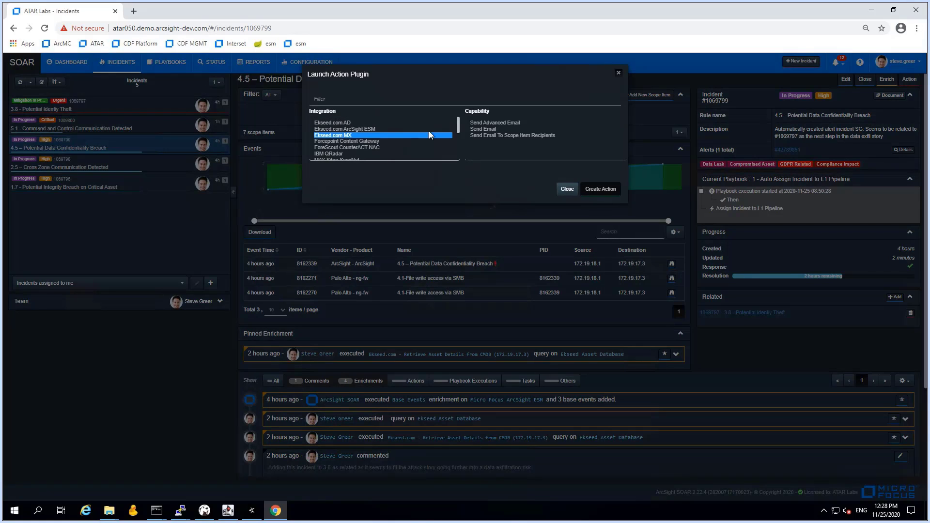
{"action": "left_click", "coordinate": [509, 135]}
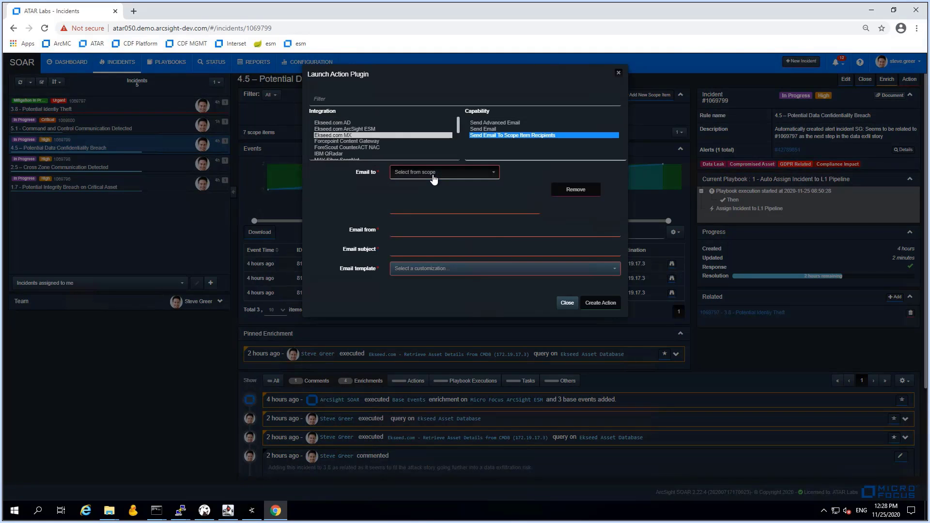
{"action": "left_click", "coordinate": [433, 177]}
{"action": "left_click", "coordinate": [411, 231]}
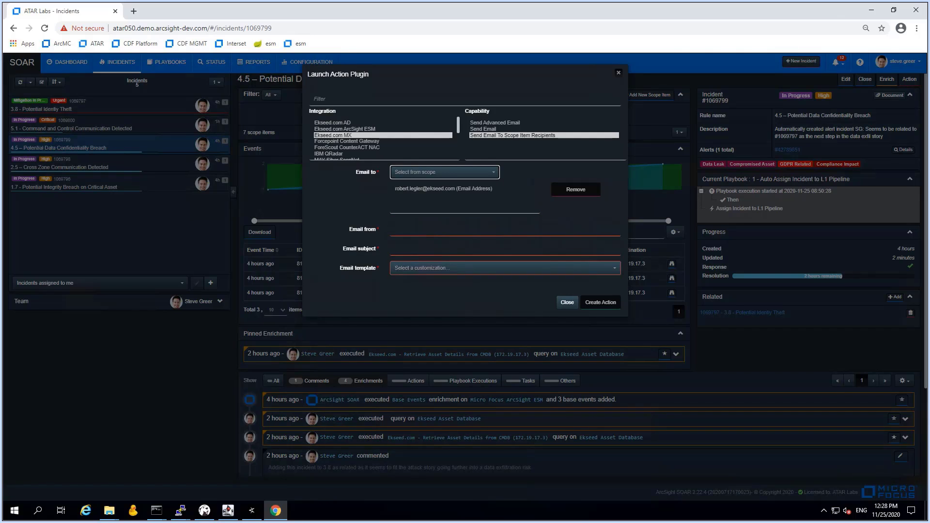
Fill in sender and subject, choose Incident Notification Template and host crm.int.ams.ekseed.com, and create the action
{"action": "left_click", "coordinate": [399, 231]}
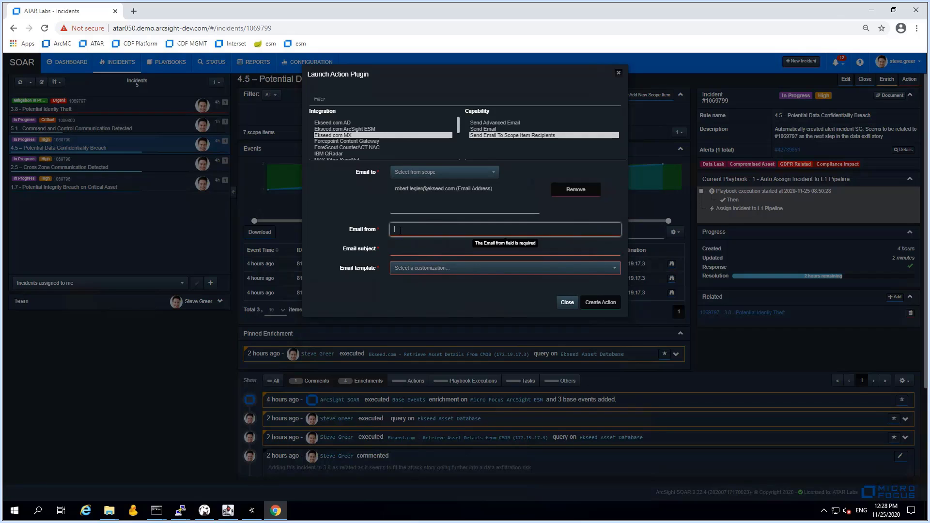
{"action": "key", "text": "ctrl+v"}
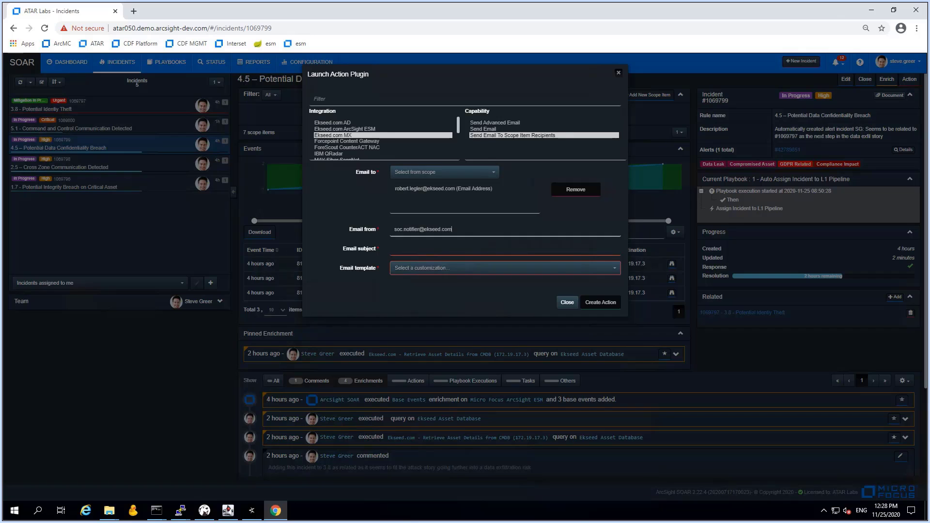
{"action": "left_click", "coordinate": [421, 249]}
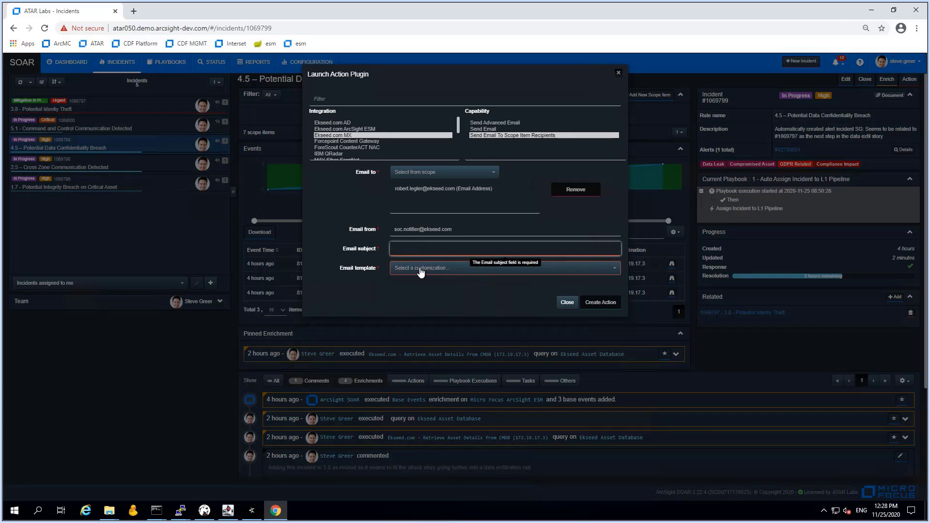
{"action": "type", "text": "IMPORTANT: an asset under your ownership was part of an incident"}
{"action": "left_click", "coordinate": [420, 269]}
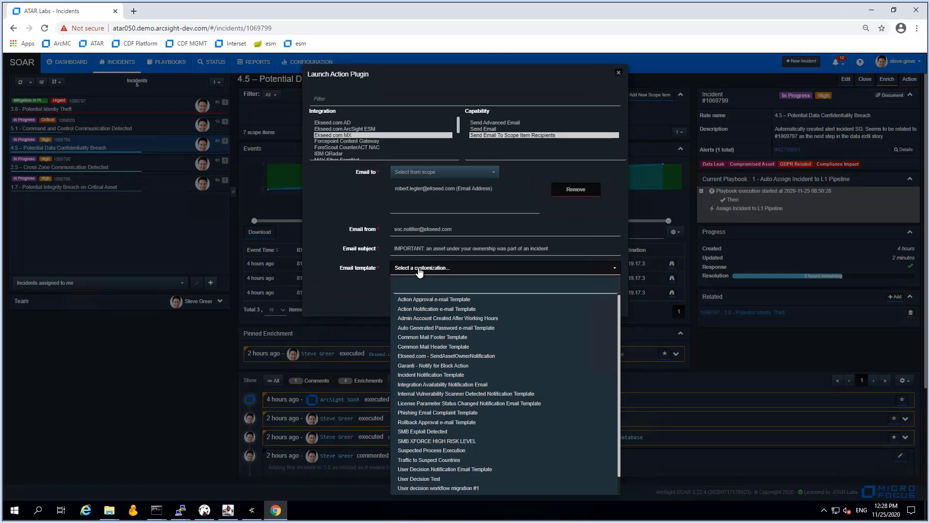
{"action": "scroll", "coordinate": [443, 373], "scroll_direction": "down", "scroll_amount": 1}
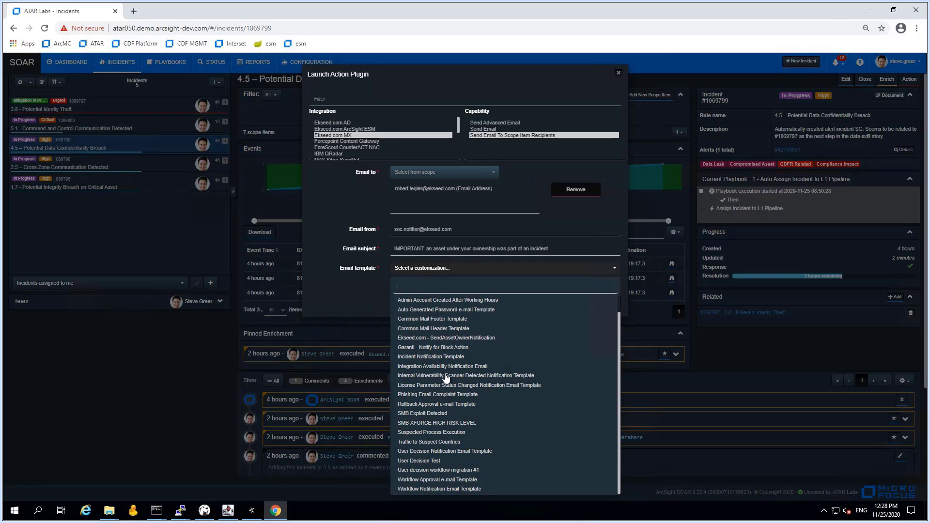
{"action": "left_click", "coordinate": [437, 358]}
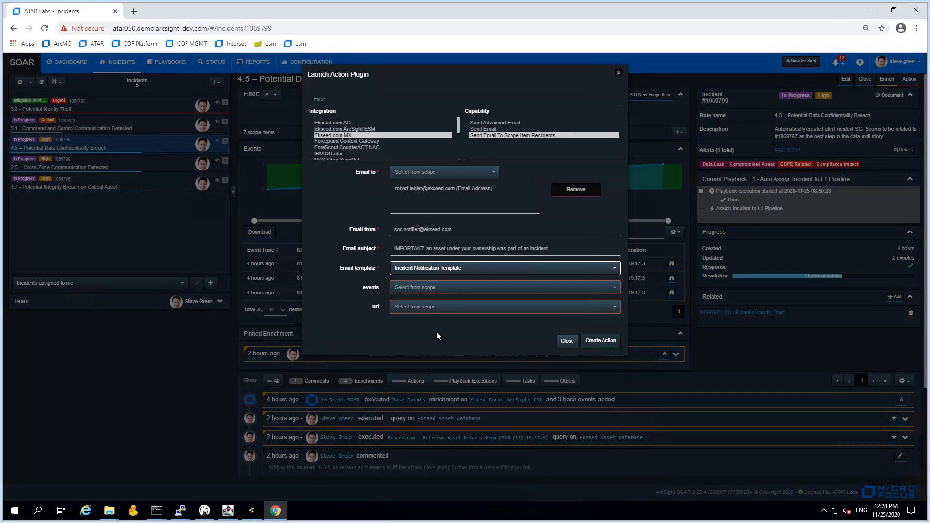
{"action": "left_click", "coordinate": [455, 290]}
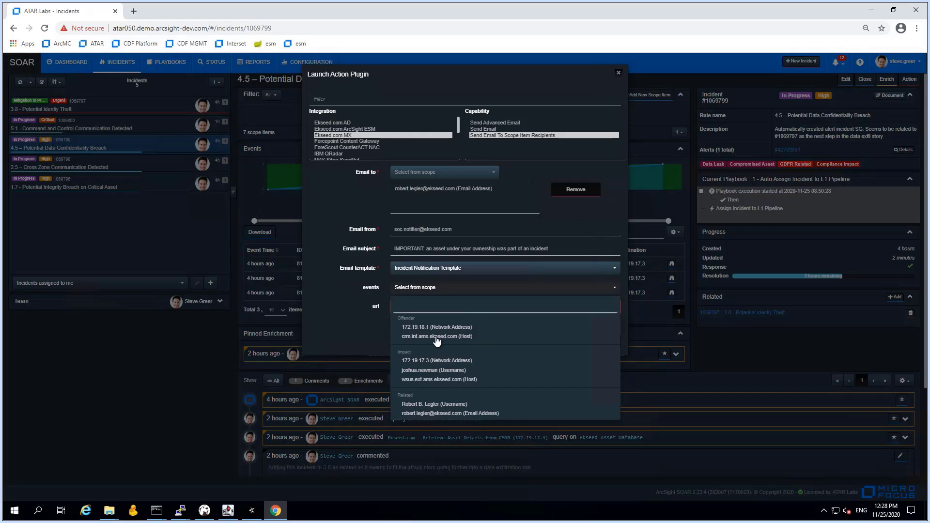
{"action": "left_click", "coordinate": [441, 334]}
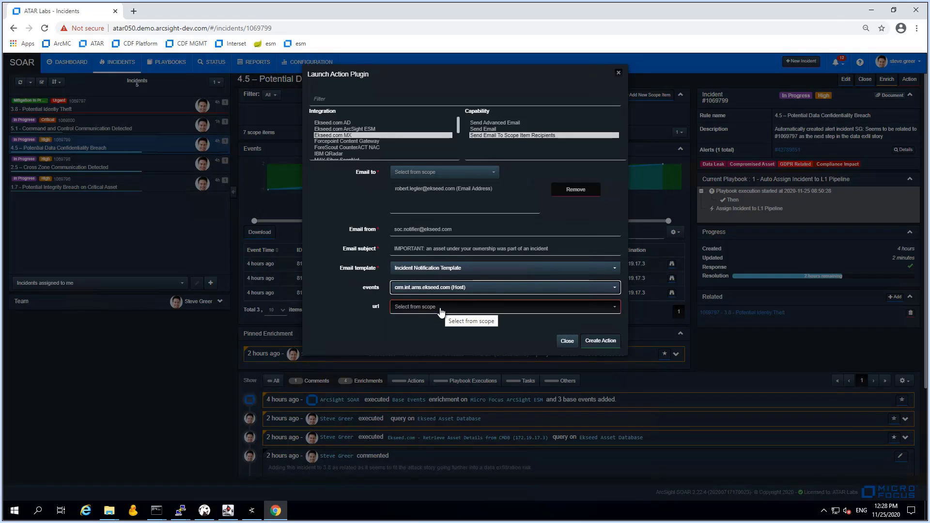
{"action": "left_click", "coordinate": [601, 344]}
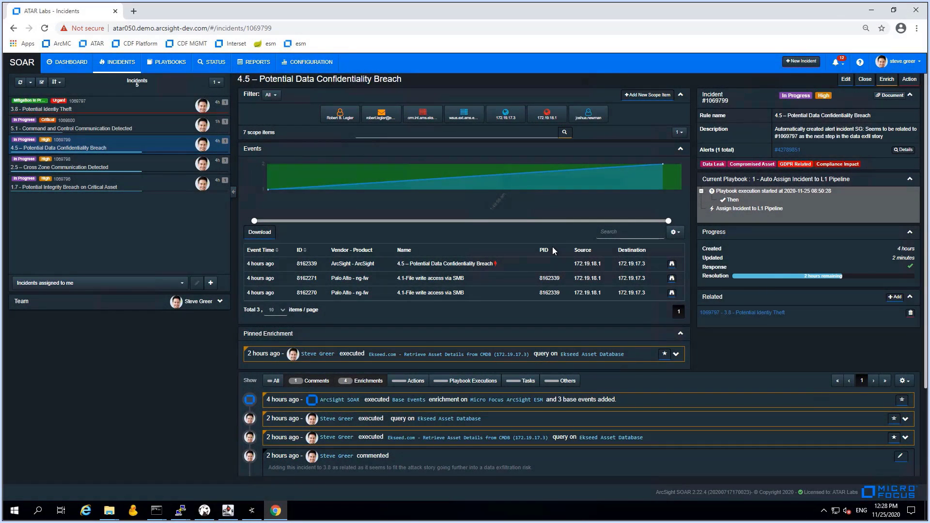
Filter incident 4.5's feed to actions and expand the failed Block action's connection-timeout error
{"action": "left_click", "coordinate": [359, 384]}
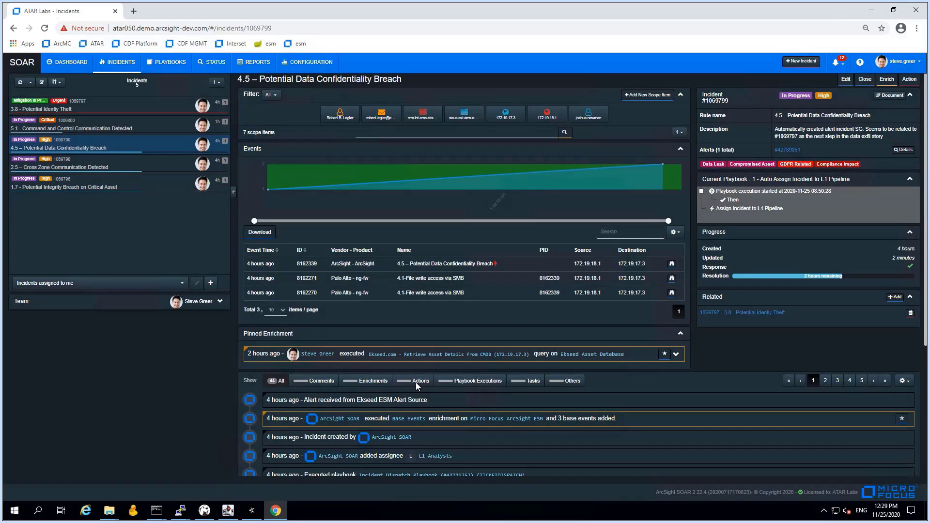
{"action": "left_click", "coordinate": [415, 381]}
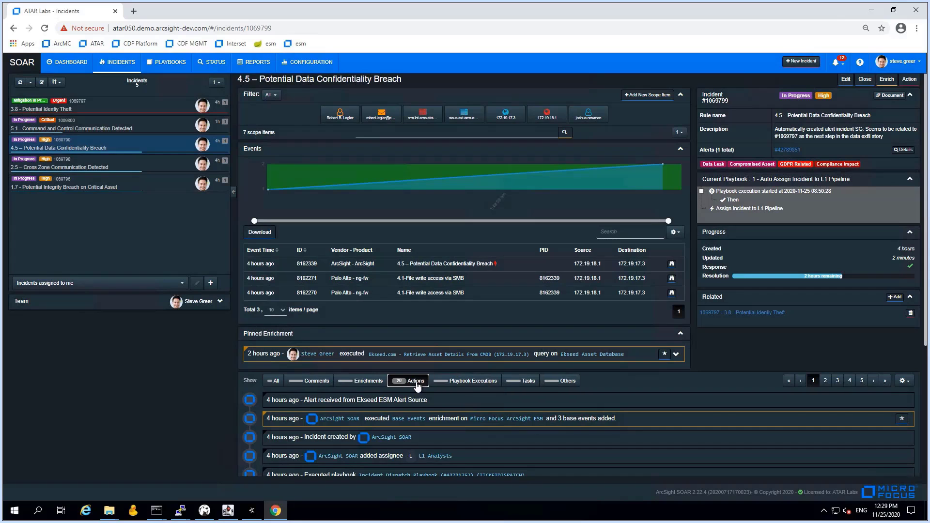
{"action": "scroll", "coordinate": [521, 421], "scroll_direction": "down", "scroll_amount": 4}
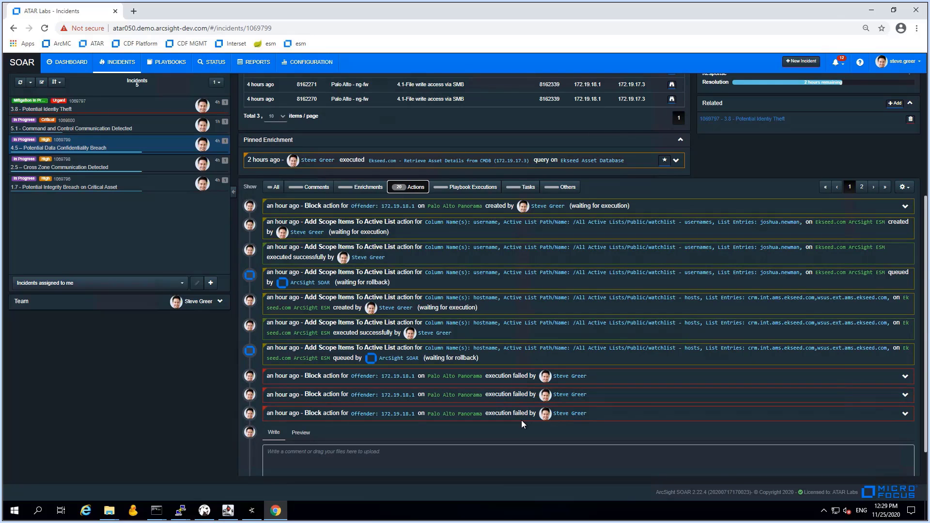
{"action": "scroll", "coordinate": [524, 421], "scroll_direction": "down", "scroll_amount": 1}
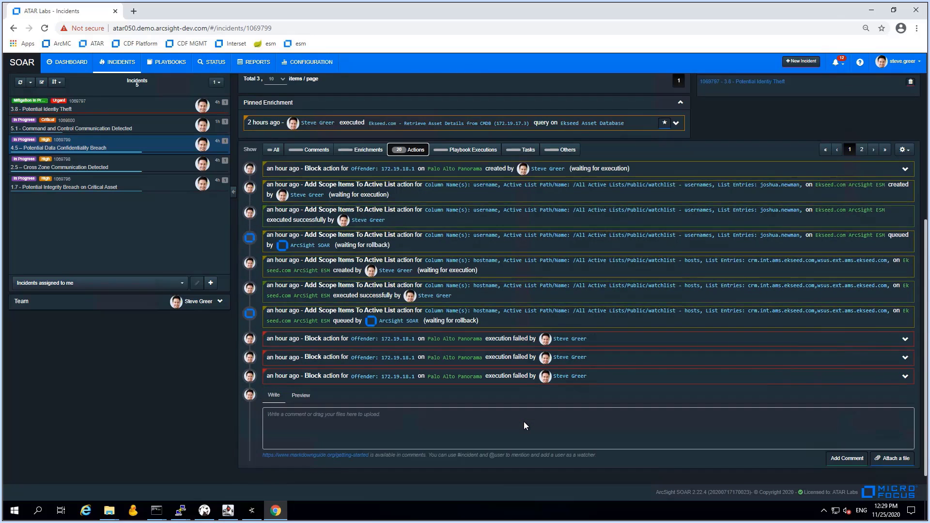
{"action": "left_click", "coordinate": [904, 377]}
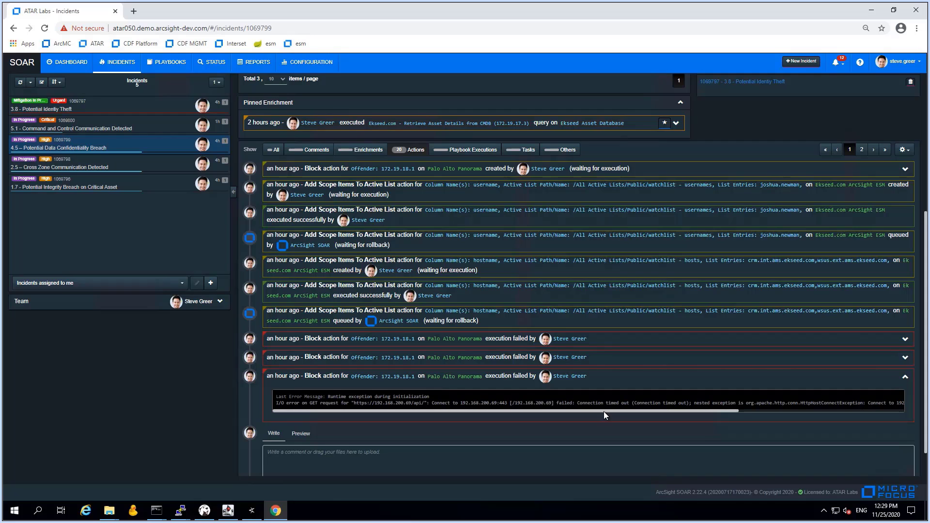
{"action": "left_click_drag", "start_coordinate": [604, 411], "coordinate": [384, 390]}
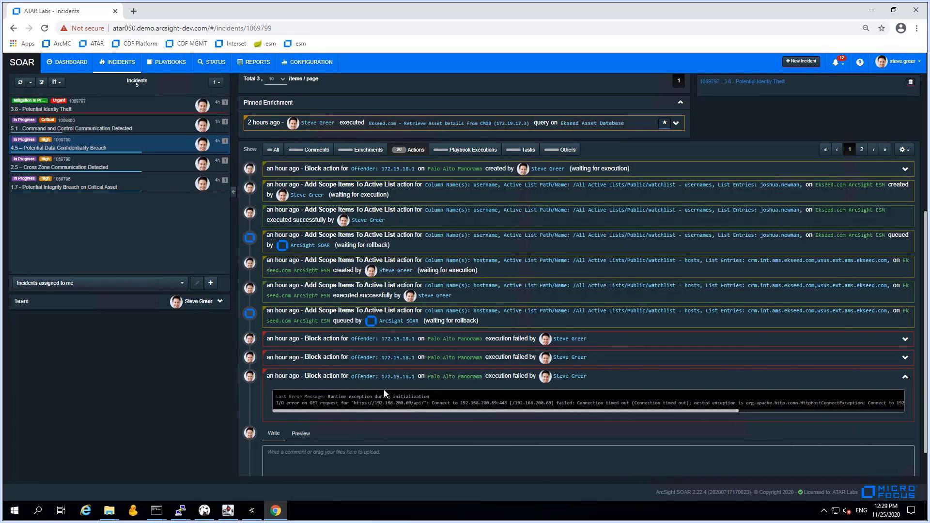
{"action": "left_click", "coordinate": [906, 339]}
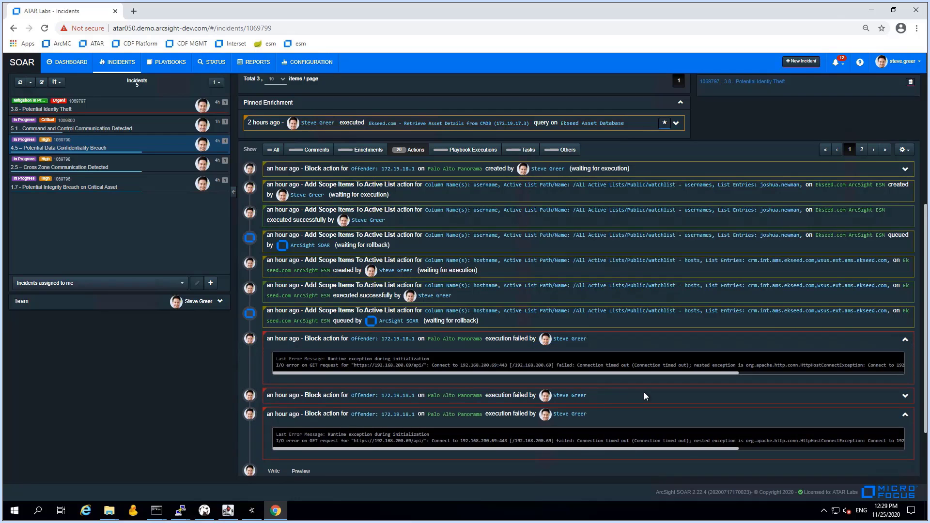
{"action": "scroll", "coordinate": [720, 424], "scroll_direction": "up", "scroll_amount": 5}
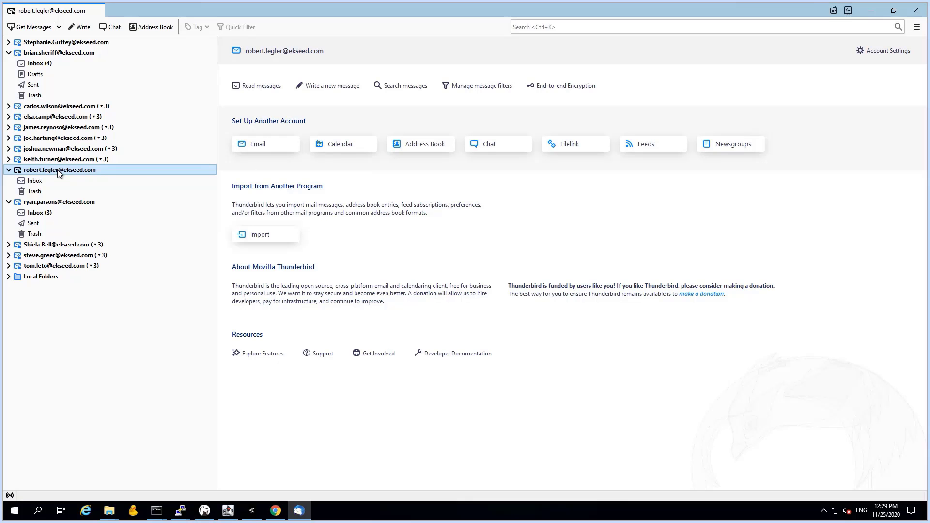
Fetch the asset owner's mail and open the IMPORTANT crm.int.ams.ekseed.com incident notice
{"action": "right_click", "coordinate": [59, 170]}
{"action": "left_click", "coordinate": [85, 178]}
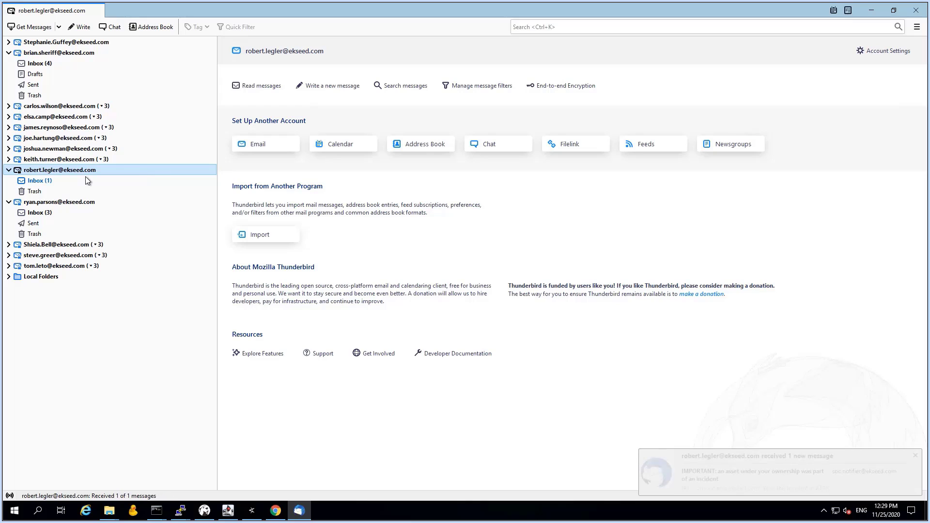
{"action": "left_click", "coordinate": [41, 181]}
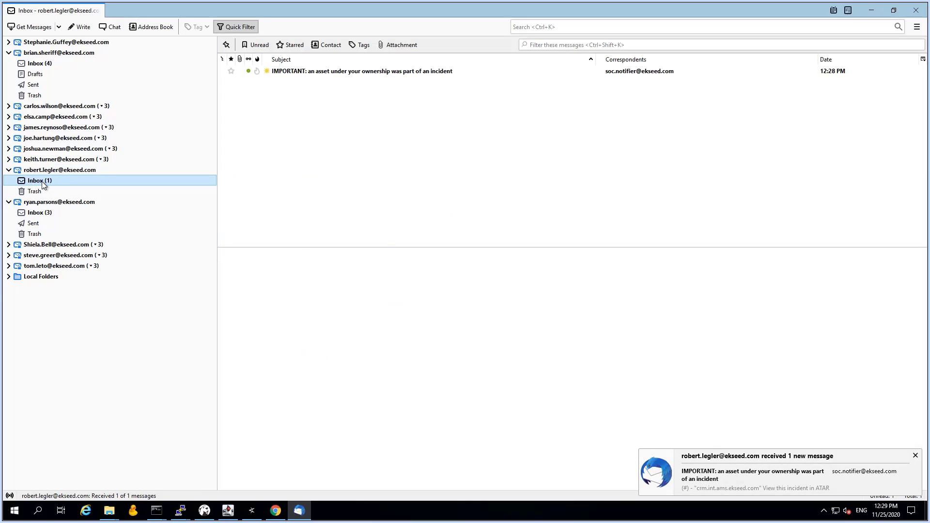
{"action": "left_click", "coordinate": [345, 72]}
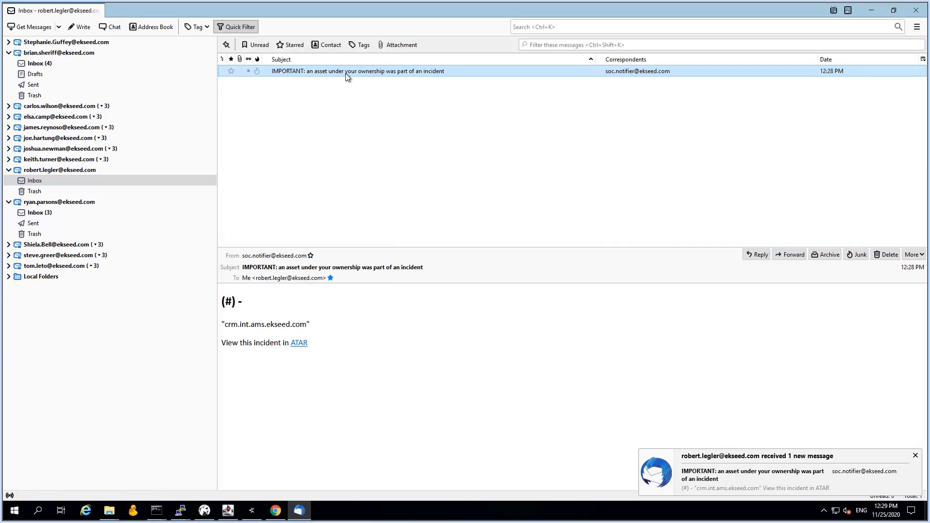
{"action": "left_click", "coordinate": [317, 323]}
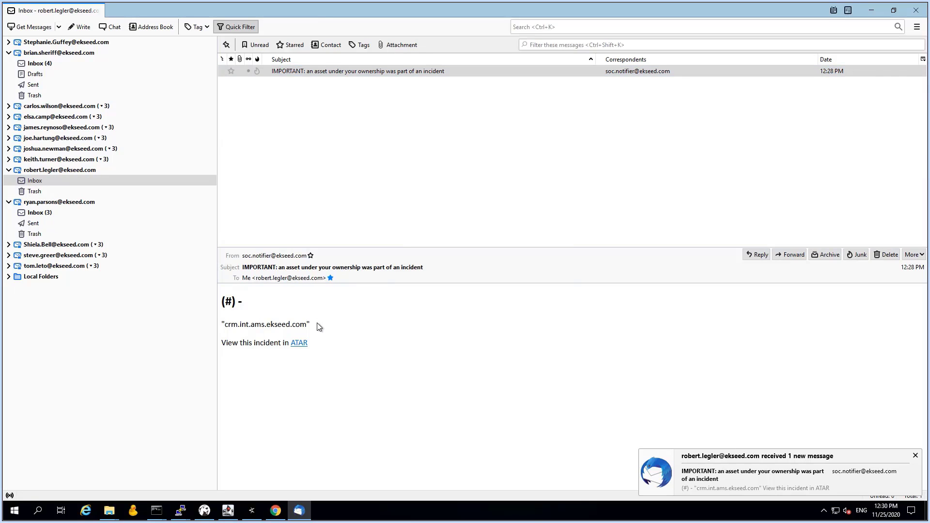
{"action": "left_click", "coordinate": [915, 457]}
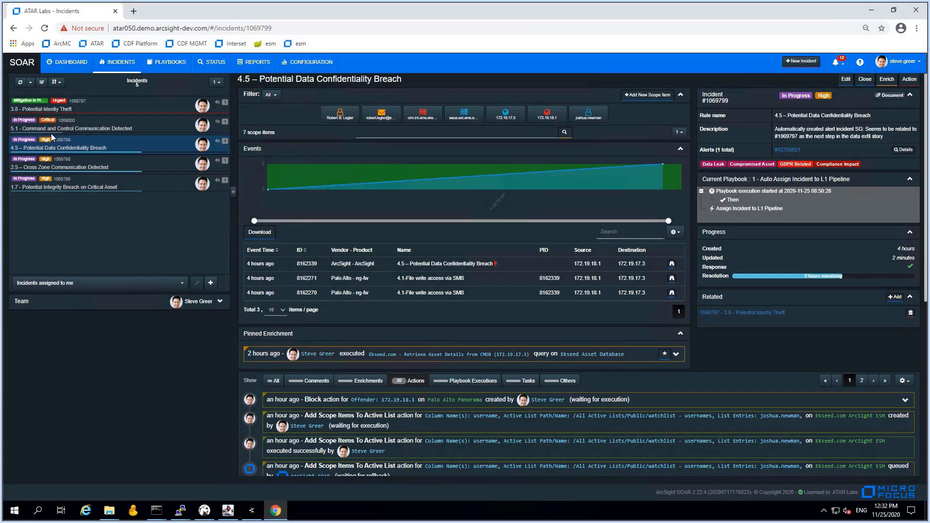
Close incident 1.7 with the comment 'Related to #1069797 and solved'
{"action": "left_click", "coordinate": [48, 112]}
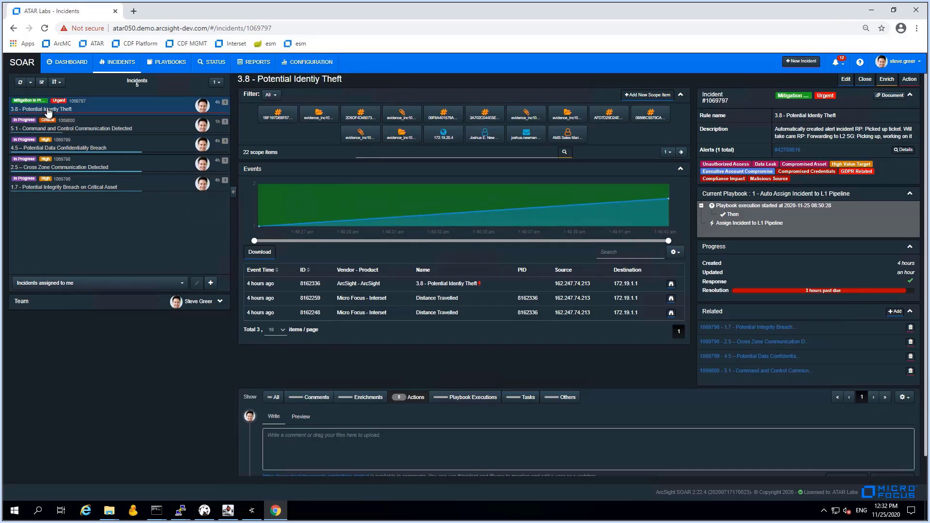
{"action": "left_click", "coordinate": [75, 188]}
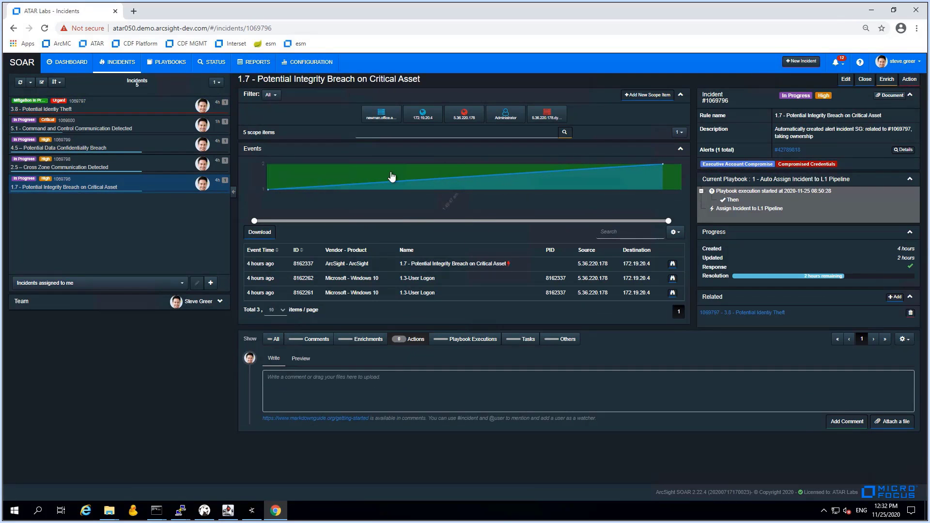
{"action": "left_click", "coordinate": [866, 80]}
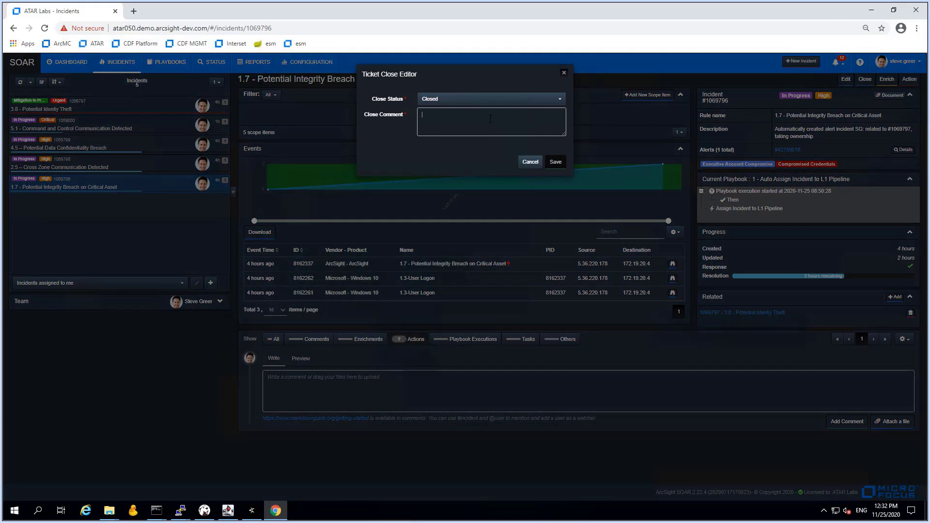
{"action": "type", "text": "Related to"}
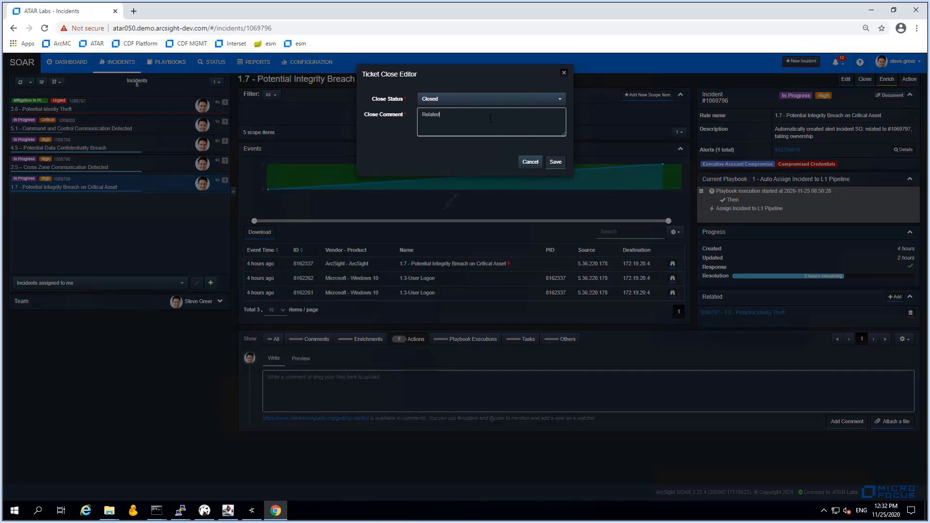
{"action": "type", "text": " 31069797 and solved"}
{"action": "key", "text": "BackSpace"}
{"action": "type", "text": "#"}
{"action": "left_click_drag", "start_coordinate": [502, 112], "coordinate": [419, 115]}
{"action": "key", "text": "ctrl+c"}
{"action": "left_click", "coordinate": [556, 162]}
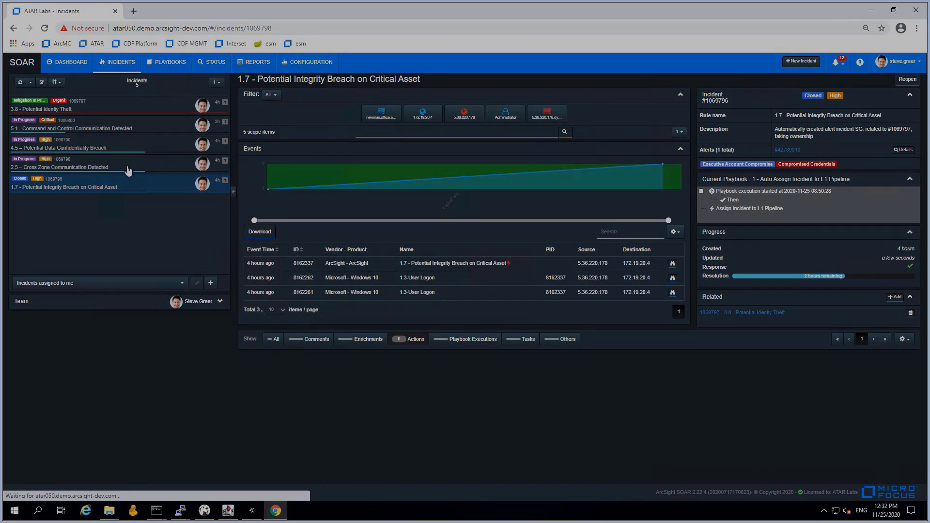
Close incident 2.5 with the same 'Related to #1069797 and solved' comment
{"action": "left_click", "coordinate": [92, 165]}
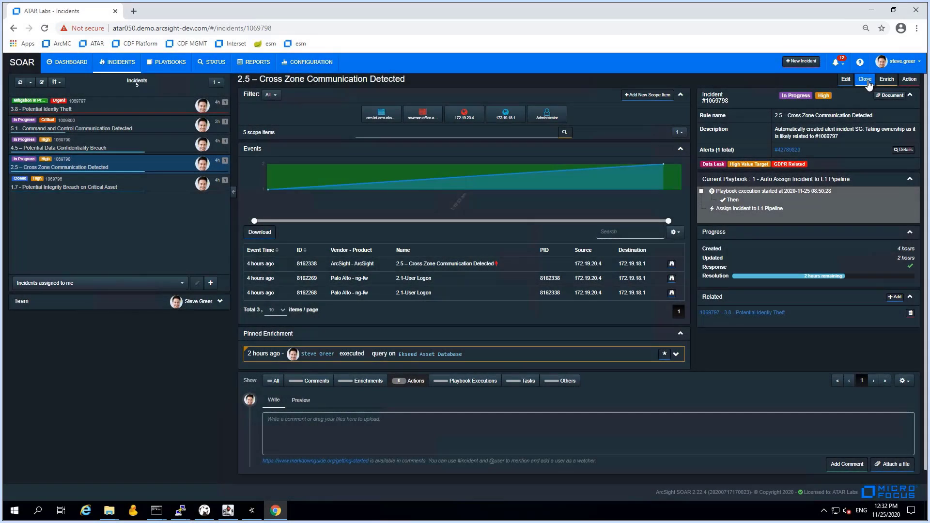
{"action": "left_click", "coordinate": [868, 83]}
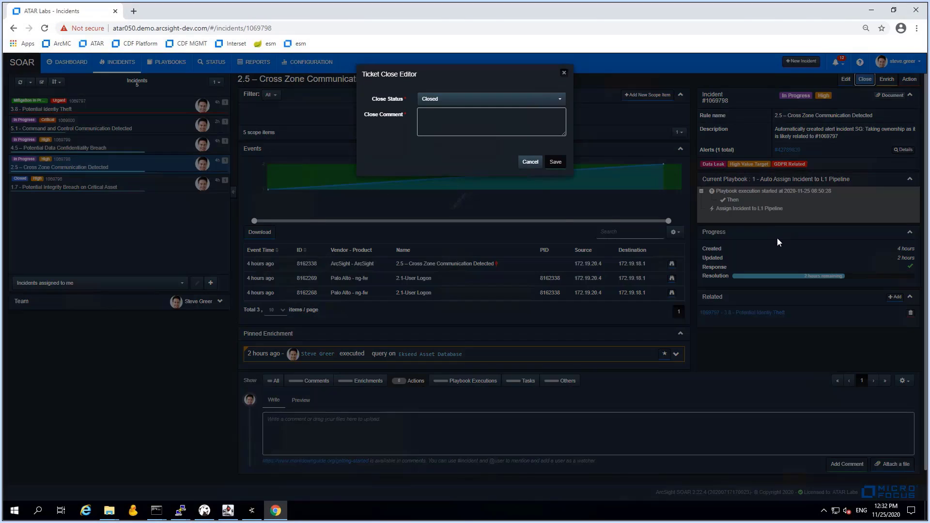
{"action": "left_click", "coordinate": [496, 129]}
{"action": "key", "text": "ctrl+v"}
{"action": "left_click", "coordinate": [556, 162]}
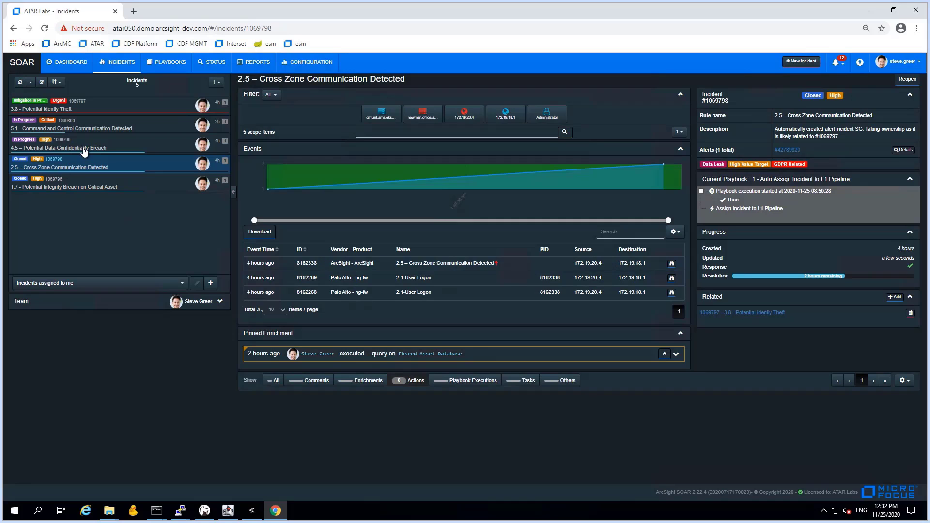
Close incidents 4.5 and 5.1, each with the 'Related to #1069797 and solved' comment
{"action": "left_click", "coordinate": [88, 148]}
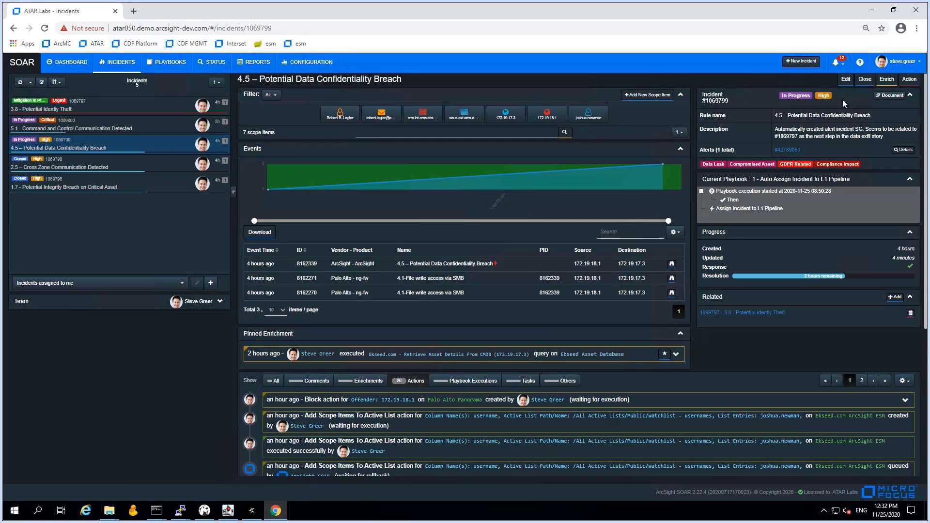
{"action": "left_click", "coordinate": [865, 79]}
{"action": "left_click", "coordinate": [491, 121]}
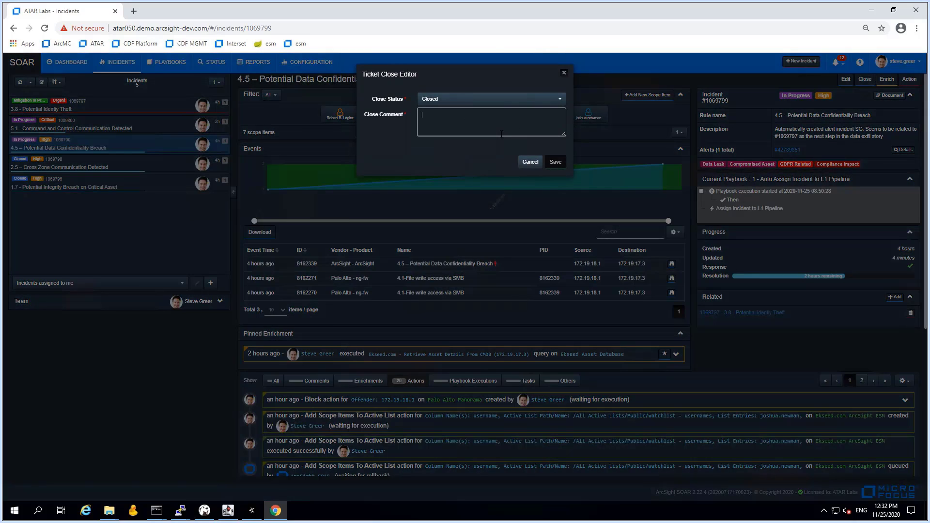
{"action": "key", "text": "ctrl+v"}
{"action": "left_click", "coordinate": [555, 163]}
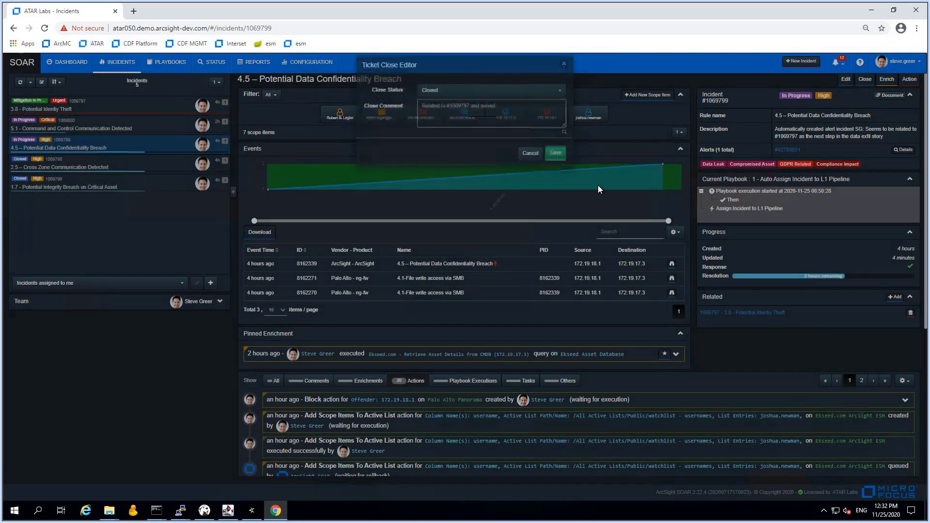
{"action": "left_click", "coordinate": [95, 127]}
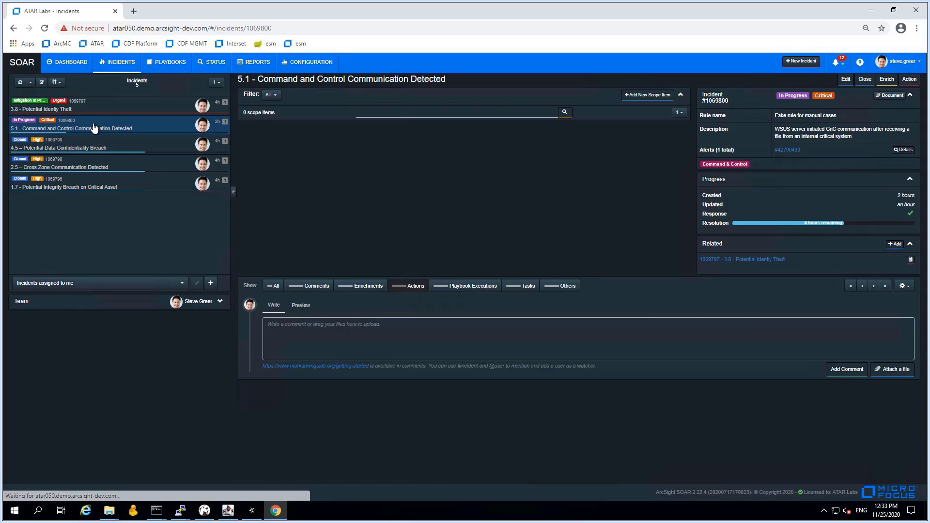
{"action": "left_click", "coordinate": [862, 86]}
{"action": "key", "text": "ctrl+v"}
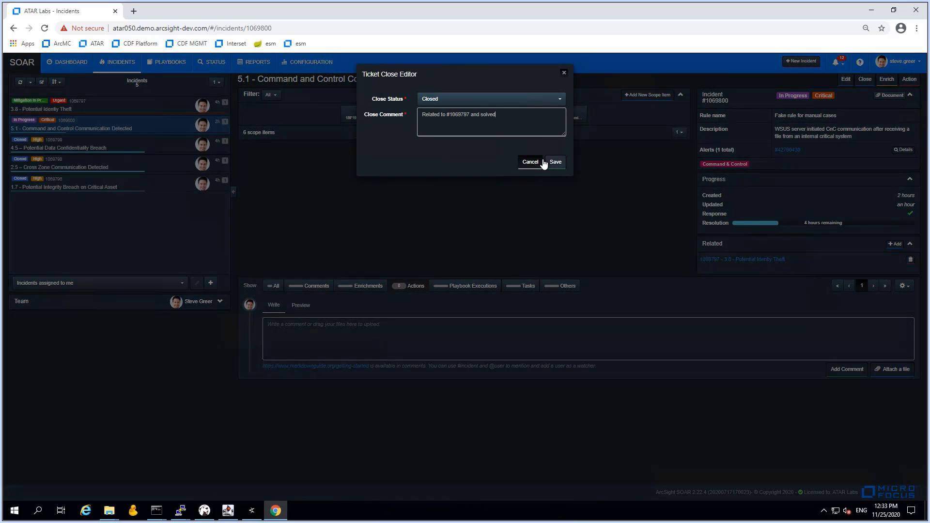
{"action": "left_click", "coordinate": [556, 162]}
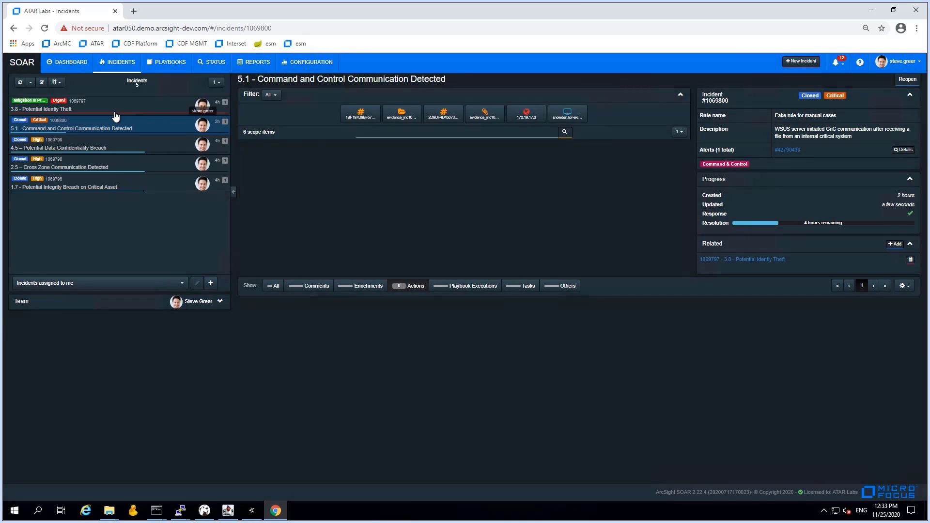
Post a comment on 3.8 that related incidents are closed and owners must decide on permanent mitigations
{"action": "left_click", "coordinate": [114, 112]}
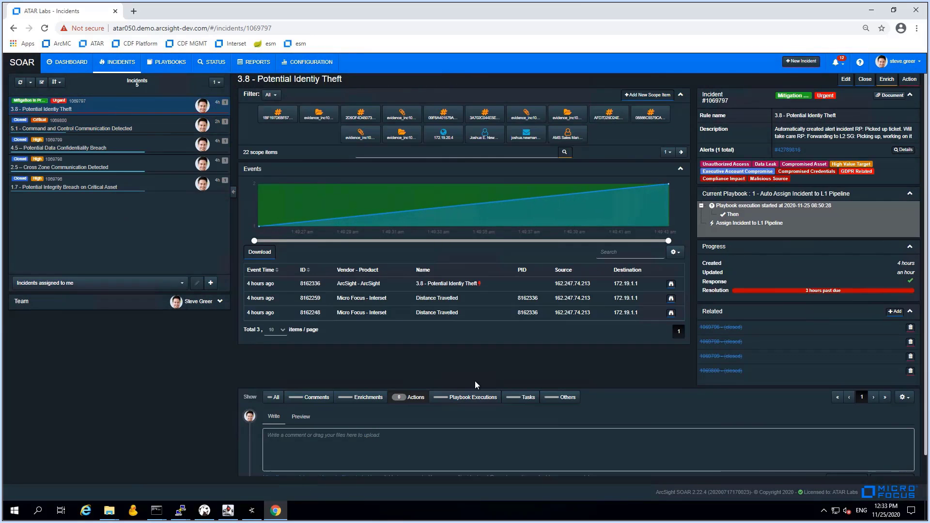
{"action": "scroll", "coordinate": [504, 361], "scroll_direction": "down", "scroll_amount": 1}
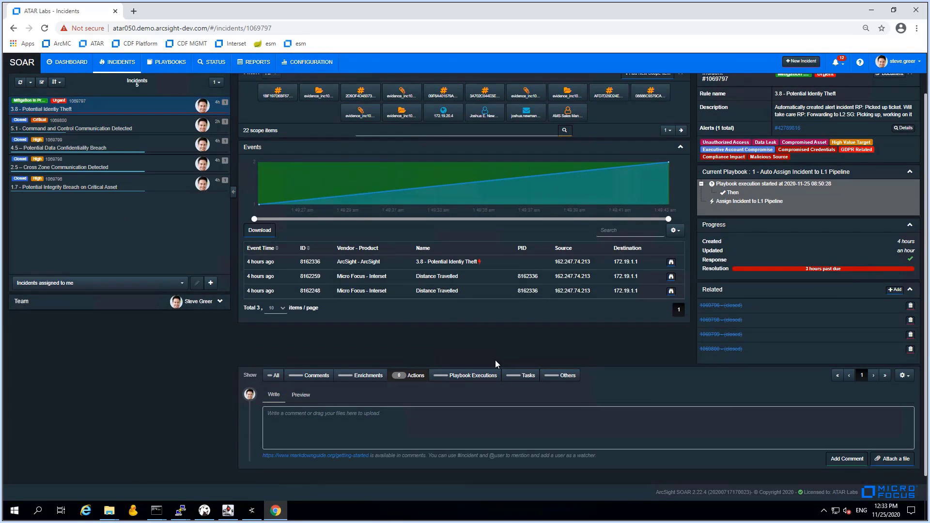
{"action": "left_click", "coordinate": [297, 376]}
{"action": "scroll", "coordinate": [502, 412], "scroll_direction": "down", "scroll_amount": 5}
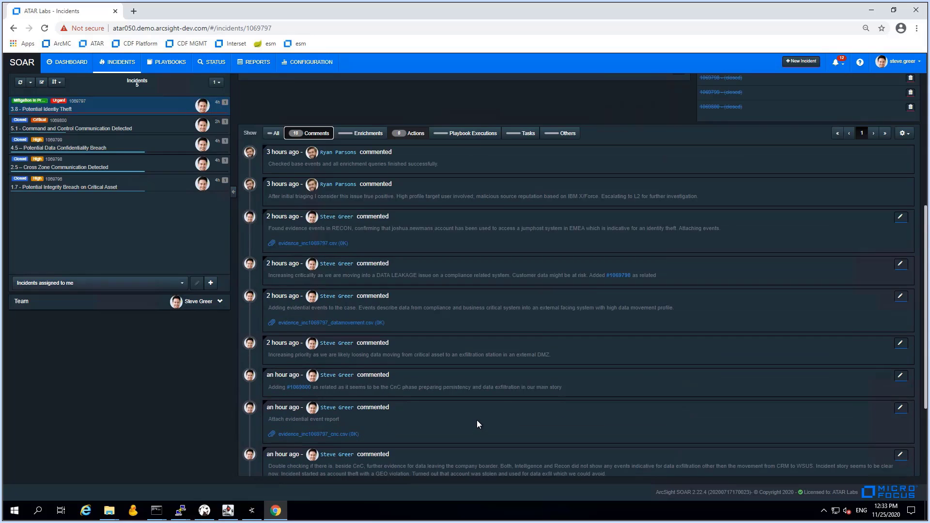
{"action": "scroll", "coordinate": [477, 425], "scroll_direction": "down", "scroll_amount": 3}
{"action": "left_click", "coordinate": [438, 426]}
{"action": "type", "text": "C"}
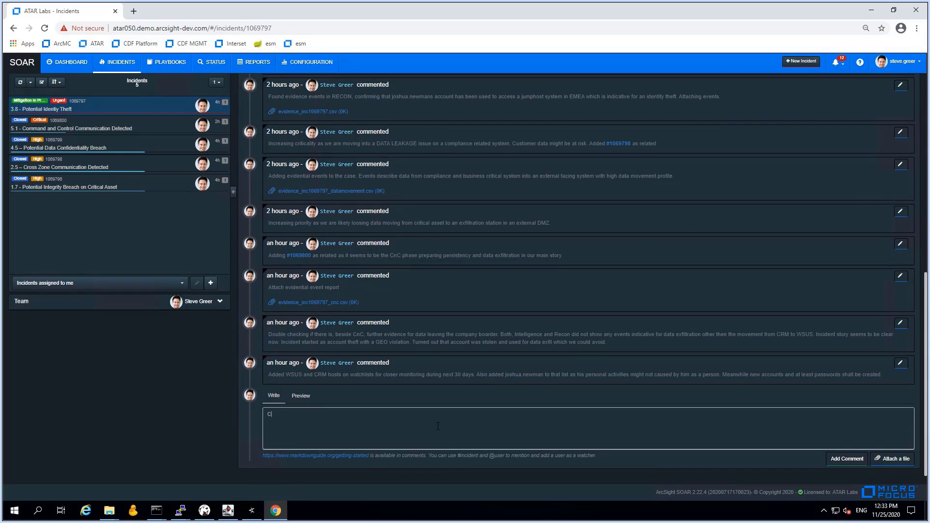
{"action": "type", "text": "losed all related incidents and sent notifications to won"}
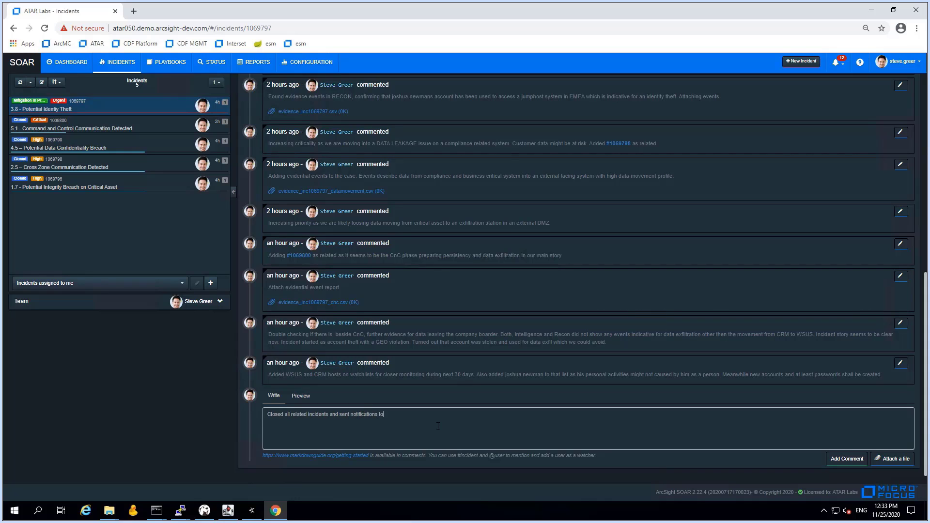
{"action": "key", "text": "BackSpace"}
{"action": "key", "text": "BackSpace"}
{"action": "key", "text": "BackSpace"}
{"action": "type", "text": "owners. Owners need to carry it forward and make deci"}
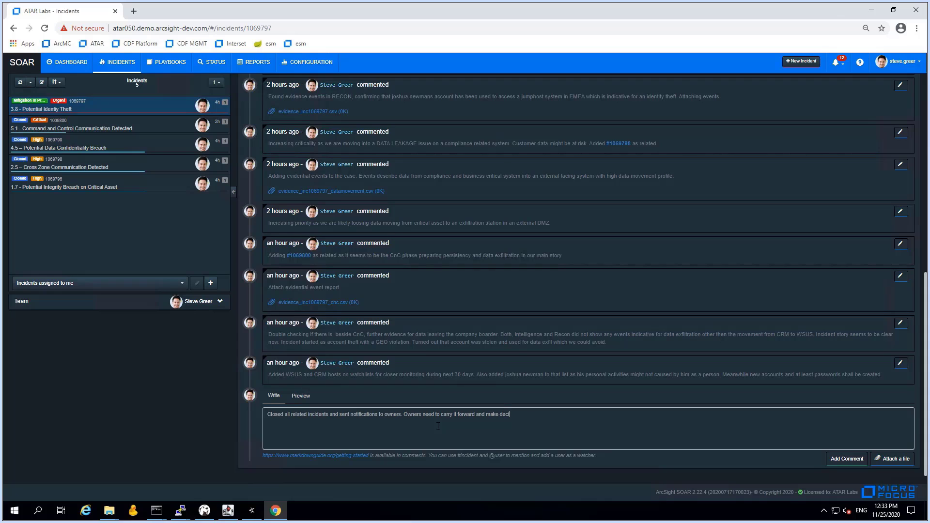
{"action": "type", "text": "sions on business impact and"}
{"action": "type", "text": "in what way mitigative actions"}
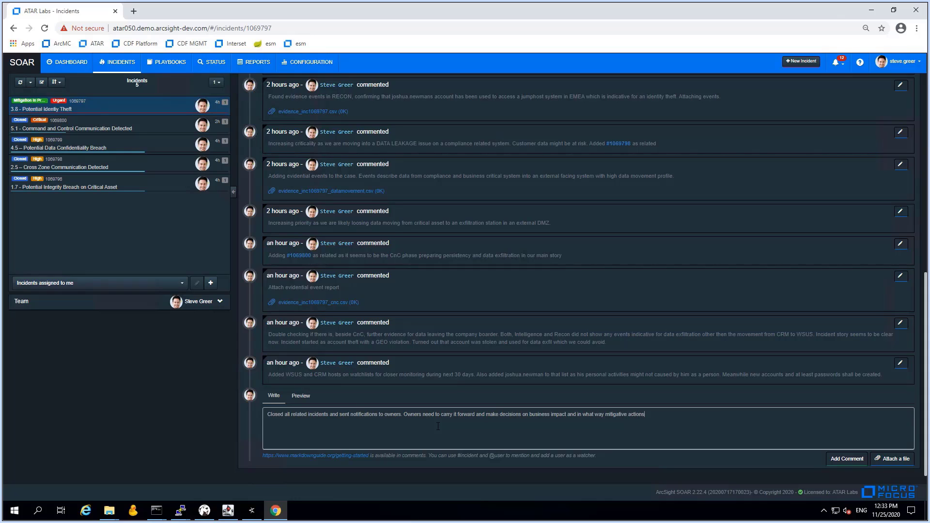
{"action": "type", "text": " may become permanent."}
{"action": "left_click", "coordinate": [849, 461]}
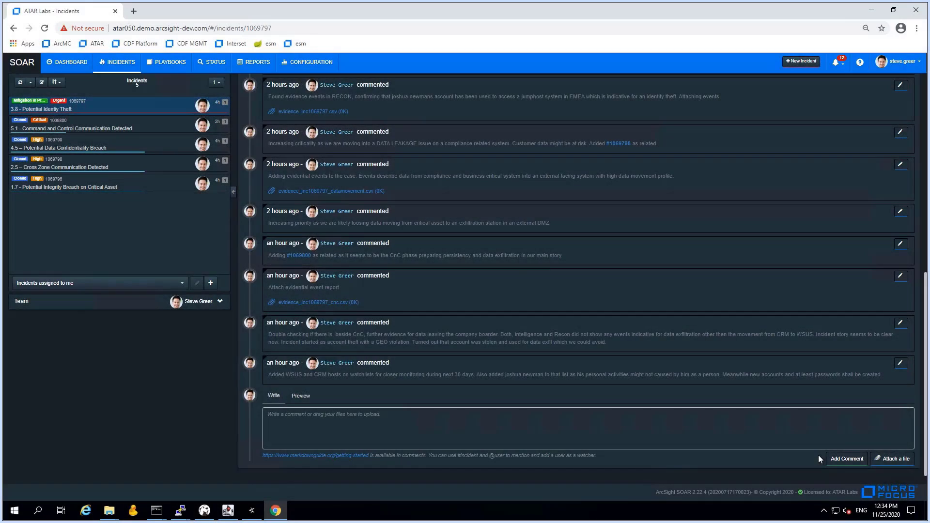
Close incident 3.8 noting 'Understood, mitigated and handed over to asset/scope item owners.'
{"action": "scroll", "coordinate": [814, 409], "scroll_direction": "up", "scroll_amount": 15}
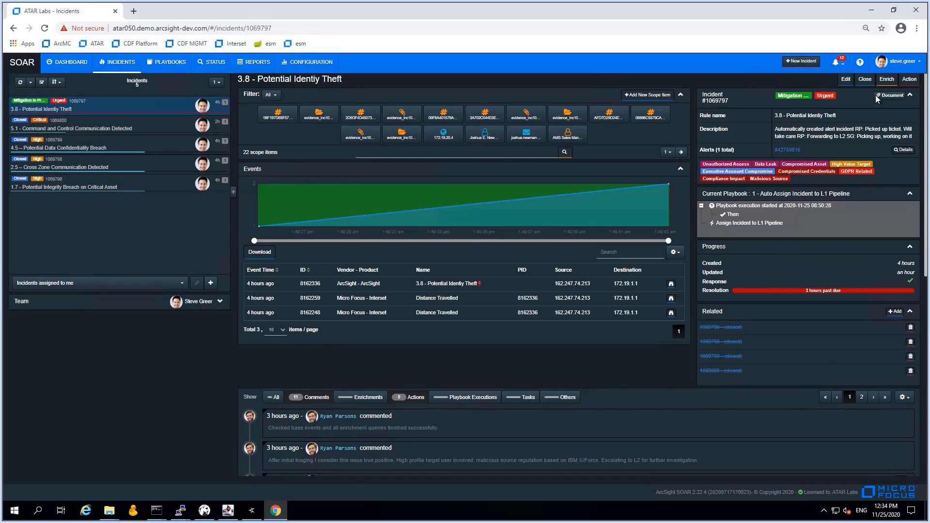
{"action": "left_click", "coordinate": [866, 79]}
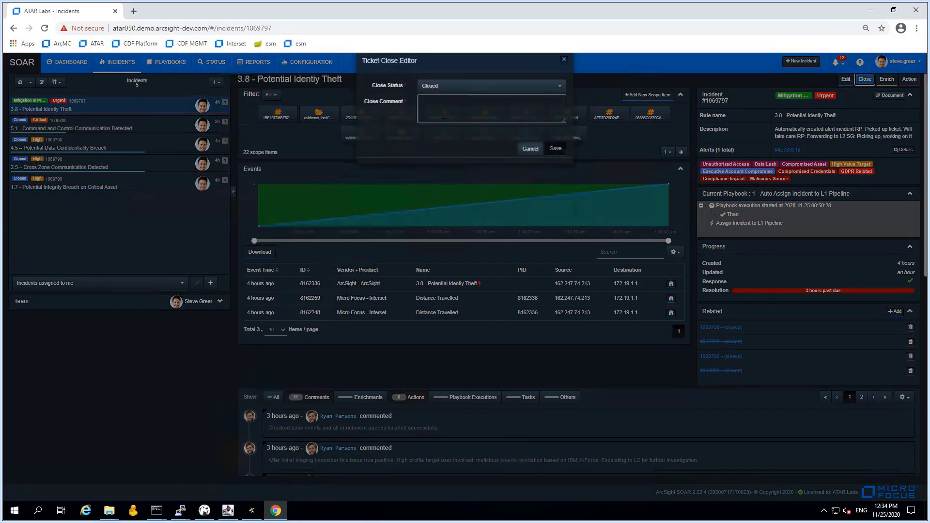
{"action": "type", "text": "Related to #1069797 and solved"}
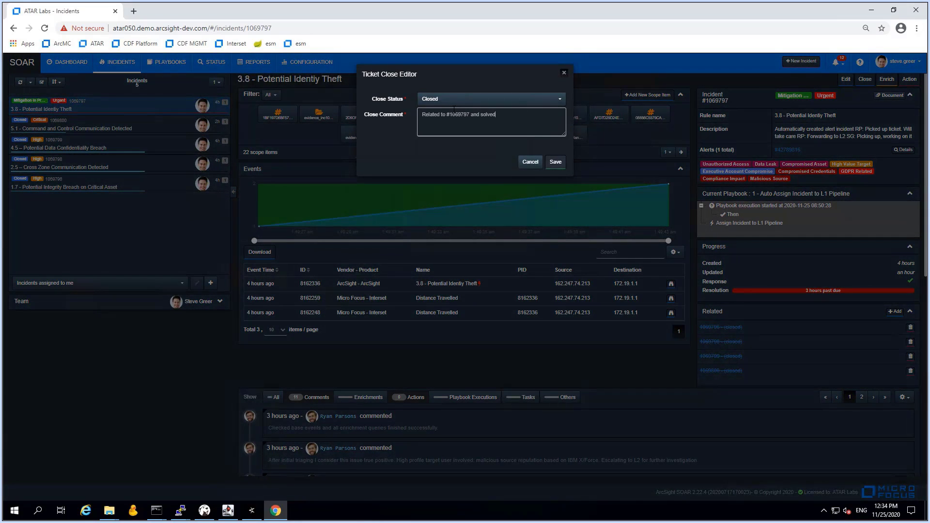
{"action": "key", "text": "ctrl+shift+Left"}
{"action": "key", "text": "ctrl+shift+Left"}
{"action": "key", "text": "ctrl+shift+Left"}
{"action": "key", "text": "ctrl+shift+Left"}
{"action": "key", "text": "ctrl+shift+Left"}
{"action": "key", "text": "ctrl+shift+Left"}
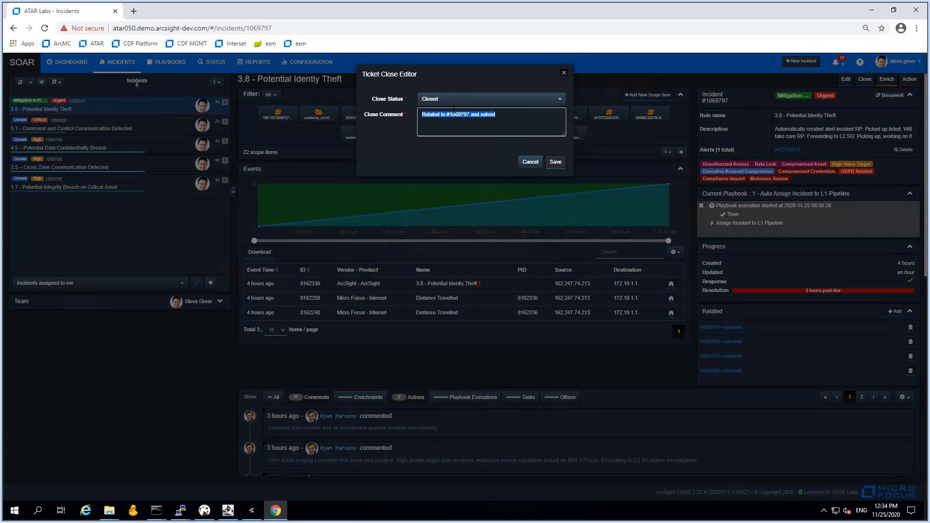
{"action": "type", "text": "Understood,"}
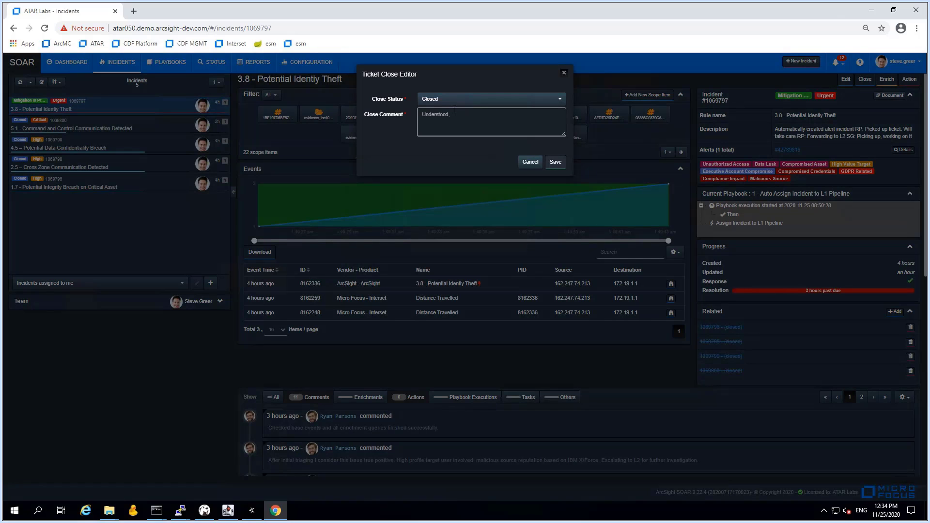
{"action": "type", "text": " sitigated and handed over to asset/scope item owners."}
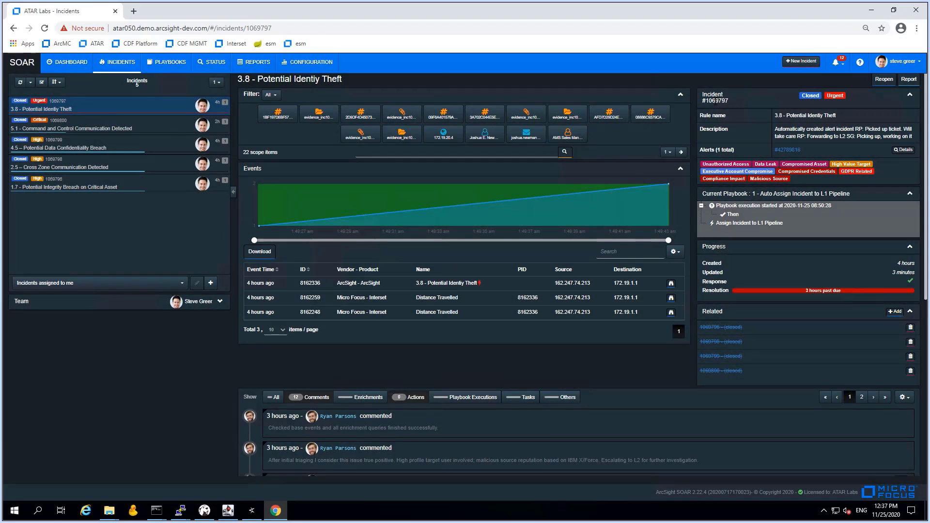
{"action": "double_click", "coordinate": [714, 101]}
{"action": "key", "text": "ctrl+c"}
Point the '9 - Detailed Incident History' report profile at incident 1069797 - 3.8 and save it
{"action": "left_click", "coordinate": [254, 62]}
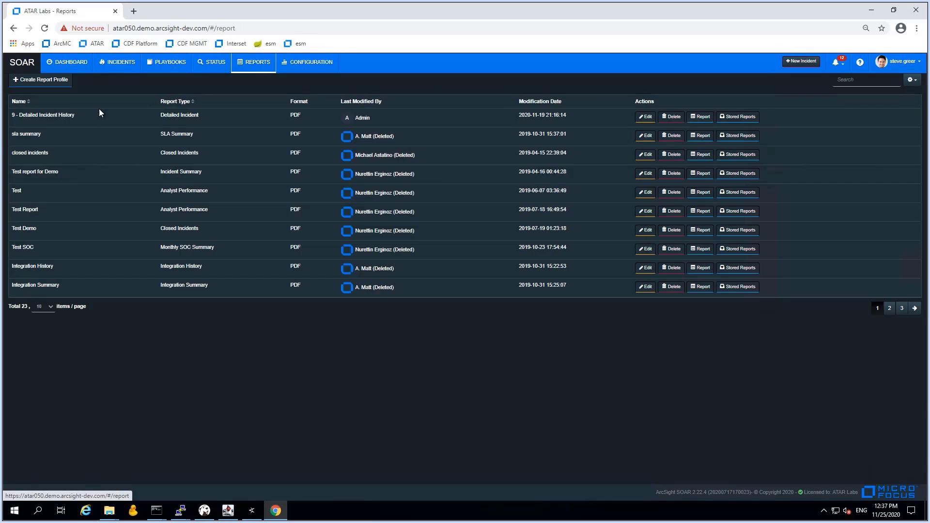
{"action": "left_click", "coordinate": [645, 117]}
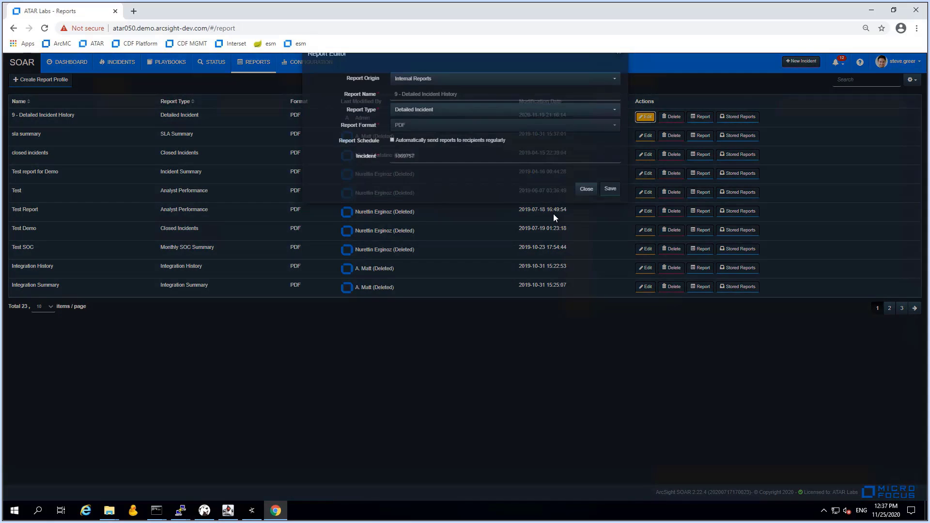
{"action": "left_click_drag", "start_coordinate": [422, 179], "coordinate": [391, 177]}
{"action": "key", "text": "ctrl+v"}
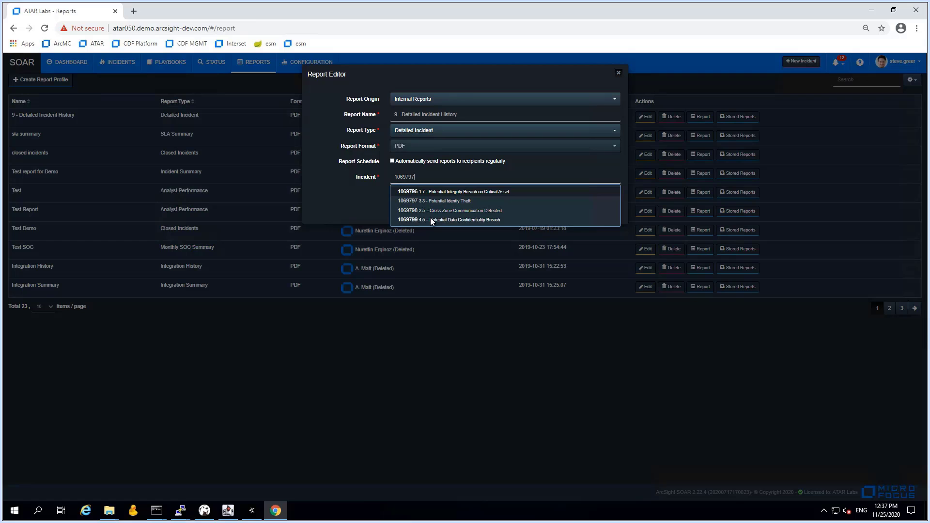
{"action": "left_click", "coordinate": [438, 201]}
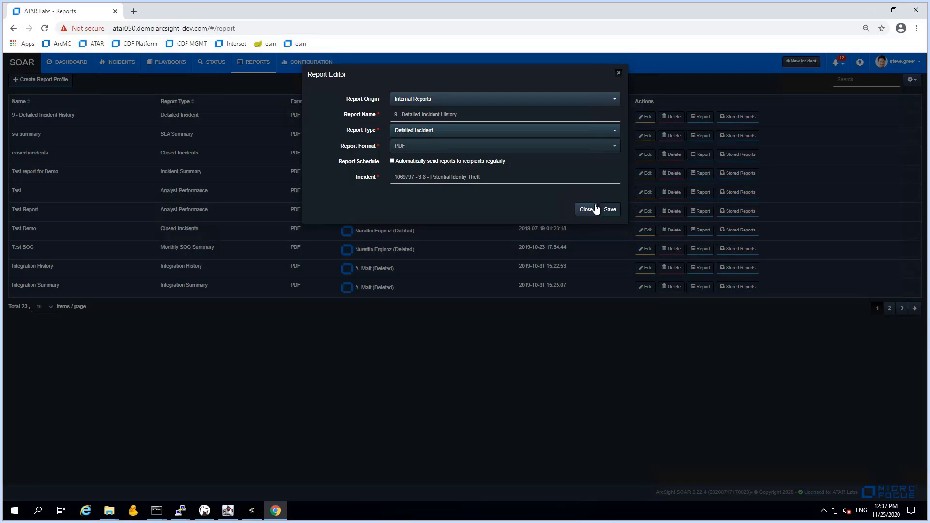
{"action": "left_click", "coordinate": [609, 210]}
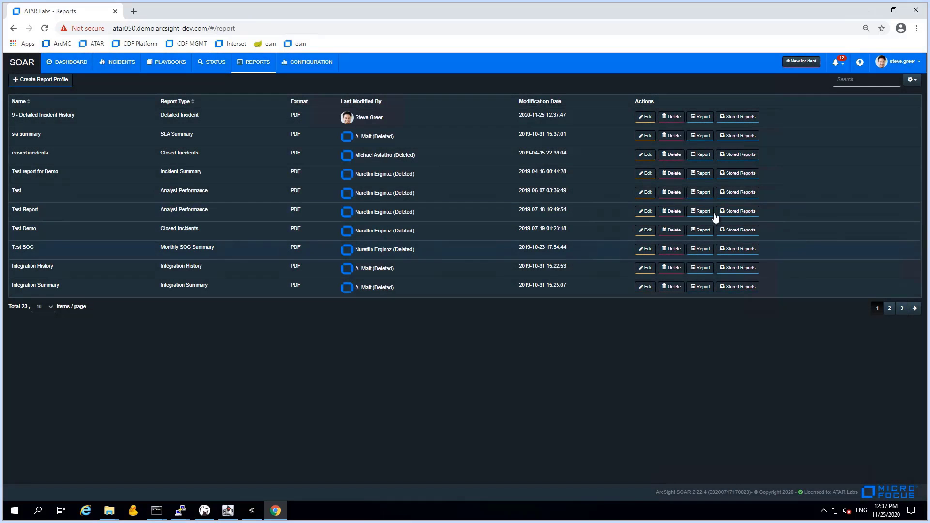
Generate the 3.8 report PDF and review its summary, charts and timeline down to the Closed status
{"action": "left_click", "coordinate": [705, 120]}
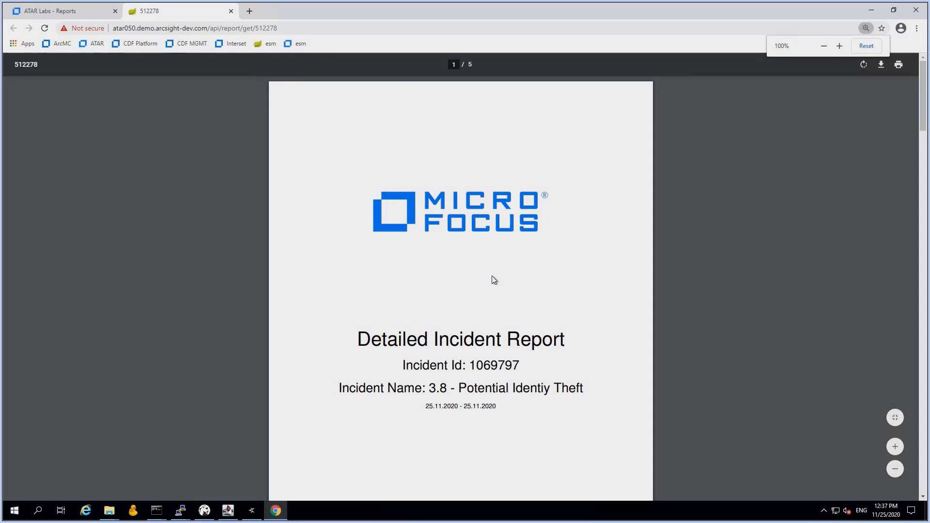
{"action": "scroll", "coordinate": [492, 280], "scroll_direction": "down", "scroll_amount": 4}
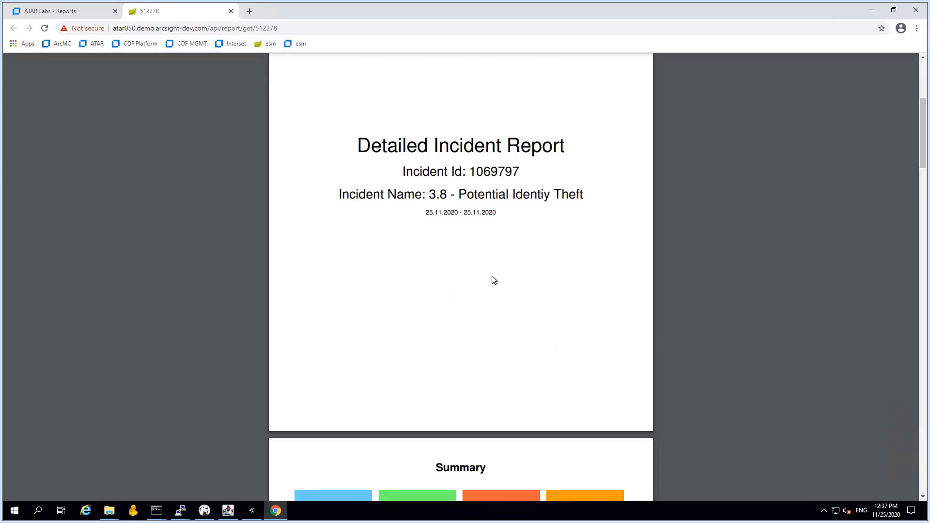
{"action": "scroll", "coordinate": [492, 280], "scroll_direction": "down", "scroll_amount": 3}
{"action": "scroll", "coordinate": [492, 280], "scroll_direction": "down", "scroll_amount": 5}
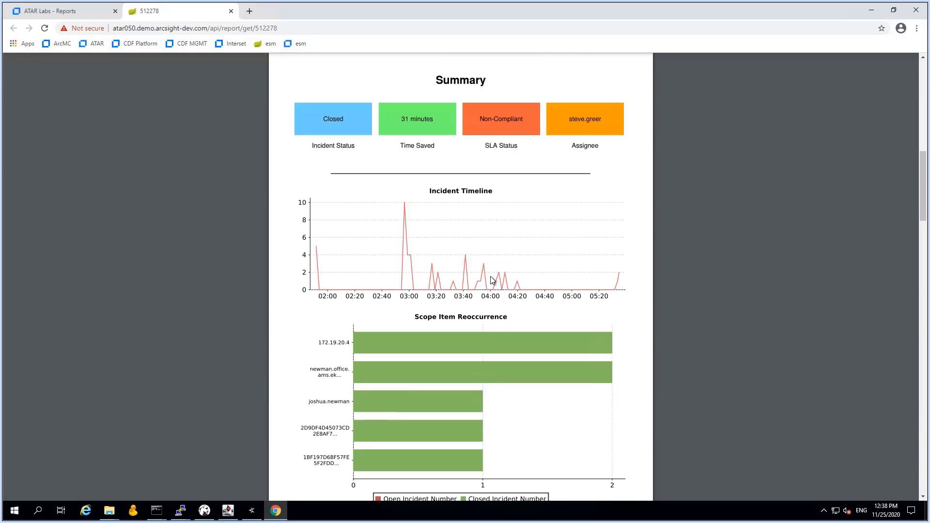
{"action": "scroll", "coordinate": [493, 281], "scroll_direction": "down", "scroll_amount": 3}
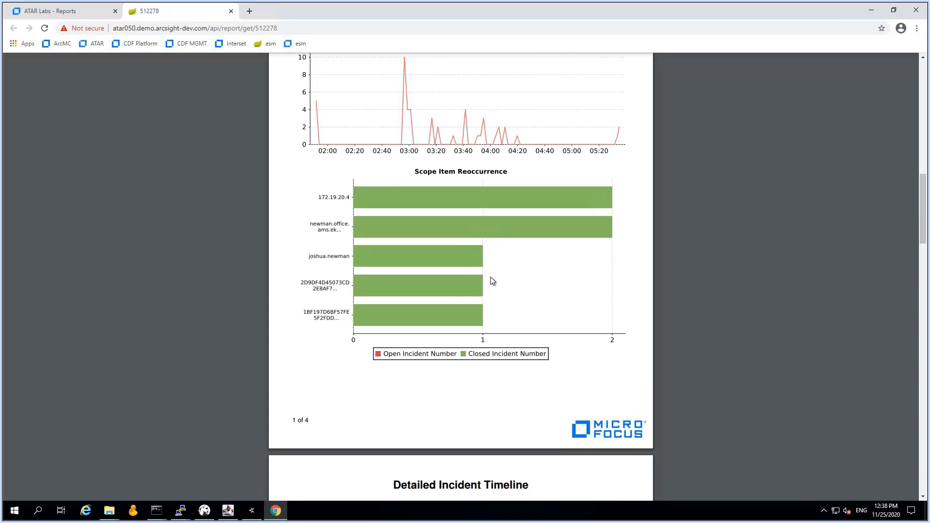
{"action": "scroll", "coordinate": [491, 280], "scroll_direction": "down", "scroll_amount": 4}
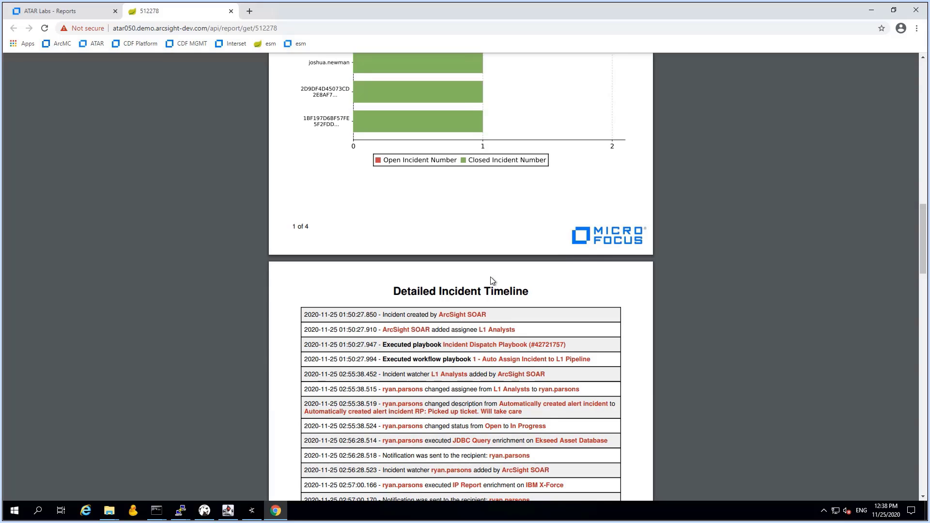
{"action": "scroll", "coordinate": [490, 280], "scroll_direction": "up", "scroll_amount": 3}
{"action": "scroll", "coordinate": [491, 280], "scroll_direction": "down", "scroll_amount": 3}
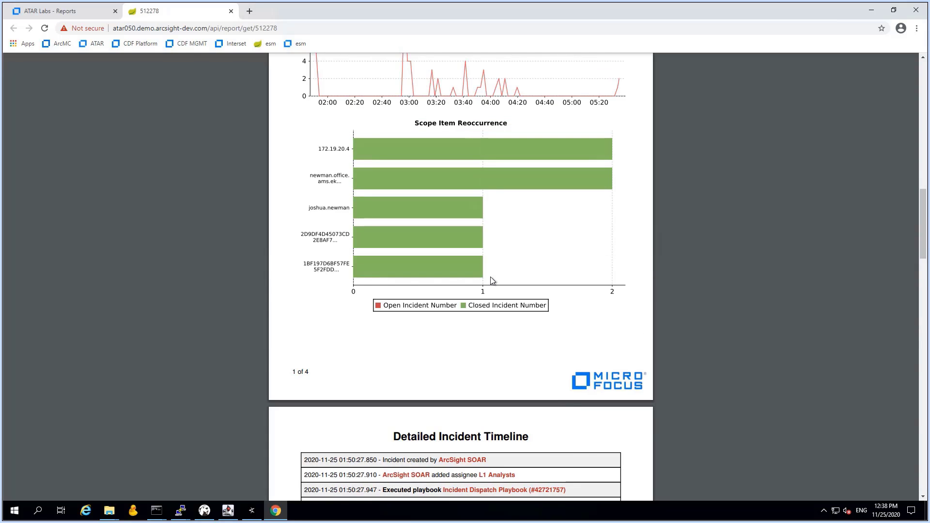
{"action": "scroll", "coordinate": [492, 281], "scroll_direction": "down", "scroll_amount": 3}
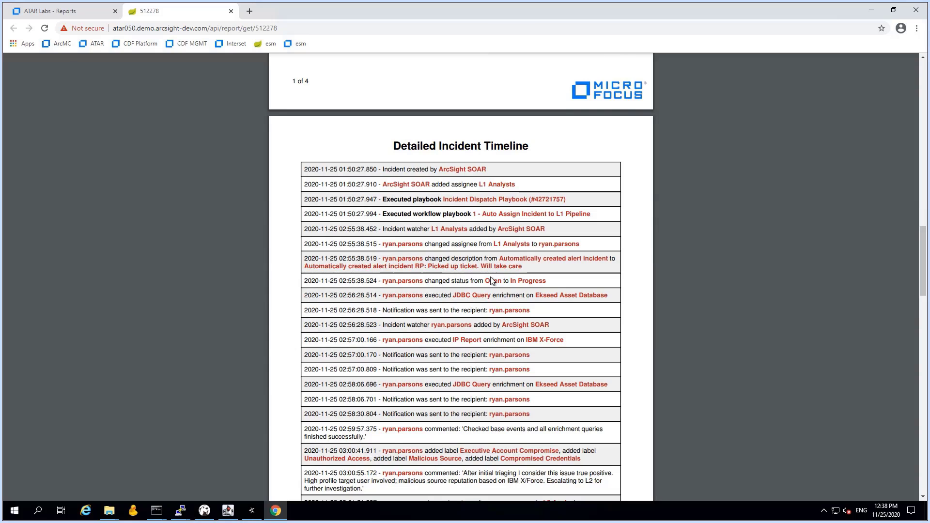
{"action": "scroll", "coordinate": [492, 281], "scroll_direction": "down", "scroll_amount": 4}
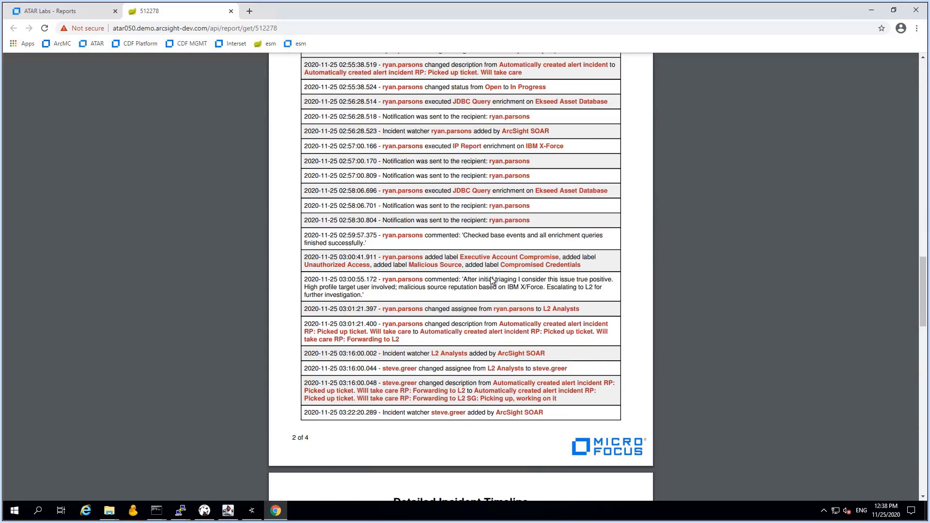
{"action": "scroll", "coordinate": [492, 281], "scroll_direction": "down", "scroll_amount": 5}
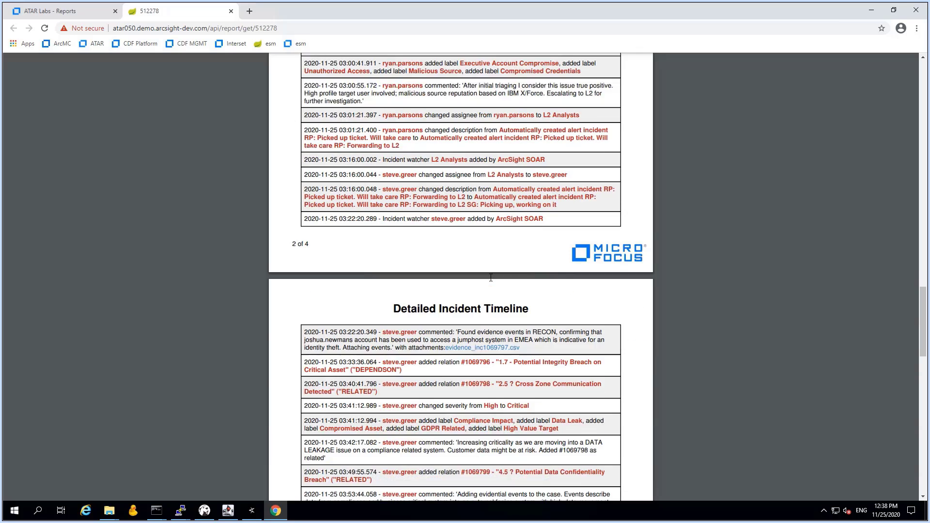
{"action": "scroll", "coordinate": [491, 277], "scroll_direction": "down", "scroll_amount": 4}
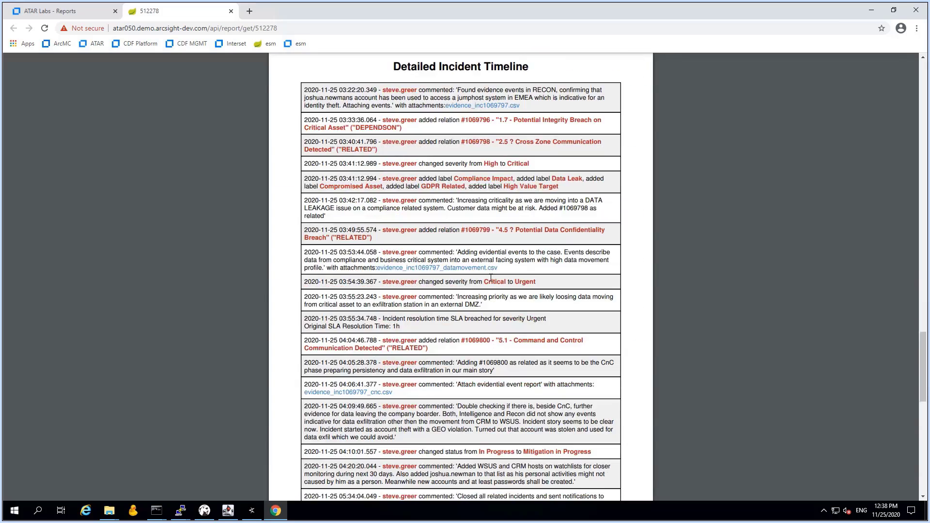
{"action": "scroll", "coordinate": [491, 277], "scroll_direction": "down", "scroll_amount": 5}
{"action": "scroll", "coordinate": [491, 277], "scroll_direction": "down", "scroll_amount": 10}
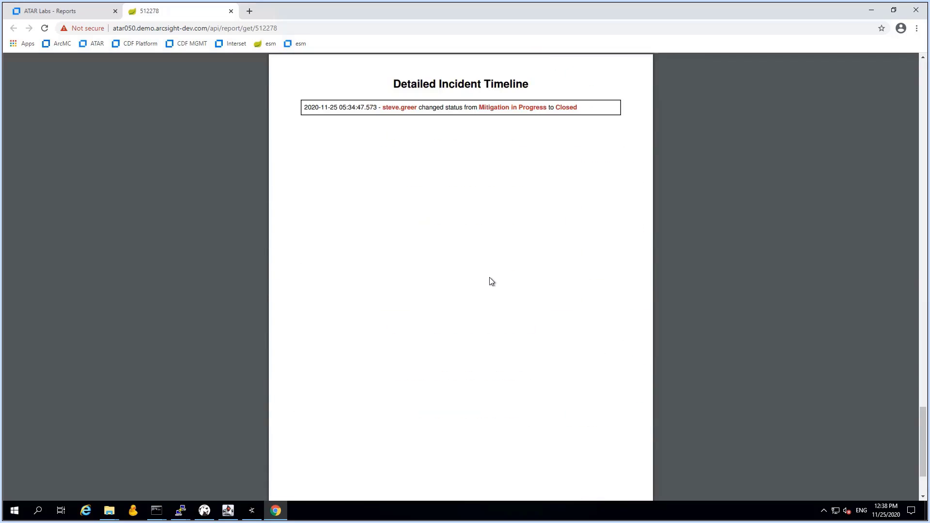
{"action": "scroll", "coordinate": [489, 282], "scroll_direction": "up", "scroll_amount": 20}
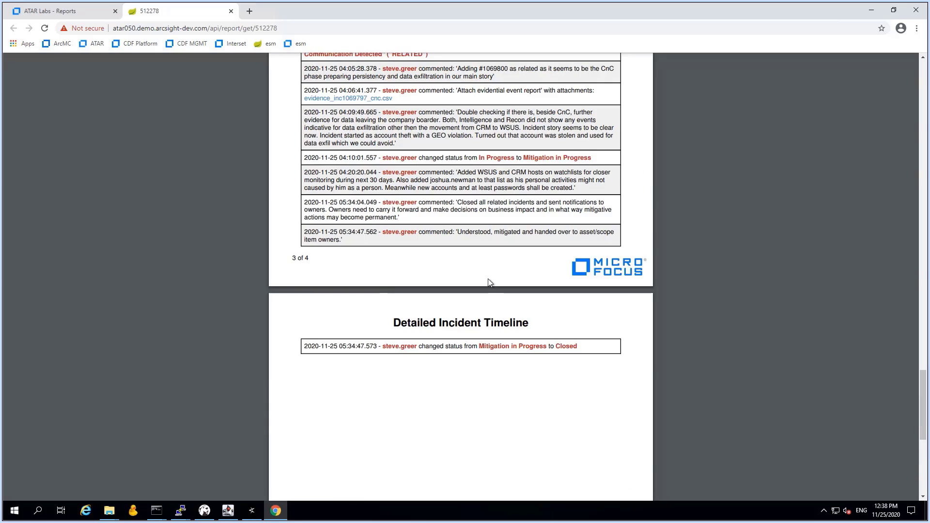
{"action": "scroll", "coordinate": [488, 280], "scroll_direction": "up", "scroll_amount": 10}
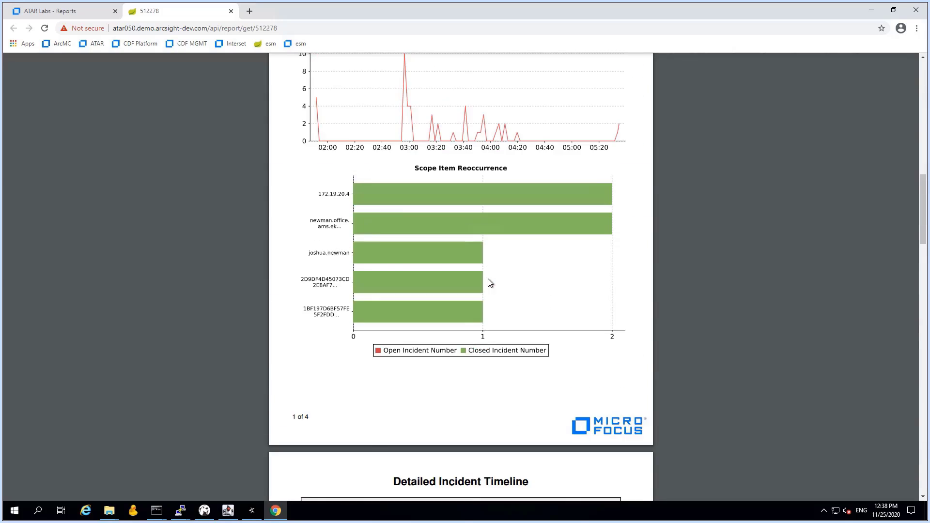